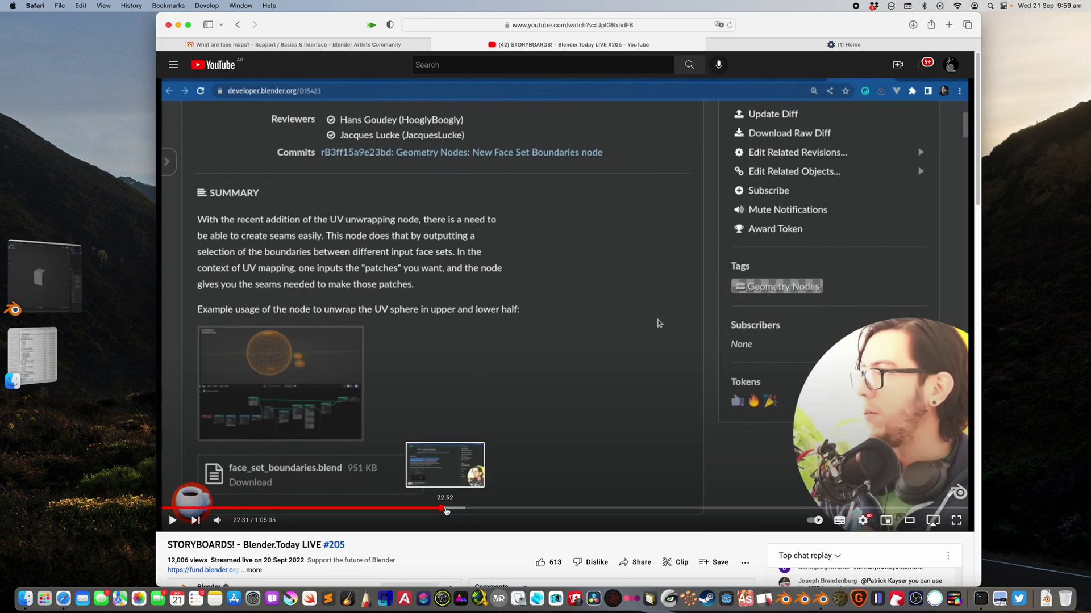
# Skip forward in the Blender.Today video to the Face Set Boundaries node example, around 23:08.
pyautogui.click(446, 510)
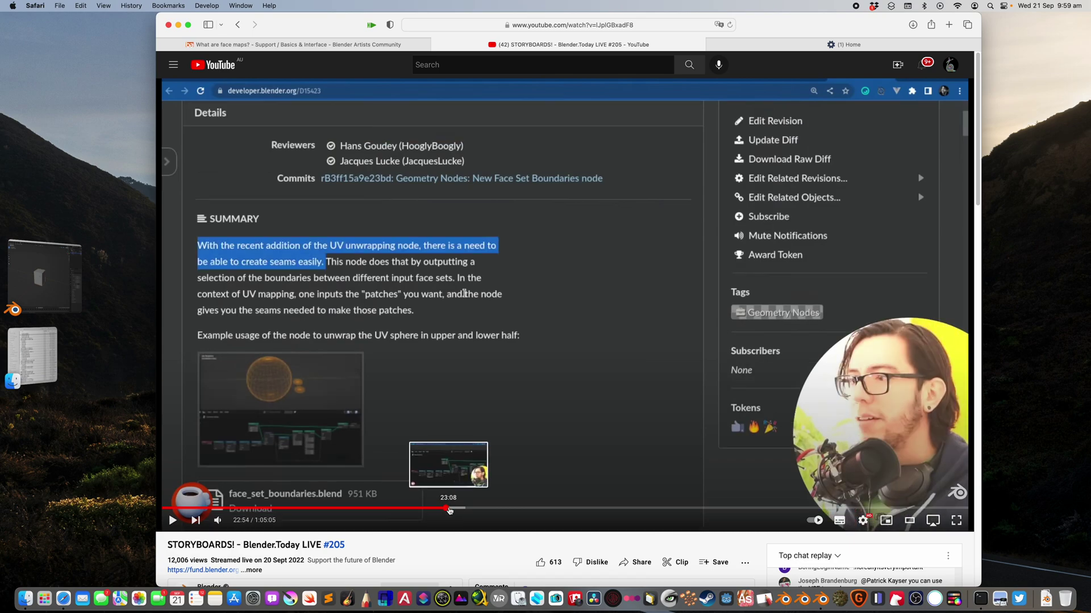
pyautogui.click(451, 510)
pyautogui.click(446, 509)
pyautogui.click(450, 510)
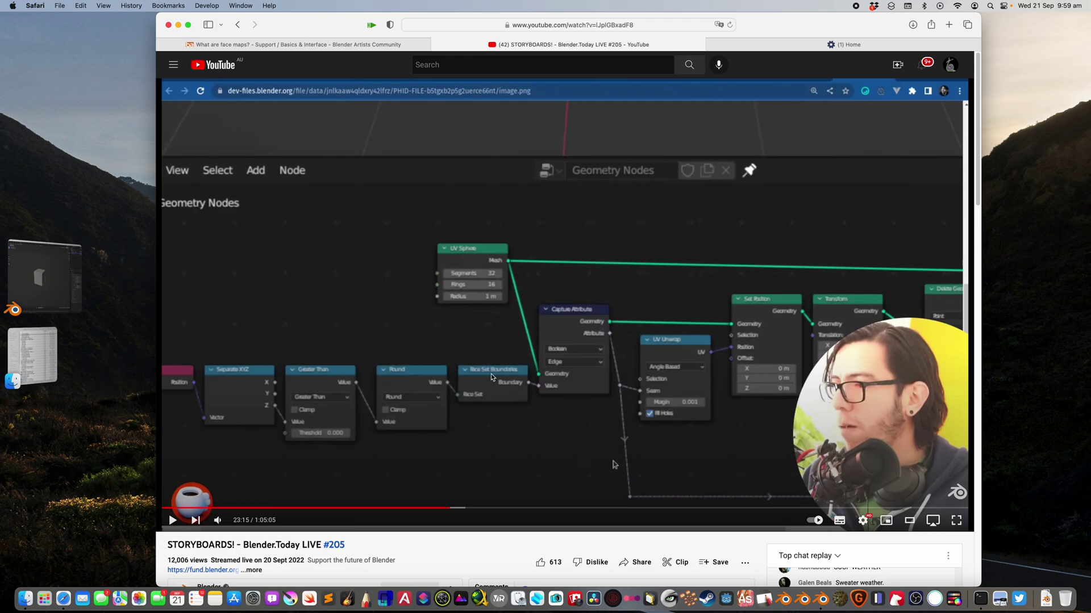
# Switch to Blender and delete all of the default scene's objects.
pyautogui.click(50, 290)
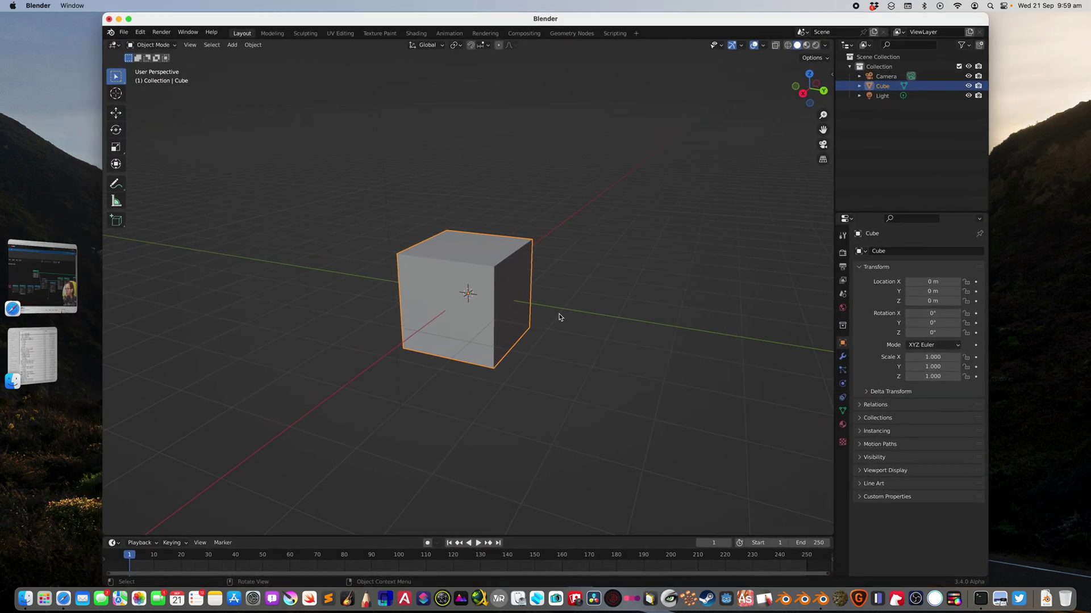
pyautogui.scroll(-2, 530, 311)
pyautogui.press('a')
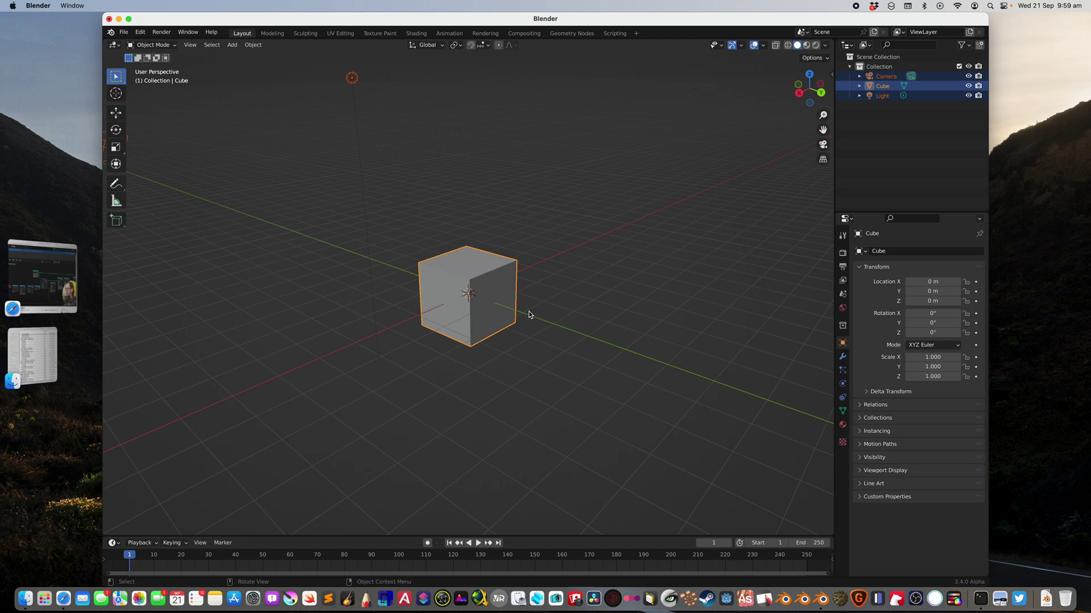
pyautogui.press('x')
pyautogui.click(492, 305)
# Bring up the splash screen to check the Blender version, and dismiss it.
pyautogui.click(112, 32)
pyautogui.click(120, 43)
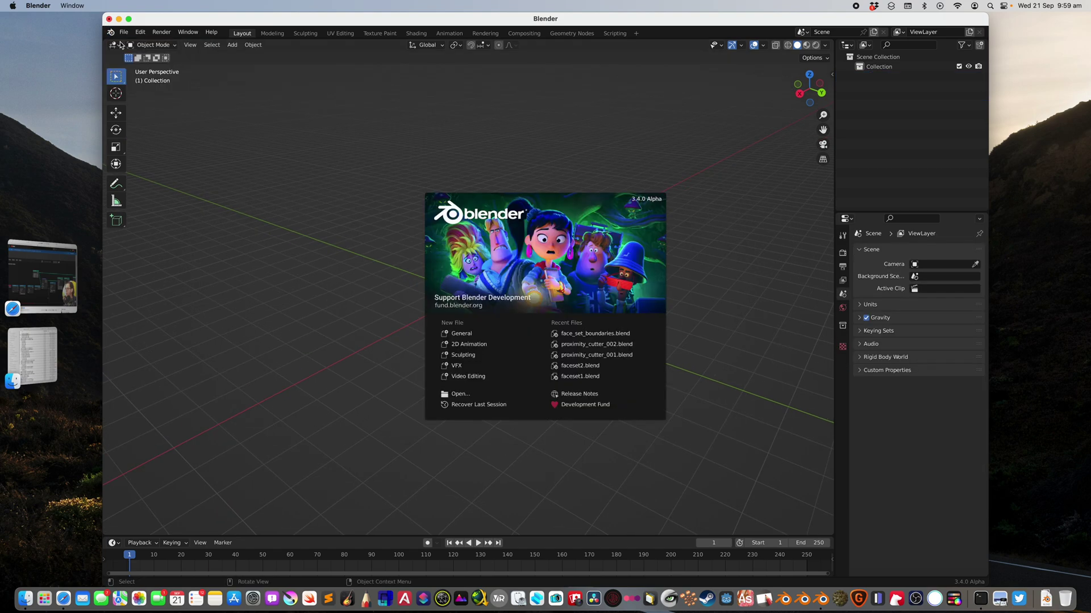
pyautogui.click(492, 257)
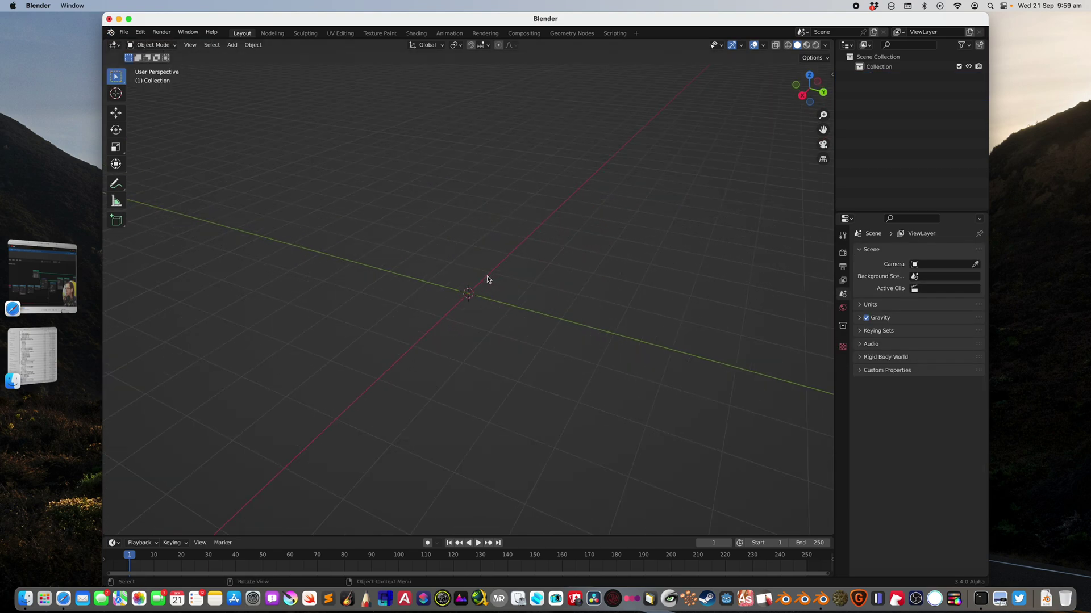
# Add a torus mesh to the empty scene.
pyautogui.hotkey('shift', 'a')
pyautogui.moveTo(486, 277)
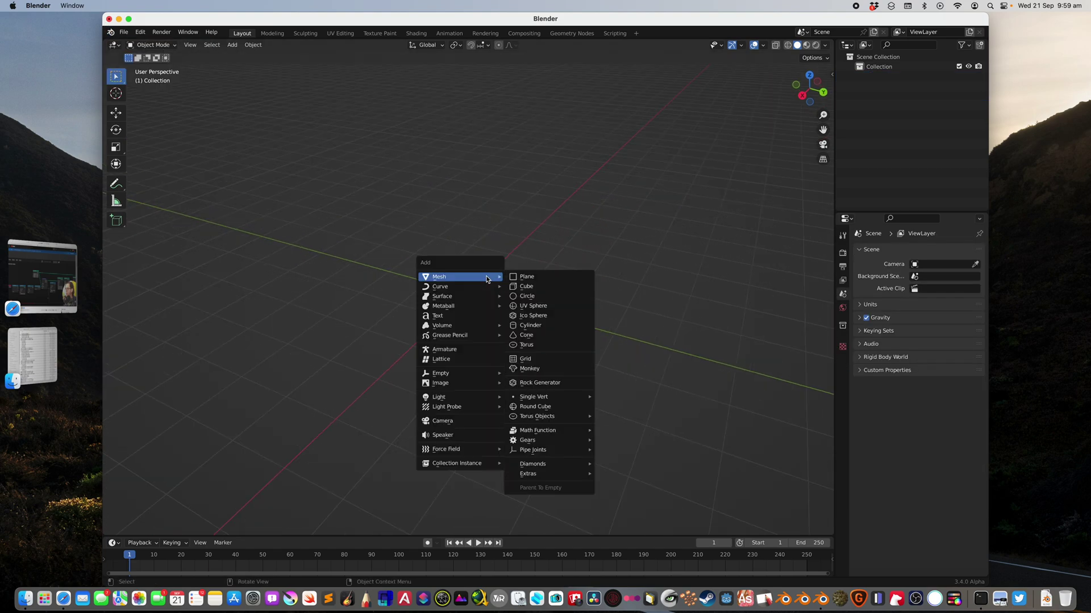
pyautogui.click(542, 345)
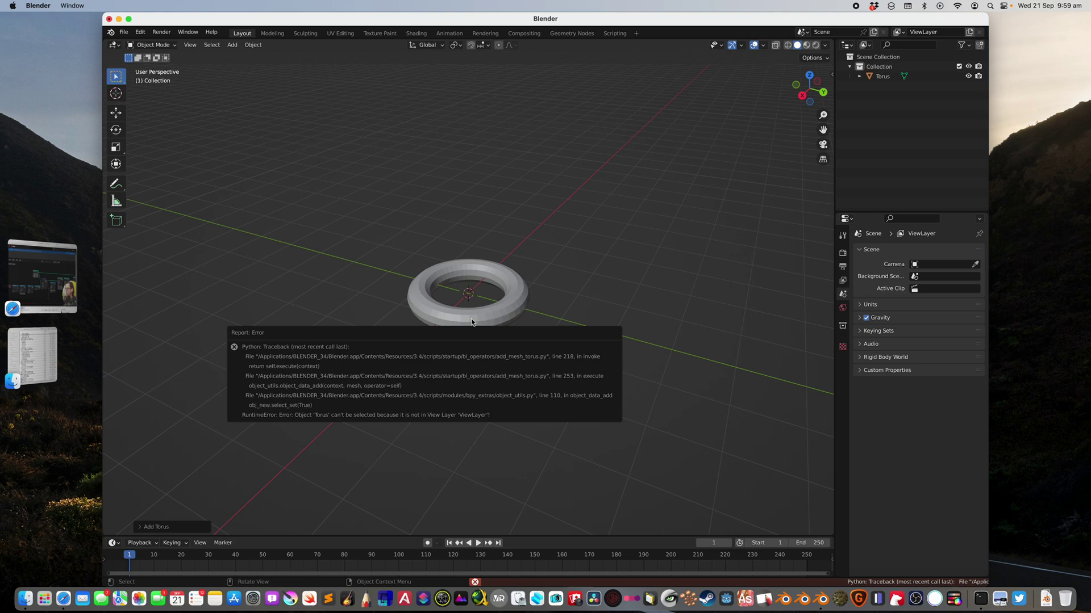
pyautogui.scroll(2, 526, 296)
# Save the scene as boundaries_001.blend in the Downloads folder.
pyautogui.hotkey('ctrl', 's')
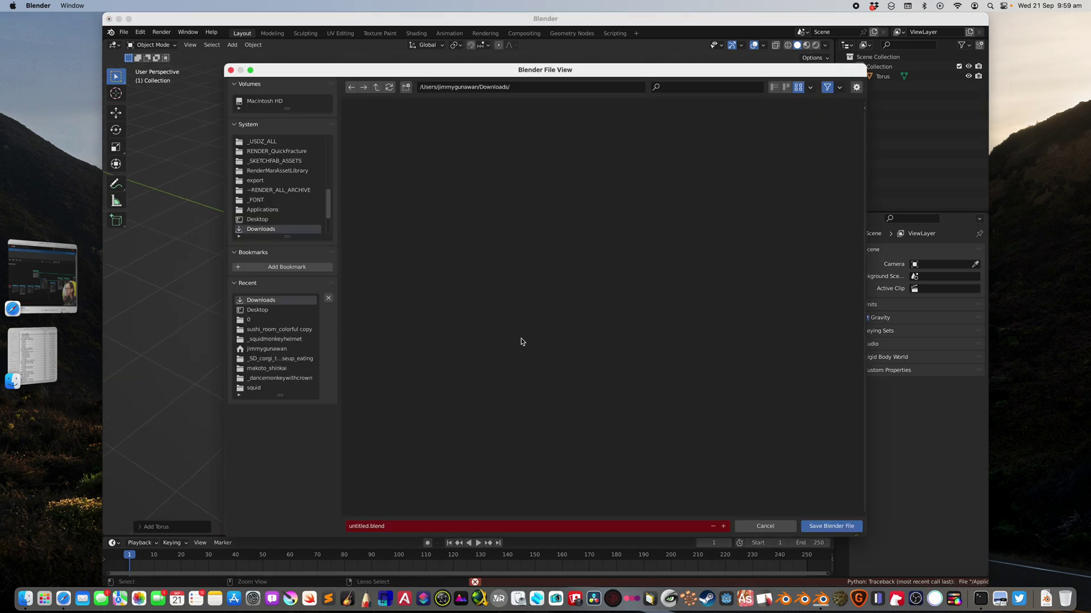
pyautogui.doubleClick(362, 524)
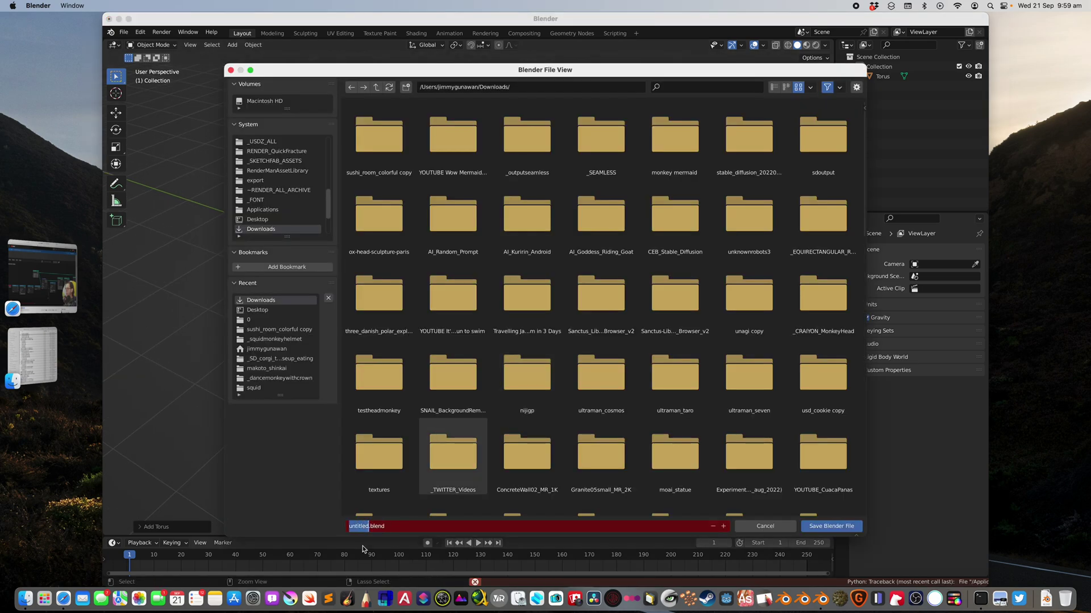
pyautogui.write('bounda')
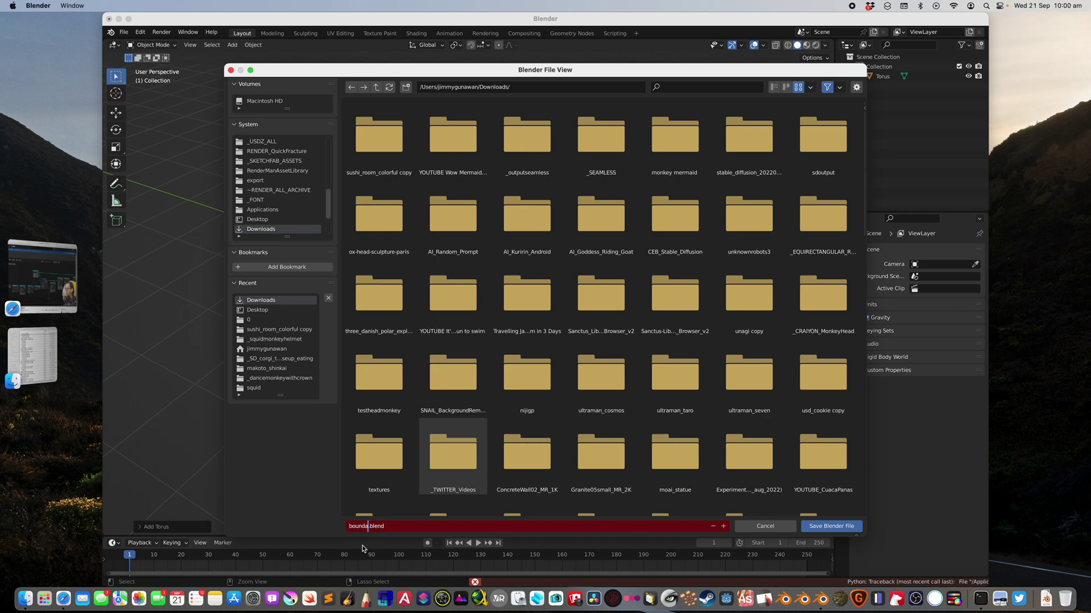
pyautogui.write('ries_001')
pyautogui.press('Return')
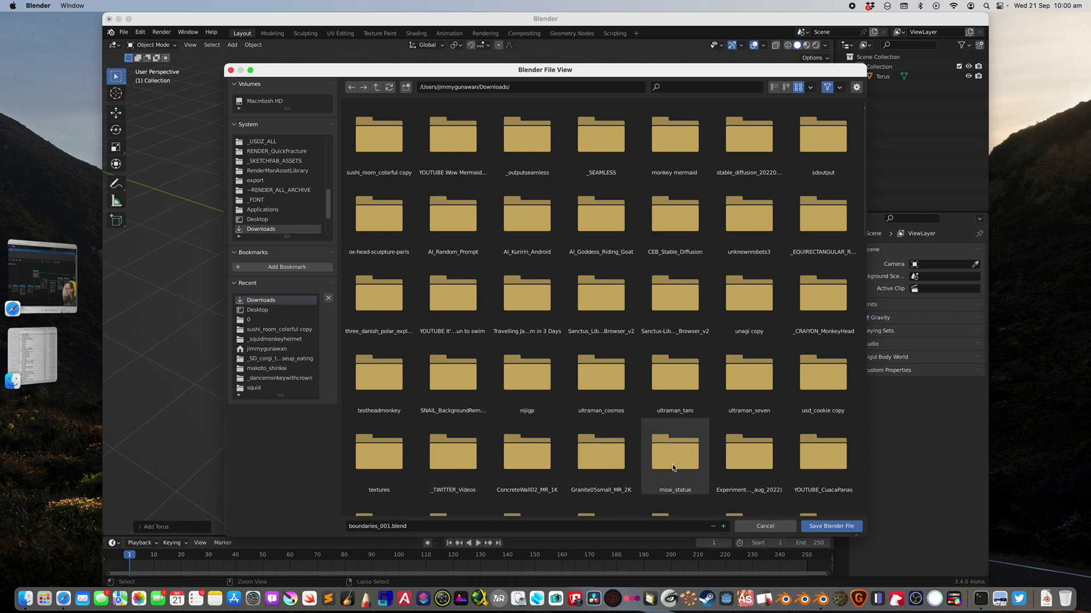
pyautogui.click(821, 520)
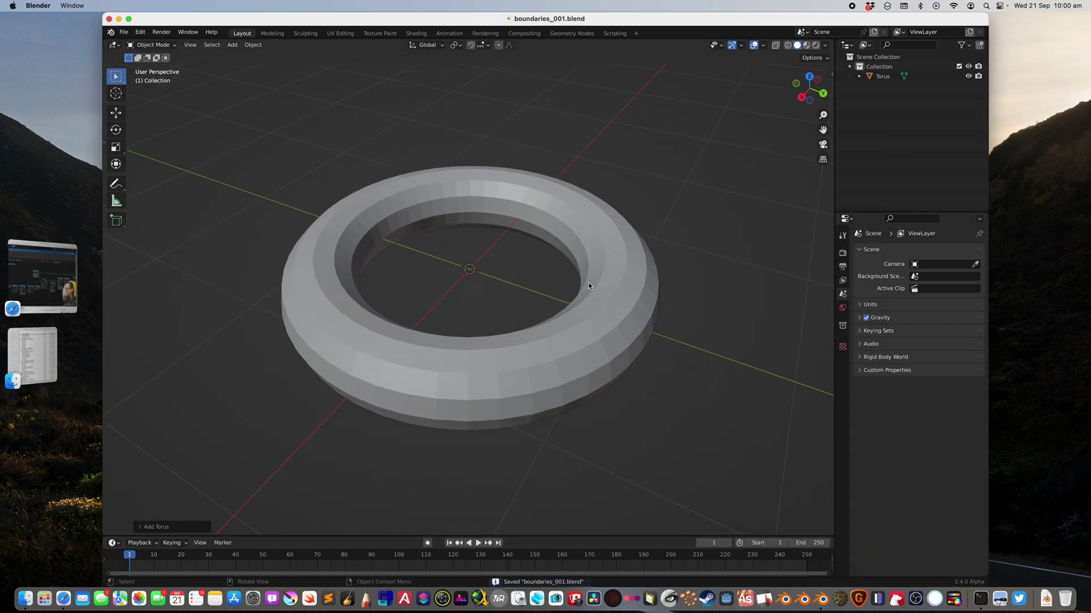
# Put the torus into Sculpt Mode, widen the tool list to show names, and activate the Draw Face Sets brush.
pyautogui.click(522, 205)
pyautogui.click(152, 44)
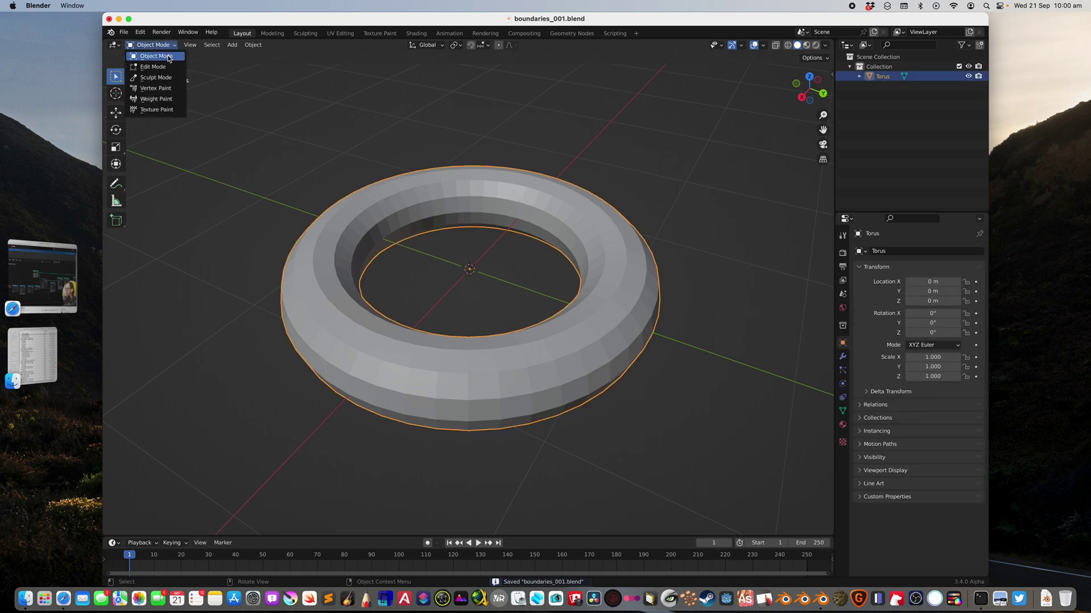
pyautogui.click(156, 77)
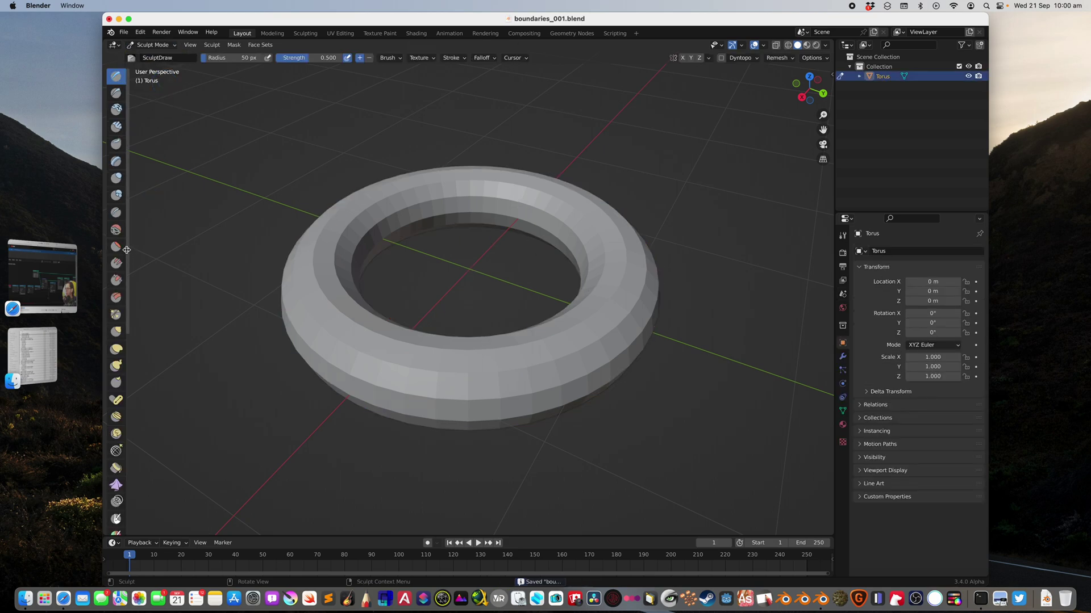
pyautogui.moveTo(126, 251); pyautogui.dragTo(210, 254)
pyautogui.scroll(-1, 151, 414)
pyautogui.scroll(-5, 150, 415)
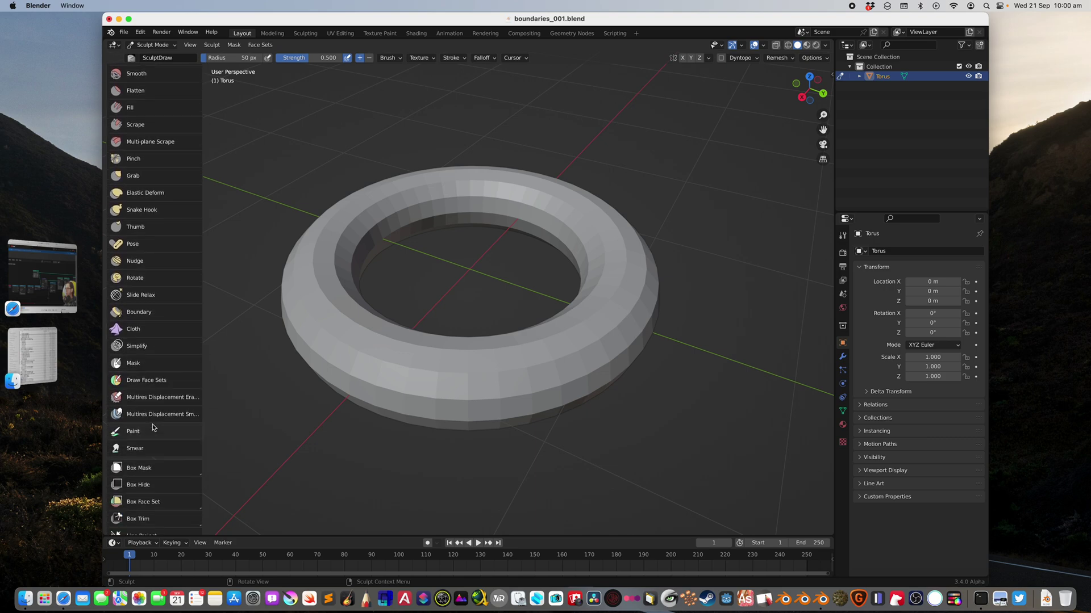
pyautogui.click(147, 383)
# Set the brush radius to 212 px and paint many separate face sets around the whole torus, including its underside.
pyautogui.scroll(-3, 297, 343)
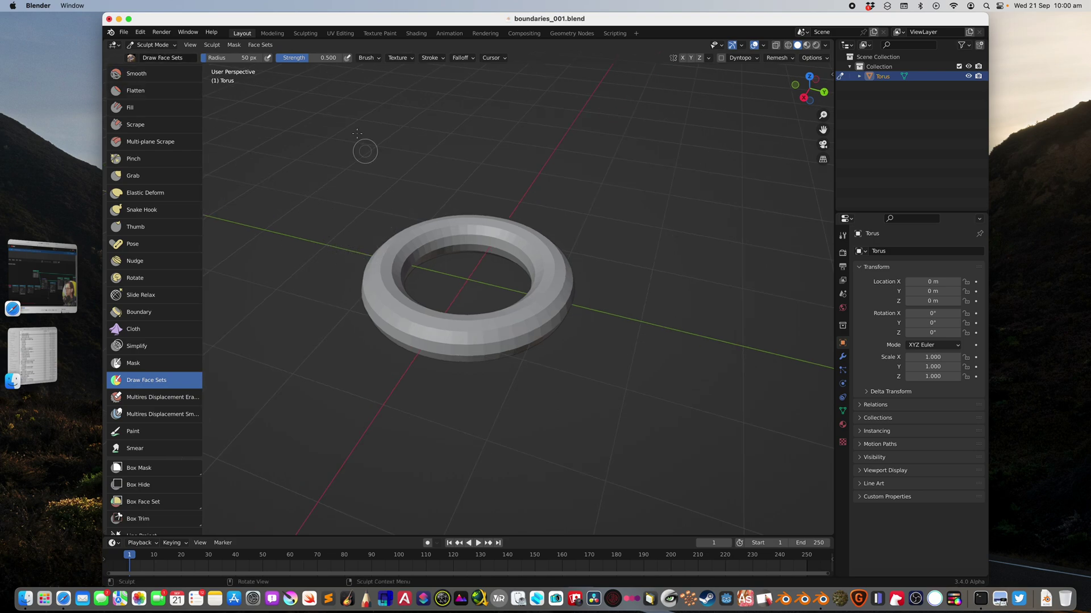
pyautogui.moveTo(220, 58); pyautogui.dragTo(241, 58)
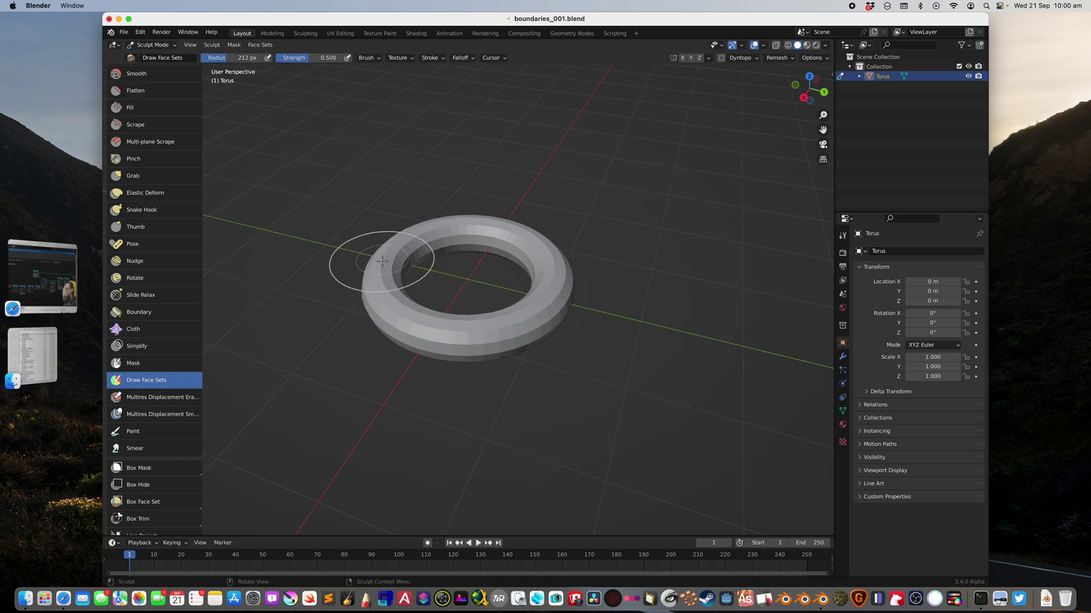
pyautogui.moveTo(380, 263); pyautogui.dragTo(379, 303)
pyautogui.moveTo(431, 342); pyautogui.dragTo(445, 338)
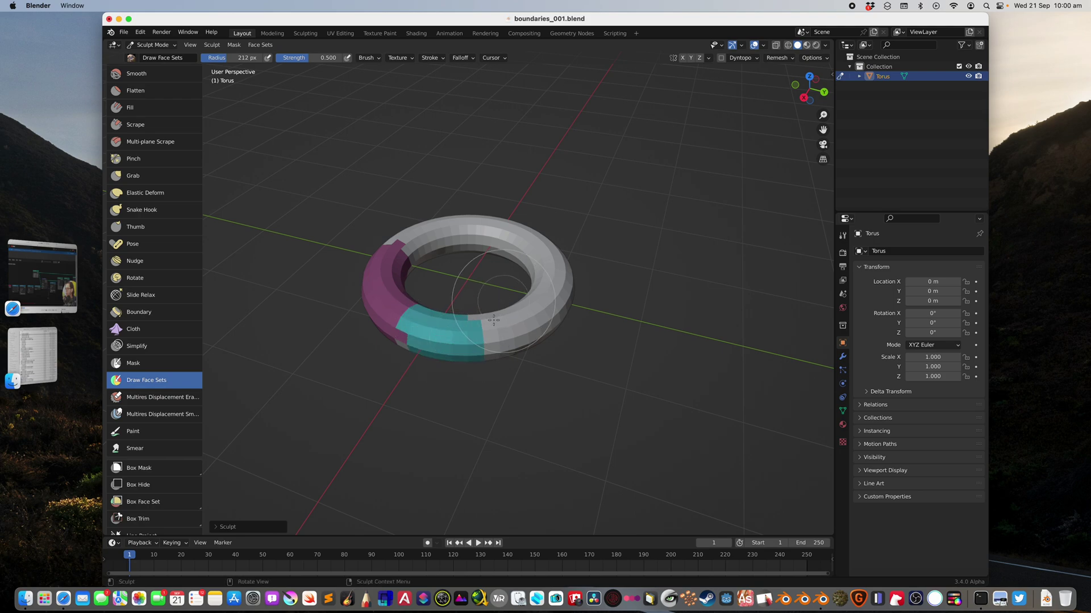
pyautogui.moveTo(503, 302); pyautogui.dragTo(543, 262, button='middle')
pyautogui.moveTo(499, 268); pyautogui.dragTo(469, 285)
pyautogui.moveTo(482, 288); pyautogui.dragTo(513, 236, button='middle')
pyautogui.moveTo(393, 253); pyautogui.dragTo(391, 289)
pyautogui.moveTo(402, 314); pyautogui.dragTo(419, 318)
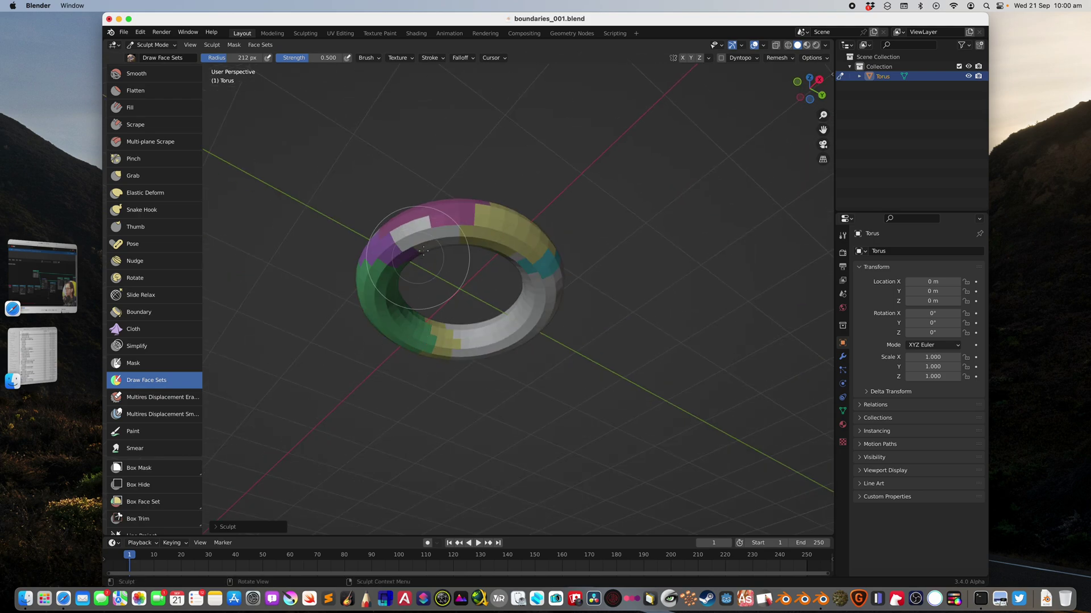
pyautogui.moveTo(397, 250); pyautogui.dragTo(406, 241)
pyautogui.moveTo(433, 221); pyautogui.dragTo(438, 230)
pyautogui.moveTo(461, 284); pyautogui.dragTo(430, 291, button='middle')
pyautogui.moveTo(476, 338); pyautogui.dragTo(502, 337)
pyautogui.moveTo(540, 311); pyautogui.dragTo(547, 329, button='middle')
pyautogui.moveTo(548, 284); pyautogui.dragTo(541, 271)
pyautogui.moveTo(537, 273); pyautogui.dragTo(500, 319, button='middle')
pyautogui.moveTo(455, 318); pyautogui.dragTo(435, 321)
pyautogui.moveTo(503, 329); pyautogui.dragTo(529, 321, button='middle')
pyautogui.moveTo(528, 322); pyautogui.dragTo(520, 329)
pyautogui.moveTo(525, 328); pyautogui.dragTo(483, 322, button='middle')
pyautogui.moveTo(435, 332)
pyautogui.mouseDown()
pyautogui.moveTo(414, 329)
pyautogui.moveTo(466, 342)
pyautogui.mouseUp()
pyautogui.moveTo(523, 344); pyautogui.dragTo(536, 345)
pyautogui.moveTo(537, 342)
pyautogui.mouseDown(button='middle')
pyautogui.moveTo(489, 317)
pyautogui.moveTo(464, 334)
pyautogui.mouseUp(button='middle')
pyautogui.moveTo(556, 304)
pyautogui.mouseDown()
pyautogui.moveTo(559, 320)
pyautogui.moveTo(514, 342)
pyautogui.mouseUp()
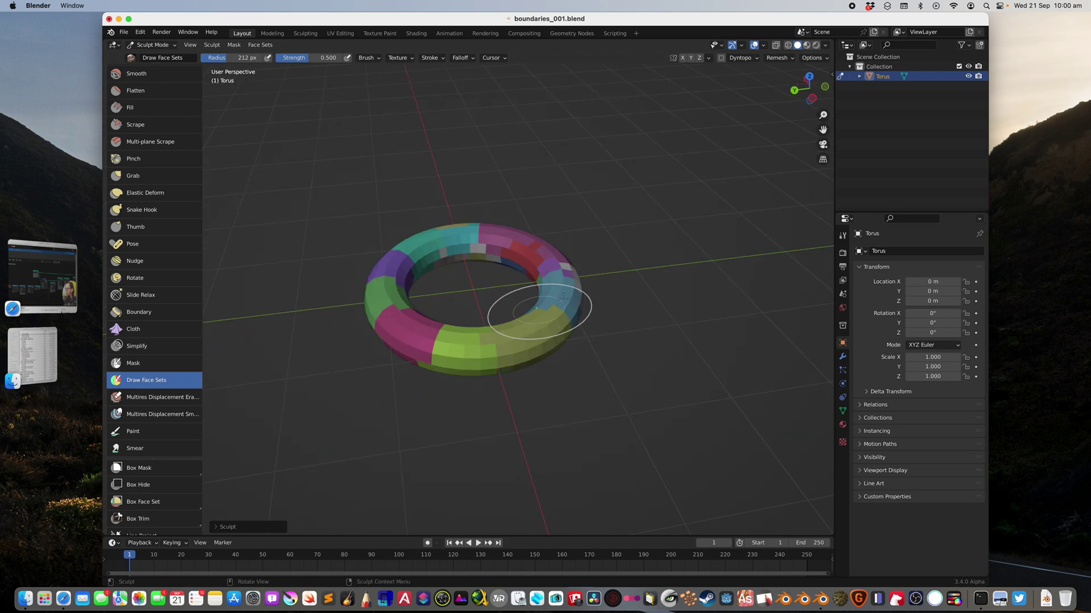
pyautogui.moveTo(540, 311); pyautogui.dragTo(489, 314, button='middle')
pyautogui.moveTo(553, 300)
pyautogui.mouseDown()
pyautogui.moveTo(531, 339)
pyautogui.moveTo(545, 282)
pyautogui.mouseUp()
pyautogui.moveTo(503, 250); pyautogui.dragTo(493, 248)
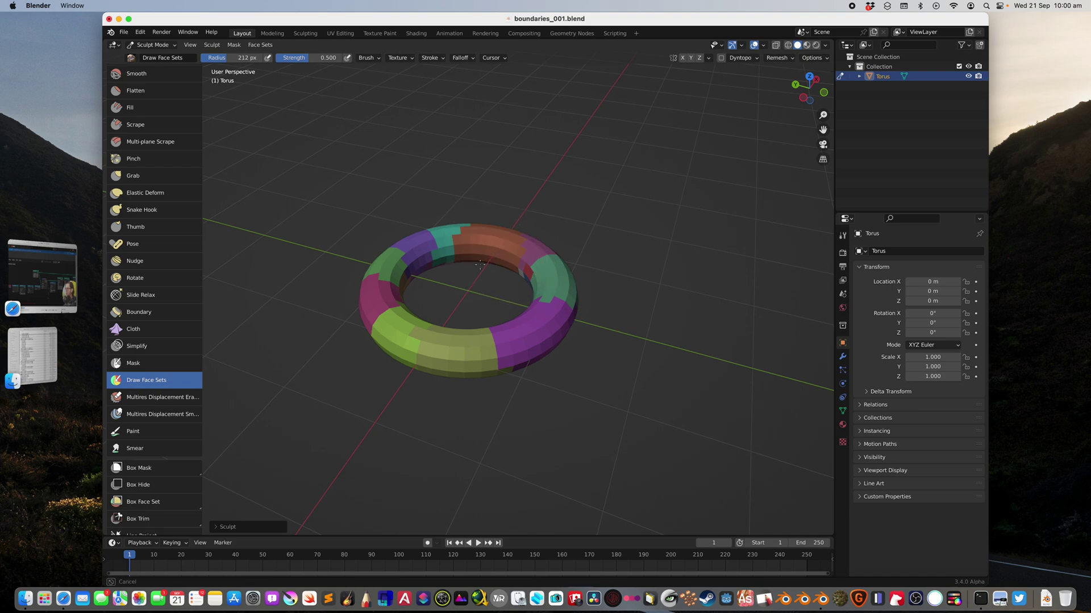
pyautogui.moveTo(497, 261); pyautogui.dragTo(502, 159, button='middle')
pyautogui.moveTo(533, 323)
pyautogui.mouseDown()
pyautogui.moveTo(516, 344)
pyautogui.moveTo(432, 346)
pyautogui.mouseUp()
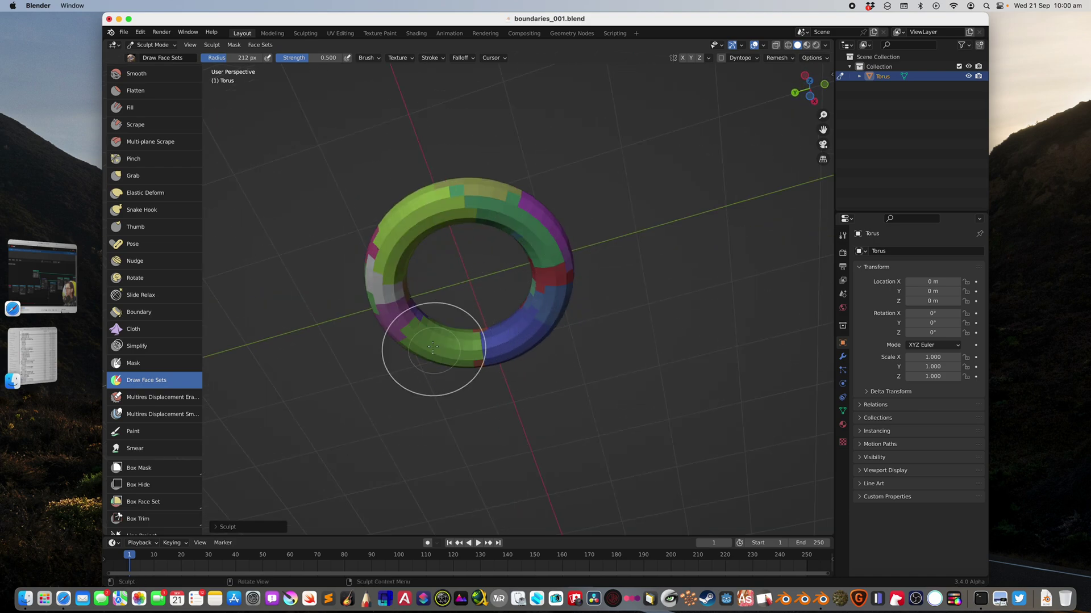
pyautogui.moveTo(401, 309); pyautogui.dragTo(382, 266)
pyautogui.moveTo(382, 269); pyautogui.dragTo(435, 392, button='middle')
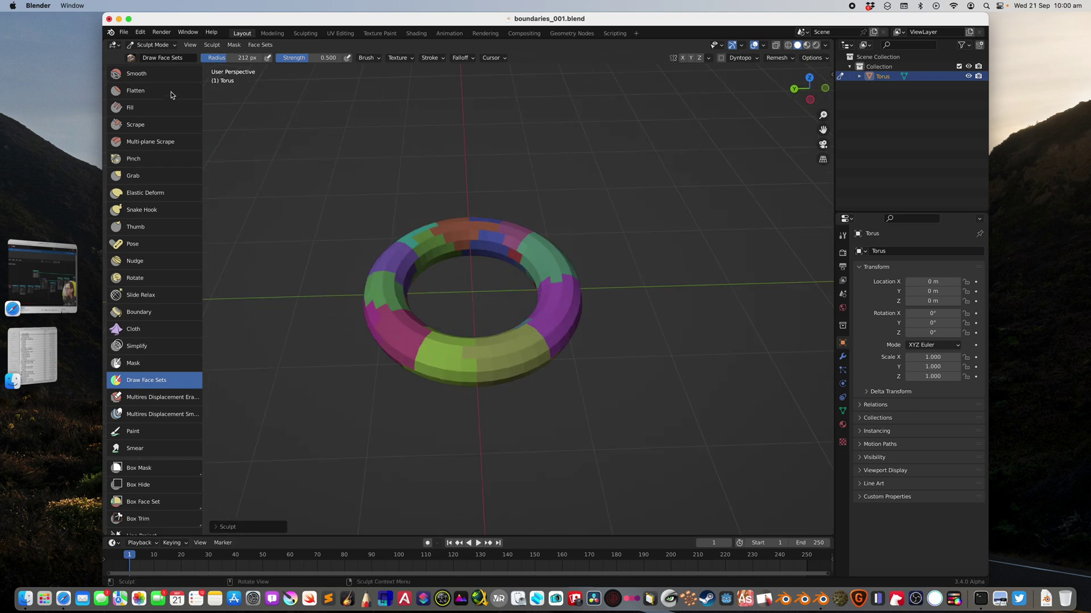
# Return the torus to Object Mode and save the file.
pyautogui.click(156, 48)
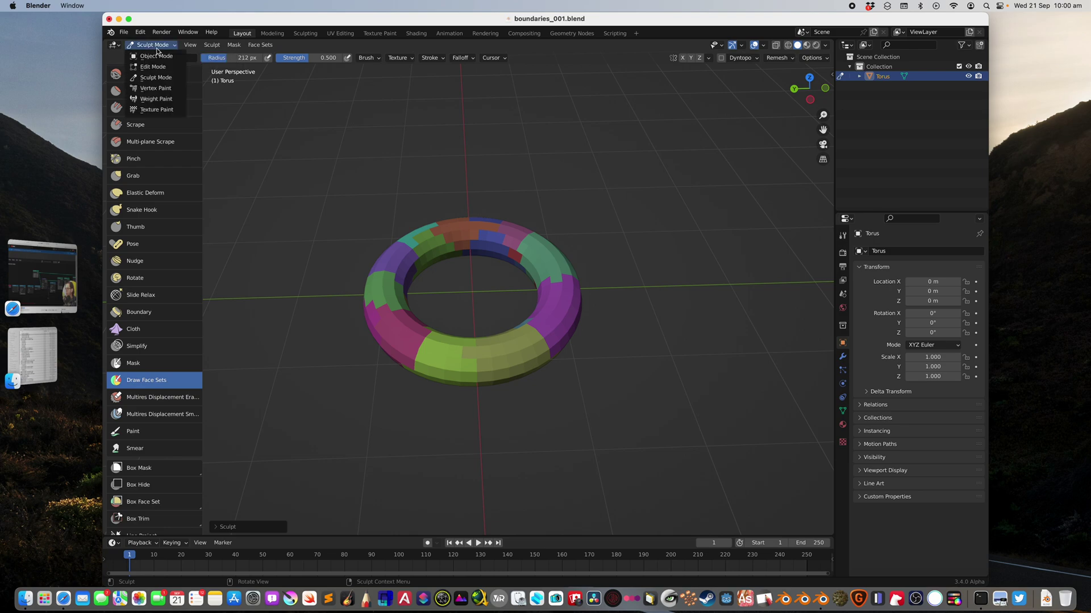
pyautogui.click(150, 55)
pyautogui.scroll(2, 492, 277)
pyautogui.press('super+s')
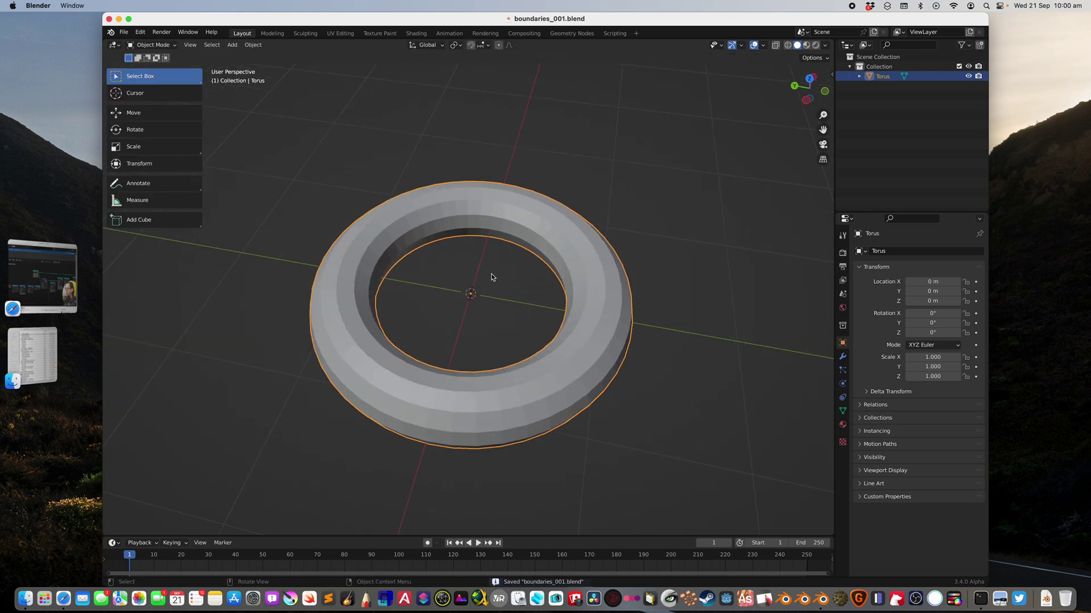
pyautogui.scroll(-1, 493, 278)
pyautogui.moveTo(493, 278)
pyautogui.mouseDown(button='middle')
pyautogui.moveTo(500, 248)
pyautogui.moveTo(498, 272)
pyautogui.mouseUp(button='middle')
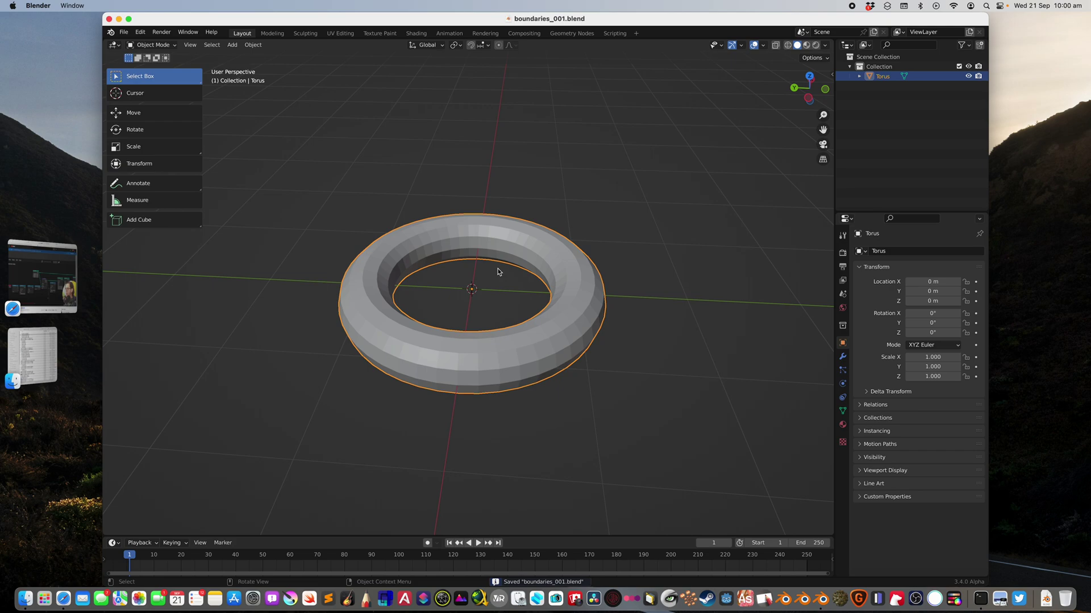
pyautogui.click(159, 45)
# Create a new material on the torus and give it a light blue base color.
pyautogui.click(842, 424)
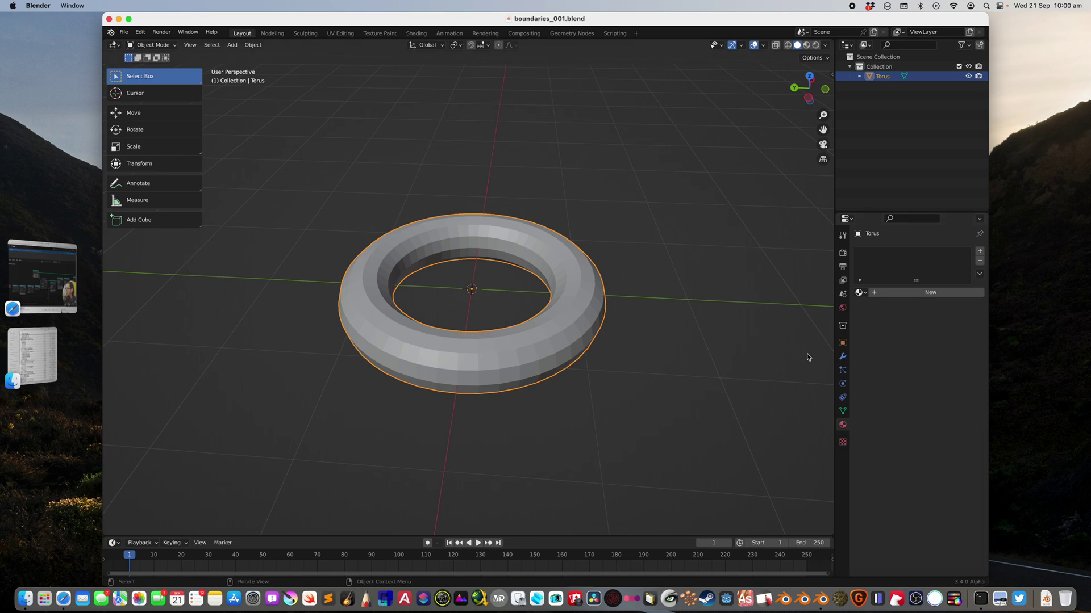
pyautogui.click(890, 295)
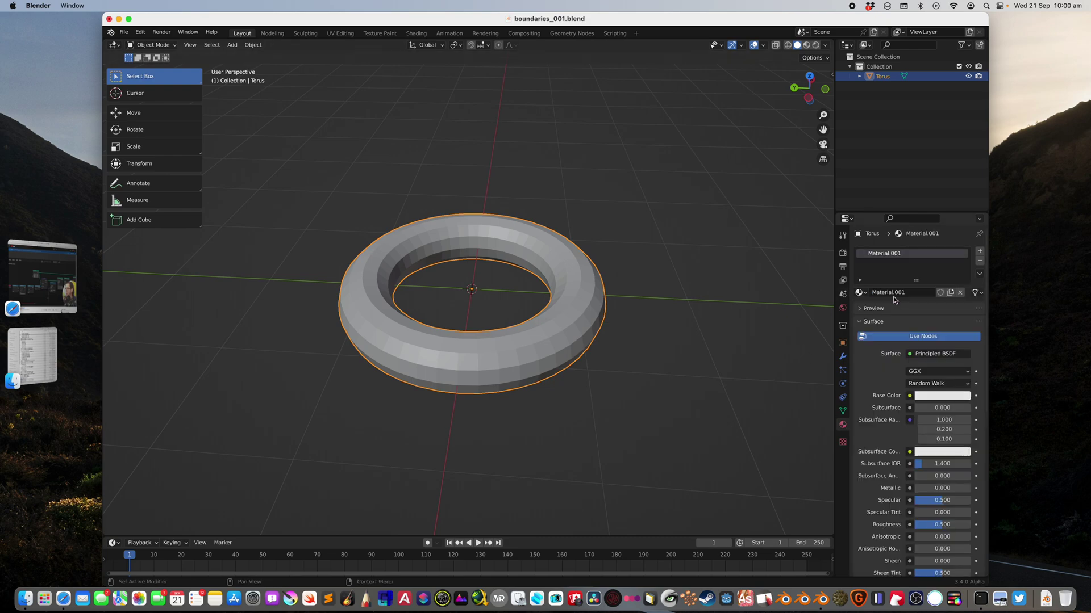
pyautogui.click(933, 396)
pyautogui.moveTo(921, 292); pyautogui.dragTo(922, 280)
# Add a second material slot to the torus with a new material and set its base color to magenta.
pyautogui.moveTo(642, 298); pyautogui.dragTo(647, 310, button='middle')
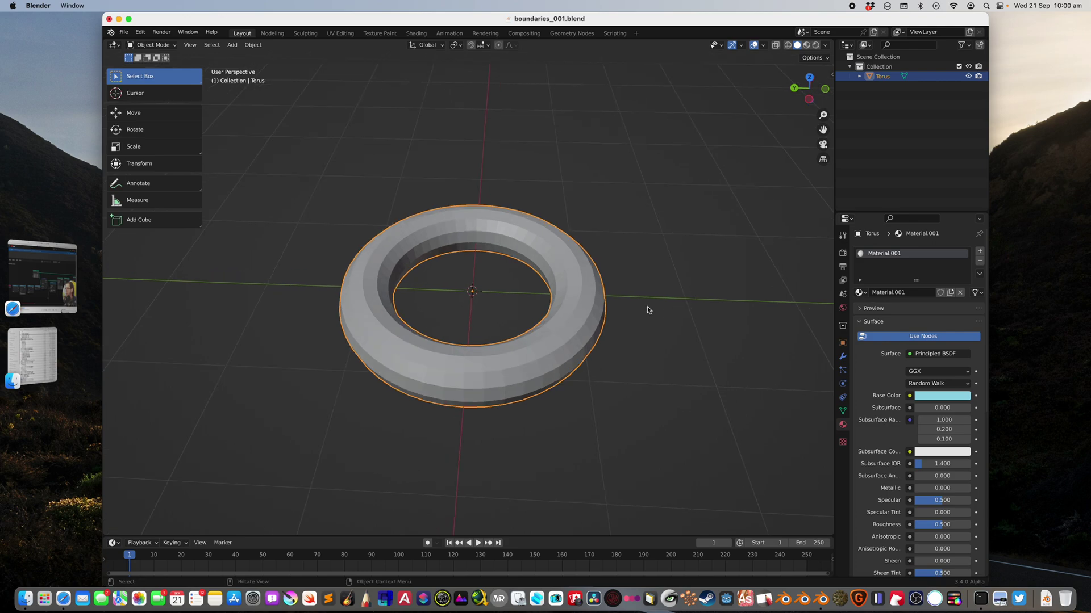
pyautogui.moveTo(512, 259); pyautogui.dragTo(494, 248, button='middle')
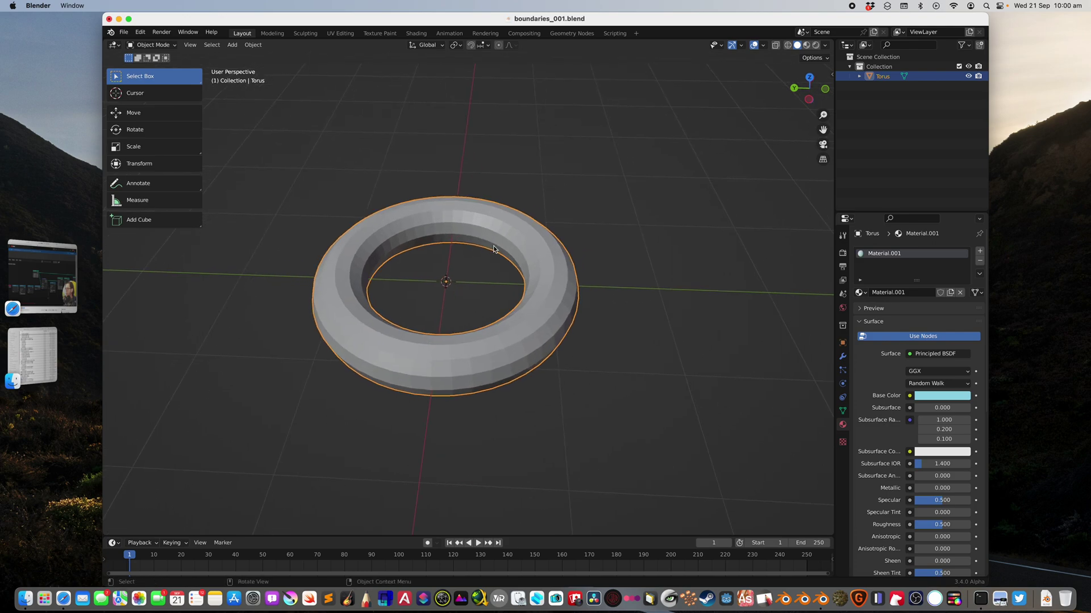
pyautogui.click(979, 251)
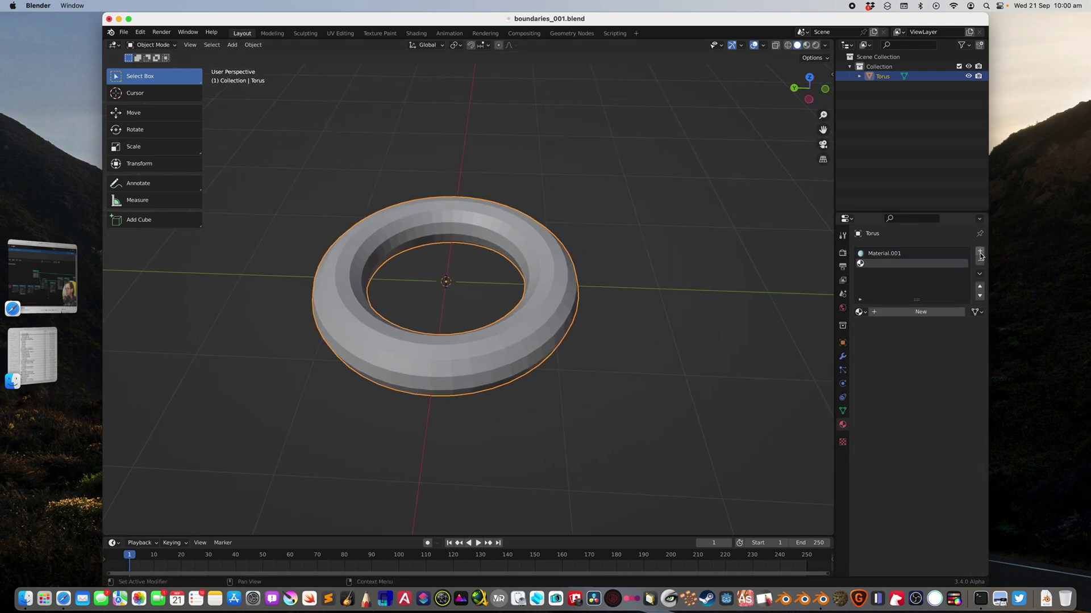
pyautogui.click(929, 312)
pyautogui.click(937, 415)
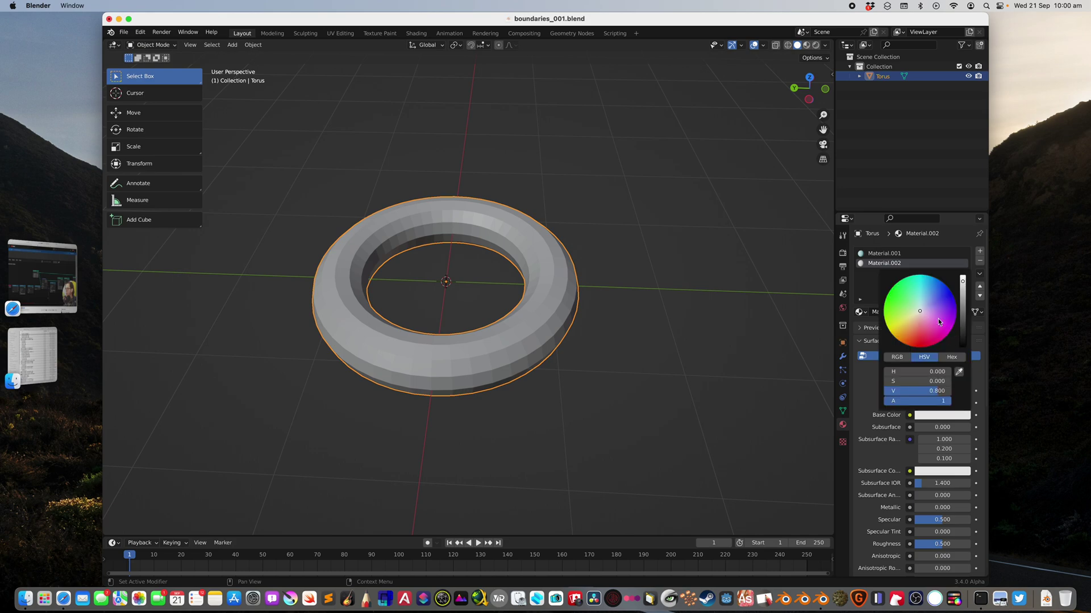
pyautogui.click(923, 324)
pyautogui.click(890, 322)
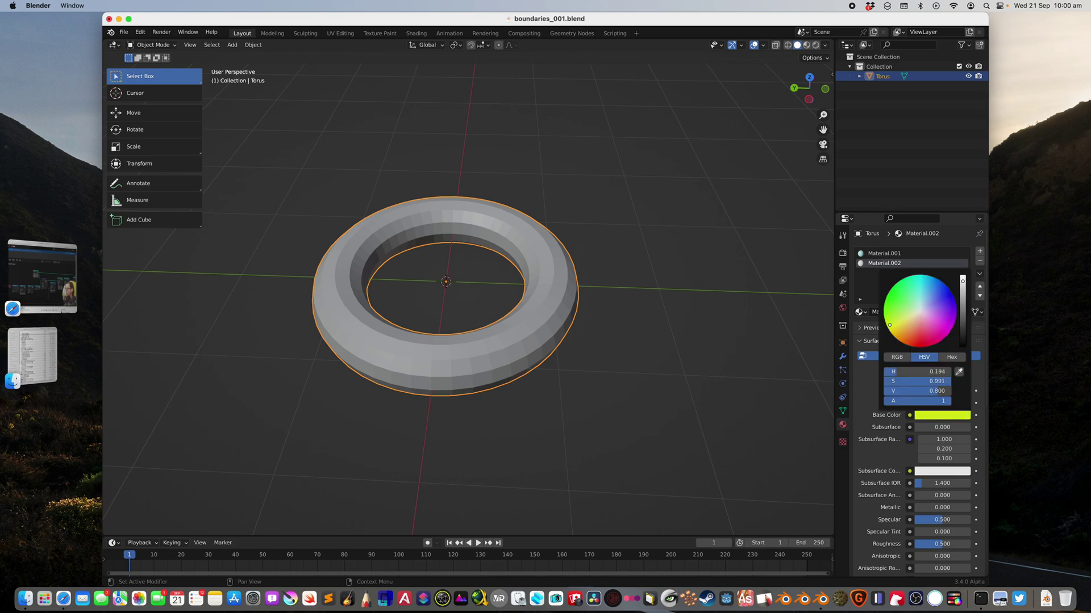
pyautogui.click(942, 416)
pyautogui.click(934, 317)
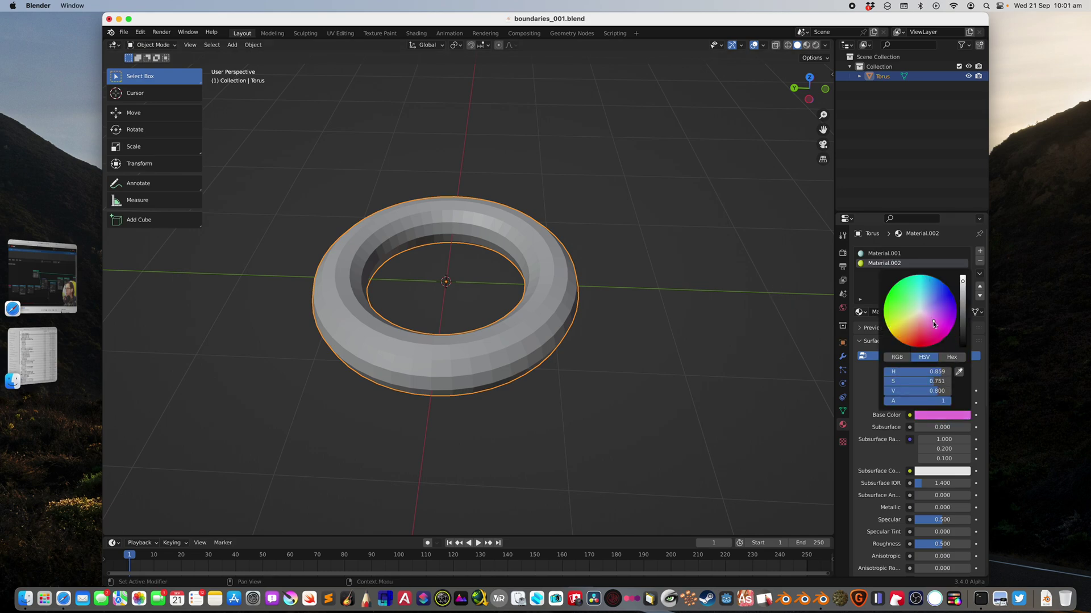
# Save the file and assign the first material to all of the torus's faces in Edit Mode with face selection.
pyautogui.moveTo(662, 314); pyautogui.dragTo(566, 268, button='middle')
pyautogui.press('super+s')
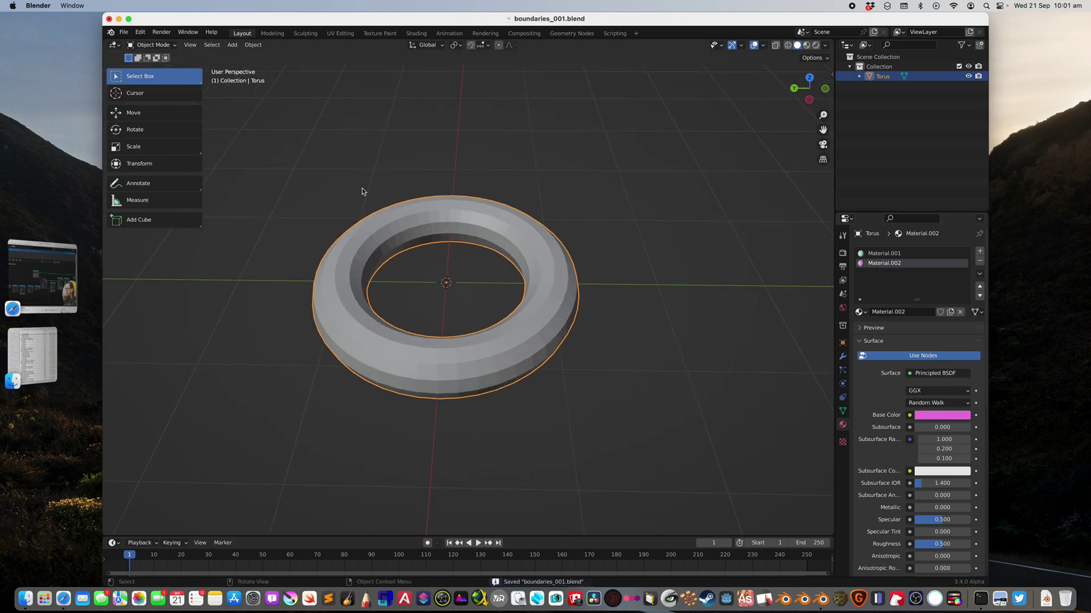
pyautogui.press('Tab')
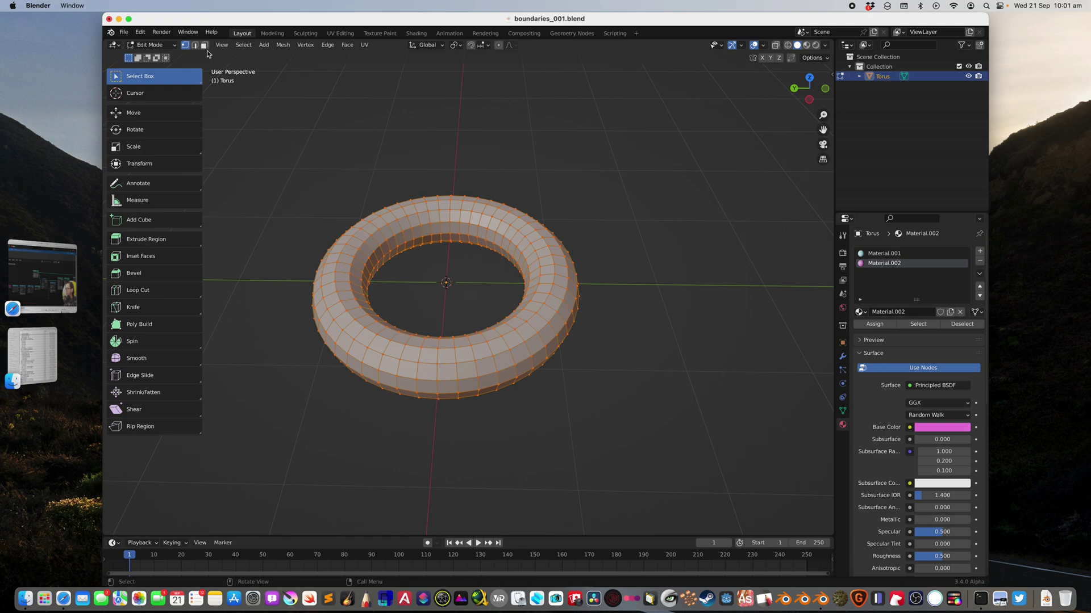
pyautogui.press('3')
pyautogui.moveTo(414, 250); pyautogui.dragTo(418, 210, button='middle')
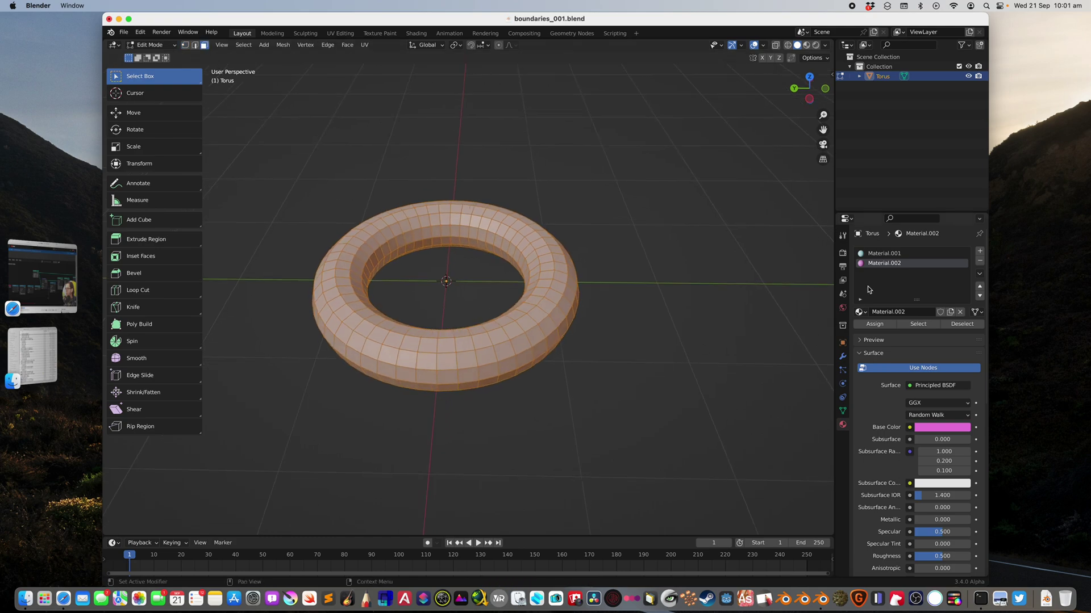
pyautogui.click(879, 255)
pyautogui.click(876, 325)
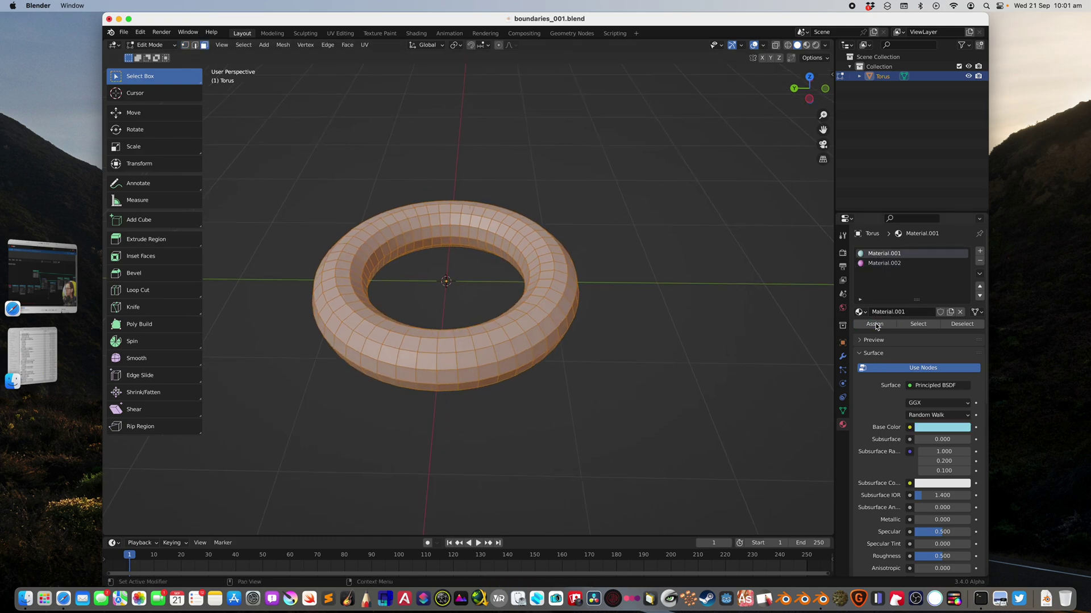
# Show the torus in Material Preview shading and change the first material's base color to mint green.
pyautogui.moveTo(689, 285); pyautogui.dragTo(696, 282, button='middle')
pyautogui.click(806, 45)
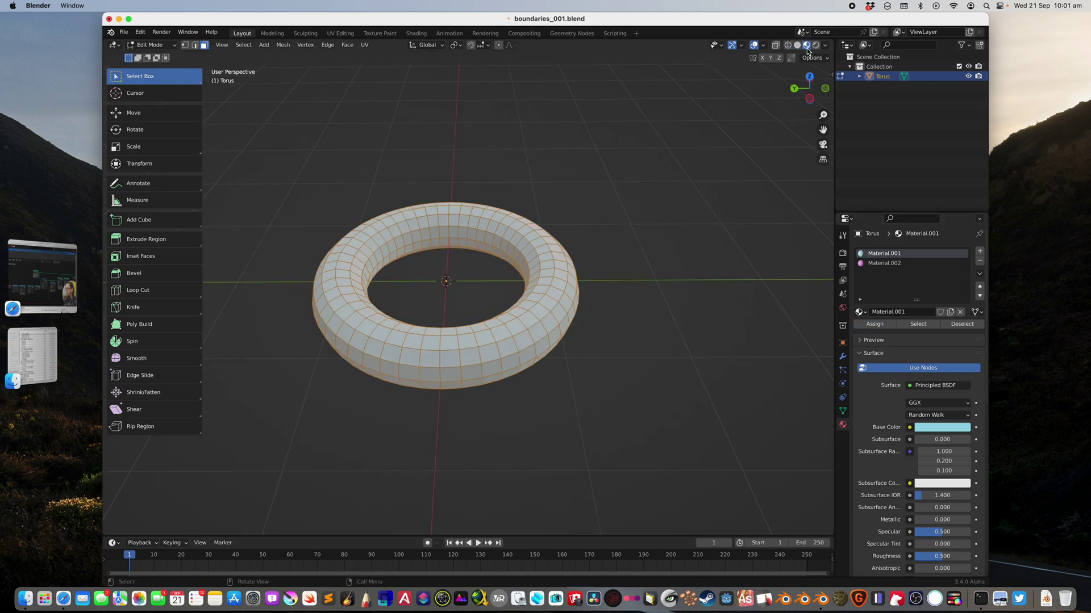
pyautogui.moveTo(682, 216)
pyautogui.mouseDown(button='middle')
pyautogui.moveTo(645, 239)
pyautogui.moveTo(670, 268)
pyautogui.mouseUp(button='middle')
pyautogui.click(937, 429)
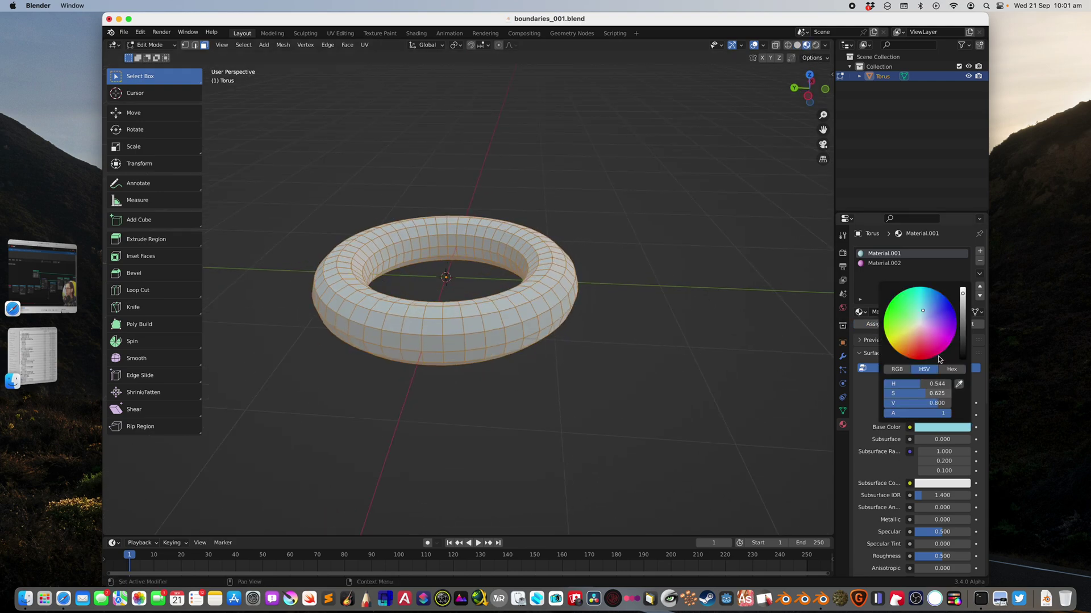
pyautogui.moveTo(922, 325); pyautogui.dragTo(911, 299)
pyautogui.moveTo(559, 281); pyautogui.dragTo(476, 262, button='middle')
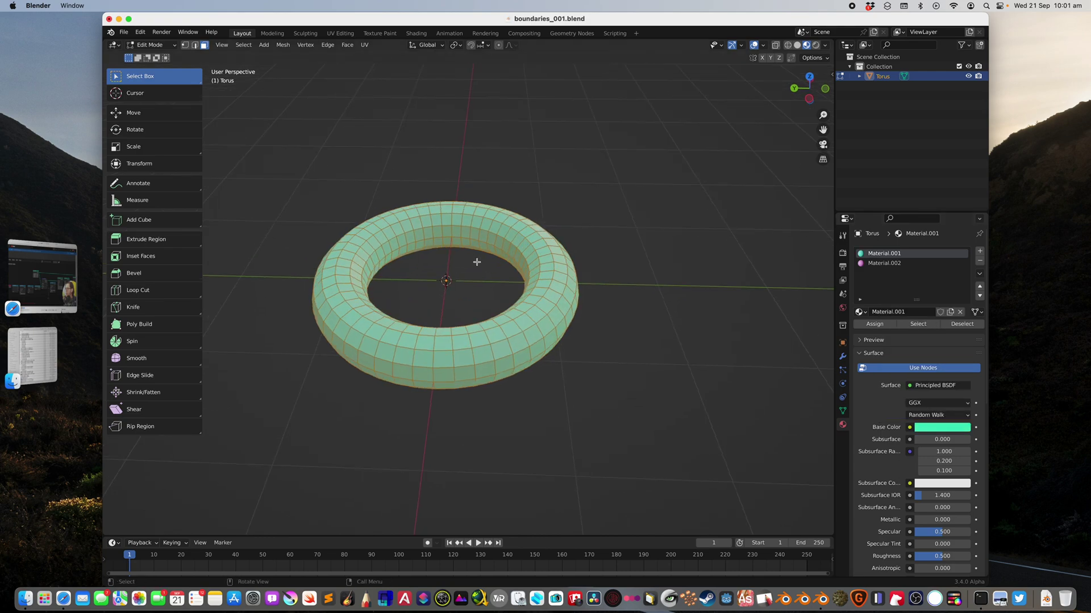
# Return the torus from Edit Mode to Object Mode and save the file.
pyautogui.click(151, 45)
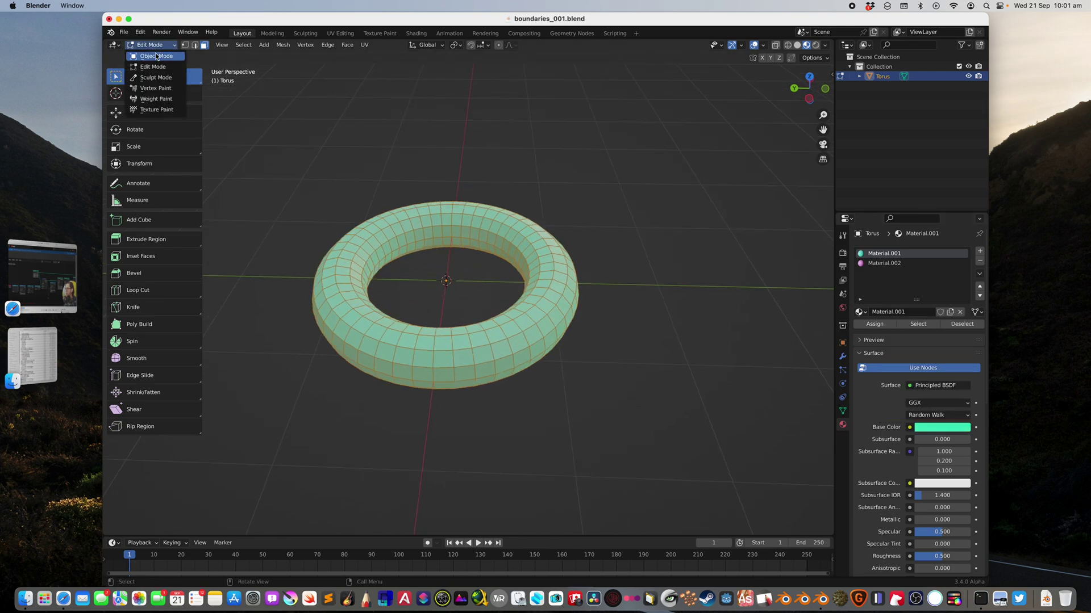
pyautogui.click(148, 56)
pyautogui.press('super+s')
pyautogui.moveTo(493, 265); pyautogui.dragTo(514, 267, button='middle')
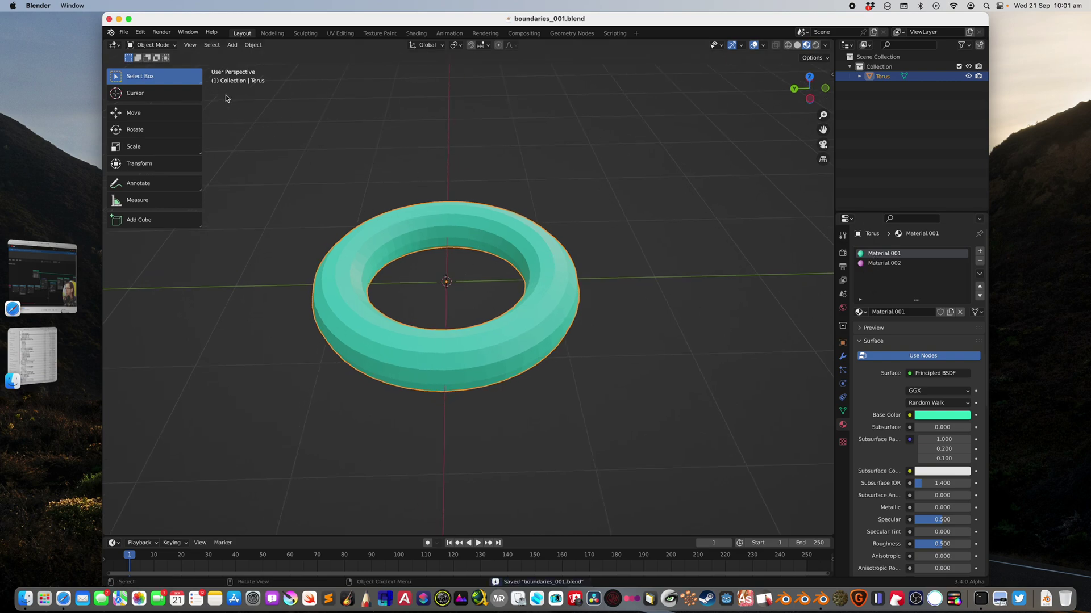
# Put the torus in Sculpt Mode and display its face sets in Solid viewport shading.
pyautogui.click(164, 46)
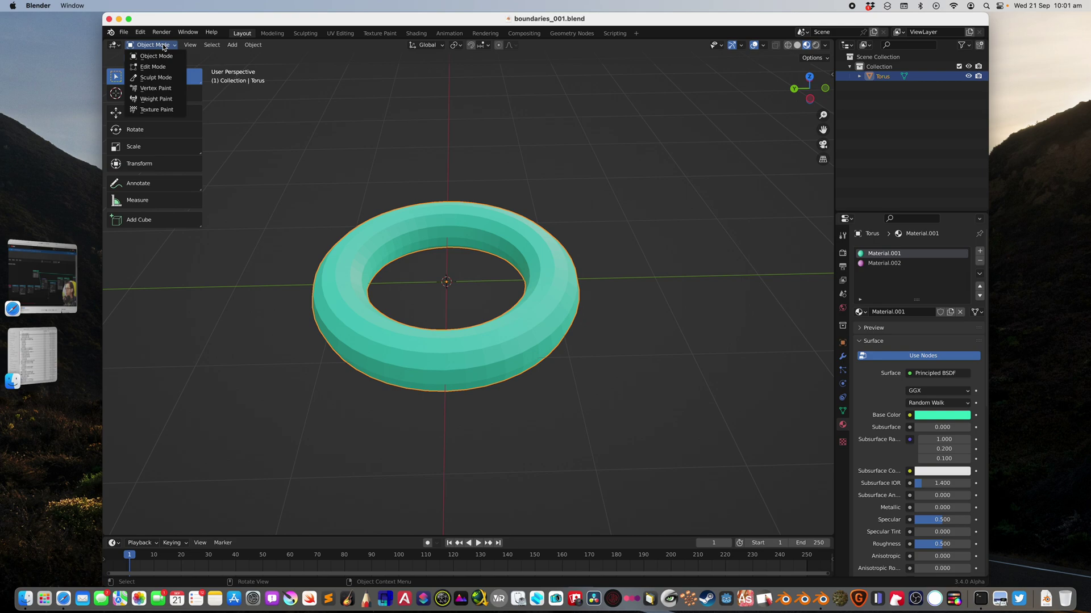
pyautogui.click(157, 81)
pyautogui.moveTo(426, 280)
pyautogui.mouseDown(button='middle')
pyautogui.moveTo(482, 266)
pyautogui.moveTo(517, 286)
pyautogui.moveTo(483, 296)
pyautogui.mouseUp(button='middle')
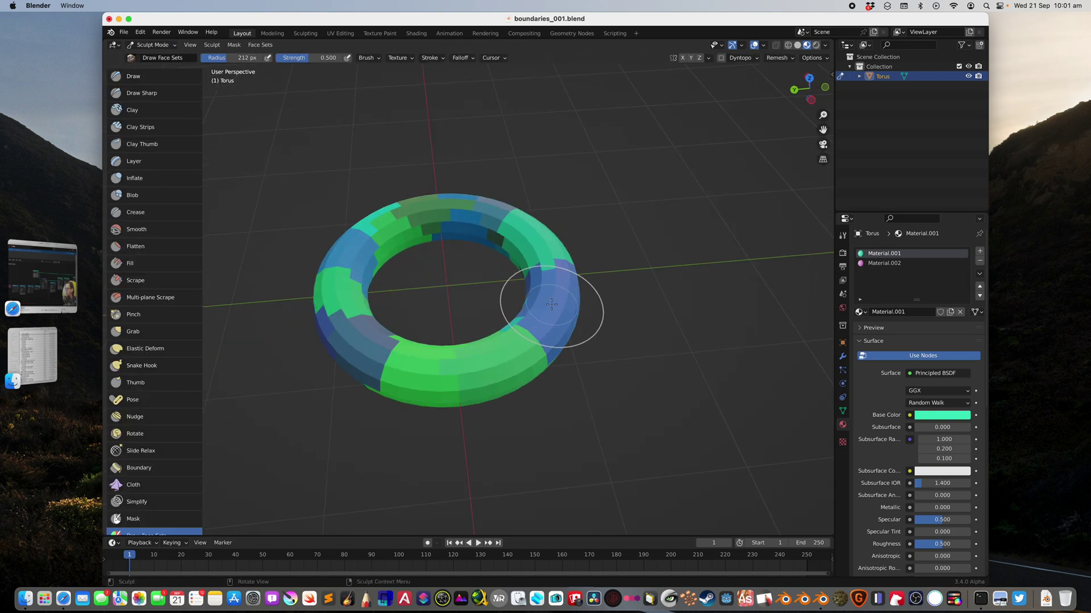
pyautogui.click(796, 46)
pyautogui.moveTo(454, 341)
pyautogui.mouseDown(button='middle')
pyautogui.moveTo(454, 296)
pyautogui.moveTo(429, 375)
pyautogui.mouseUp(button='middle')
pyautogui.scroll(-2, 429, 364)
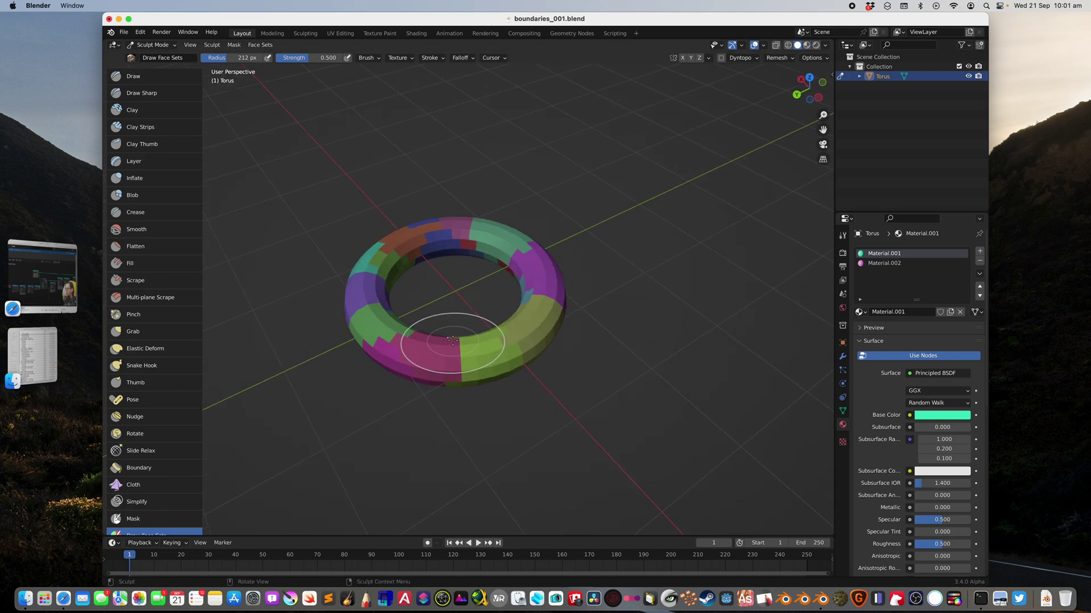
pyautogui.moveTo(428, 348)
pyautogui.mouseDown(button='middle')
pyautogui.moveTo(454, 343)
pyautogui.moveTo(526, 277)
pyautogui.moveTo(452, 355)
pyautogui.mouseUp(button='middle')
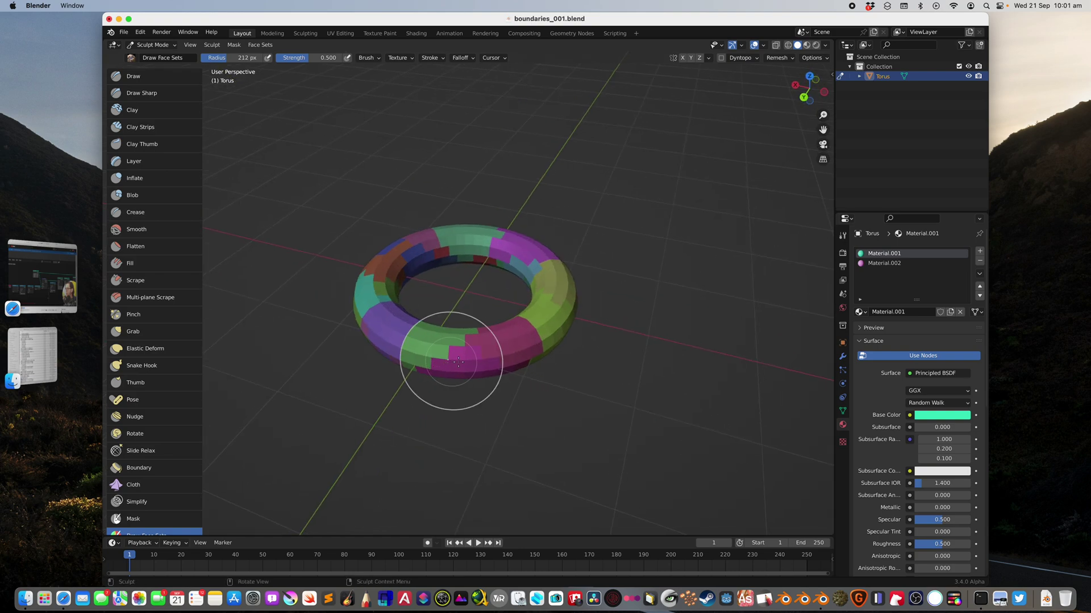
# Isolate and reveal several face sets around the torus in turn to examine which faces each one covers.
pyautogui.hotkey('shift', 'h')
pyautogui.hotkey('shift', 'h')
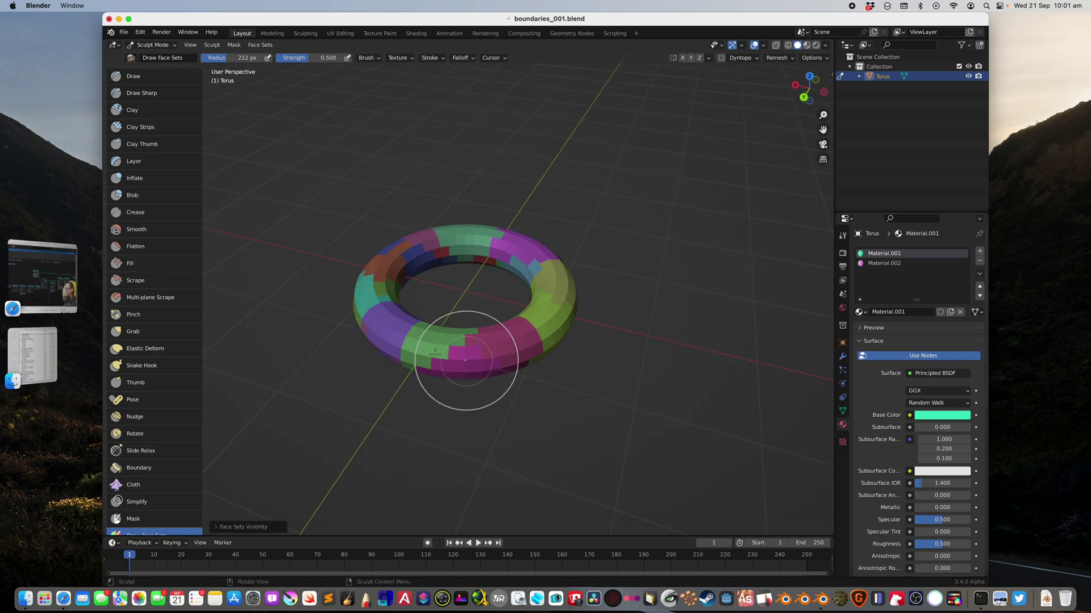
pyautogui.hotkey('shift', 'h')
pyautogui.hotkey('shift', 'h')
pyautogui.hotkey('shift', 'h')
pyautogui.hotkey('shift', 'h')
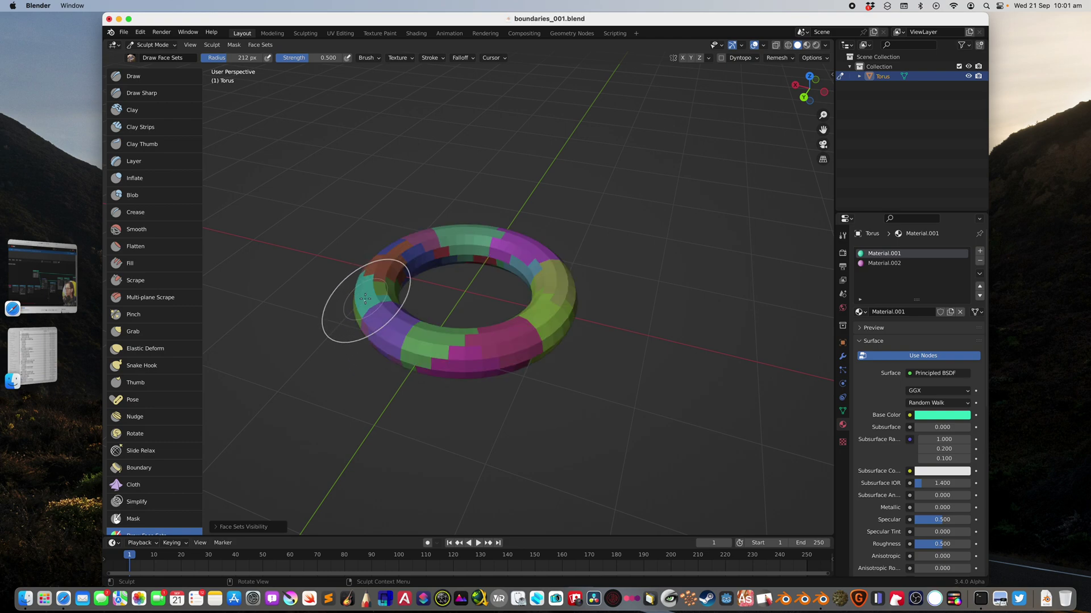
pyautogui.hotkey('shift', 'h')
pyautogui.hotkey('shift', 'h')
pyautogui.hotkey('shift', 'h')
pyautogui.hotkey('shift', 'h')
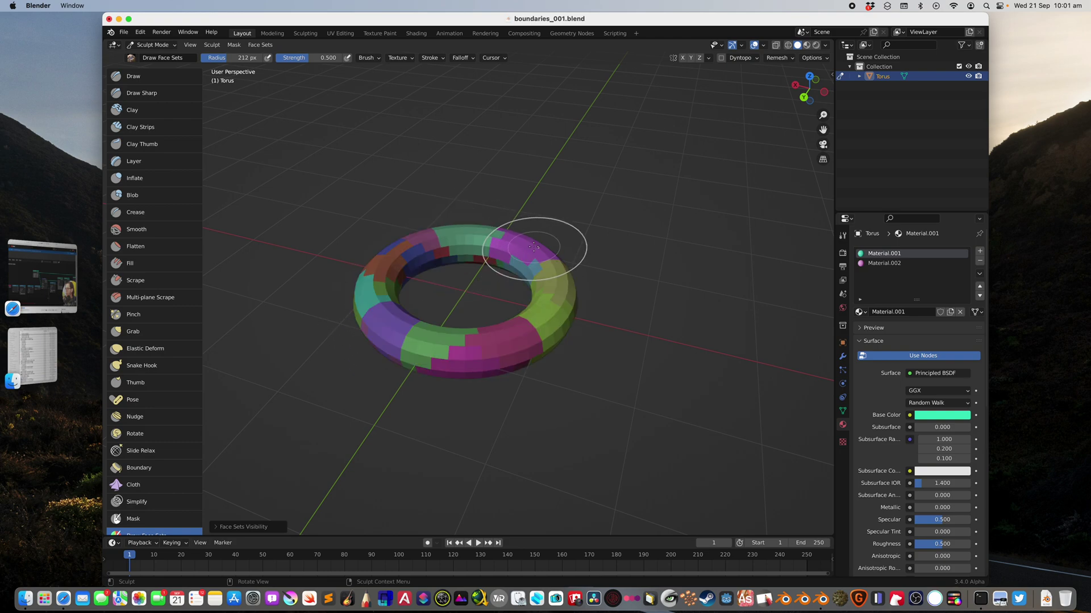
# Paint one new face set over the olive area of the torus and toggle isolation of the neighbouring pink face set.
pyautogui.click(554, 302)
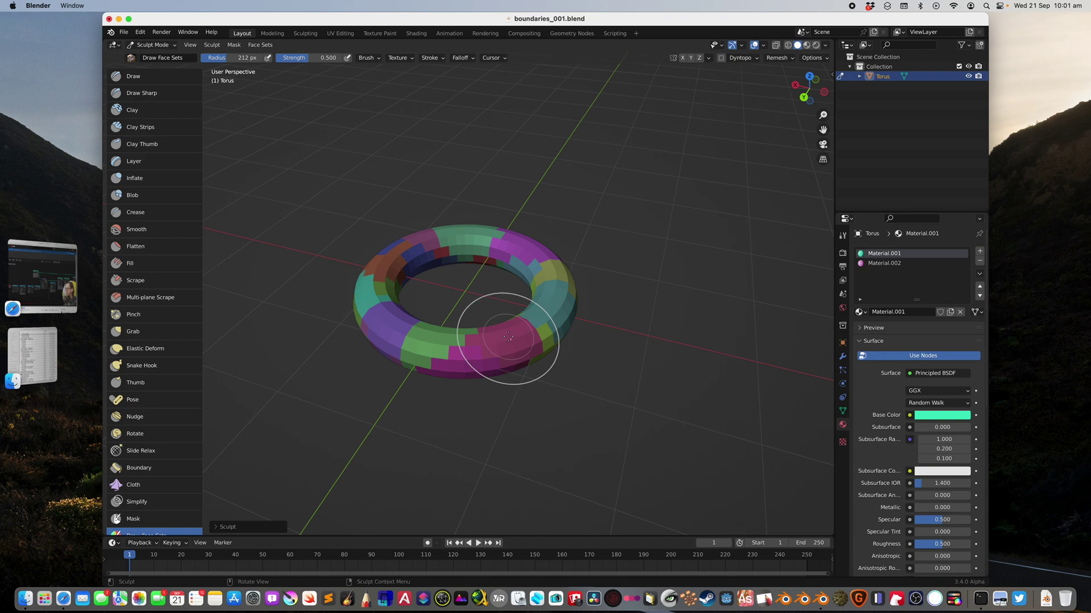
pyautogui.hotkey('shift', 'h')
pyautogui.hotkey('shift', 'h')
pyautogui.hotkey('shift', 'h')
pyautogui.hotkey('shift', 'h')
pyautogui.moveTo(504, 346); pyautogui.dragTo(512, 352, button='middle')
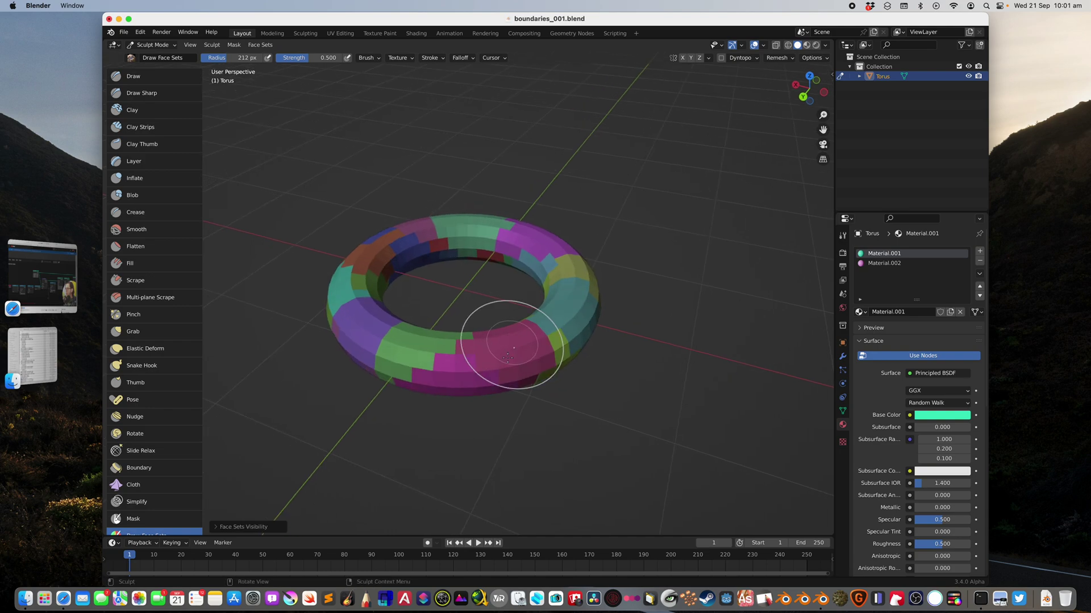
pyautogui.hotkey('shift', 'h')
pyautogui.hotkey('shift', 'h')
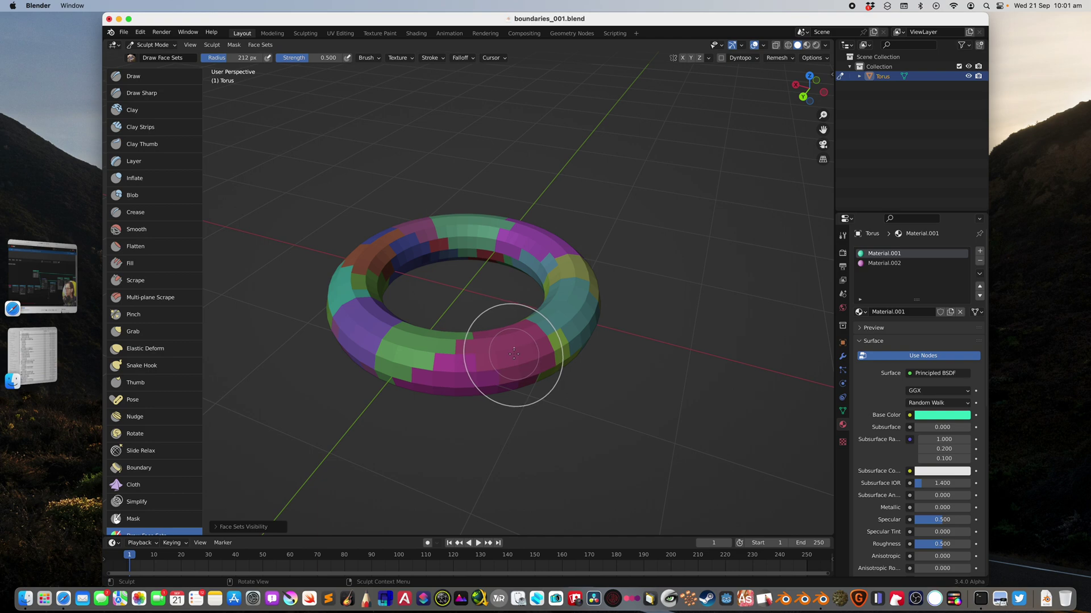
# Isolate the pink face set and assign Material.002 to its faces in Edit Mode.
pyautogui.hotkey('shift', 'h')
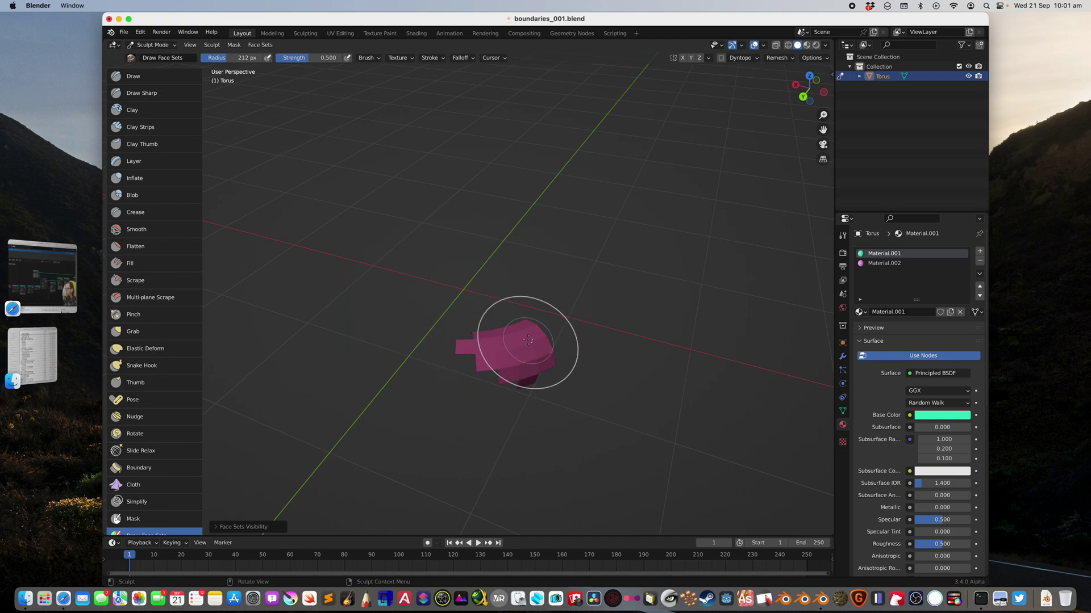
pyautogui.press('Tab')
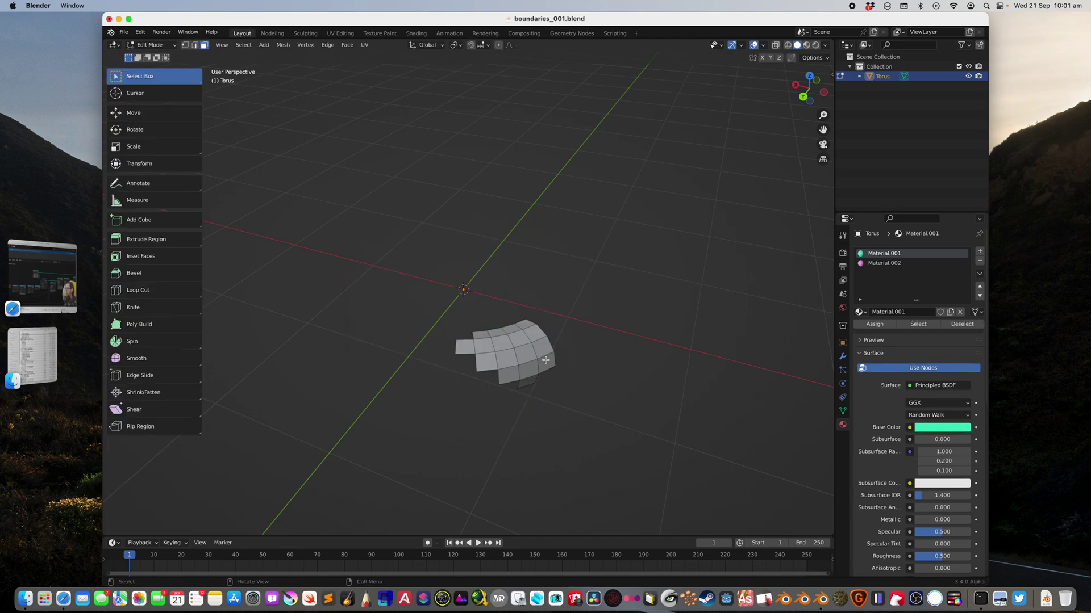
pyautogui.click(884, 263)
pyautogui.click(869, 324)
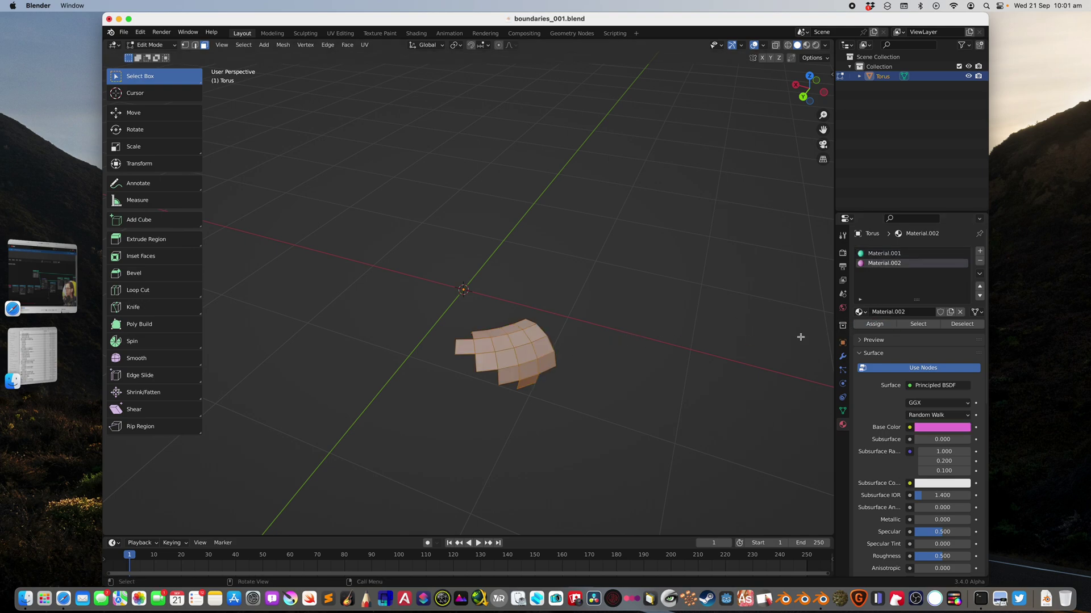
pyautogui.click(872, 324)
pyautogui.hotkey('ctrl', 'Tab')
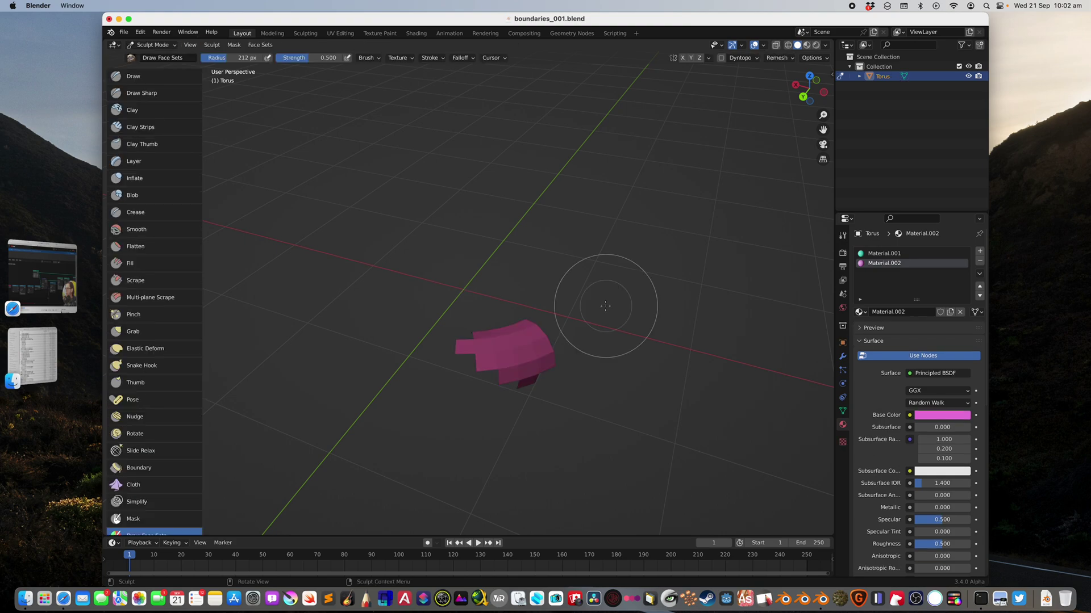
pyautogui.press('Tab')
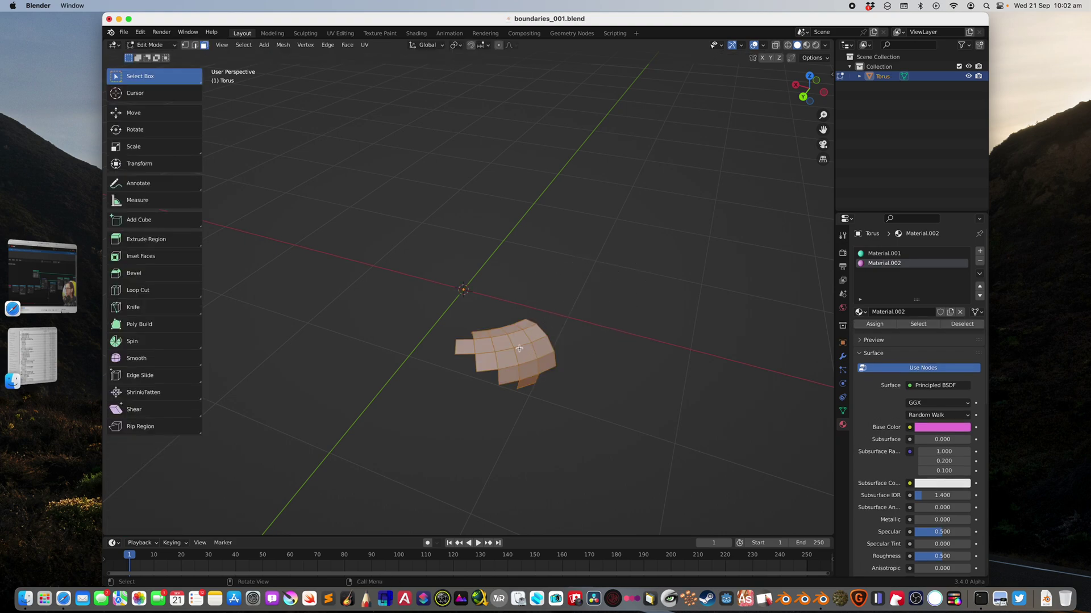
pyautogui.press('h')
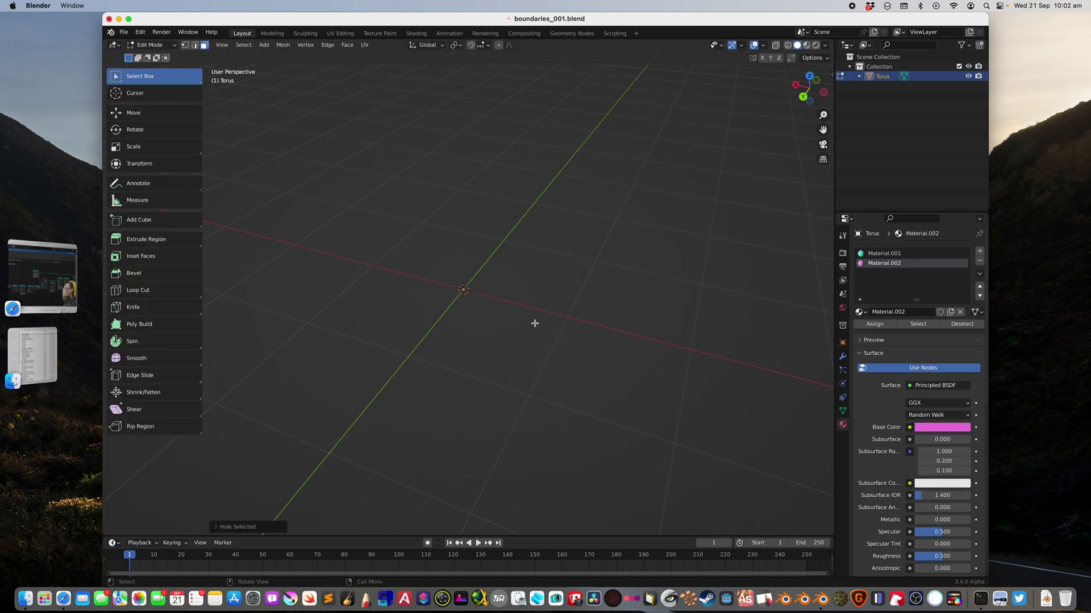
pyautogui.click(264, 44)
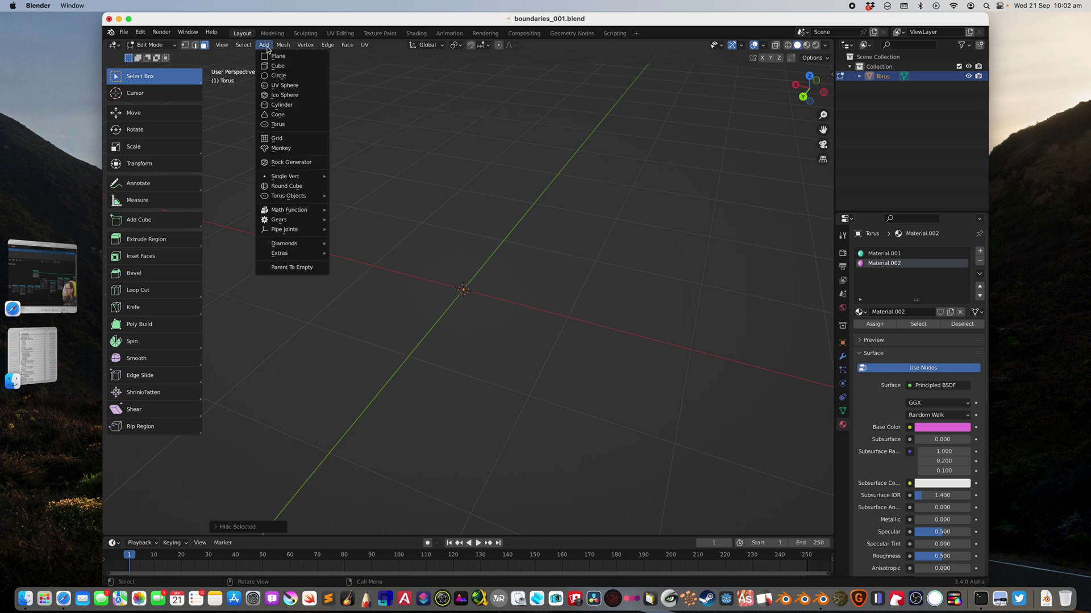
pyautogui.moveTo(285, 50)
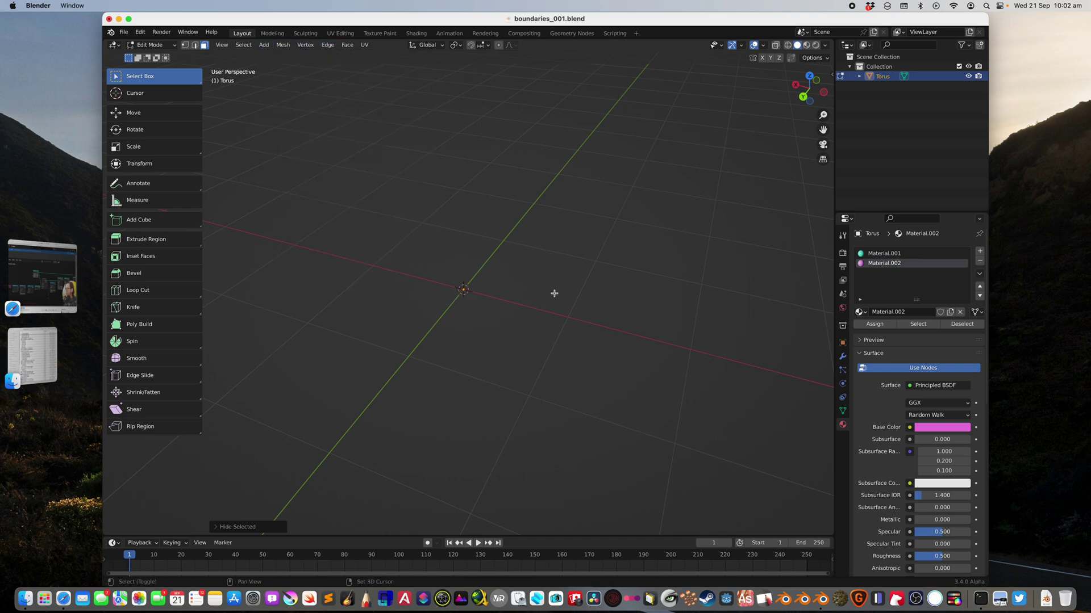
# Reveal all hidden faces of the torus and return it to Sculpt Mode.
pyautogui.press('alt')
pyautogui.hotkey('alt', 'h')
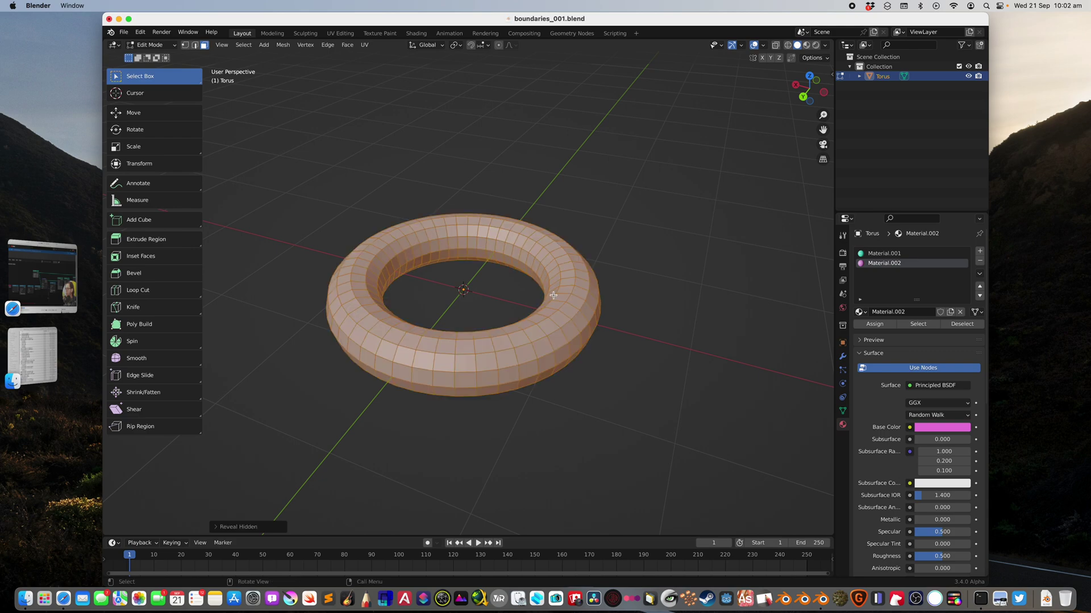
pyautogui.click(160, 46)
pyautogui.click(155, 77)
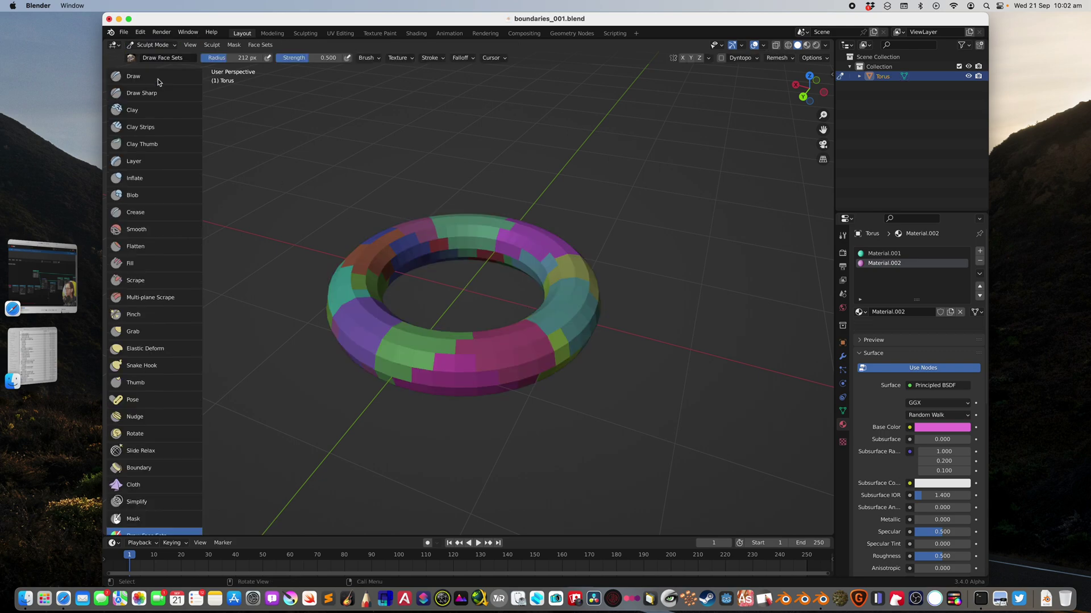
# Isolate the teal face set and assign Material.002 to its faces in Edit Mode.
pyautogui.moveTo(391, 339); pyautogui.dragTo(401, 341, button='middle')
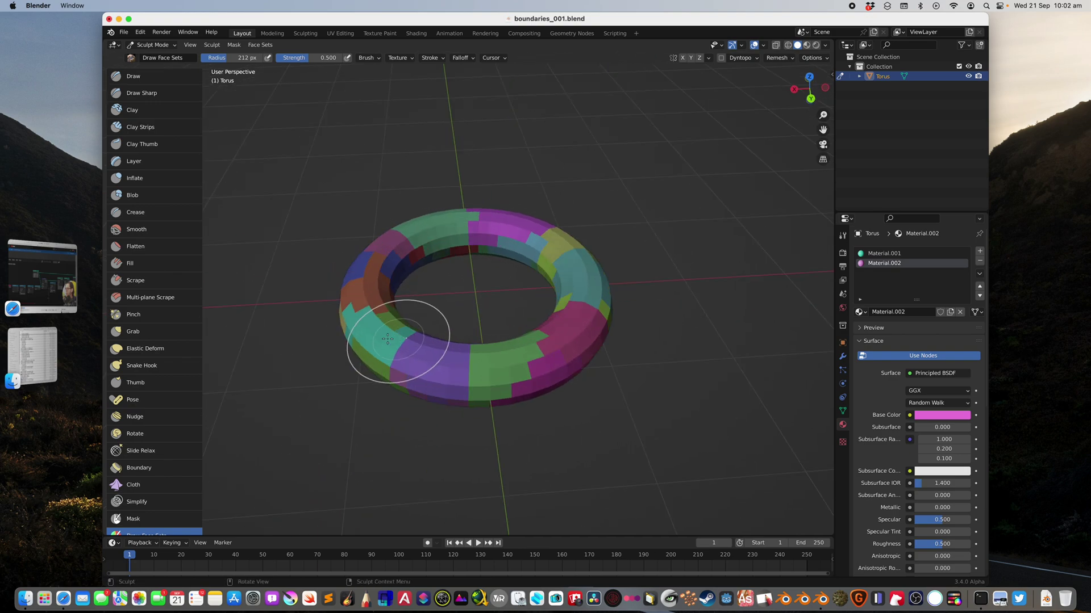
pyautogui.press('h')
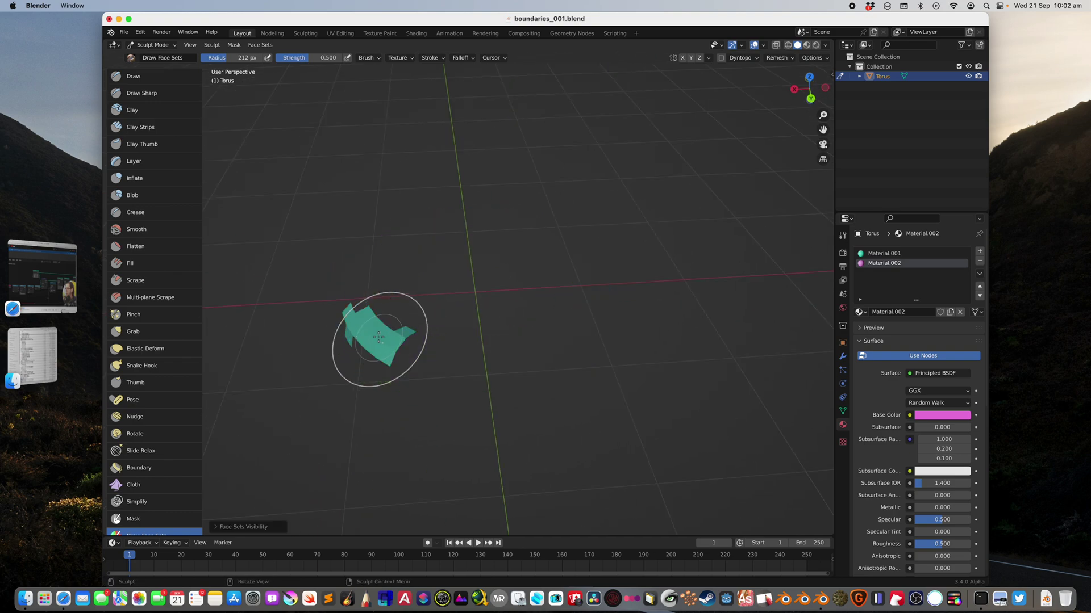
pyautogui.press('h')
pyautogui.press('h')
pyautogui.press('Tab')
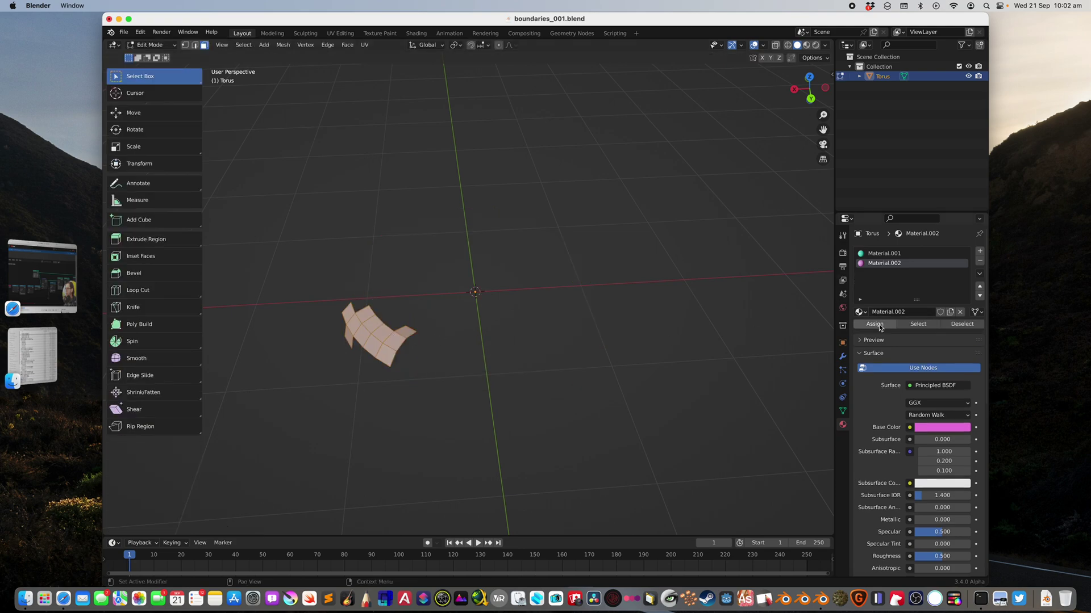
# Hide the selected teal-set faces and reveal the entire torus again while staying in Edit Mode.
pyautogui.press('h')
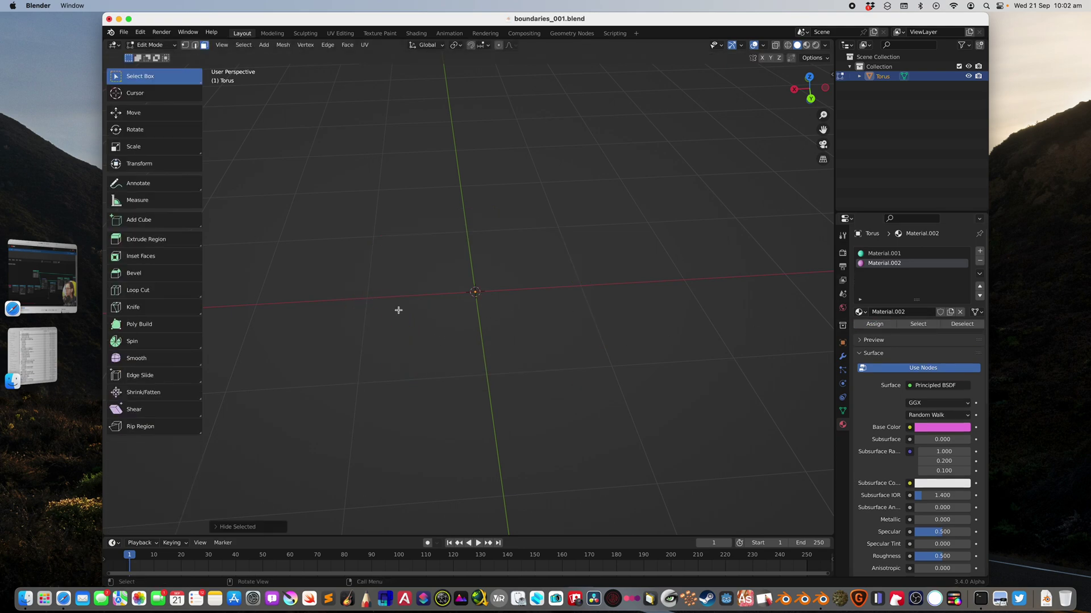
pyautogui.click(157, 46)
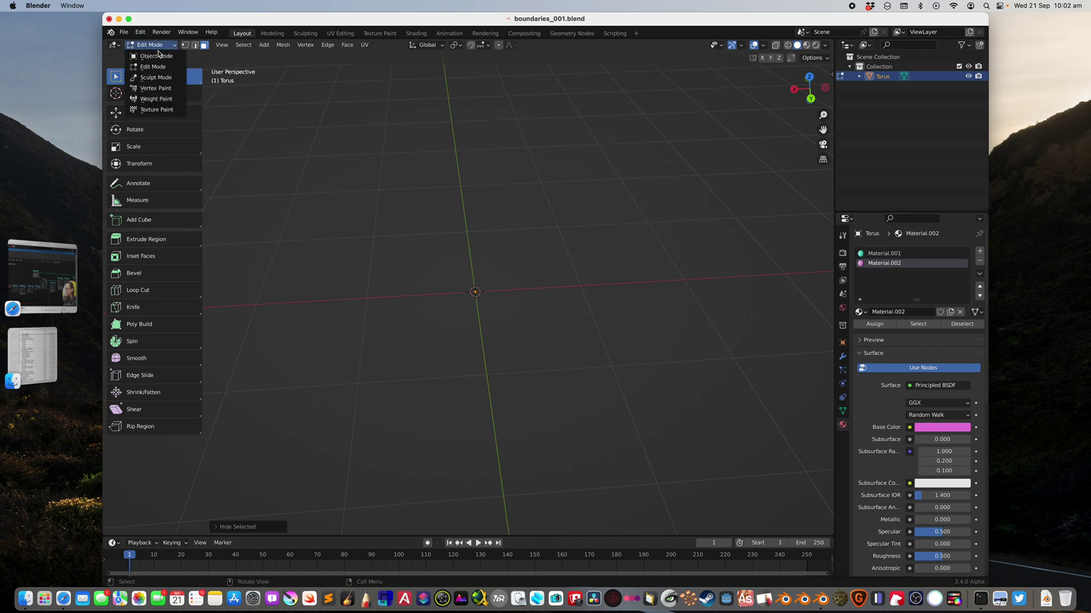
pyautogui.click(150, 44)
pyautogui.hotkey('alt', 'h')
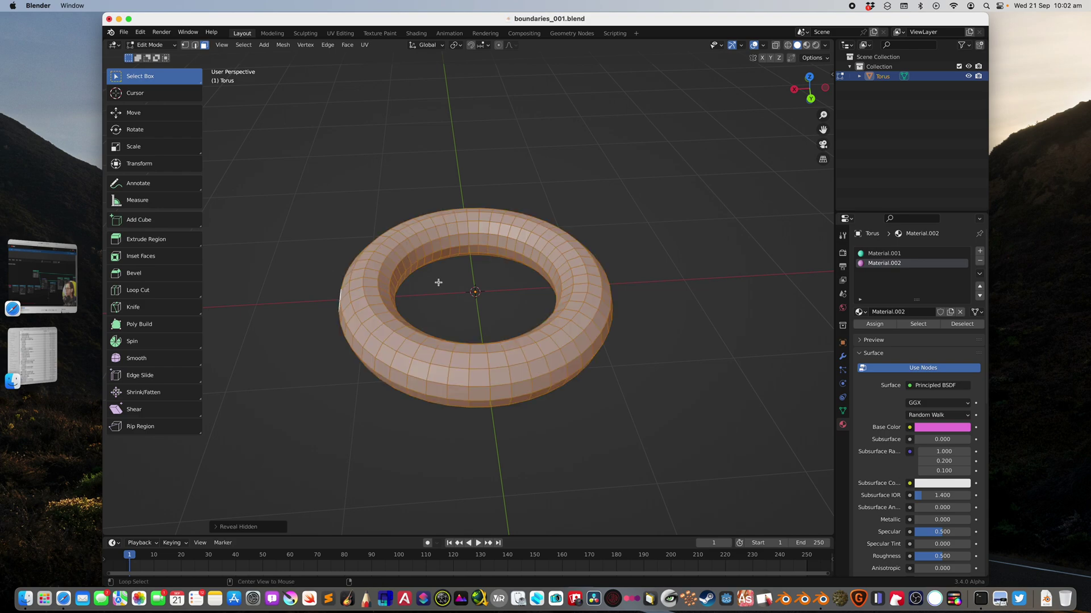
# Return the torus from Edit Mode to Object Mode and save the file.
pyautogui.click(158, 47)
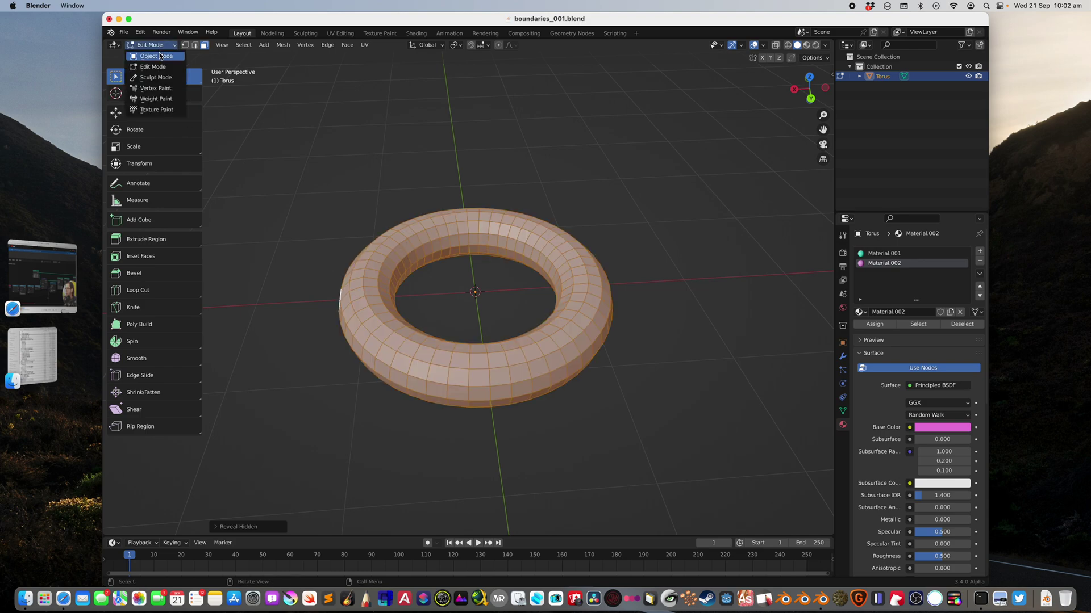
pyautogui.click(149, 57)
pyautogui.press('super+s')
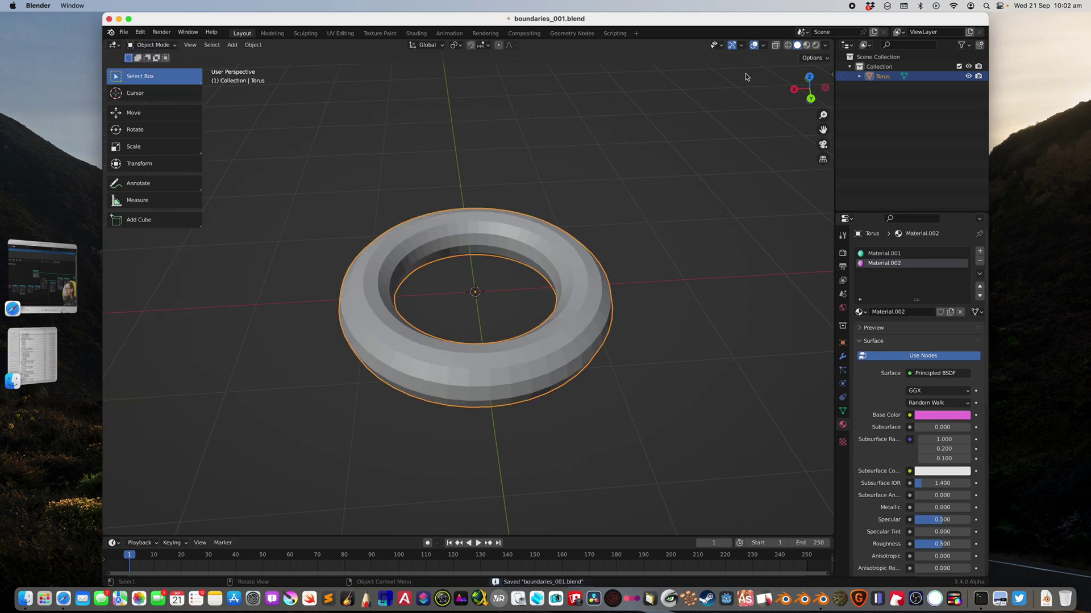
# Display the torus in Material Preview shading and check its material areas from another angle.
pyautogui.click(805, 45)
pyautogui.moveTo(764, 97)
pyautogui.mouseDown(button='middle')
pyautogui.moveTo(633, 214)
pyautogui.moveTo(604, 295)
pyautogui.moveTo(489, 267)
pyautogui.mouseUp(button='middle')
pyautogui.press('Tab')
pyautogui.press('Tab')
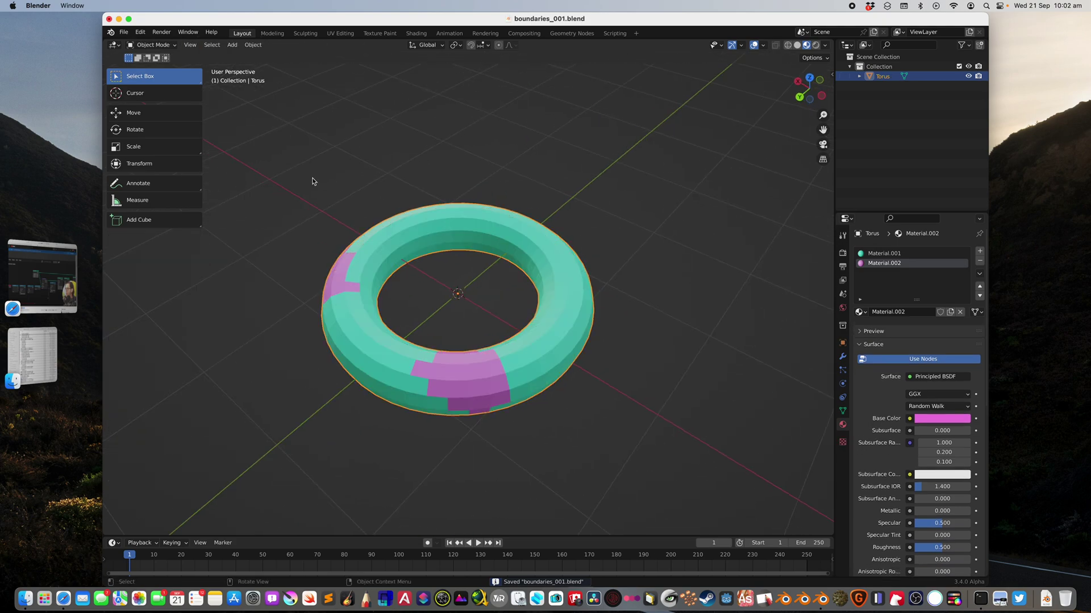
# Isolate the blue-violet face set in Sculpt Mode and assign Material.002 to its faces in Edit Mode.
pyautogui.click(158, 47)
pyautogui.click(148, 82)
pyautogui.moveTo(505, 254); pyautogui.dragTo(547, 250, button='middle')
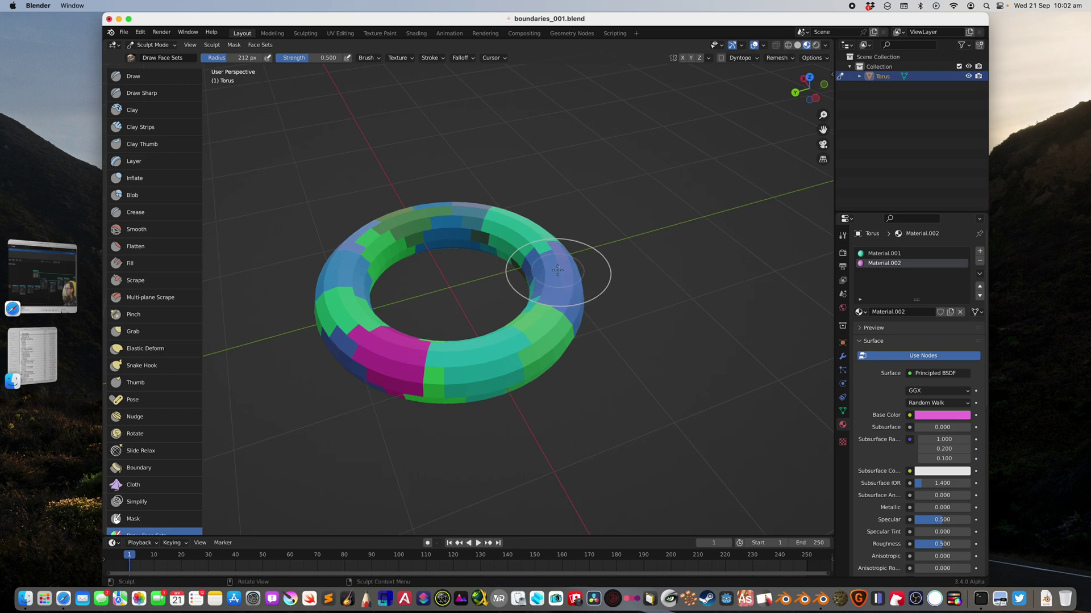
pyautogui.press('h')
pyautogui.press('Tab')
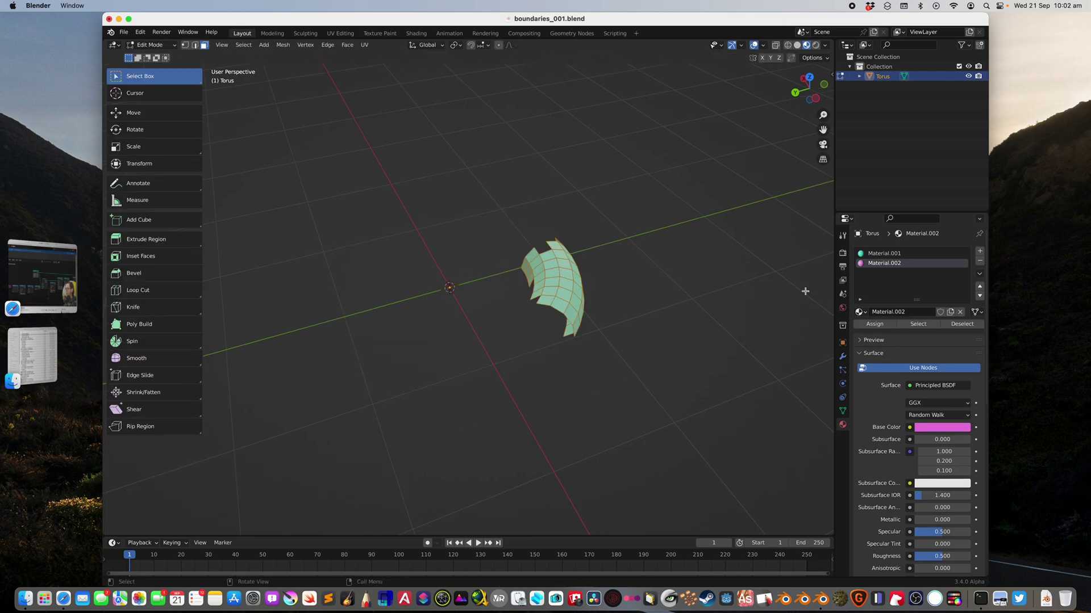
pyautogui.click(874, 323)
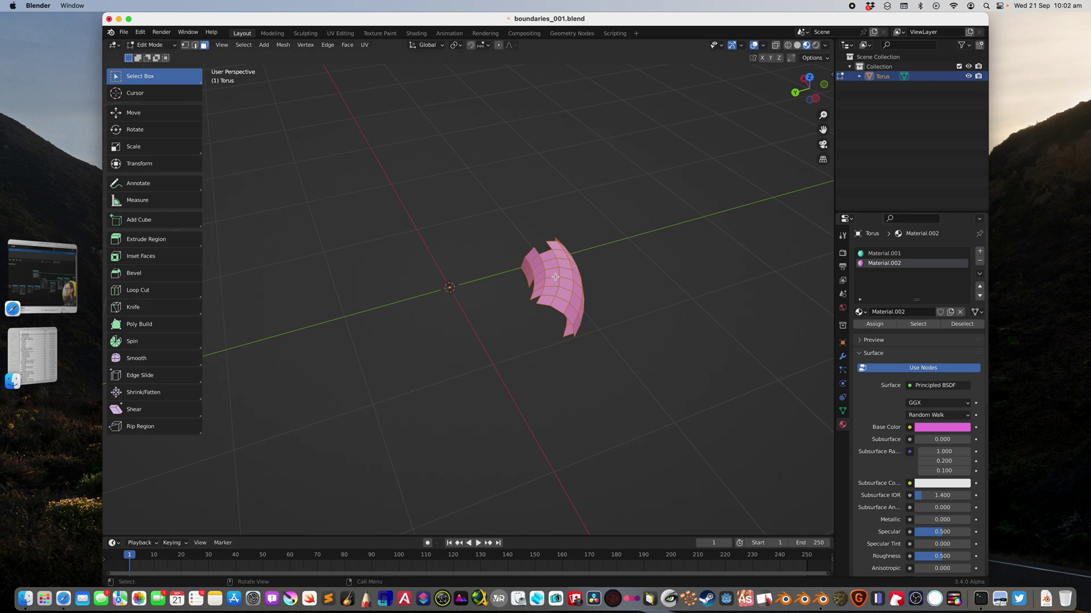
# Reveal the entire torus again and save the file with the torus back in Object Mode.
pyautogui.press('h')
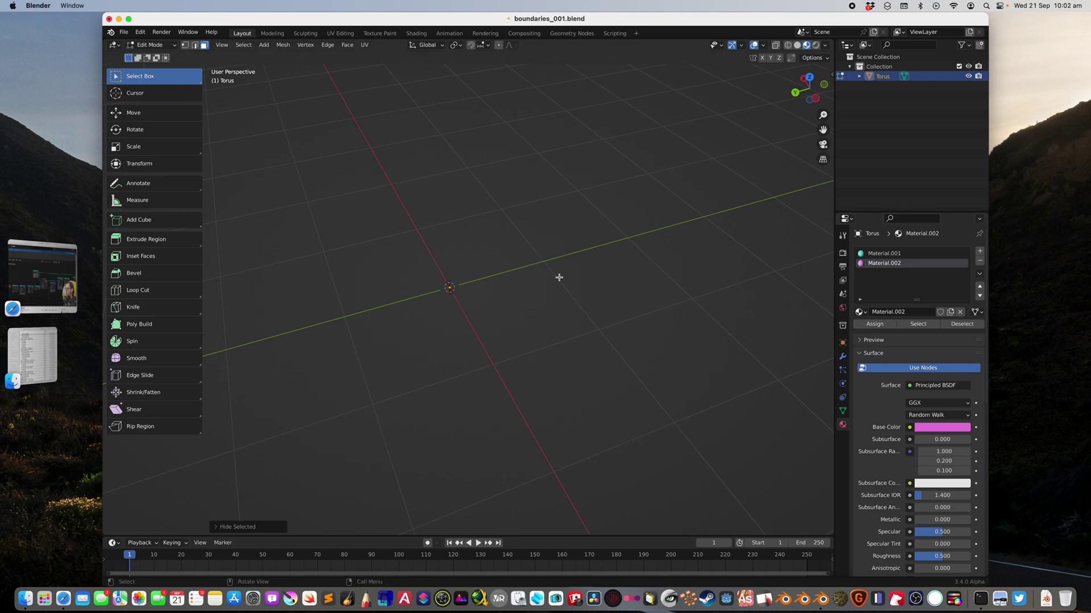
pyautogui.hotkey('alt', 'h')
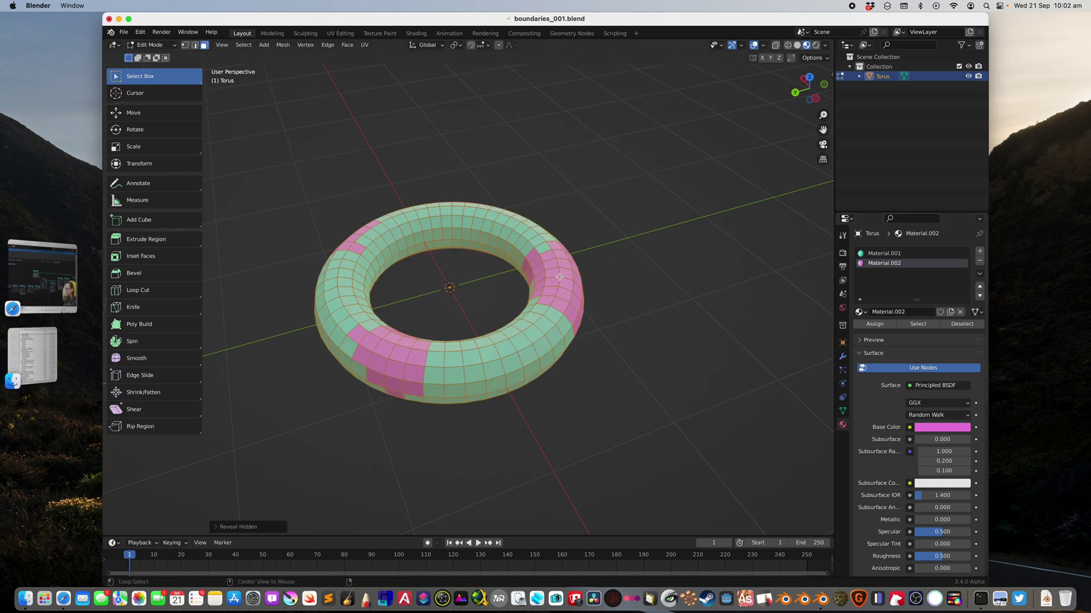
pyautogui.moveTo(482, 251); pyautogui.dragTo(447, 229, button='middle')
pyautogui.click(153, 46)
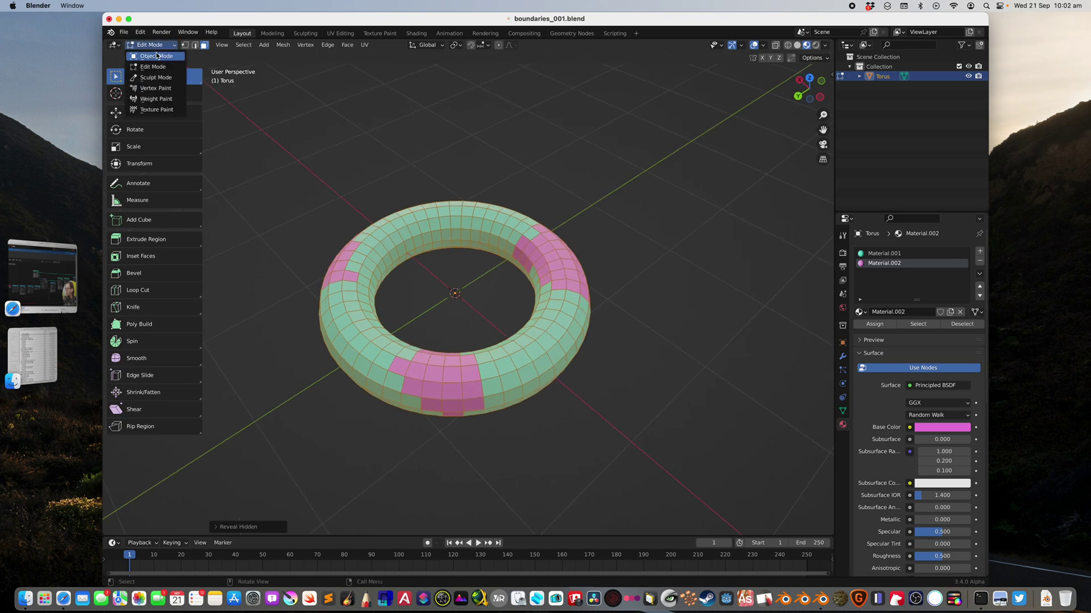
pyautogui.click(146, 55)
pyautogui.press('super+s')
pyautogui.moveTo(448, 280); pyautogui.dragTo(709, 133, button='middle')
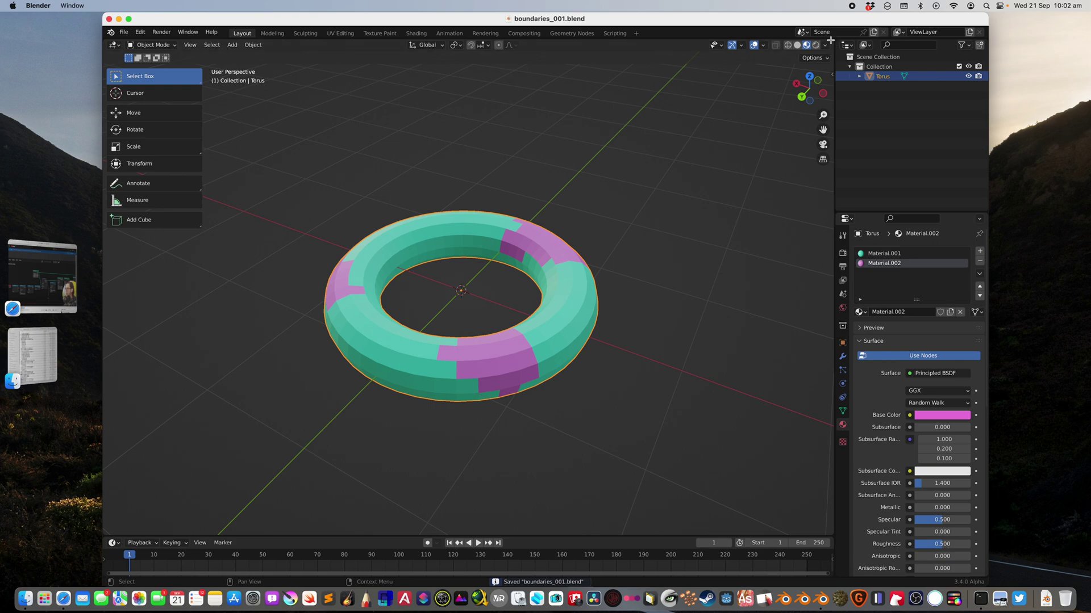
# Split the viewport horizontally, turn the upper area into a Geometry Node Editor and create a new node tree for the torus.
pyautogui.moveTo(830, 41); pyautogui.dragTo(464, 234)
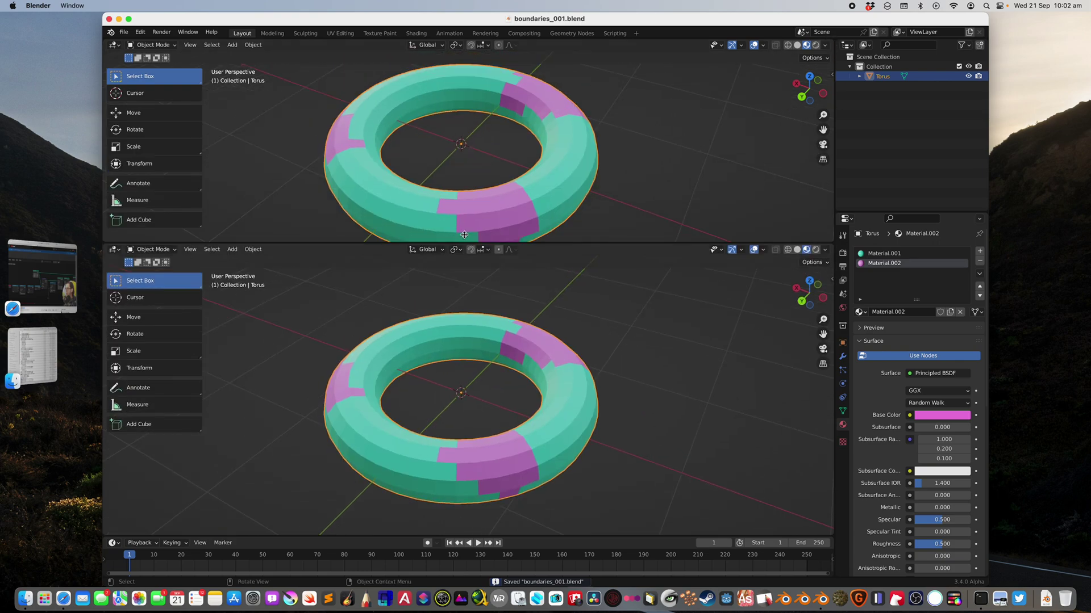
pyautogui.click(114, 45)
pyautogui.click(152, 138)
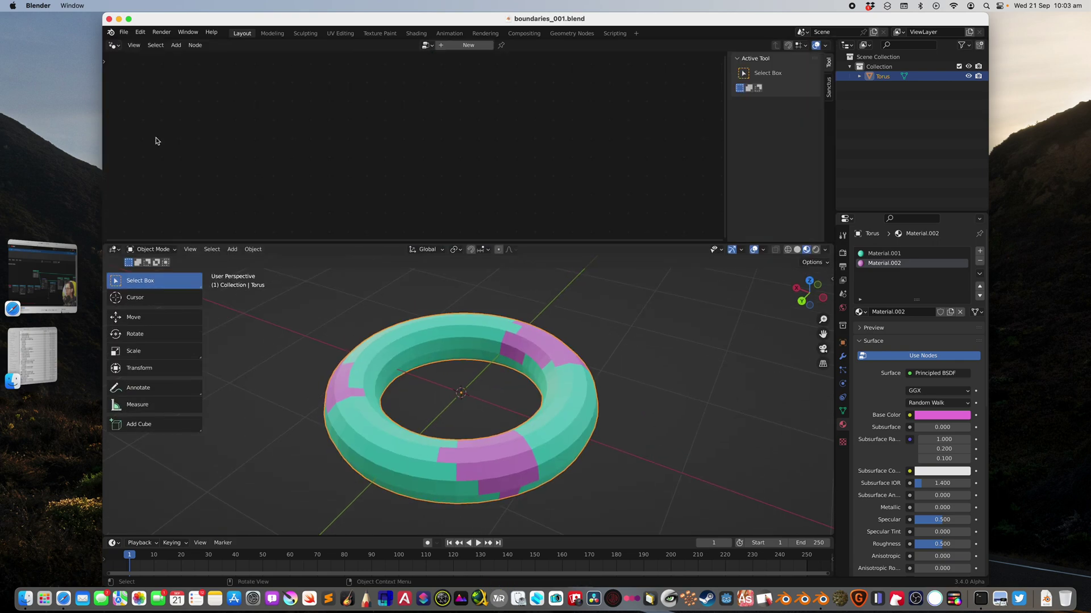
pyautogui.click(454, 47)
# Add a Face Set Boundaries node below the link between Group Input and Group Output.
pyautogui.hotkey('shift', 'a')
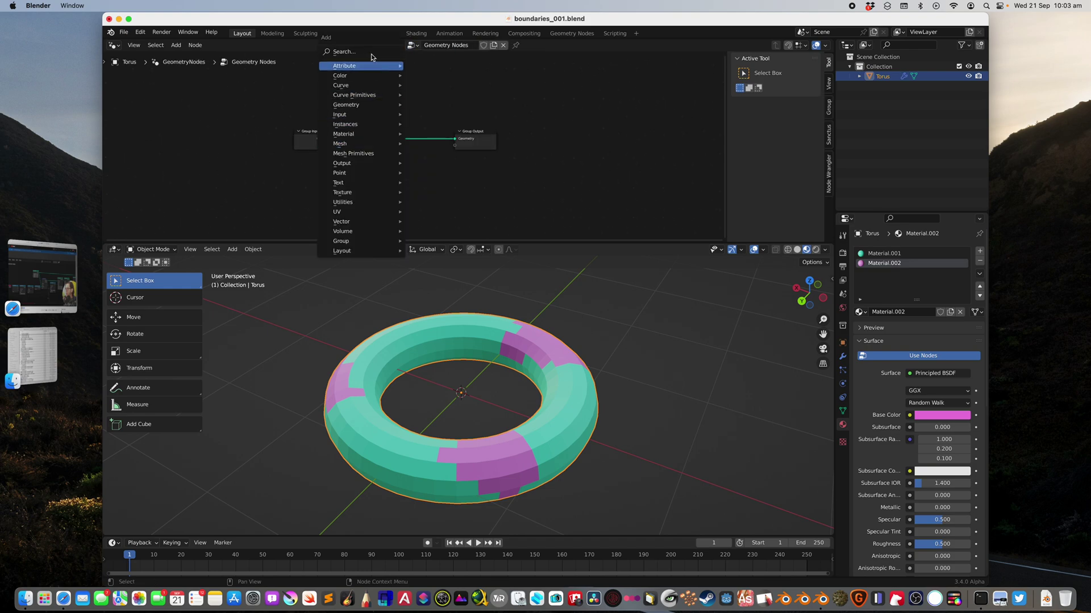
pyautogui.write('face set')
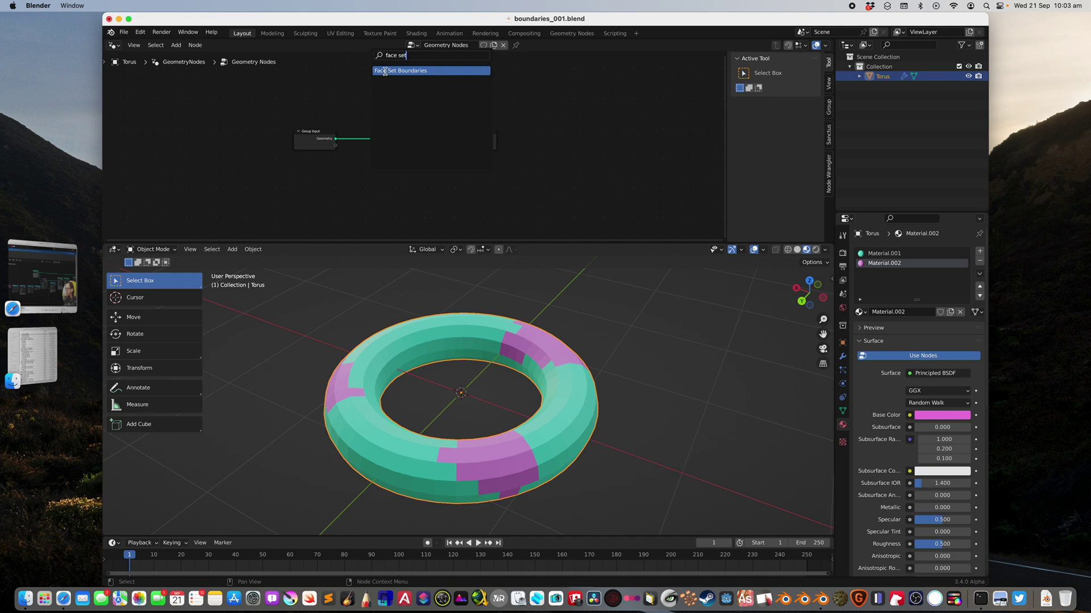
pyautogui.click(385, 71)
pyautogui.click(370, 183)
pyautogui.scroll(3, 404, 171)
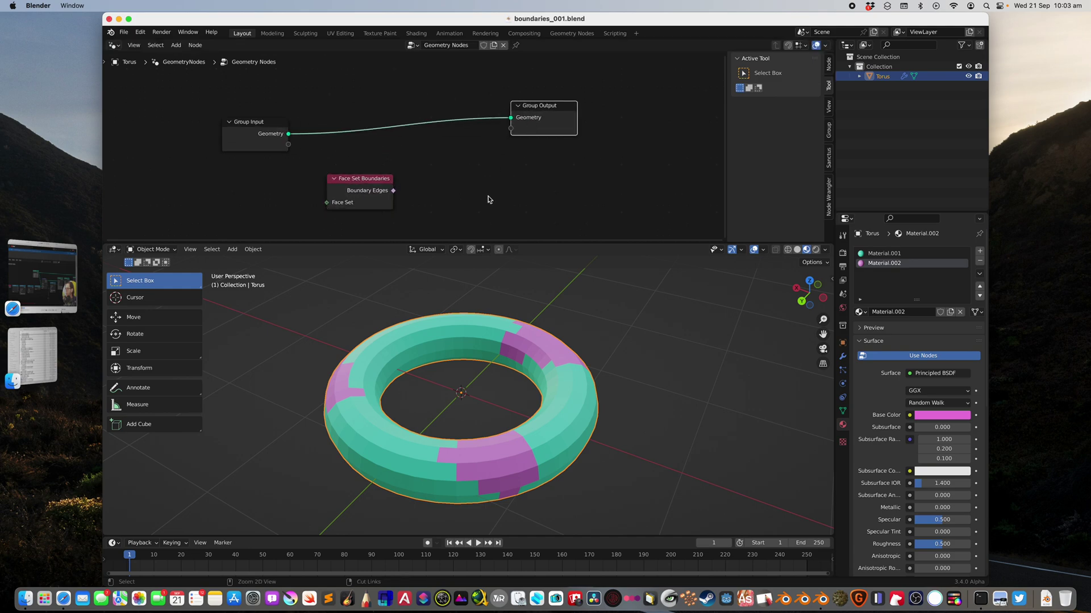
# Save the file and spread out the Group Input, Face Set Boundaries and Group Output nodes.
pyautogui.hotkey('ctrl', 's')
pyautogui.moveTo(362, 181); pyautogui.dragTo(368, 174)
pyautogui.moveTo(269, 125); pyautogui.dragTo(271, 105)
pyautogui.moveTo(541, 119); pyautogui.dragTo(565, 121)
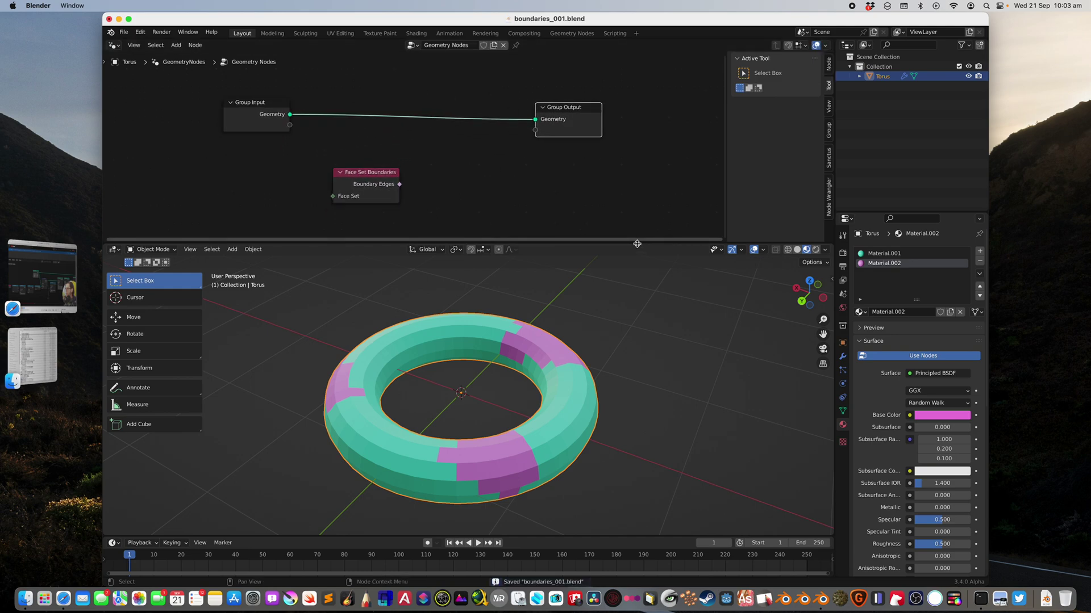
# Enlarge the node editor with its sidebar collapsed, and place Face Set Boundaries just beneath Group Input before saving.
pyautogui.moveTo(637, 243); pyautogui.dragTo(637, 281)
pyautogui.moveTo(728, 169); pyautogui.dragTo(781, 173)
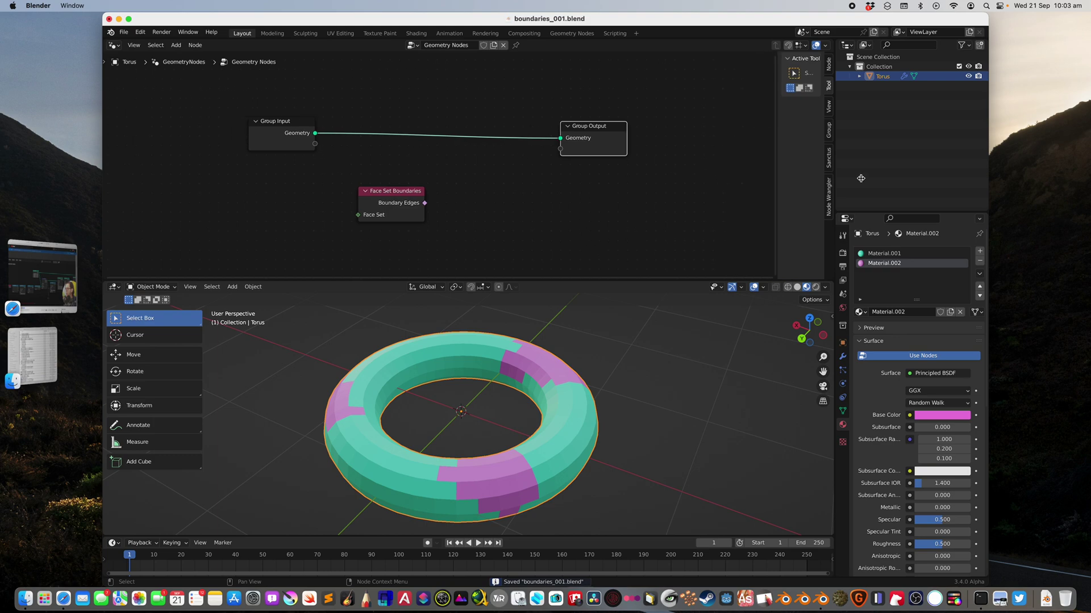
pyautogui.moveTo(861, 179); pyautogui.dragTo(868, 179)
pyautogui.moveTo(553, 339)
pyautogui.mouseDown(button='middle')
pyautogui.moveTo(537, 309)
pyautogui.moveTo(549, 345)
pyautogui.mouseUp(button='middle')
pyautogui.moveTo(400, 194); pyautogui.dragTo(329, 184)
pyautogui.hotkey('ctrl', 's')
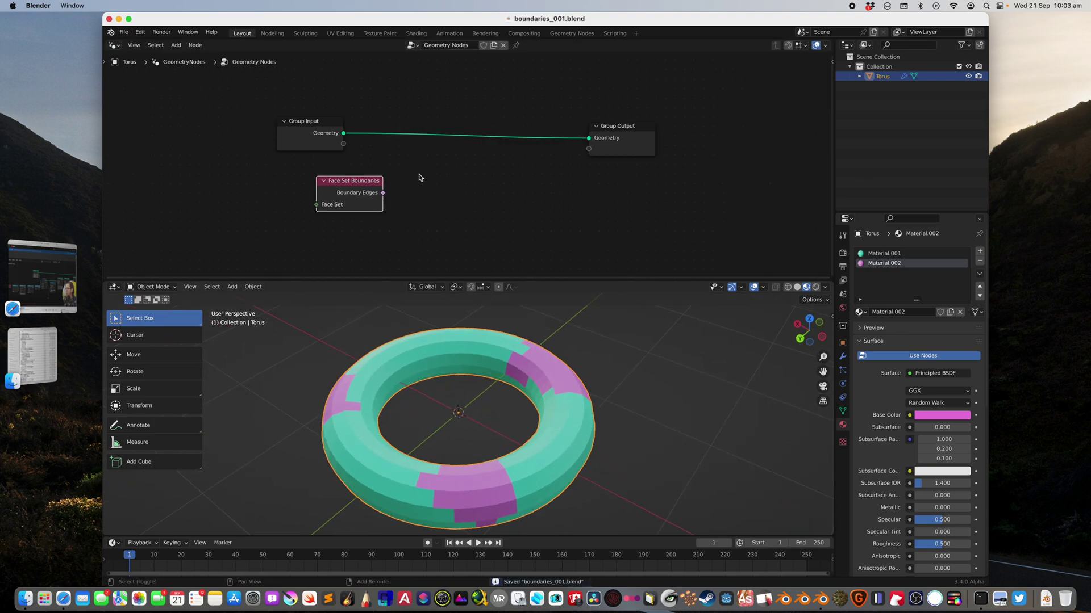
pyautogui.hotkey('shift', 'a')
pyautogui.write('edge')
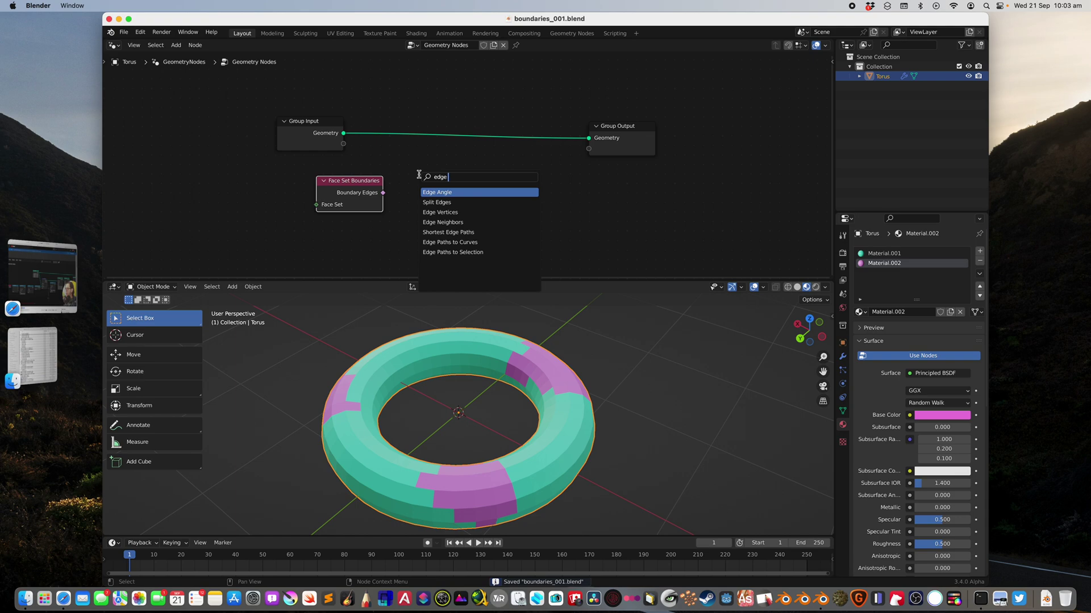
pyautogui.press('Return')
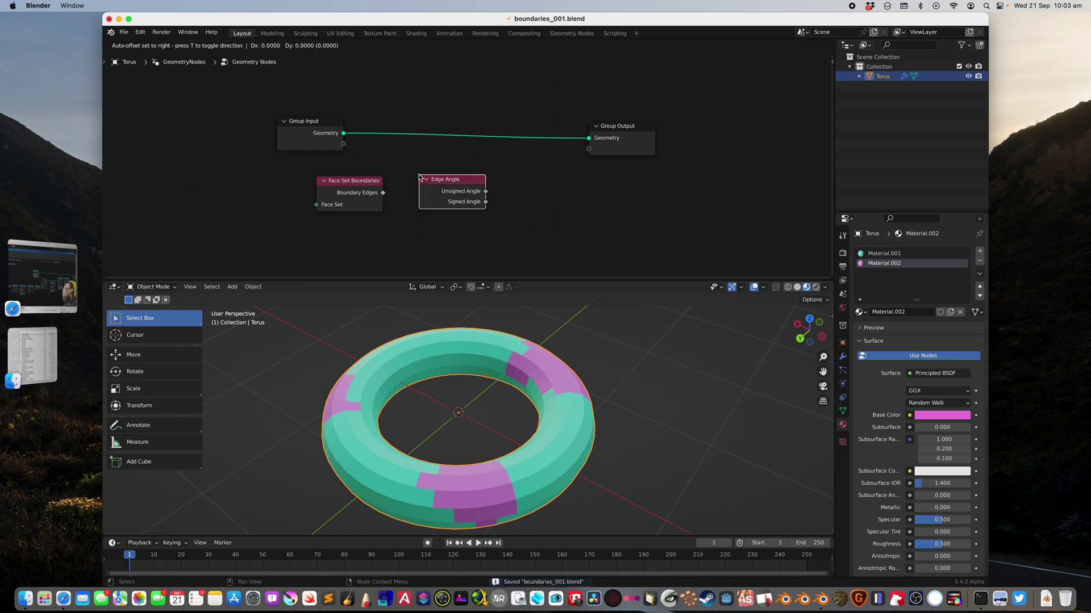
pyautogui.click(419, 177)
pyautogui.press('x')
# Add a Split Edges node beside Face Set Boundaries and shift Group Output slightly away to make room.
pyautogui.hotkey('shift', 'a')
pyautogui.click(428, 175)
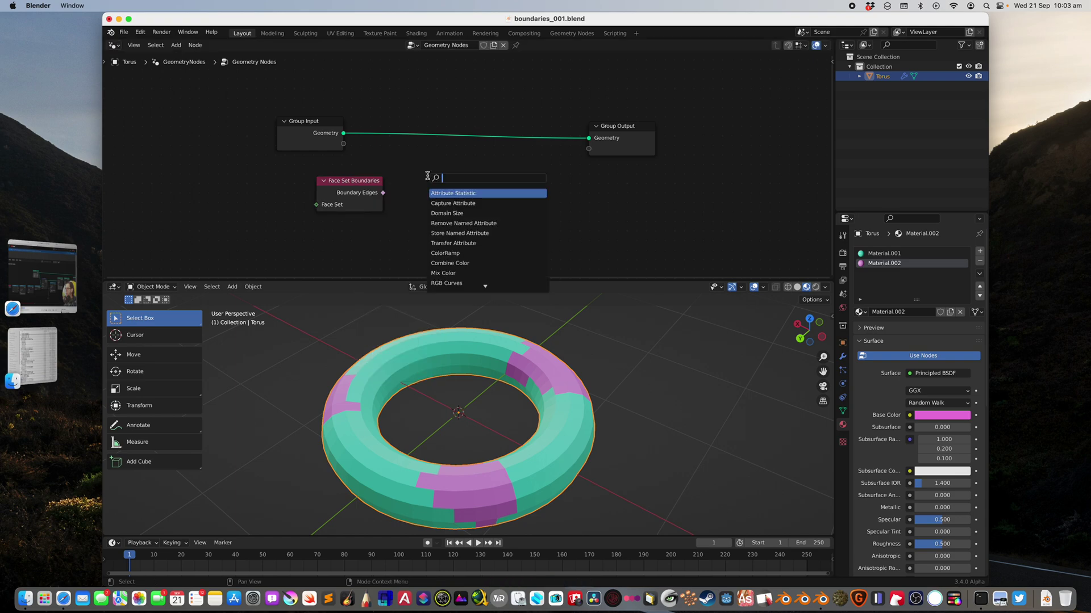
pyautogui.write('spli')
pyautogui.press('Return')
pyautogui.click(429, 179)
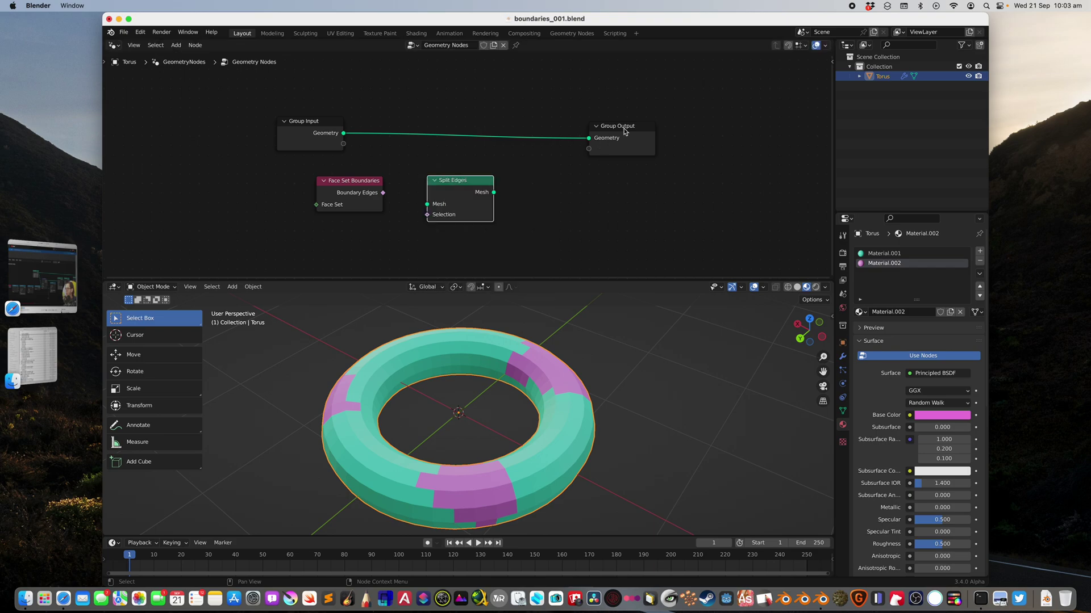
pyautogui.moveTo(624, 131); pyautogui.dragTo(637, 132)
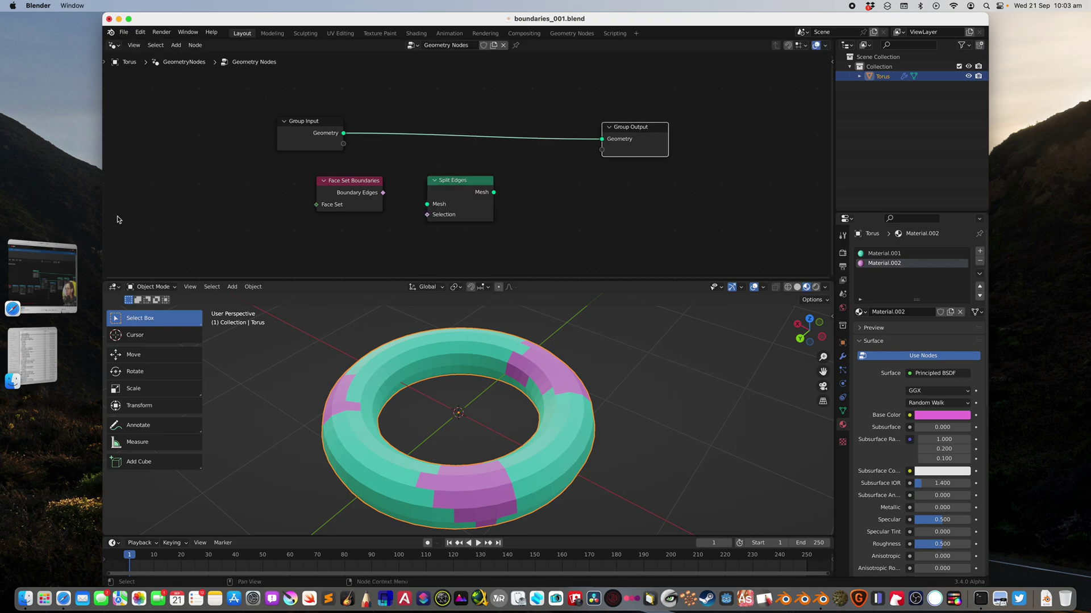
# Switch to Safari to examine the Face Set Boundaries node setup in the YouTube video, then return to Blender.
pyautogui.click(43, 277)
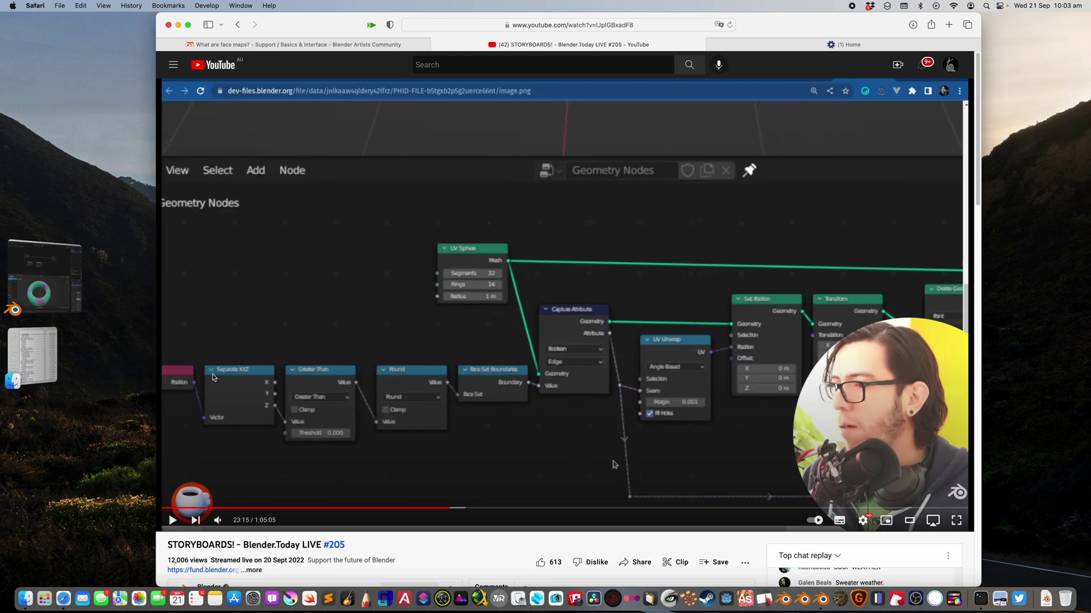
pyautogui.click(44, 277)
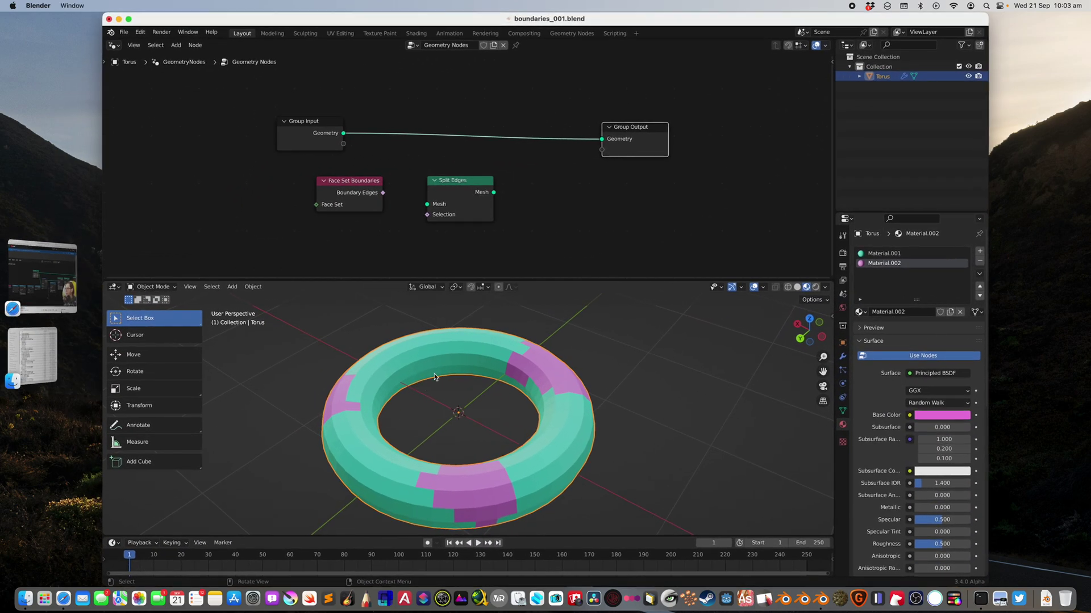
# Connect the Boundary Edges output of Face Set Boundaries to the Selection input of Split Edges and spread the nodes apart.
pyautogui.moveTo(353, 180); pyautogui.dragTo(352, 186)
pyautogui.moveTo(468, 182); pyautogui.dragTo(466, 169)
pyautogui.moveTo(382, 198)
pyautogui.mouseDown()
pyautogui.moveTo(432, 203)
pyautogui.moveTo(447, 183)
pyautogui.moveTo(388, 197)
pyautogui.mouseUp()
pyautogui.press('super+s')
pyautogui.moveTo(647, 131); pyautogui.dragTo(623, 127)
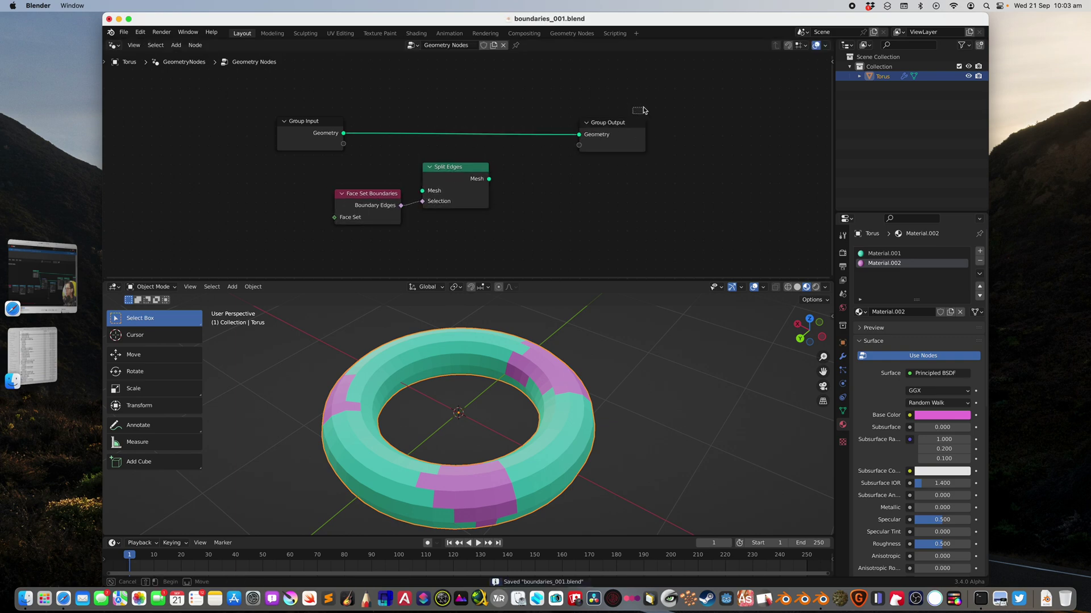
pyautogui.moveTo(473, 169); pyautogui.dragTo(481, 166)
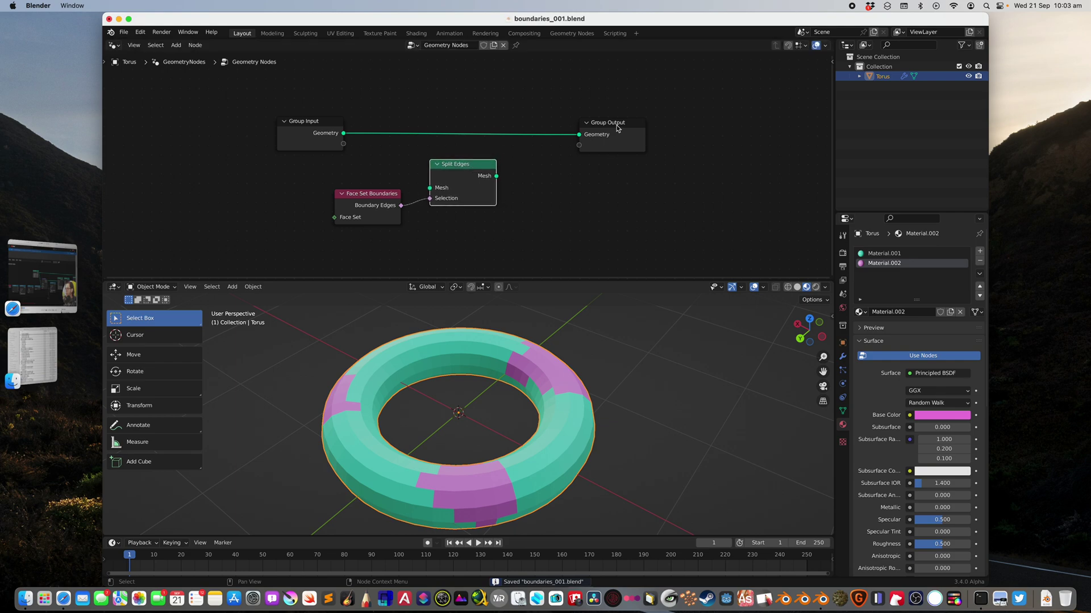
pyautogui.moveTo(618, 127); pyautogui.dragTo(677, 119)
pyautogui.moveTo(514, 168); pyautogui.dragTo(540, 150, button='middle')
# Add a Material Selection node ahead of Face Set Boundaries, set its material to Material.002 and save the file.
pyautogui.hotkey('shift', 'a')
pyautogui.write('mater')
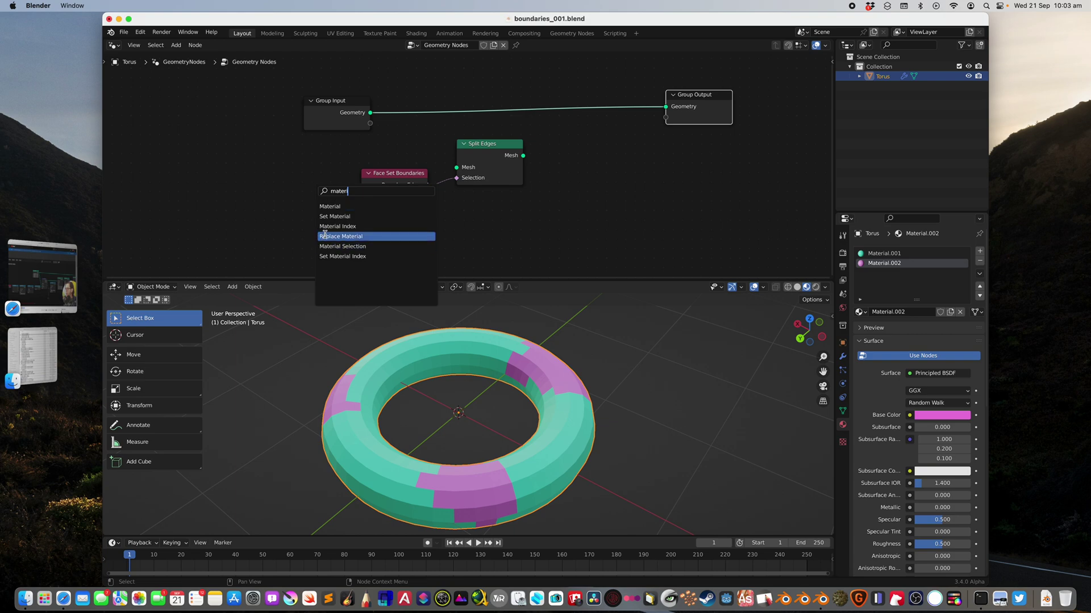
pyautogui.click(339, 246)
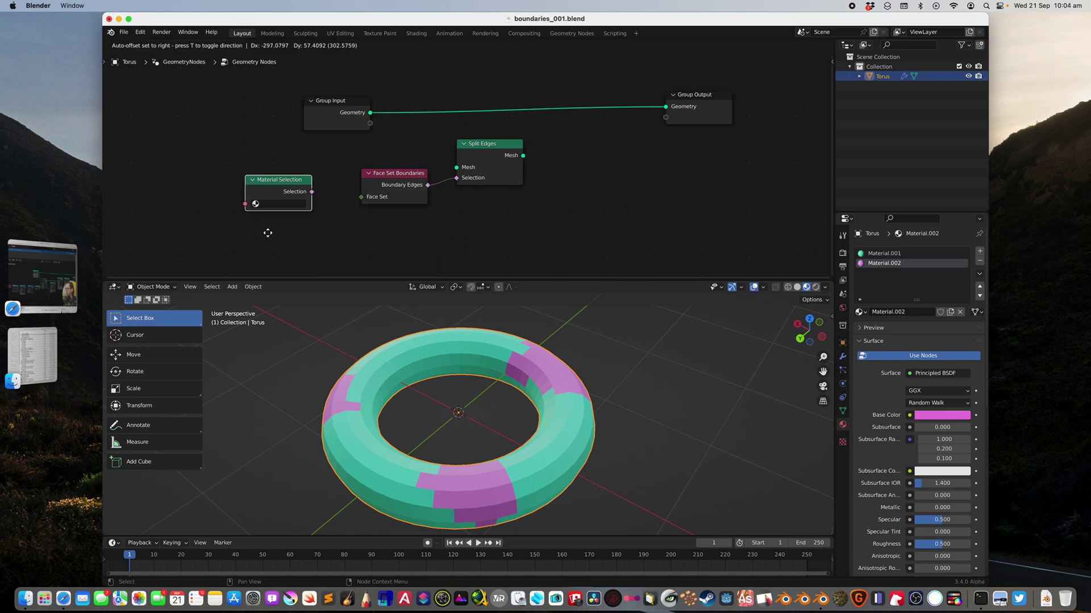
pyautogui.click(259, 200)
pyautogui.click(279, 203)
pyautogui.click(287, 239)
pyautogui.press('super+s')
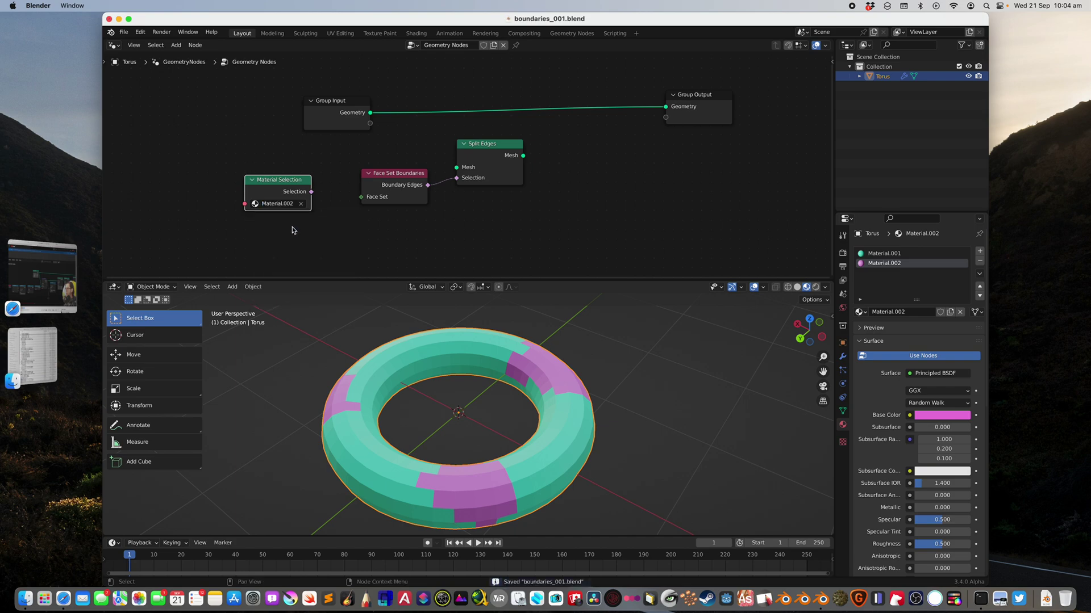
# Connect the Material Selection output to the Face Set input of Face Set Boundaries and tidy both nodes' positions.
pyautogui.scroll(1, 289, 213)
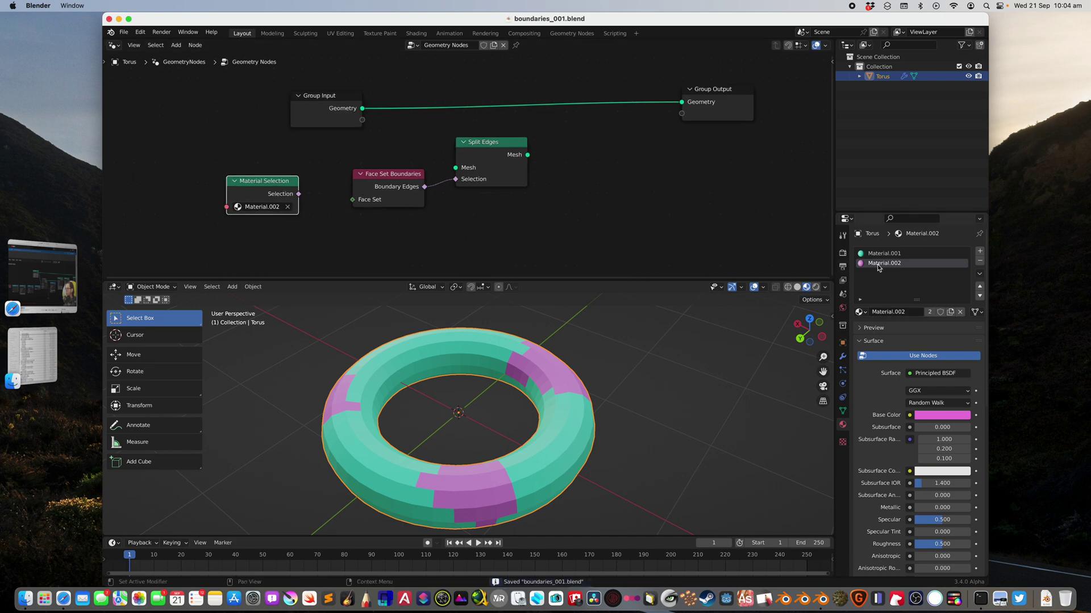
pyautogui.moveTo(530, 398); pyautogui.dragTo(540, 419, button='middle')
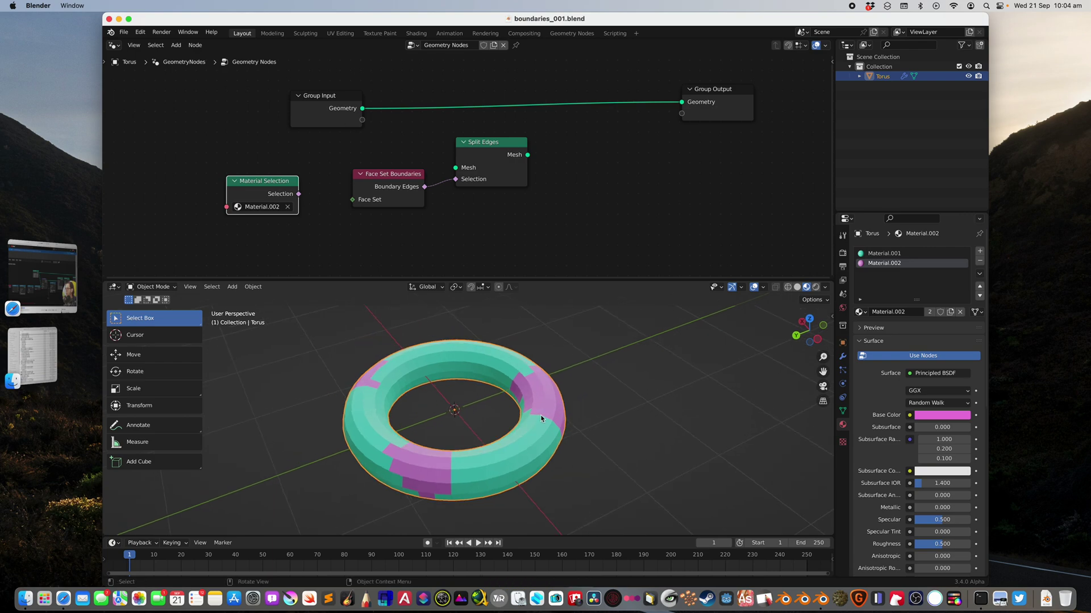
pyautogui.moveTo(299, 194); pyautogui.dragTo(311, 166)
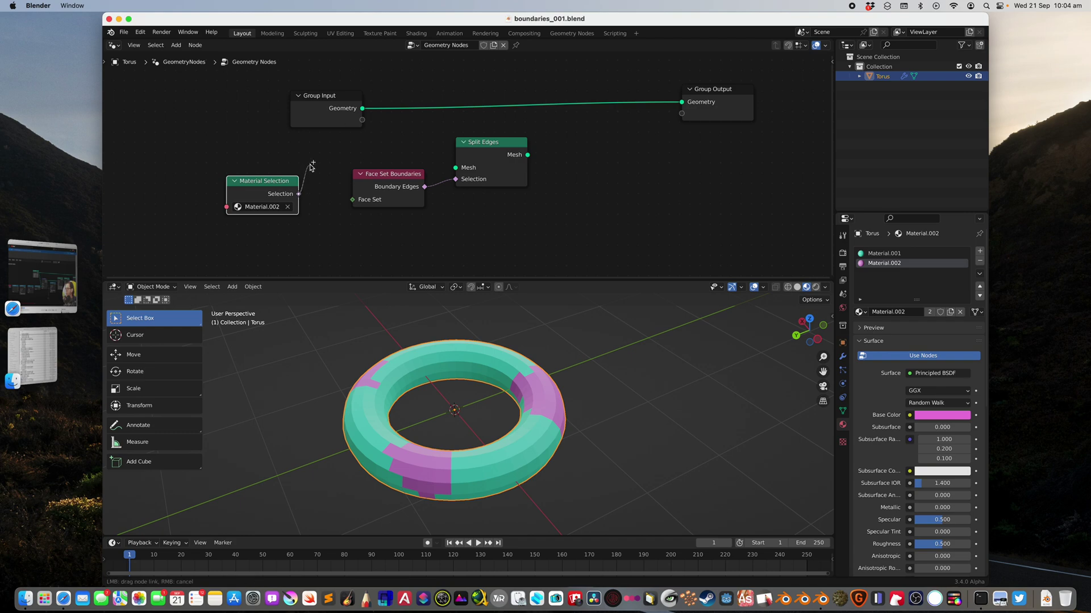
pyautogui.moveTo(353, 201); pyautogui.dragTo(353, 200)
pyautogui.moveTo(278, 205); pyautogui.dragTo(297, 218)
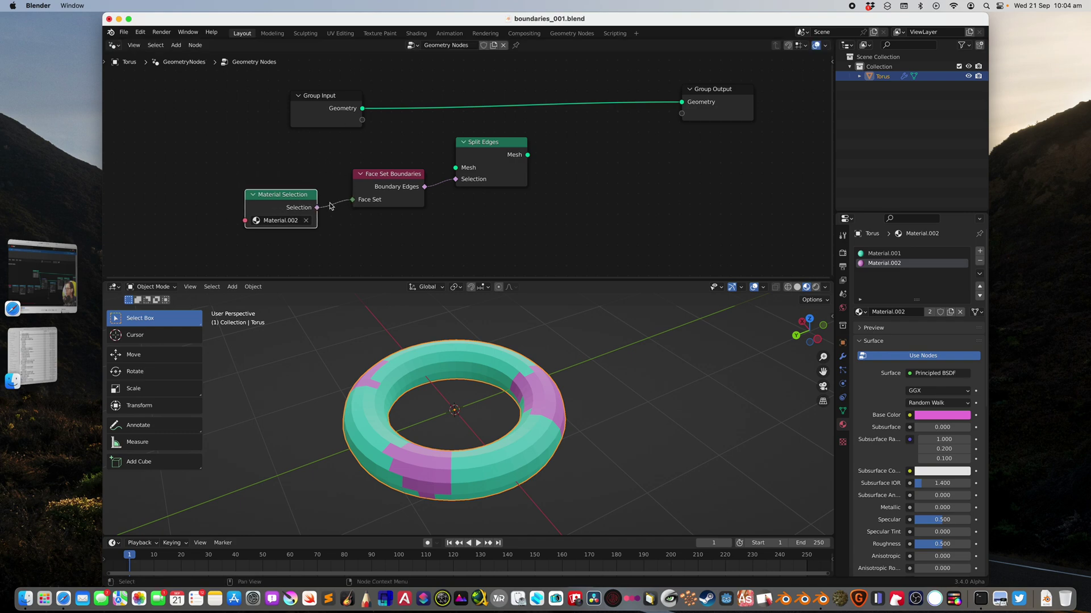
pyautogui.moveTo(391, 191); pyautogui.dragTo(392, 182)
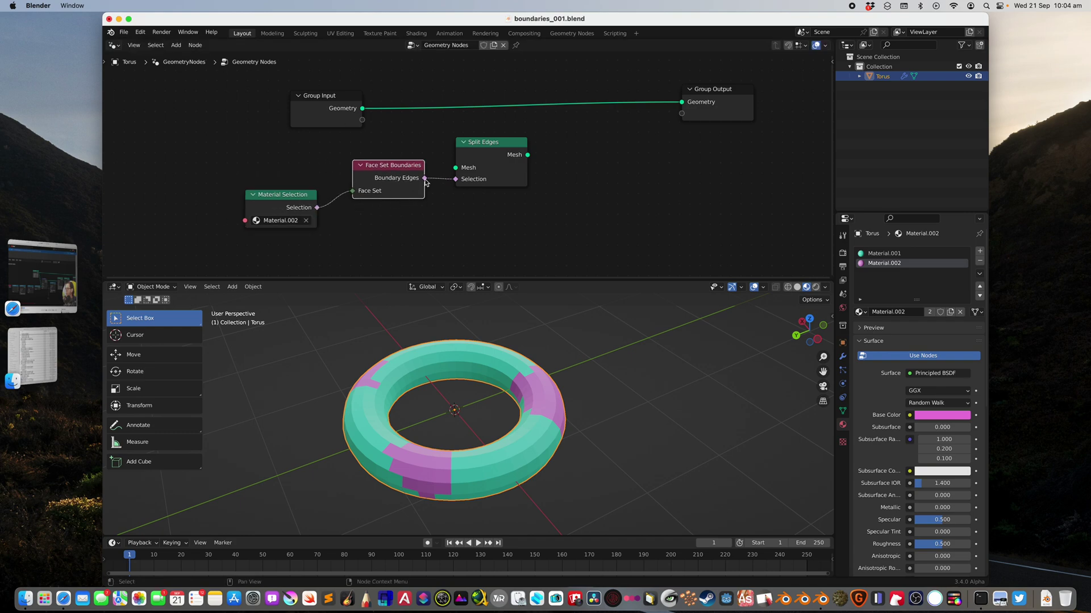
# Route Geometry from Group Input through the Split Edges Mesh sockets to Group Output, and move Group Output closer to Split Edges.
pyautogui.moveTo(476, 170); pyautogui.dragTo(475, 157)
pyautogui.moveTo(362, 108); pyautogui.dragTo(454, 155)
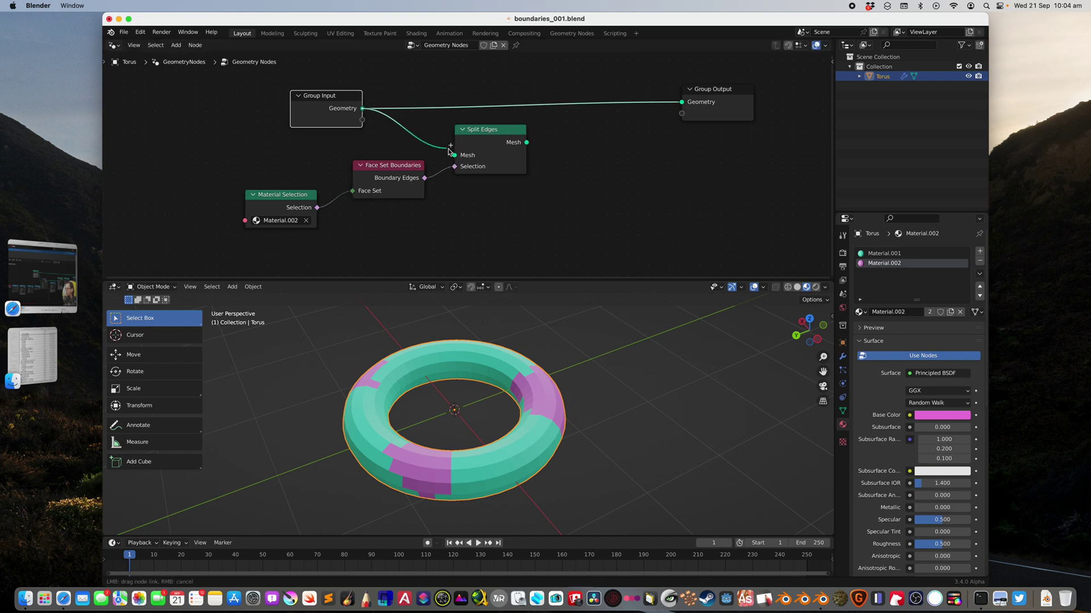
pyautogui.moveTo(526, 142); pyautogui.dragTo(653, 103)
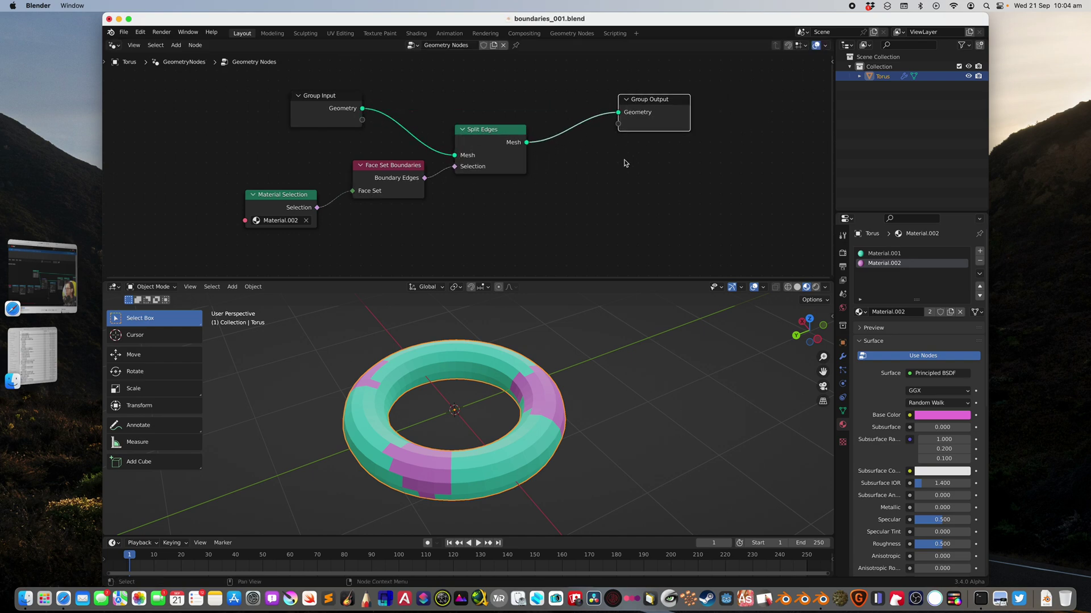
# Add a Smooth modifier to the torus after the geometry nodes, set its Repeat to 6 and save the file.
pyautogui.click(842, 356)
pyautogui.click(877, 251)
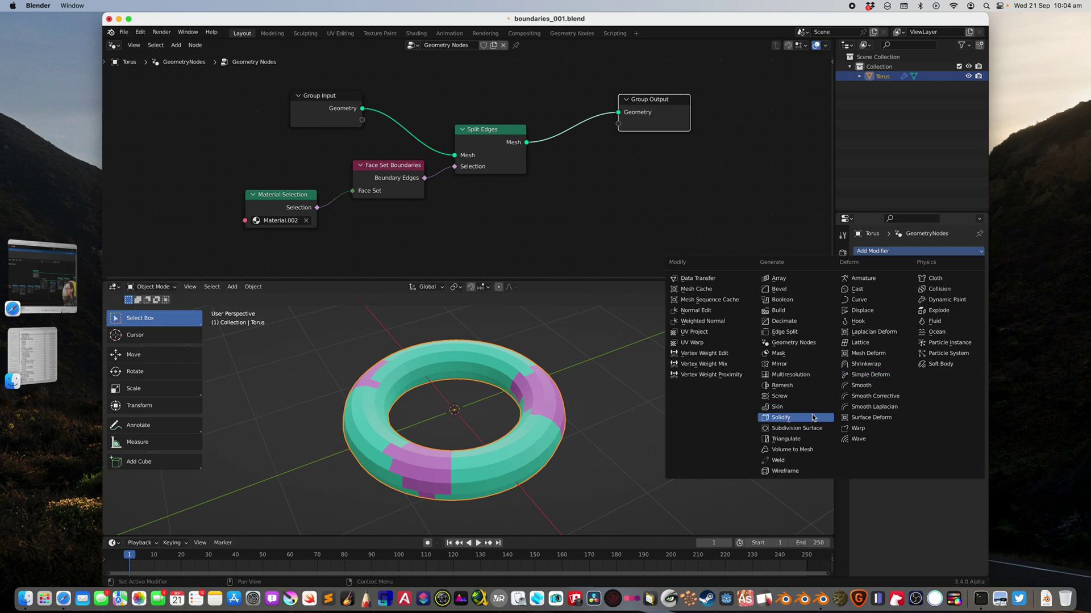
pyautogui.click(861, 385)
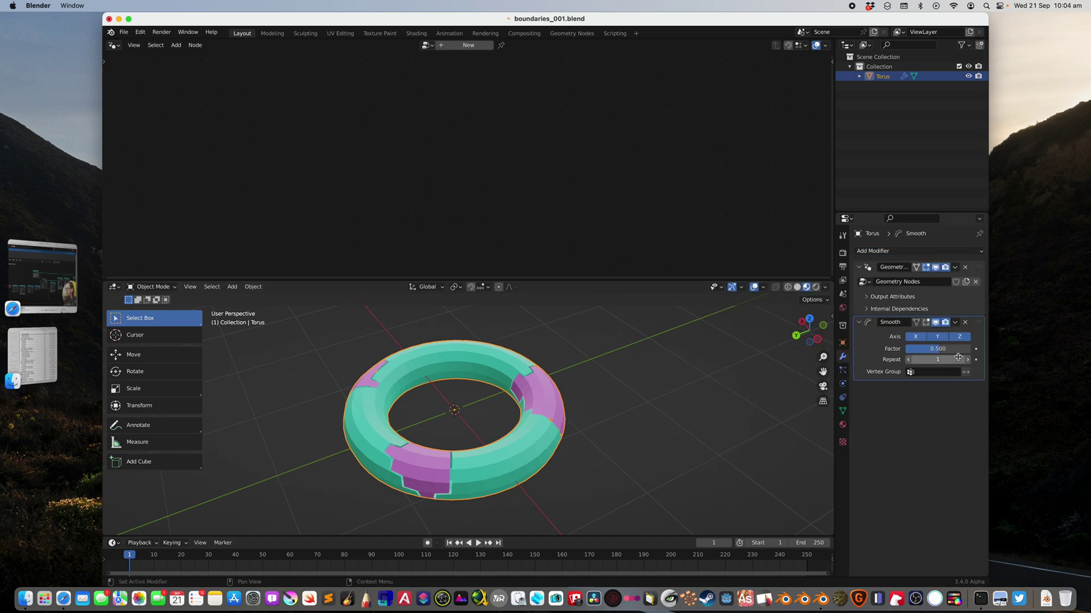
pyautogui.moveTo(969, 360); pyautogui.dragTo(994, 360)
pyautogui.click(653, 368)
pyautogui.moveTo(522, 440); pyautogui.dragTo(528, 412, button='middle')
pyautogui.click(539, 418)
pyautogui.scroll(-4, 537, 419)
pyautogui.scroll(5, 533, 421)
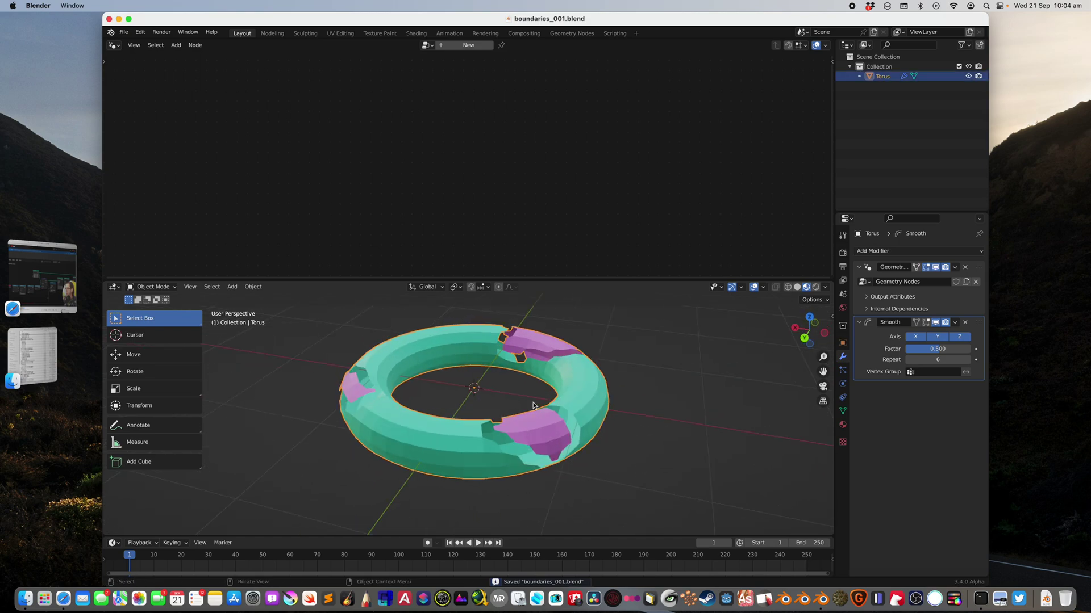
# Add a Solidify modifier after Smooth with a thickness of 0.04 m and inspect the split edges of the torus.
pyautogui.click(619, 379)
pyautogui.moveTo(619, 379); pyautogui.dragTo(554, 402, button='middle')
pyautogui.click(570, 382)
pyautogui.scroll(-2, 535, 404)
pyautogui.scroll(1, 554, 401)
pyautogui.click(875, 250)
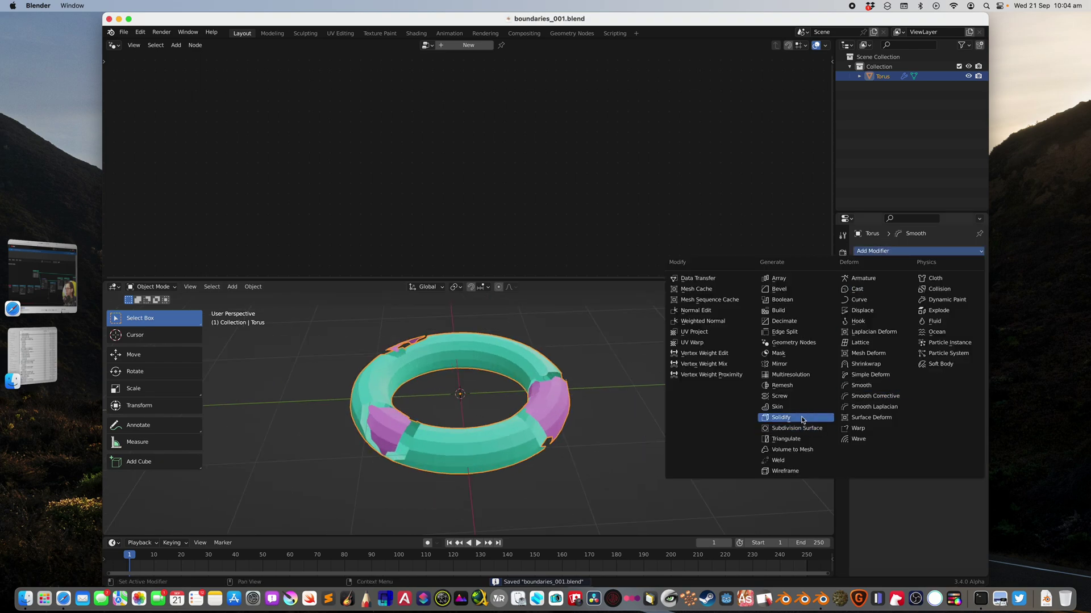
pyautogui.click(764, 419)
pyautogui.moveTo(937, 414); pyautogui.dragTo(960, 414)
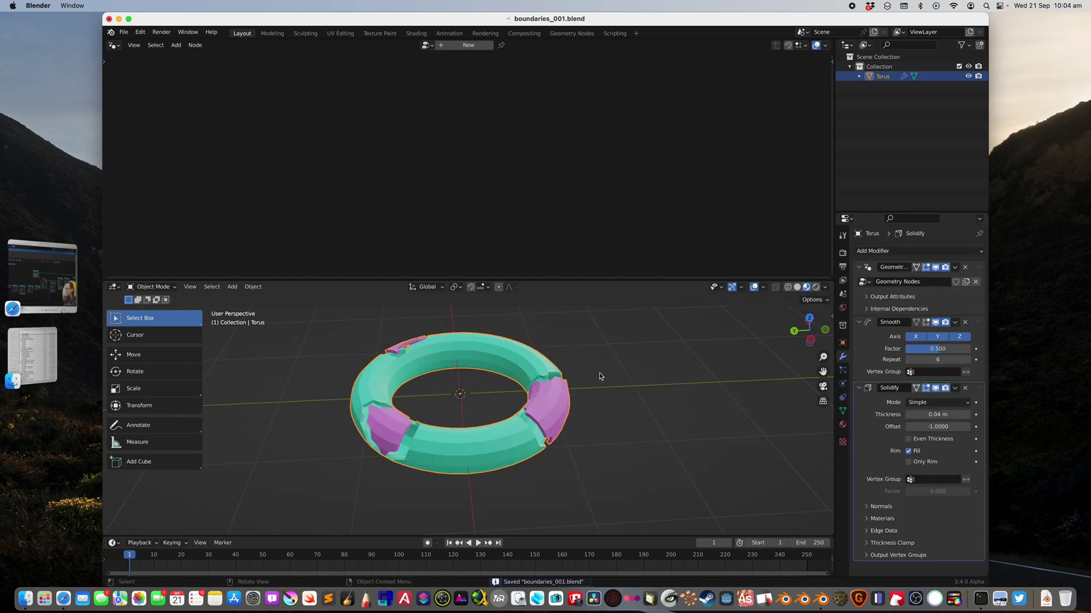
pyautogui.hotkey('alt', 'a')
pyautogui.moveTo(598, 372); pyautogui.dragTo(544, 357, button='middle')
pyautogui.click(548, 390)
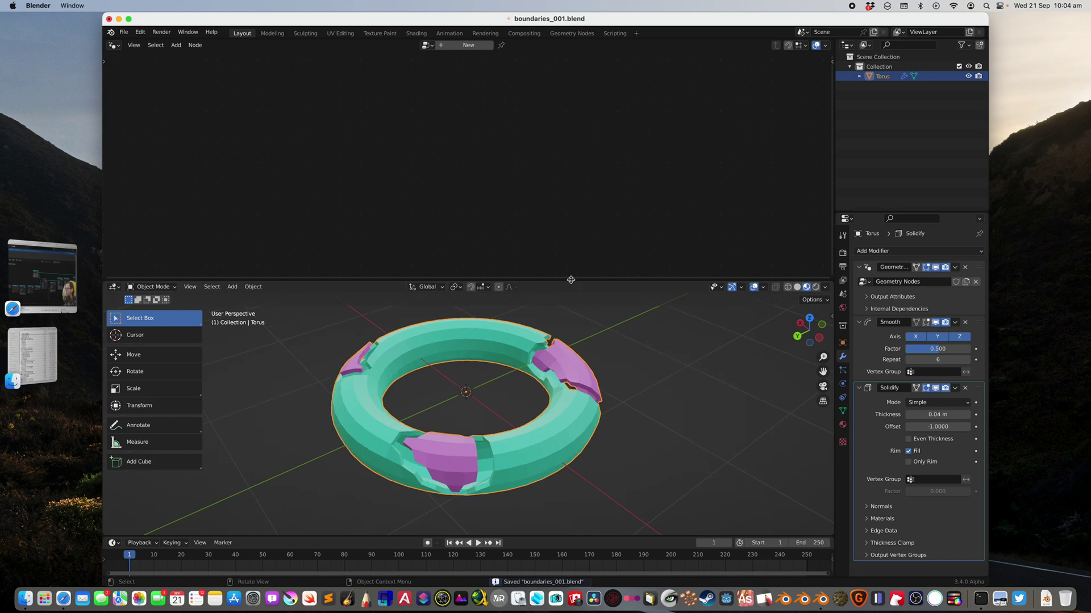
# Enlarge the 3D viewport by shrinking the node editor above it, and switch the torus to Sculpt Mode.
pyautogui.moveTo(571, 279); pyautogui.dragTo(565, 185)
pyautogui.moveTo(544, 248); pyautogui.dragTo(505, 288, button='middle')
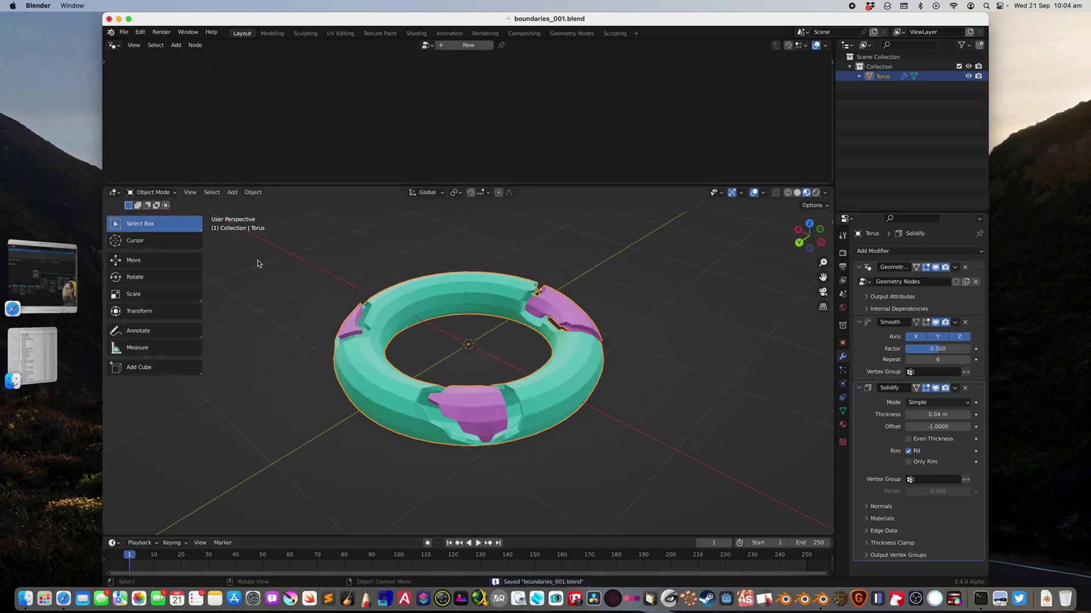
pyautogui.click(152, 193)
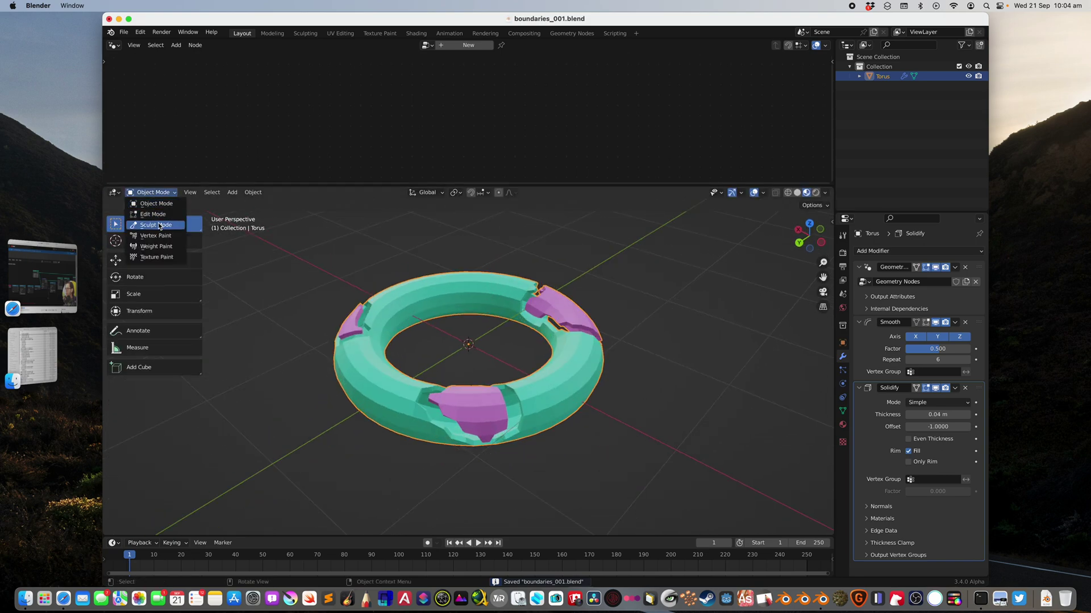
pyautogui.click(153, 230)
# Toggle face set visibility around the torus and isolate the blue face set at the front of the ring.
pyautogui.moveTo(438, 348)
pyautogui.mouseDown(button='middle')
pyautogui.moveTo(466, 357)
pyautogui.moveTo(435, 388)
pyautogui.mouseUp(button='middle')
pyautogui.press('h')
pyautogui.press('h')
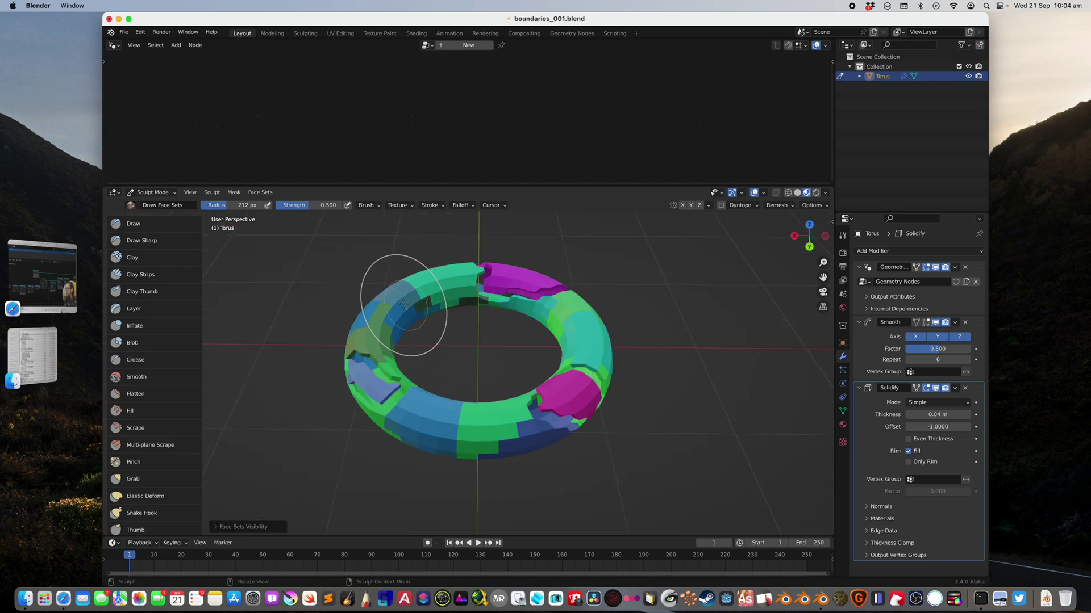
pyautogui.press('h')
pyautogui.press('h')
pyautogui.moveTo(427, 305); pyautogui.dragTo(455, 303, button='middle')
pyautogui.press('h')
pyautogui.press('h')
pyautogui.press('h')
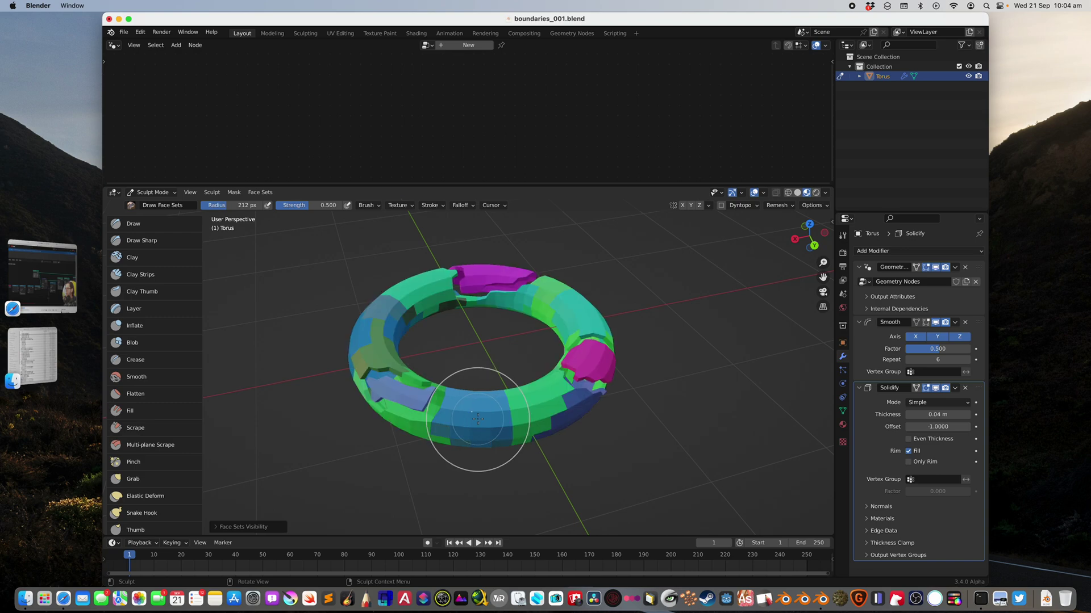
pyautogui.press('h')
pyautogui.press('h')
# Switch to Edit Mode and assign Material.002 to the isolated faces.
pyautogui.press('Tab')
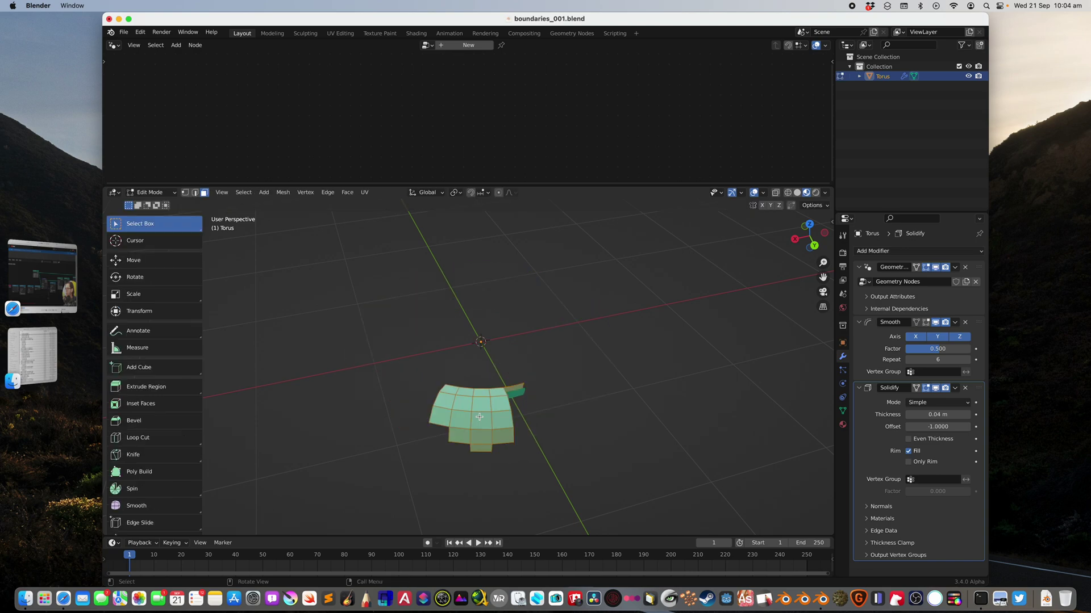
pyautogui.click(842, 424)
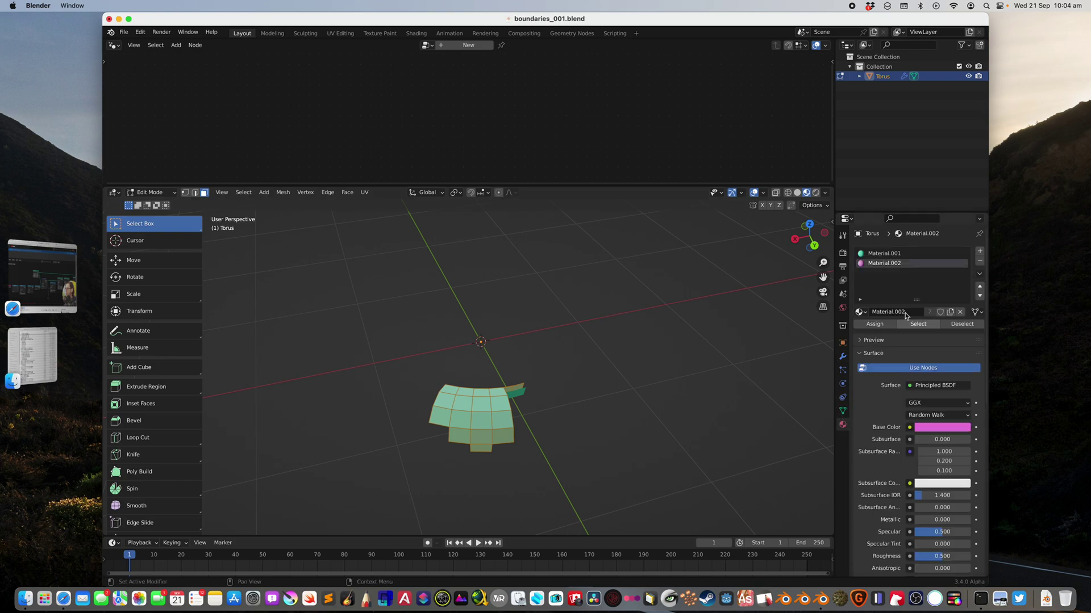
pyautogui.click(874, 323)
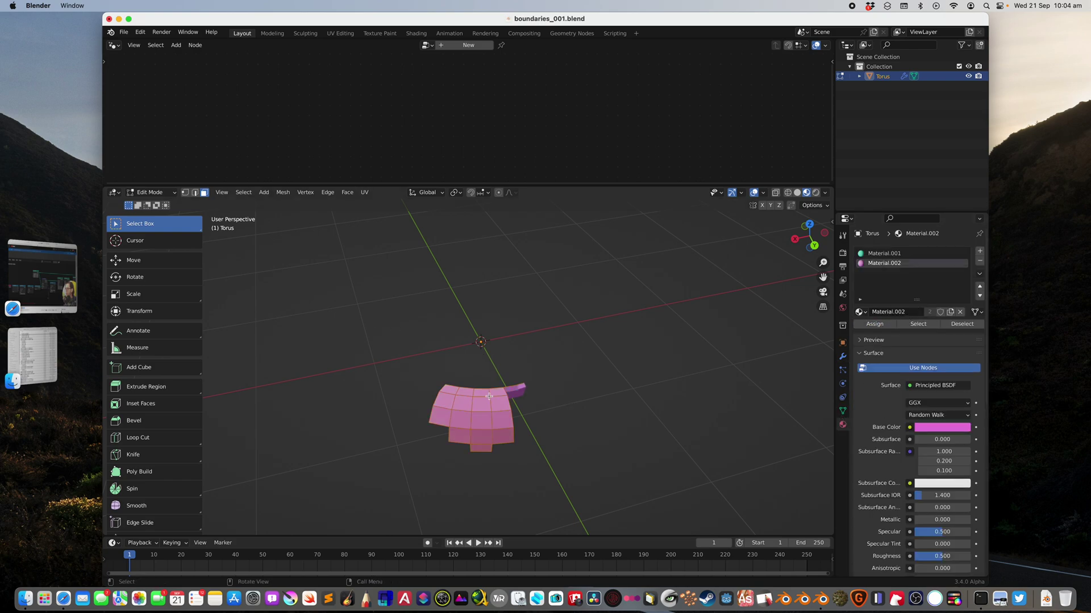
# Reveal all hidden faces of the torus, return to Object Mode and save the file.
pyautogui.press('h')
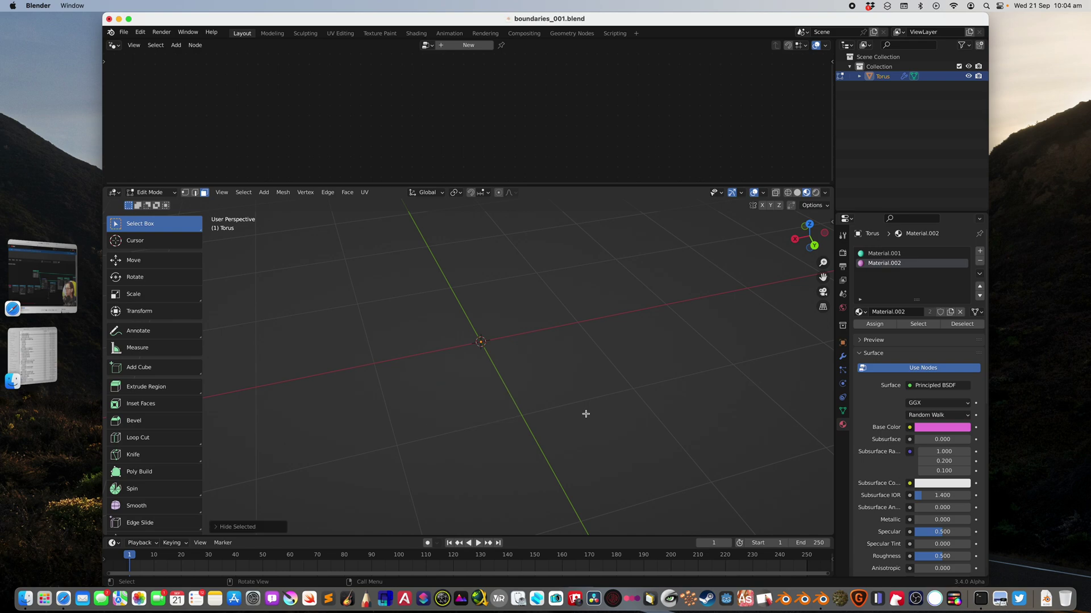
pyautogui.hotkey('alt', 'h')
pyautogui.moveTo(585, 414); pyautogui.dragTo(562, 405, button='middle')
pyautogui.click(159, 193)
pyautogui.click(161, 204)
pyautogui.moveTo(449, 318); pyautogui.dragTo(482, 367, button='middle')
pyautogui.press('super+s')
pyautogui.press('Tab')
pyautogui.press('Tab')
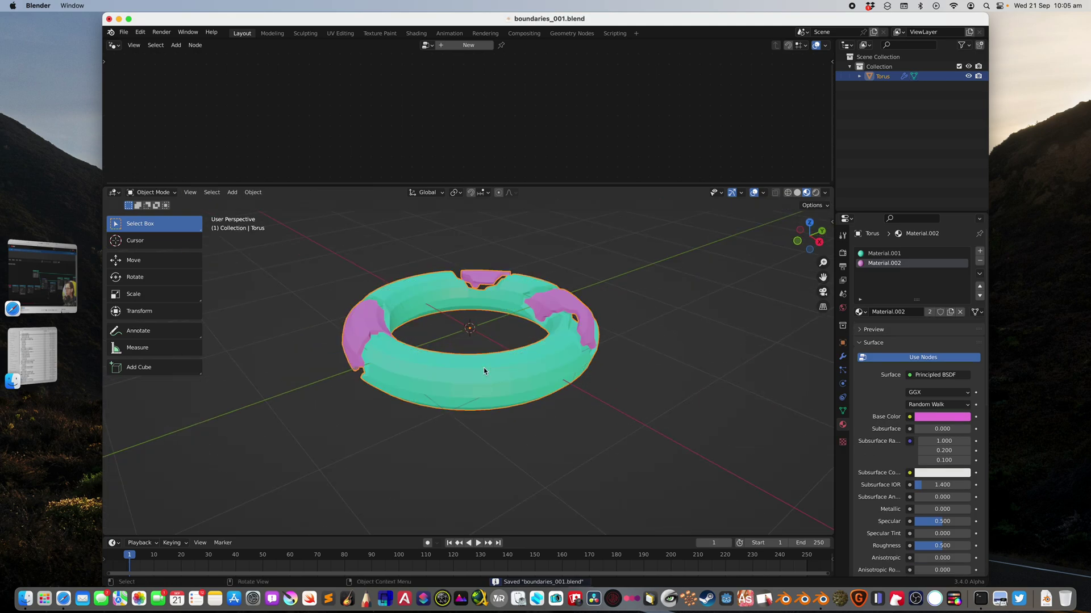
# Enter Sculpt Mode and isolate the large blue face set on the near side of the torus.
pyautogui.click(169, 196)
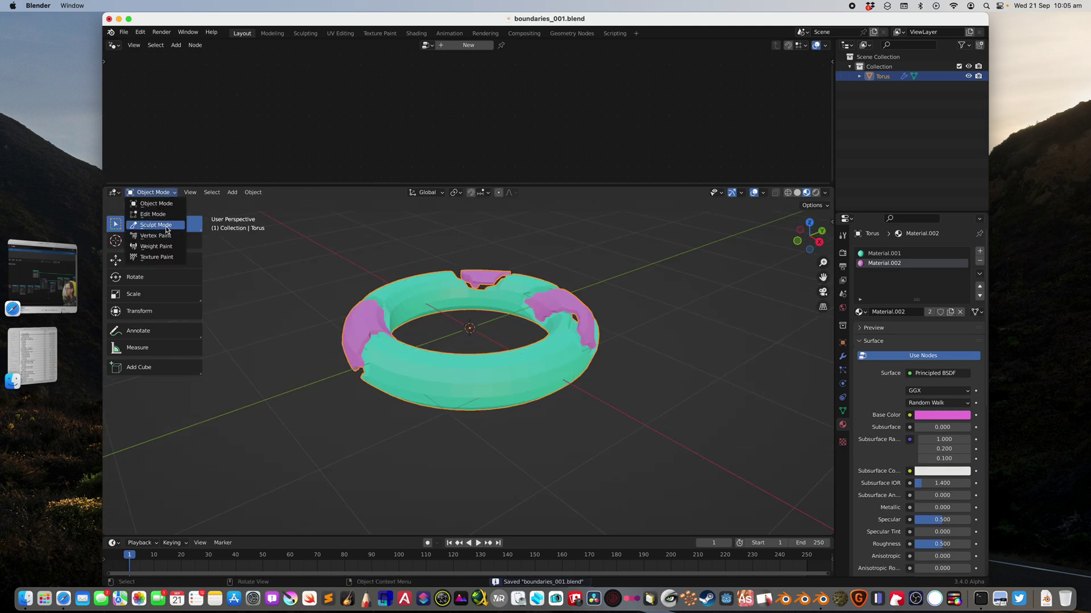
pyautogui.click(169, 234)
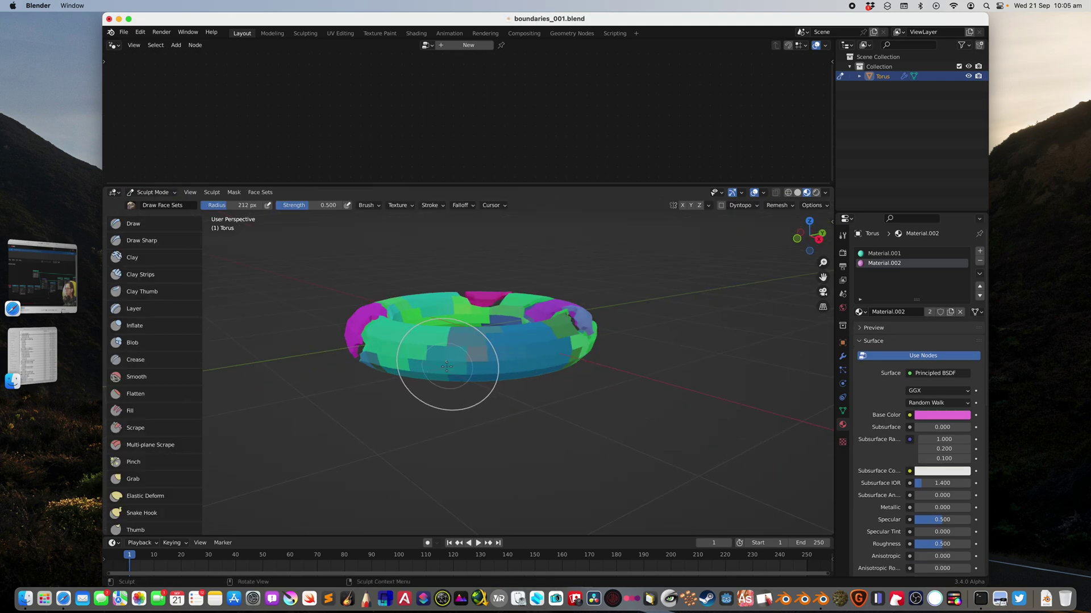
pyautogui.moveTo(446, 366)
pyautogui.mouseDown(button='middle')
pyautogui.moveTo(458, 343)
pyautogui.moveTo(511, 386)
pyautogui.mouseUp(button='middle')
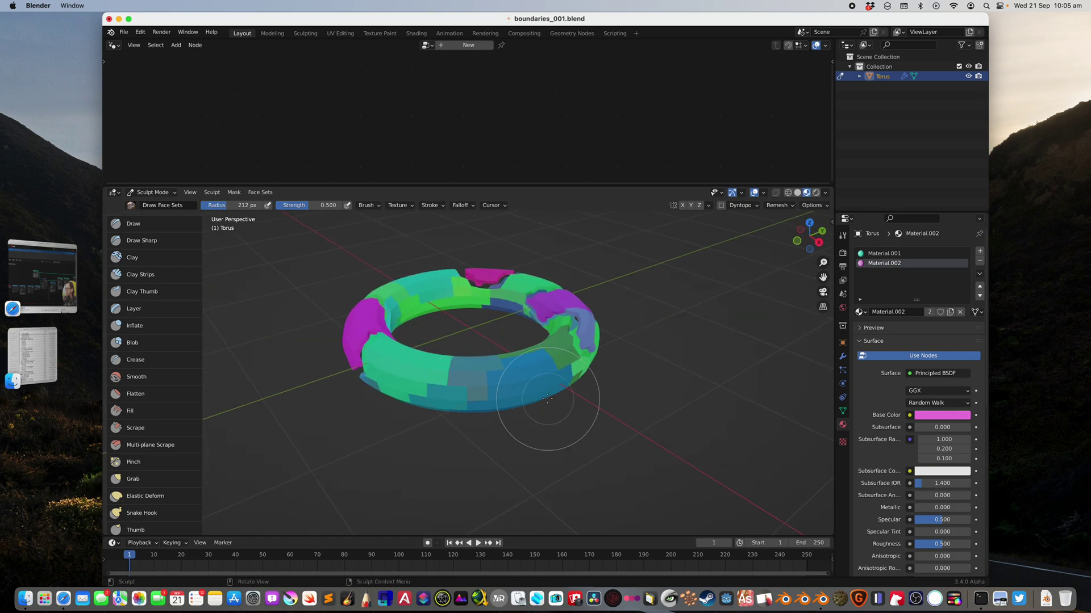
pyautogui.hotkey('shift', 'h')
# Assign Material.002 to the newly isolated faces in Edit Mode and return to Object Mode.
pyautogui.press('Tab')
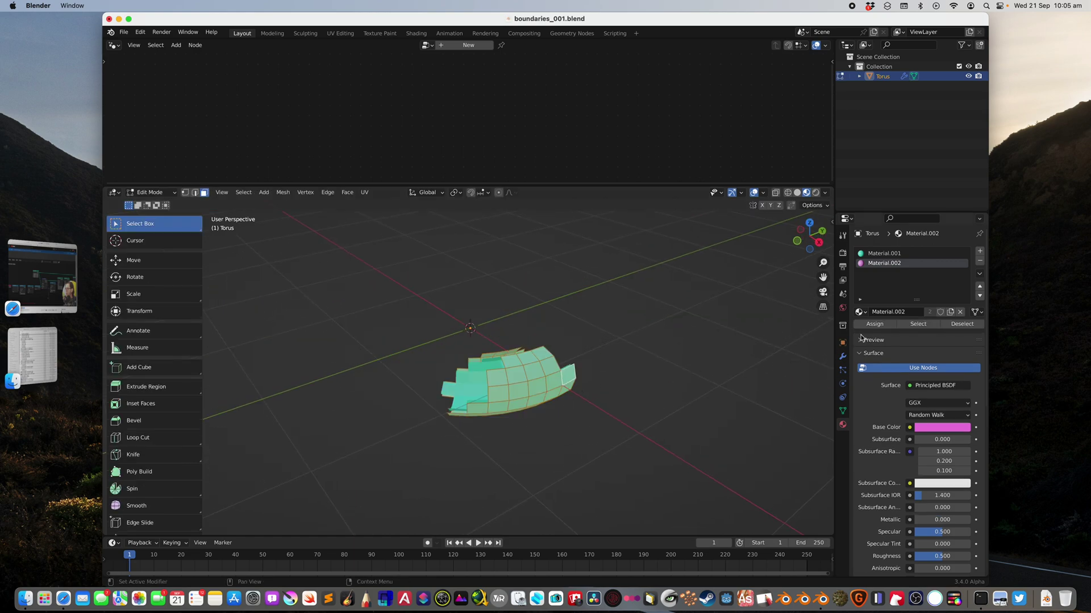
pyautogui.click(875, 323)
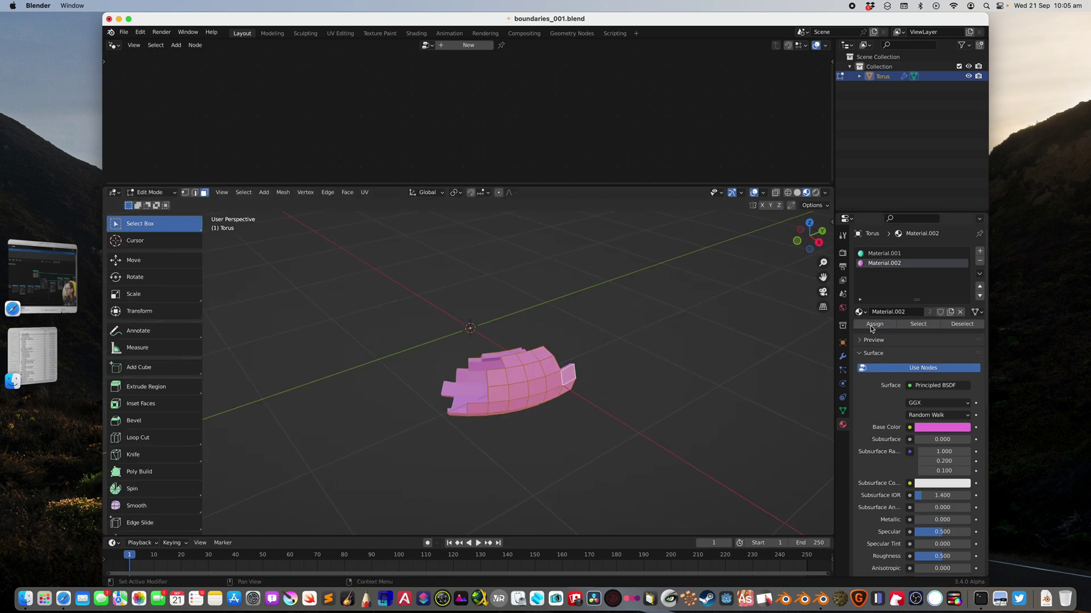
pyautogui.click(152, 192)
pyautogui.click(159, 203)
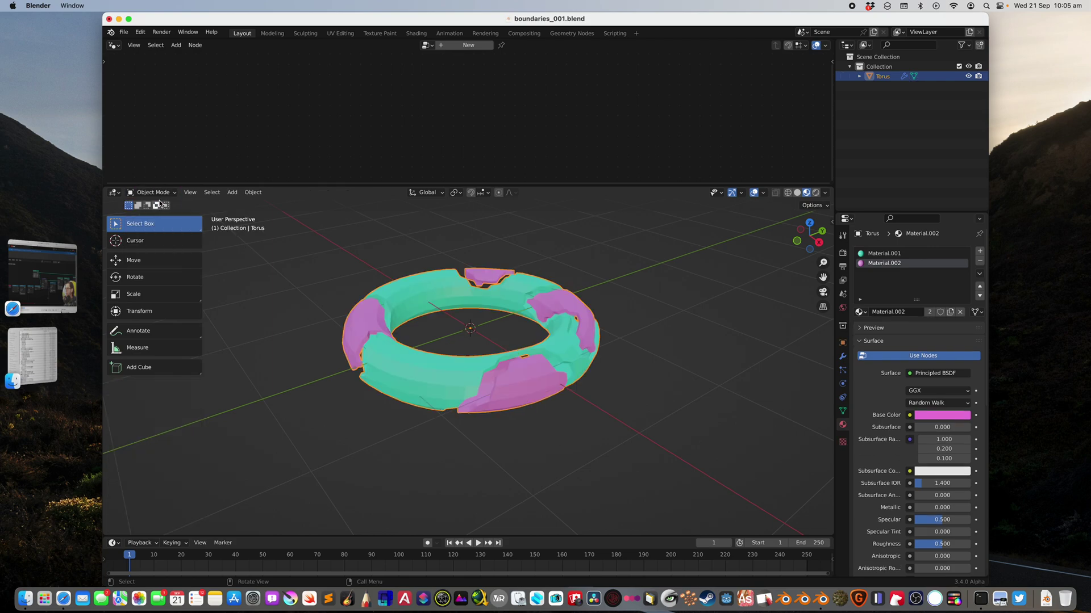
# Inspect the torus from another side, display its modifier stack and save the file.
pyautogui.click(513, 324)
pyautogui.moveTo(559, 281); pyautogui.dragTo(437, 309, button='middle')
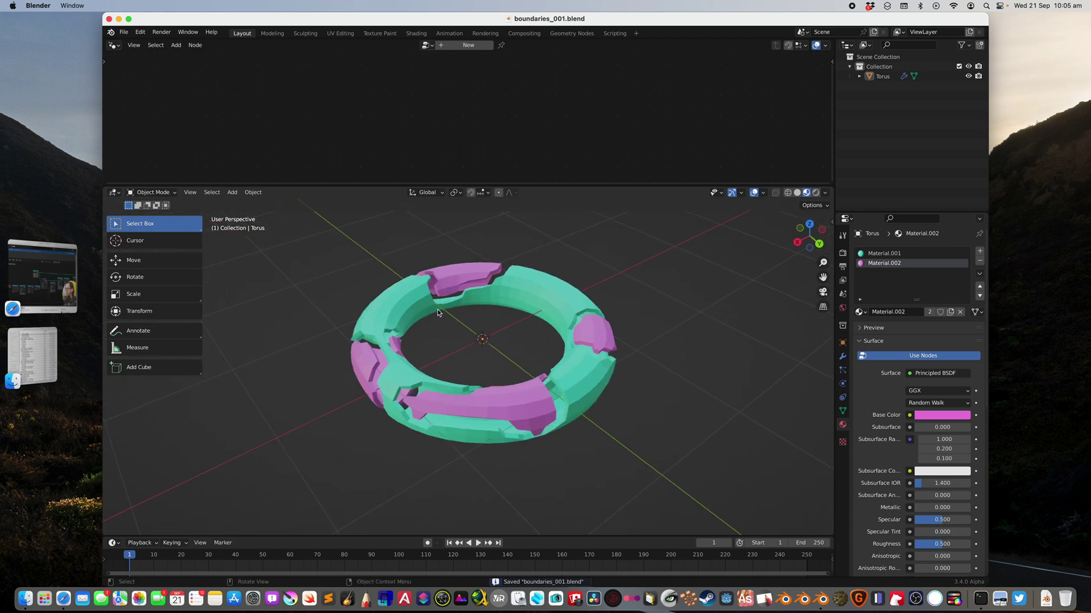
pyautogui.click(437, 309)
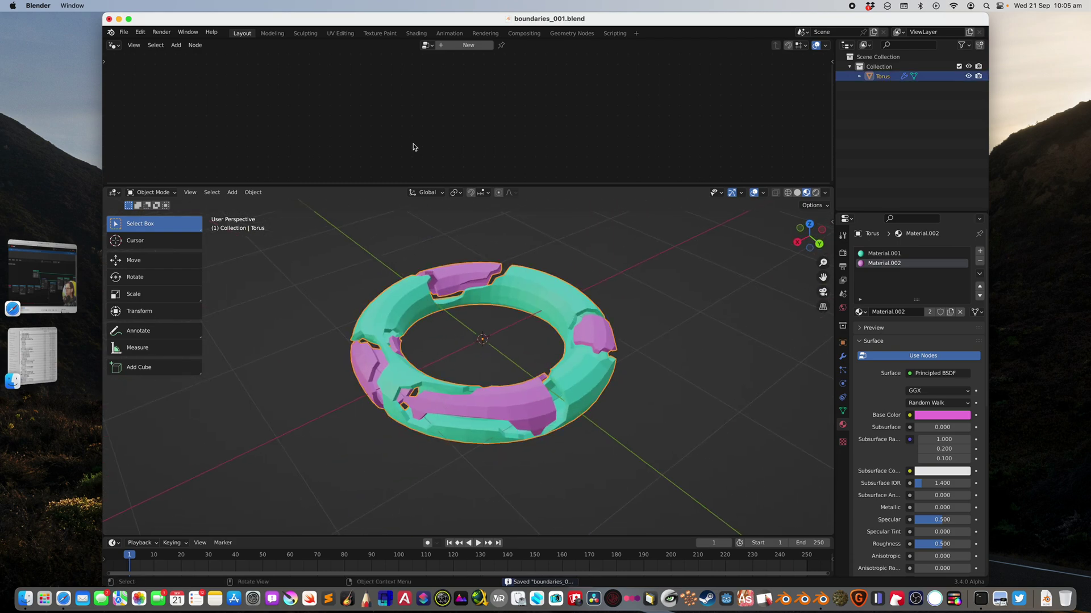
pyautogui.click(843, 356)
pyautogui.scroll(-1, 572, 326)
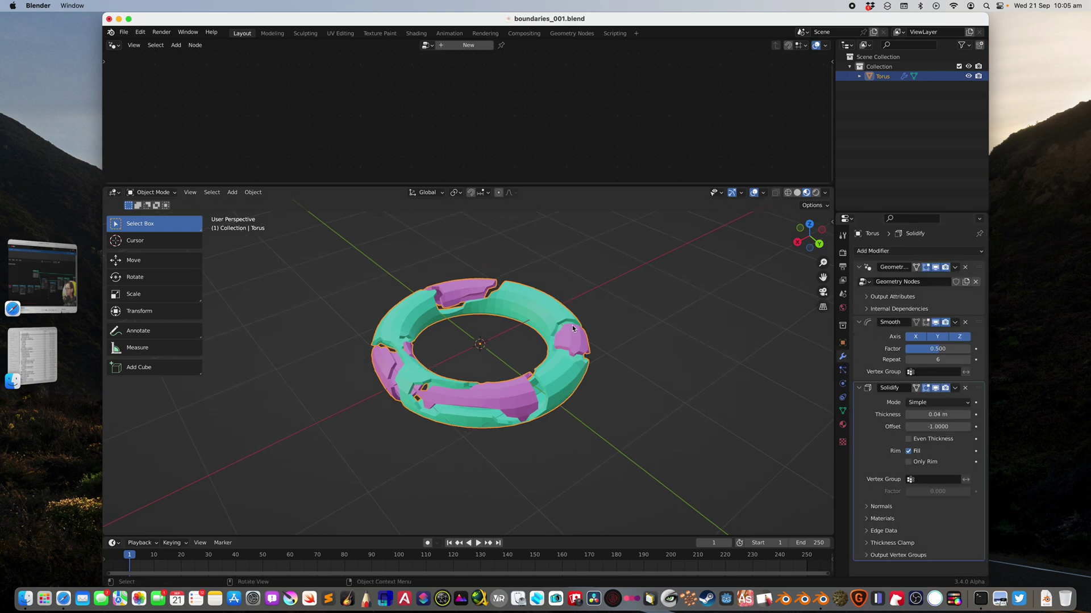
pyautogui.click(591, 303)
pyautogui.press('super+s')
# Duplicate the torus and place the copy beside the original, leaving a gap between the two rings.
pyautogui.moveTo(591, 303); pyautogui.dragTo(394, 356, button='middle')
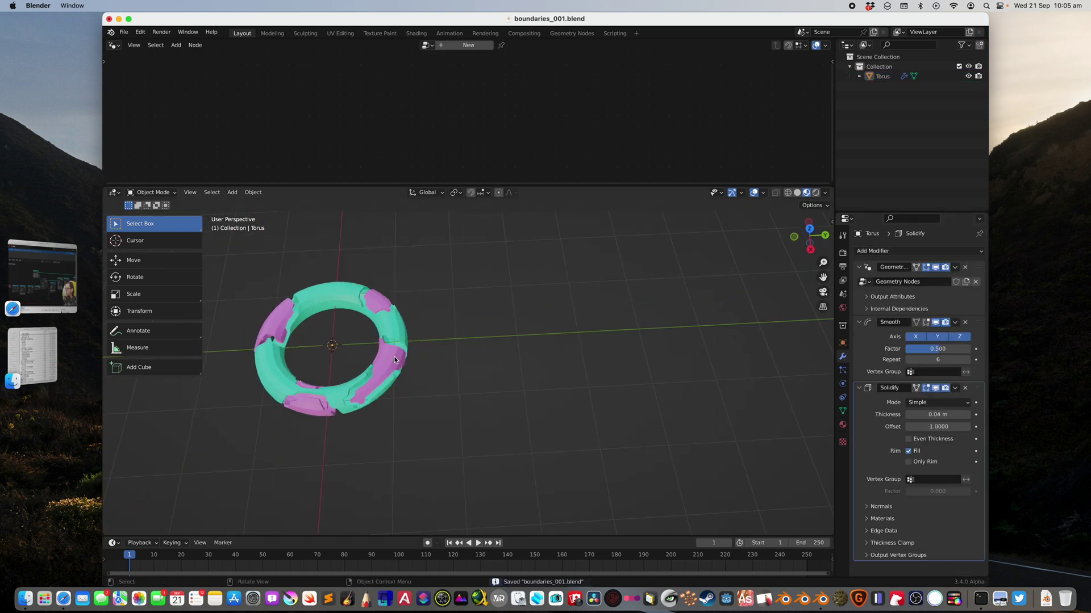
pyautogui.click(394, 356)
pyautogui.hotkey('shift', 'd')
pyautogui.click(577, 335)
pyautogui.moveTo(577, 335); pyautogui.dragTo(516, 329, button='middle')
pyautogui.scroll(1, 522, 338)
pyautogui.scroll(2, 517, 328)
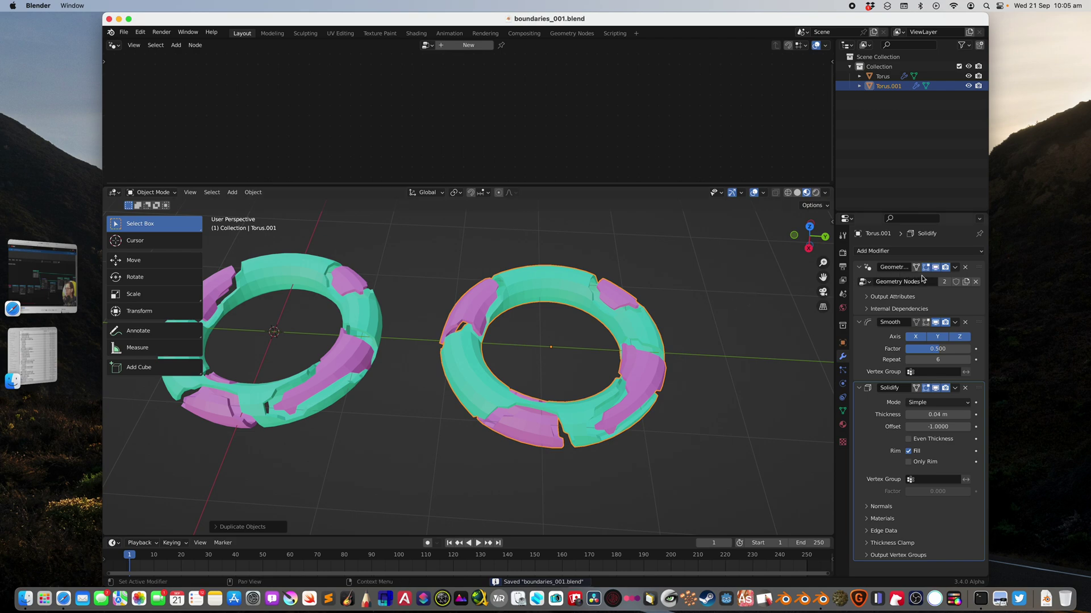
# Widen the Properties editor and select the original torus, keeping both rings in view.
pyautogui.moveTo(833, 198); pyautogui.dragTo(751, 199)
pyautogui.click(337, 313)
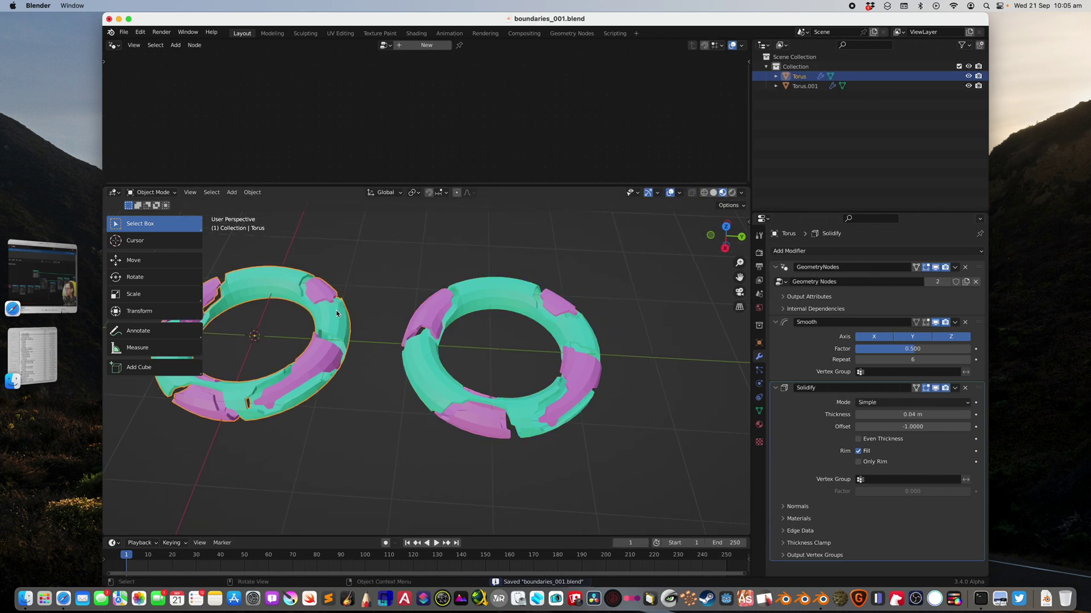
pyautogui.keyDown('shift'); pyautogui.moveTo(336, 313); pyautogui.dragTo(407, 315, button='middle'); pyautogui.keyUp('shift')
# Try to display the original torus's node tree in the Geometry Node Editor.
pyautogui.click(114, 45)
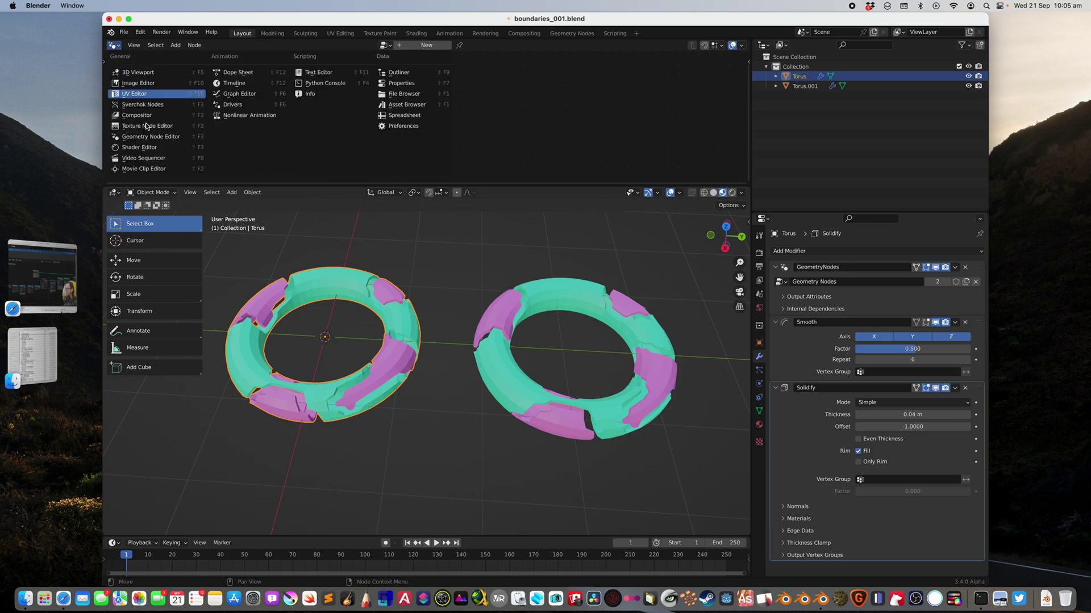
pyautogui.click(154, 132)
pyautogui.click(387, 45)
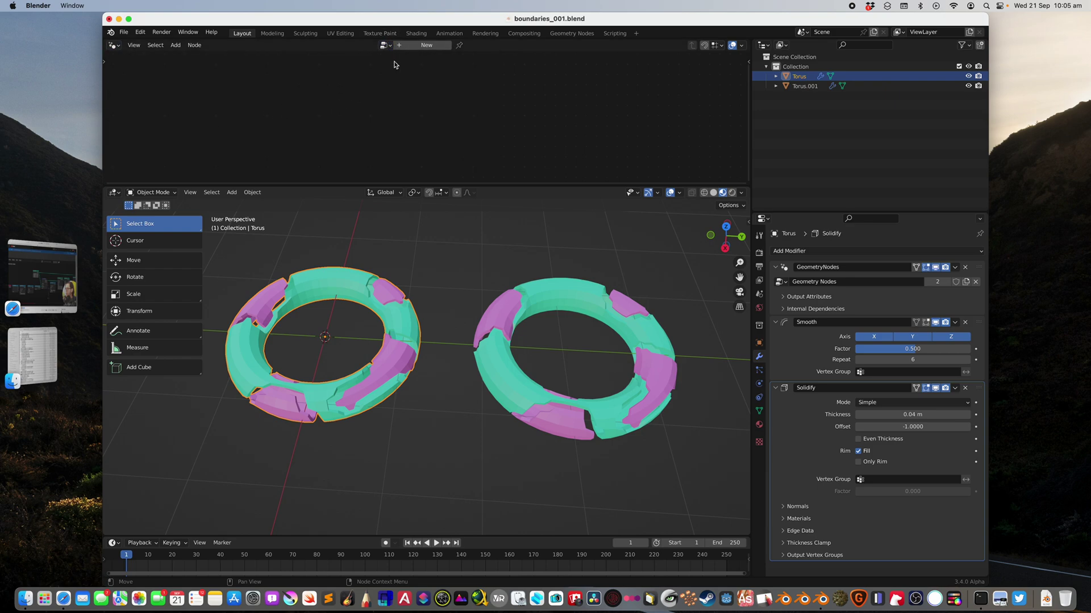
# Rename the original torus's geometry node group to SplitByMaterial and save the file.
pyautogui.doubleClick(862, 283)
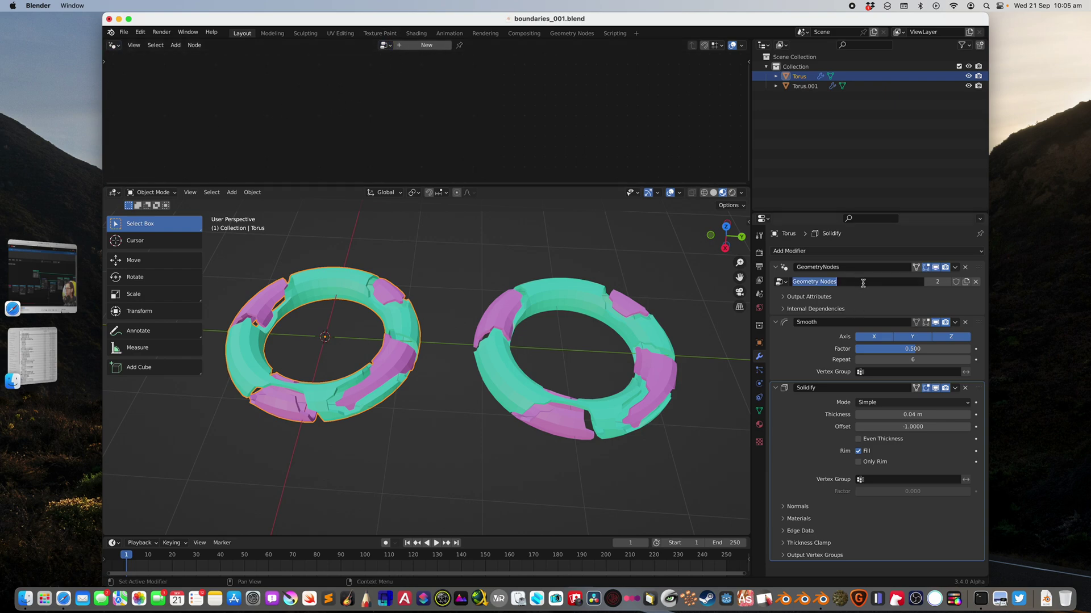
pyautogui.write('SplitByMaterial')
pyautogui.press('super+s')
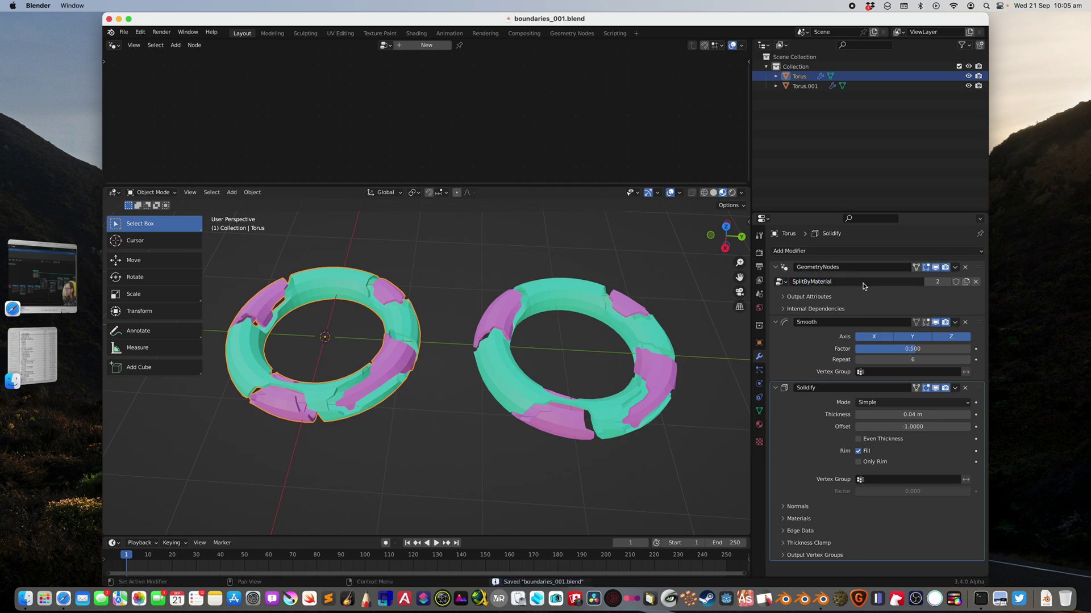
# Make the duplicate torus's geometry node group single-user, rename it SplitByWeight and save the file.
pyautogui.click(529, 304)
pyautogui.moveTo(529, 304); pyautogui.dragTo(489, 309, button='middle')
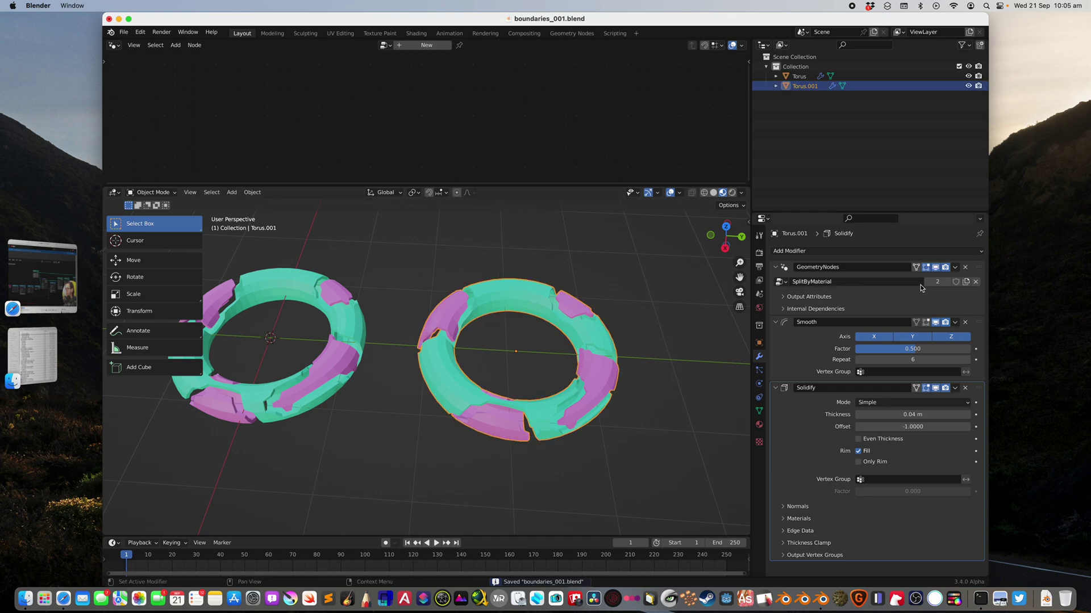
pyautogui.click(939, 282)
pyautogui.doubleClick(868, 282)
pyautogui.write('S')
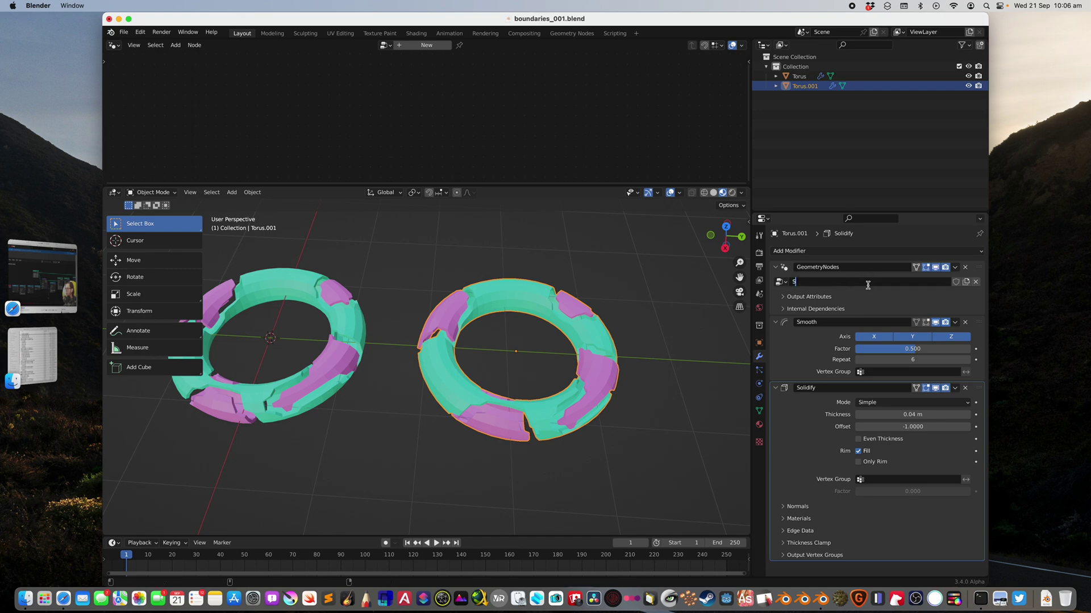
pyautogui.write('plitByWeight')
pyautogui.press('Return')
pyautogui.press('cmd+s')
# Remove the Smooth and Solidify modifiers from the duplicate torus, keeping only its GeometryNodes modifier.
pyautogui.click(966, 323)
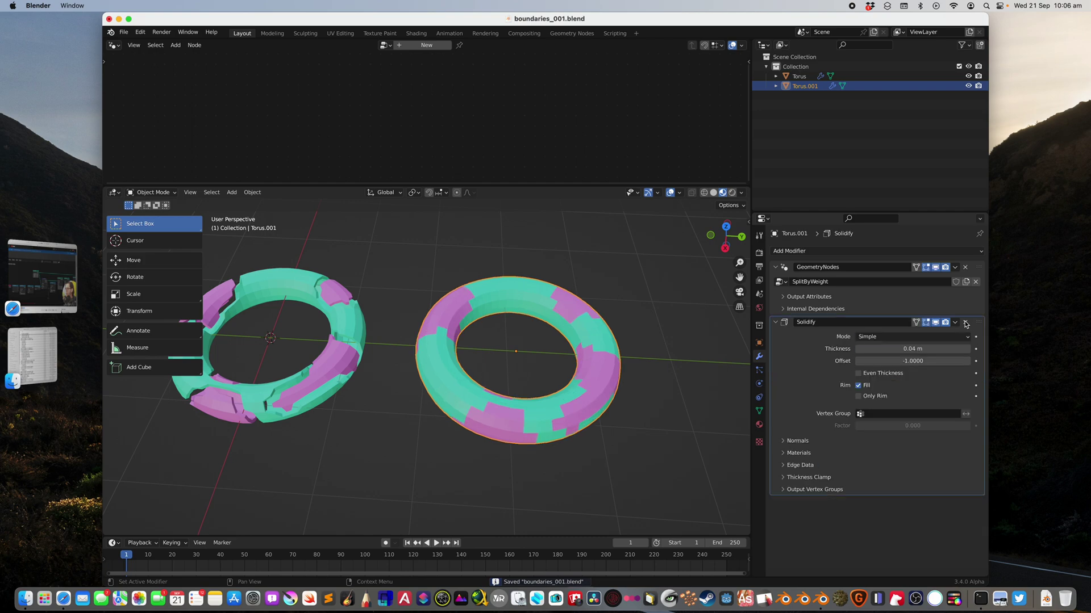
pyautogui.click(965, 323)
pyautogui.keyDown('ctrl'); pyautogui.moveTo(596, 325); pyautogui.dragTo(623, 365, button='middle'); pyautogui.keyUp('ctrl')
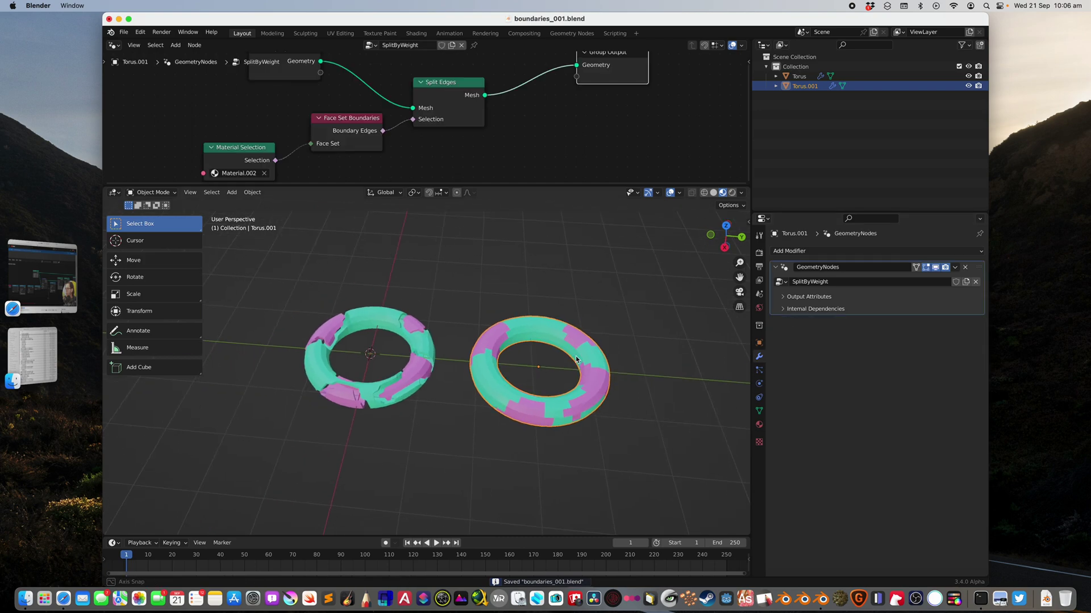
# Move the original torus away from the world origin and shift the duplicate torus towards the origin.
pyautogui.click(417, 331)
pyautogui.press('g')
pyautogui.click(328, 344)
pyautogui.click(492, 359)
pyautogui.press('g')
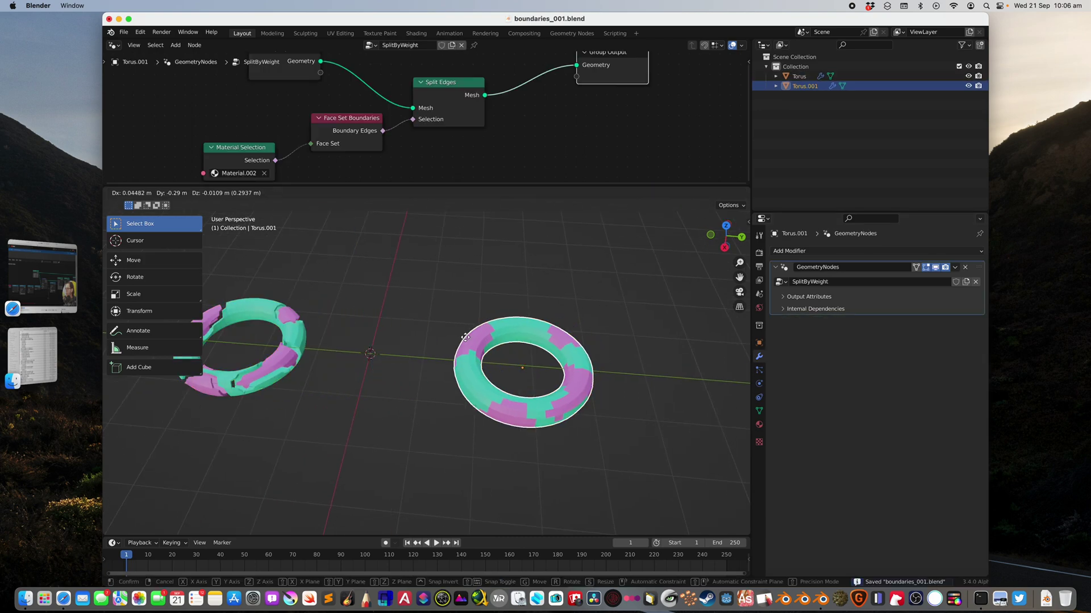
pyautogui.click(358, 346)
pyautogui.keyDown('shift'); pyautogui.moveTo(441, 366); pyautogui.dragTo(500, 362, button='middle'); pyautogui.keyUp('shift')
pyautogui.keyDown('ctrl'); pyautogui.moveTo(500, 363); pyautogui.dragTo(504, 338, button='middle'); pyautogui.keyUp('ctrl')
# Remove both material slots, Material.001 and Material.002, from the duplicate torus.
pyautogui.click(759, 425)
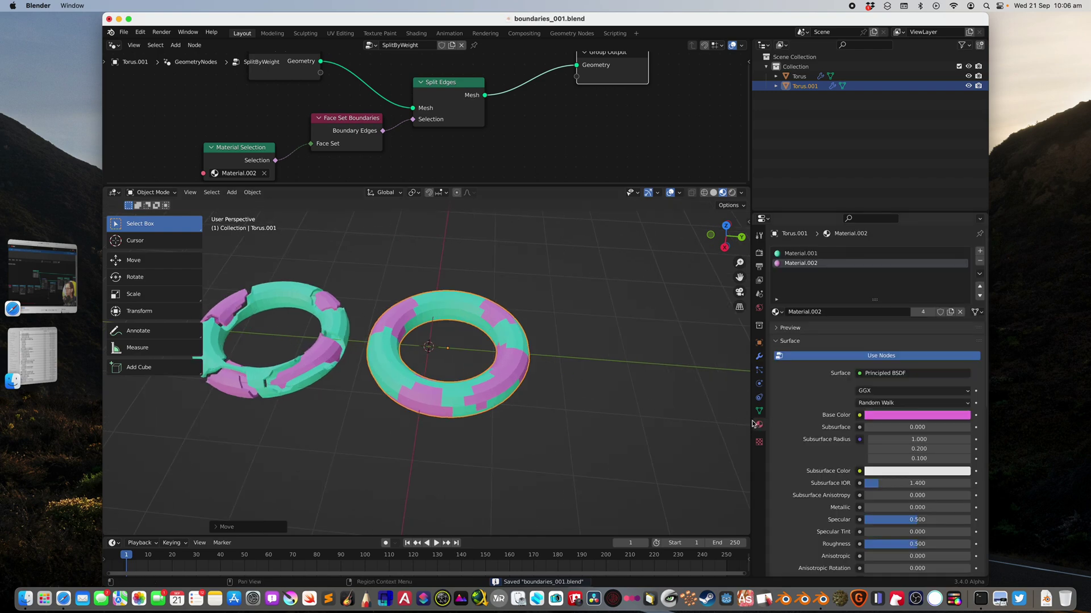
pyautogui.scroll(2, 637, 343)
pyautogui.click(980, 261)
pyautogui.click(980, 261)
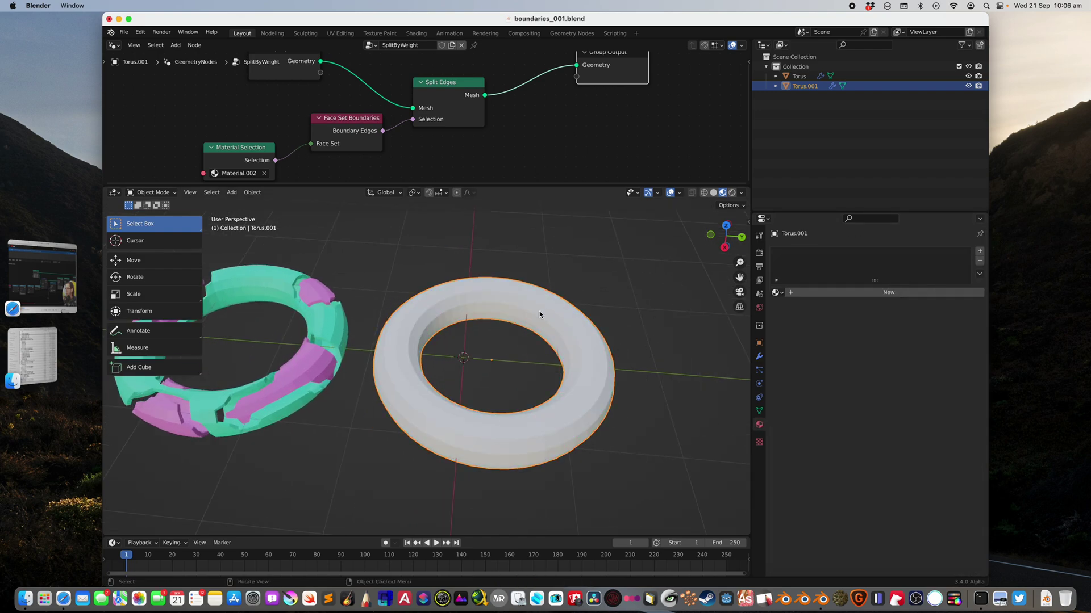
# Clear the duplicate torus's location so it sits at the world origin, then save the file.
pyautogui.scroll(-3, 537, 324)
pyautogui.click(532, 330)
pyautogui.moveTo(504, 330); pyautogui.dragTo(501, 327, button='middle')
pyautogui.click(500, 326)
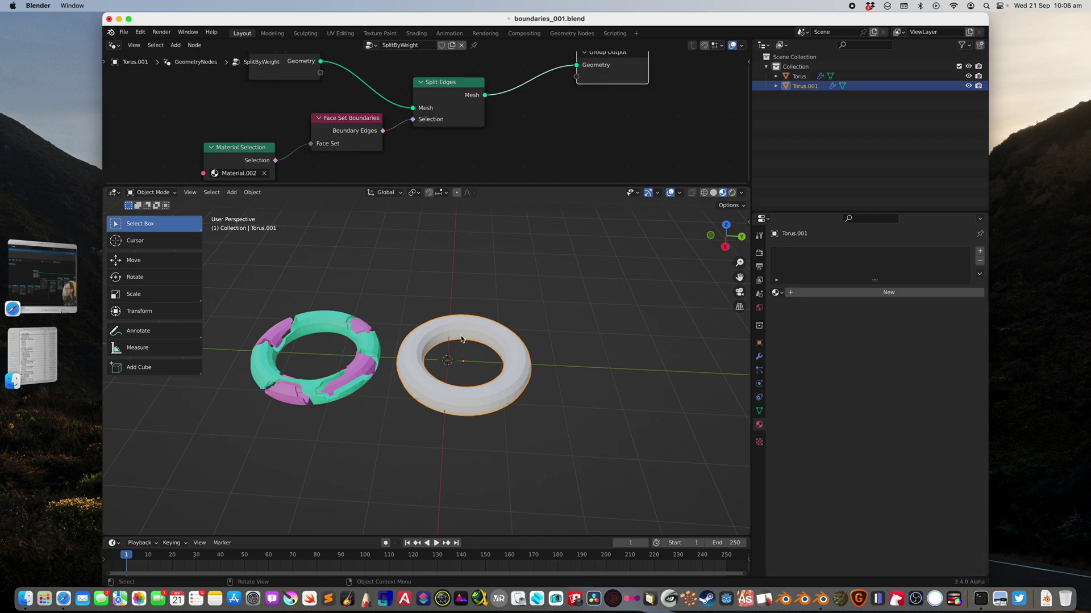
pyautogui.scroll(2, 463, 338)
pyautogui.click(725, 225)
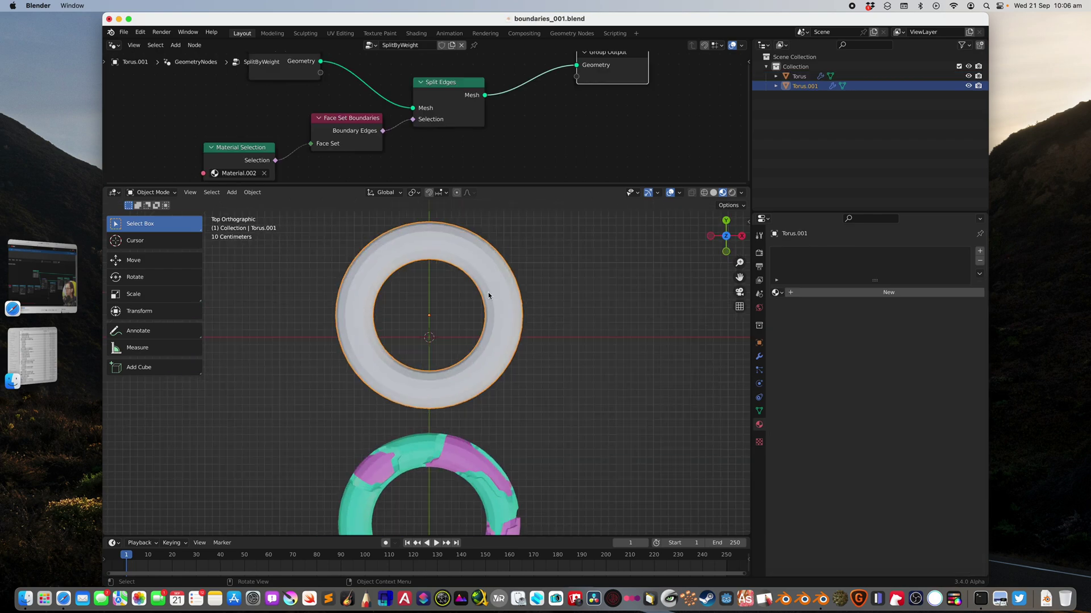
pyautogui.hotkey('alt', 'g')
pyautogui.click(496, 456)
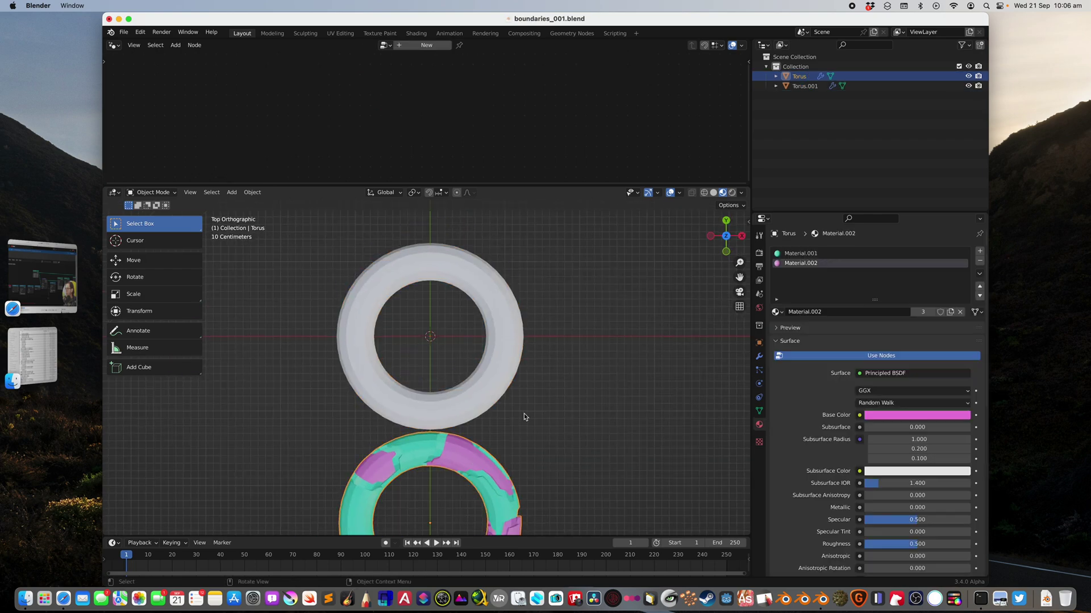
pyautogui.press('super+s')
# Add an armature at the world origin and lower it about 0.89 m along the global Z axis.
pyautogui.hotkey('shift', 'a')
pyautogui.moveTo(470, 334)
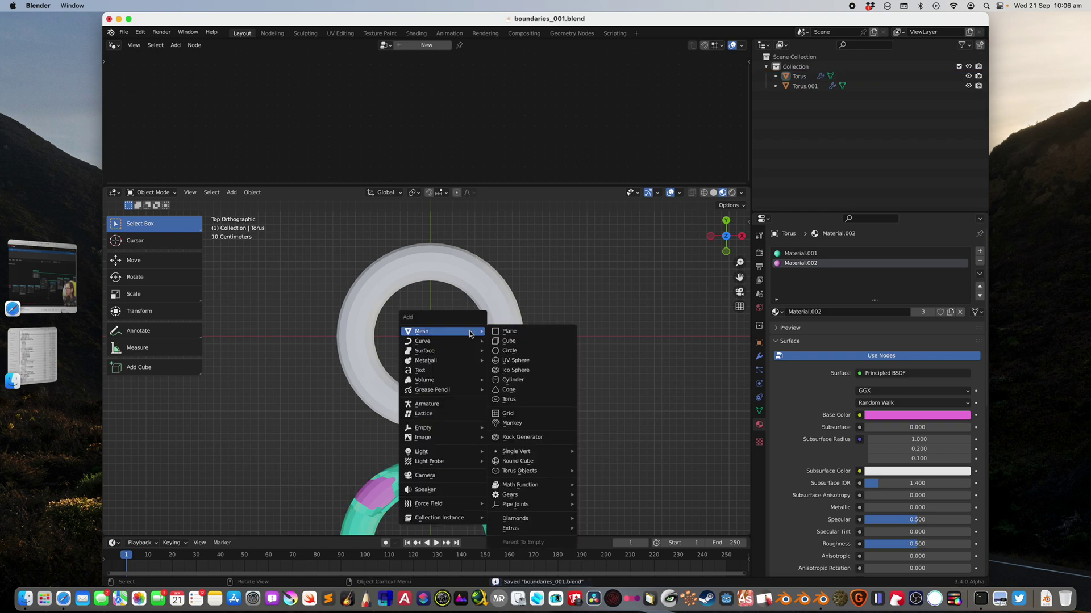
pyautogui.click(455, 404)
pyautogui.moveTo(454, 404); pyautogui.dragTo(686, 259, button='middle')
pyautogui.click(722, 248)
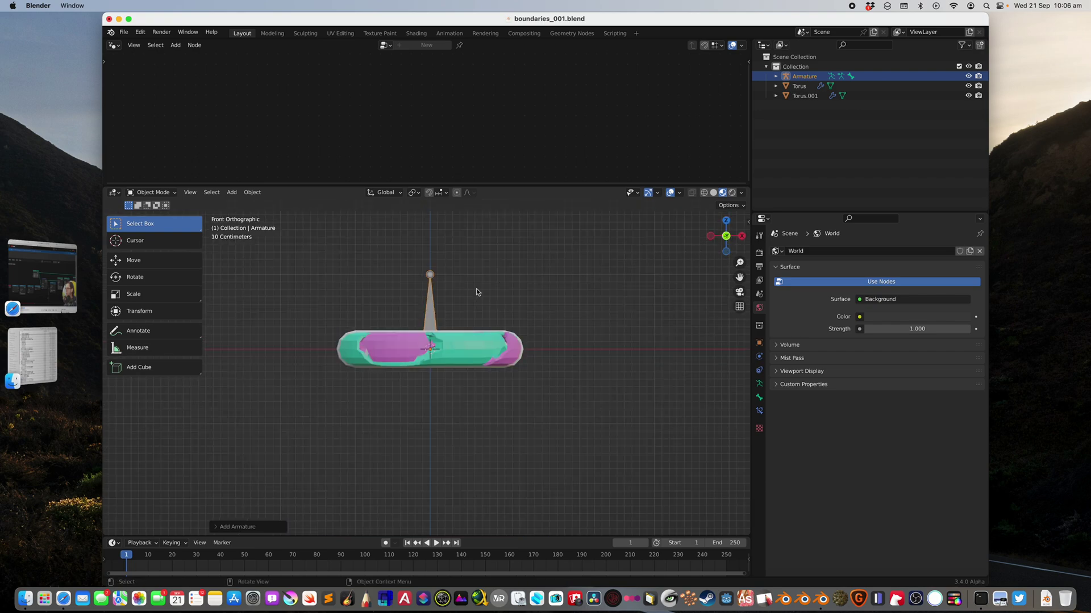
pyautogui.moveTo(485, 347)
pyautogui.mouseDown(button='middle')
pyautogui.moveTo(488, 367)
pyautogui.moveTo(482, 345)
pyautogui.mouseUp(button='middle')
pyautogui.press('g')
pyautogui.press('z')
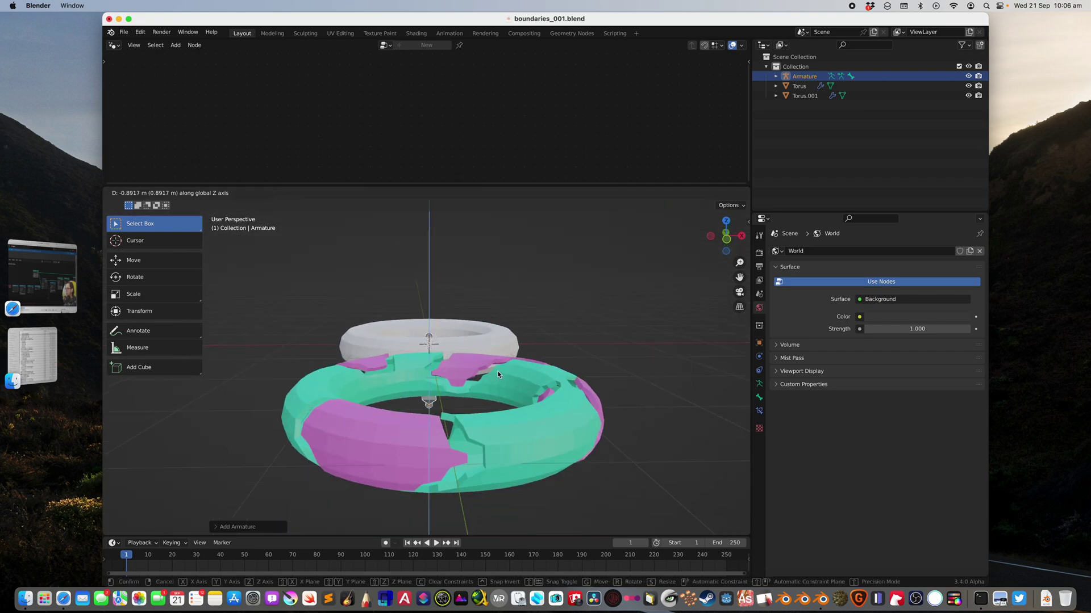
pyautogui.click(496, 372)
# In top view, extrude a bone from the armature's centre into the plain torus and two more along its tube, using wireframe display.
pyautogui.moveTo(520, 310); pyautogui.dragTo(519, 344, button='middle')
pyautogui.press('Tab')
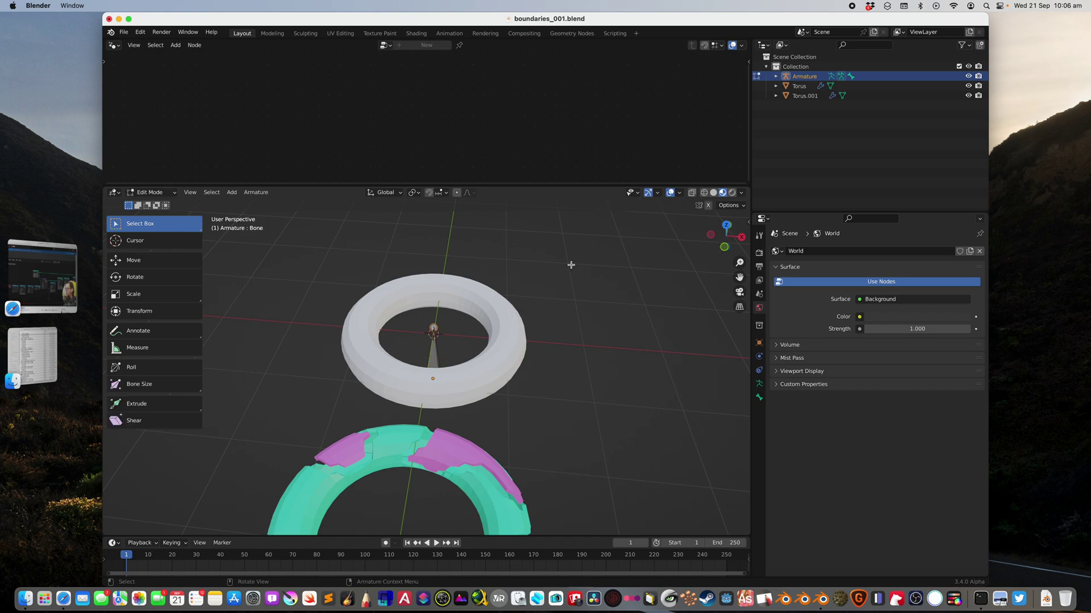
pyautogui.press('KP_7')
pyautogui.press('e')
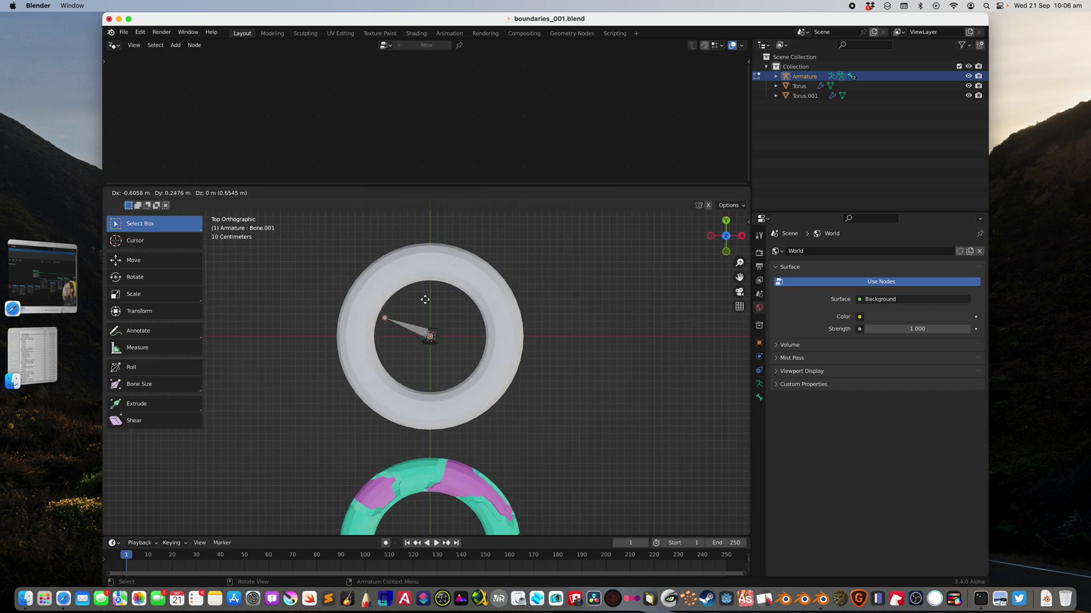
pyautogui.click(416, 283)
pyautogui.press('e')
pyautogui.click(436, 263)
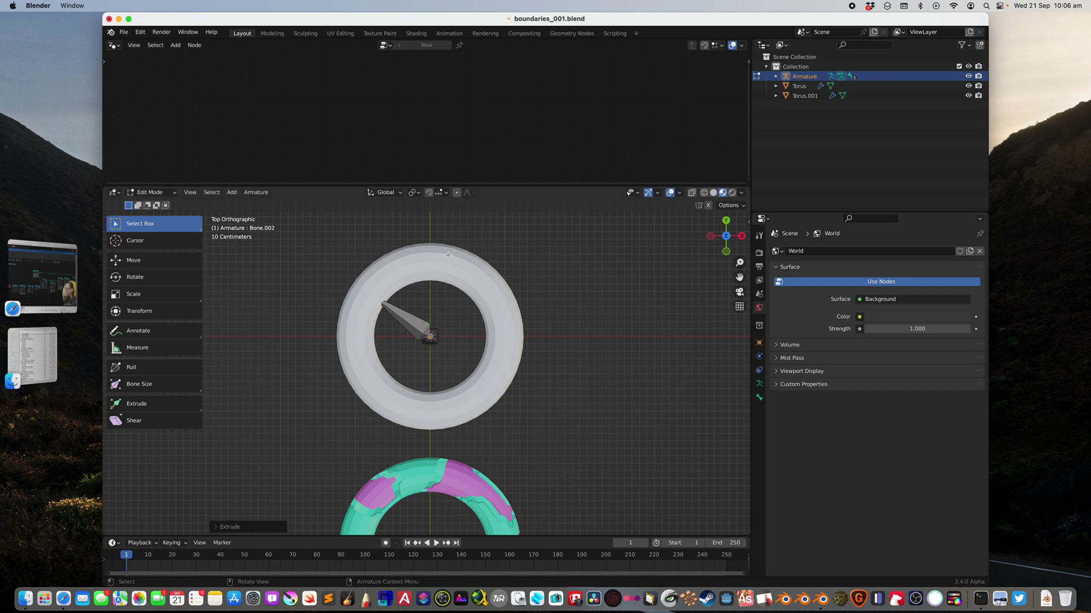
pyautogui.press('z')
pyautogui.click(435, 265)
pyautogui.press('e')
pyautogui.click(481, 265)
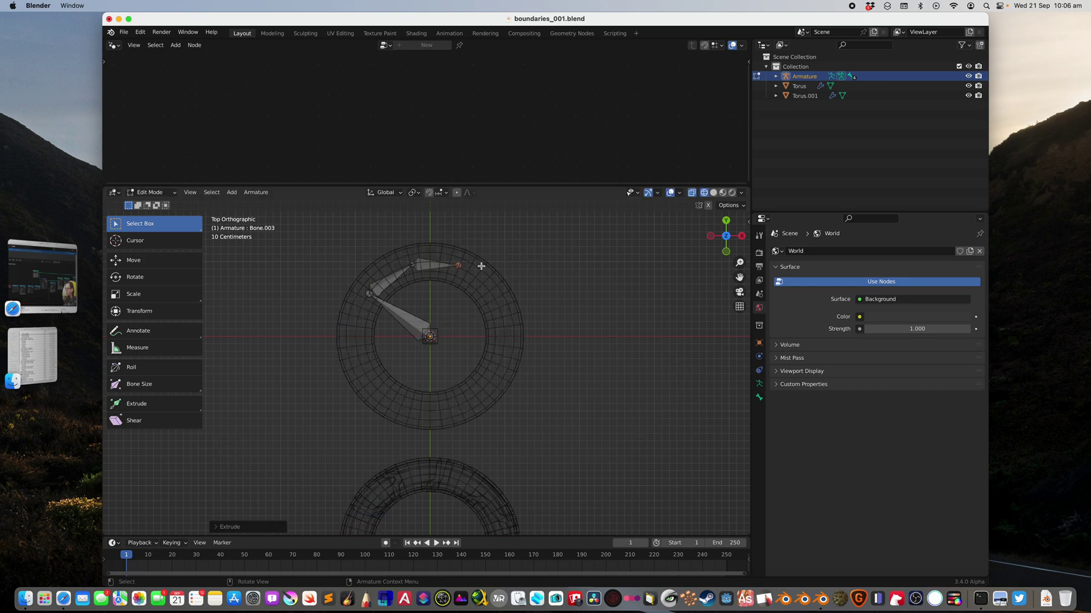
# Extrude six more bones clockwise around the torus's tube to nearly close the ring, and return to Object Mode.
pyautogui.press('e')
pyautogui.click(511, 323)
pyautogui.press('e')
pyautogui.click(526, 385)
pyautogui.press('e')
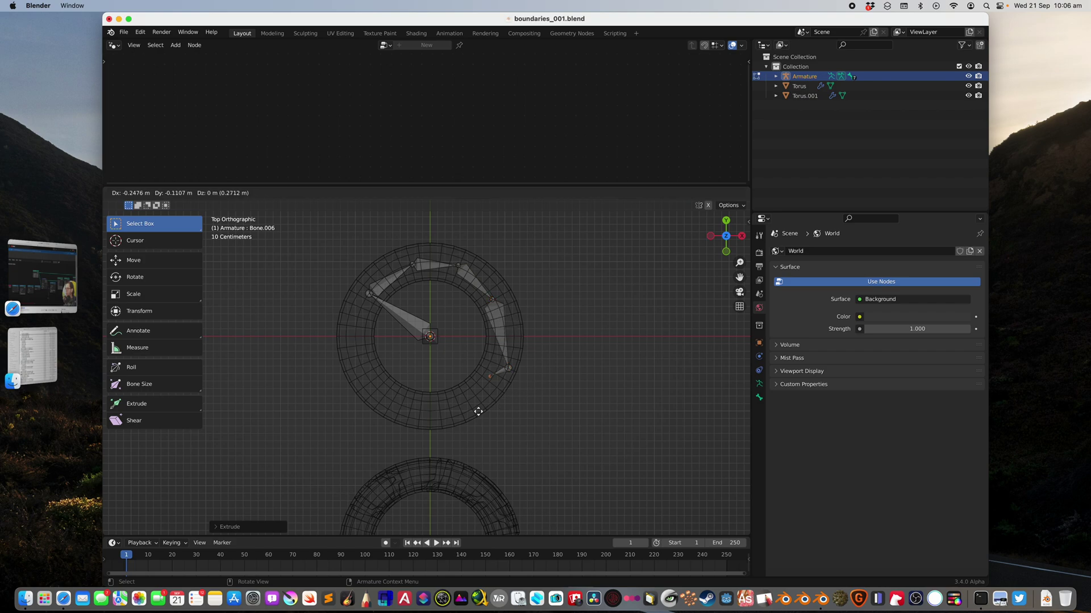
pyautogui.click(463, 431)
pyautogui.press('e')
pyautogui.click(383, 435)
pyautogui.press('e')
pyautogui.click(355, 409)
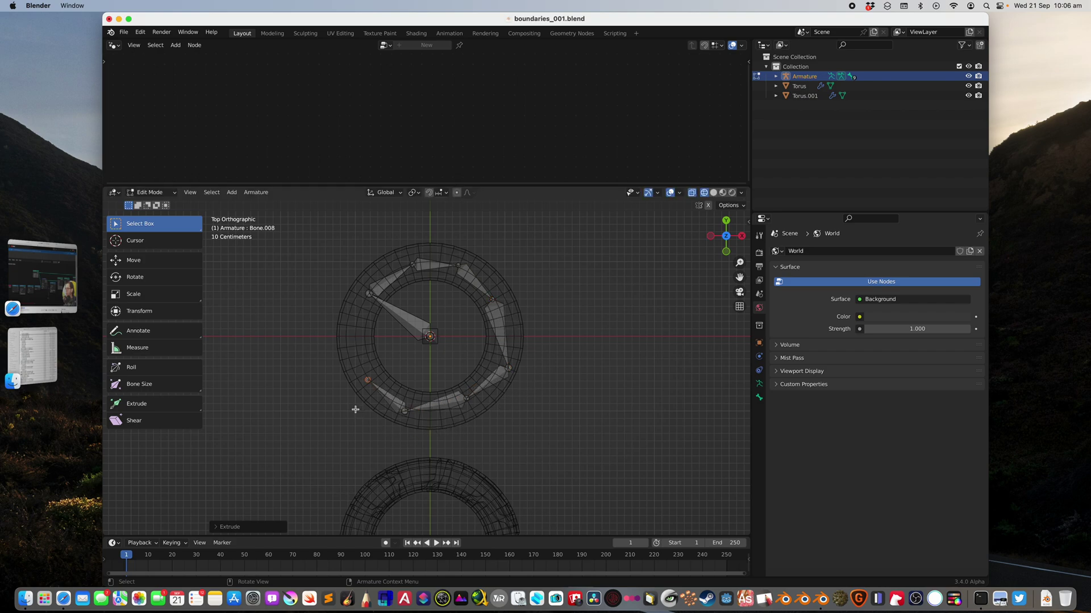
pyautogui.press('e')
pyautogui.click(350, 326)
pyautogui.press('Tab')
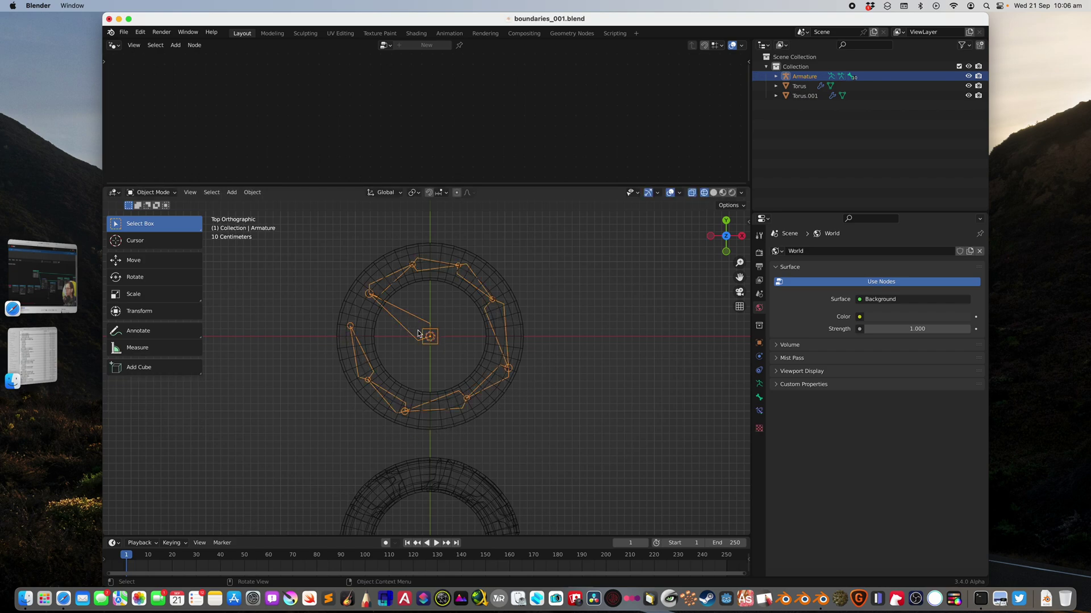
# Parent the plain torus to the armature with automatic weights and save the file.
pyautogui.moveTo(401, 323); pyautogui.dragTo(506, 283, button='middle')
pyautogui.press('super+s')
pyautogui.click(440, 289)
pyautogui.keyDown('shift'); pyautogui.click(502, 288); pyautogui.keyUp('shift')
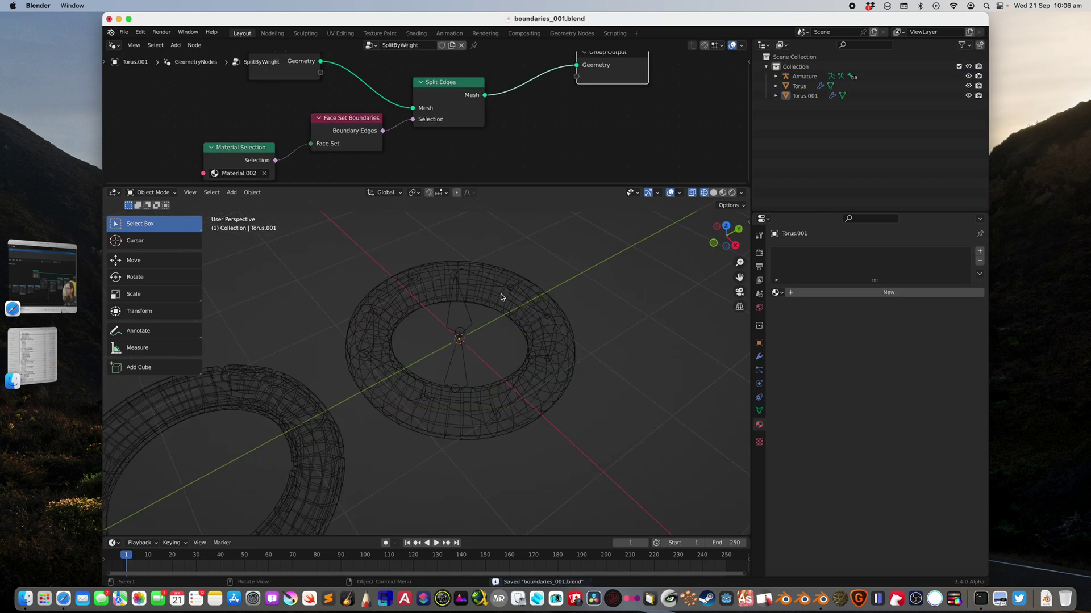
pyautogui.click(506, 277)
pyautogui.keyDown('shift'); pyautogui.click(506, 288); pyautogui.keyUp('shift')
pyautogui.click(506, 291)
pyautogui.scroll(3, 506, 292)
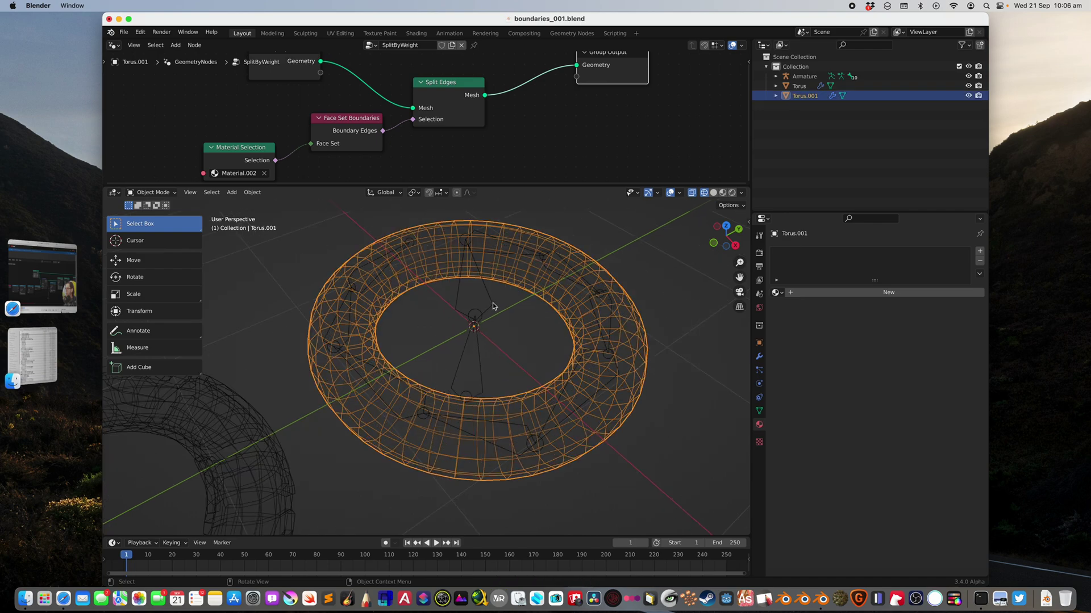
pyautogui.keyDown('shift'); pyautogui.click(486, 310); pyautogui.keyUp('shift')
pyautogui.hotkey('ctrl', 'p')
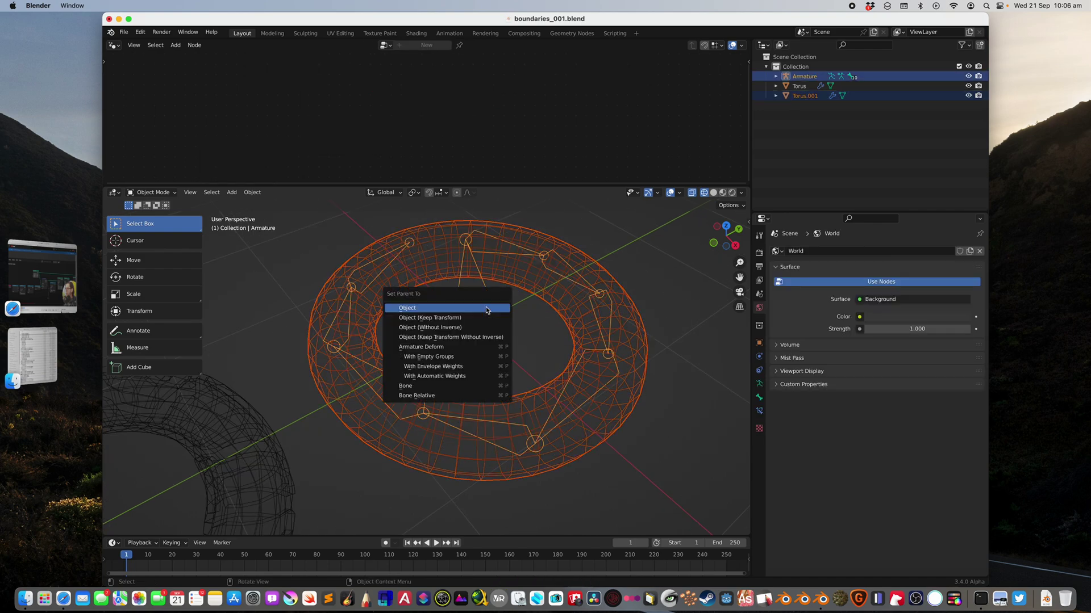
pyautogui.click(450, 376)
pyautogui.scroll(-3, 482, 345)
pyautogui.press('super+s')
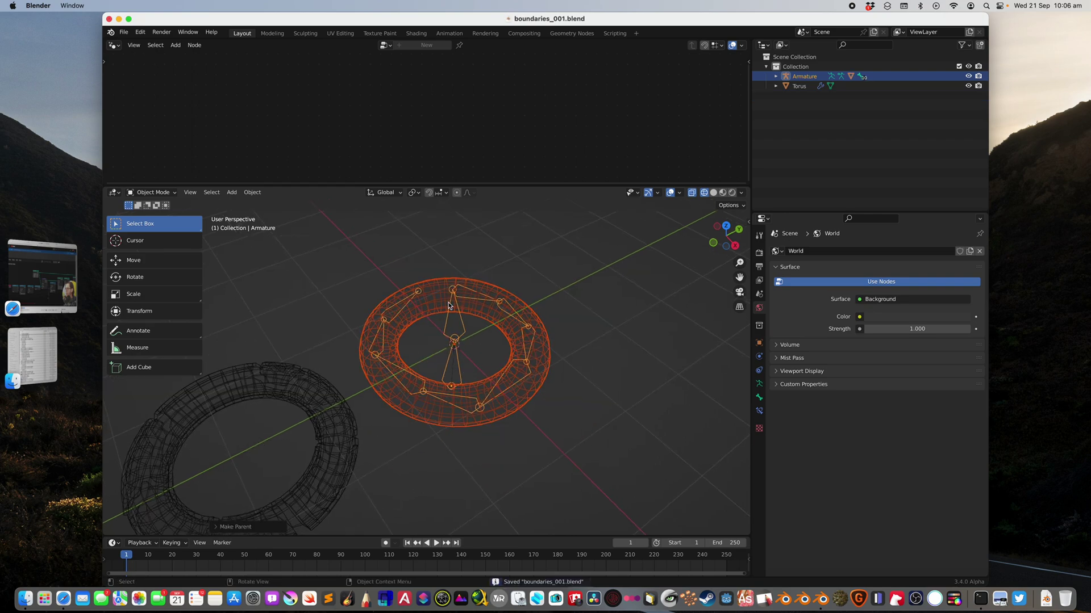
# Try rotating two of the ring bones in Pose Mode, cancel the rotations and return to Object Mode.
pyautogui.click(414, 297)
pyautogui.click(163, 194)
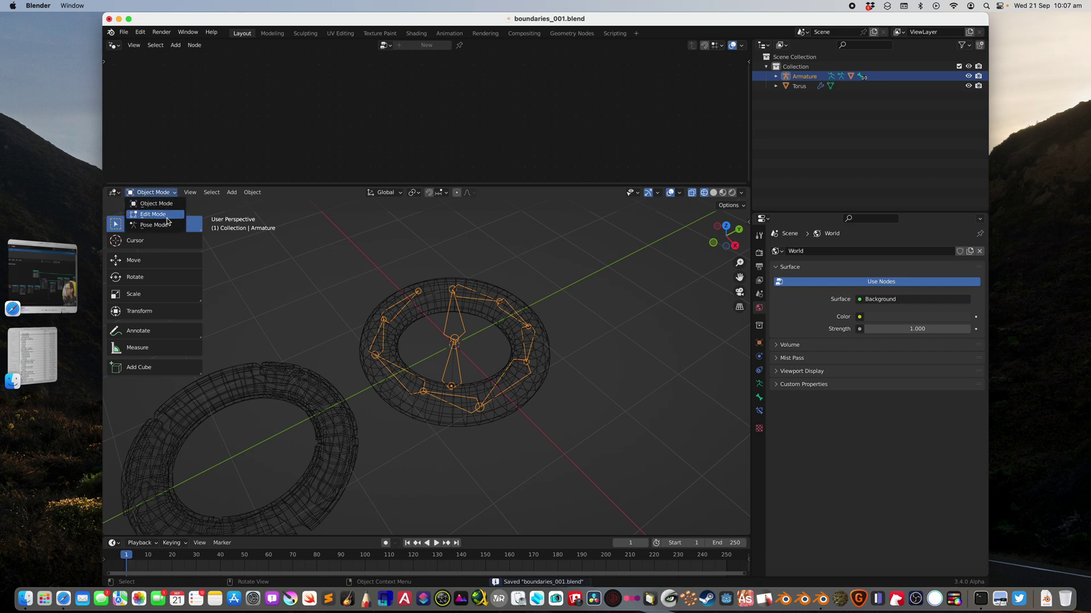
pyautogui.click(149, 226)
pyautogui.click(380, 348)
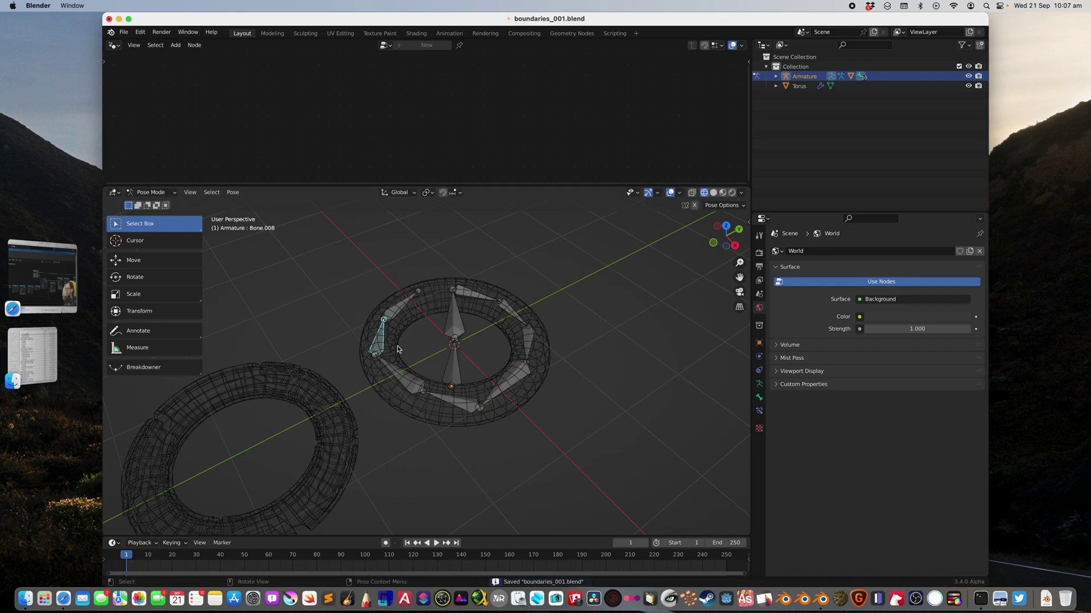
pyautogui.press('r')
pyautogui.rightClick(482, 400)
pyautogui.click(514, 387)
pyautogui.press('r')
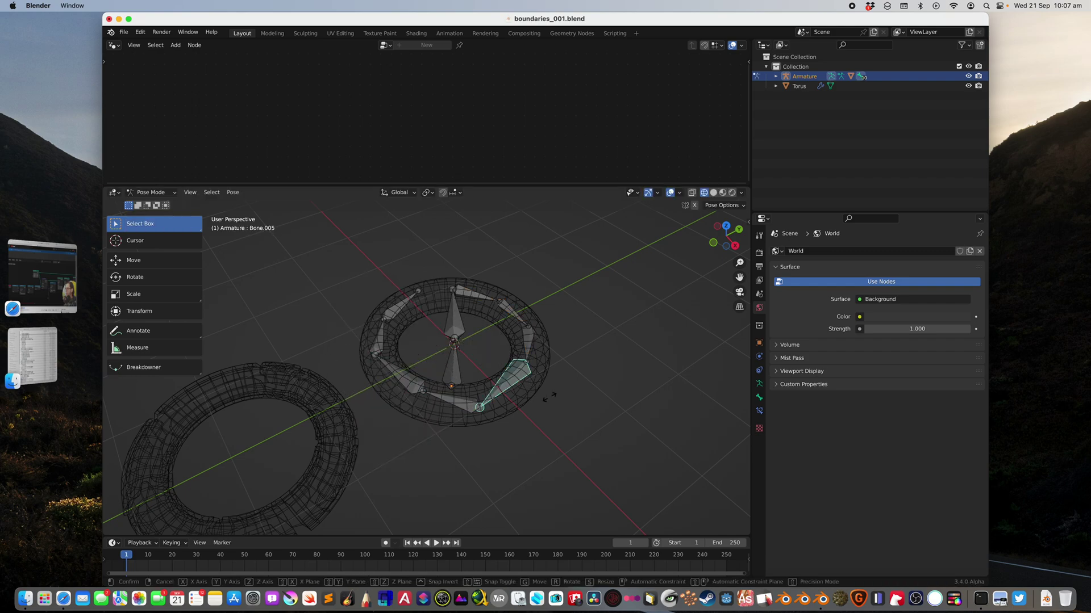
pyautogui.press('Escape')
pyautogui.click(160, 195)
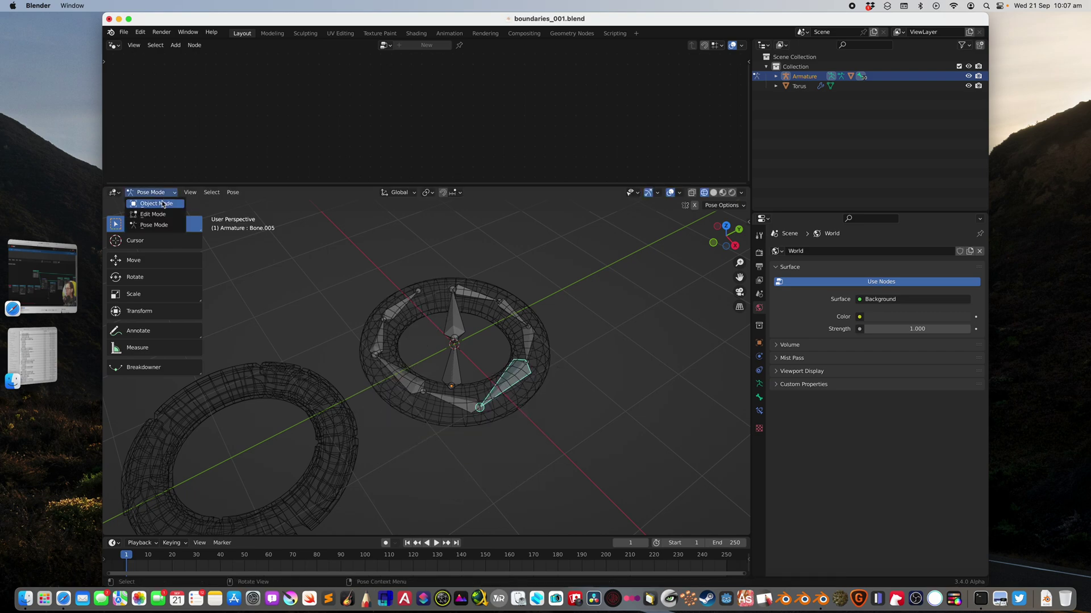
pyautogui.click(155, 203)
# Move the Armature modifier above the GeometryNodes modifier in the plain torus's modifier stack.
pyautogui.moveTo(574, 318); pyautogui.dragTo(525, 364, button='middle')
pyautogui.press('super+s')
pyautogui.click(523, 315)
pyautogui.click(505, 323)
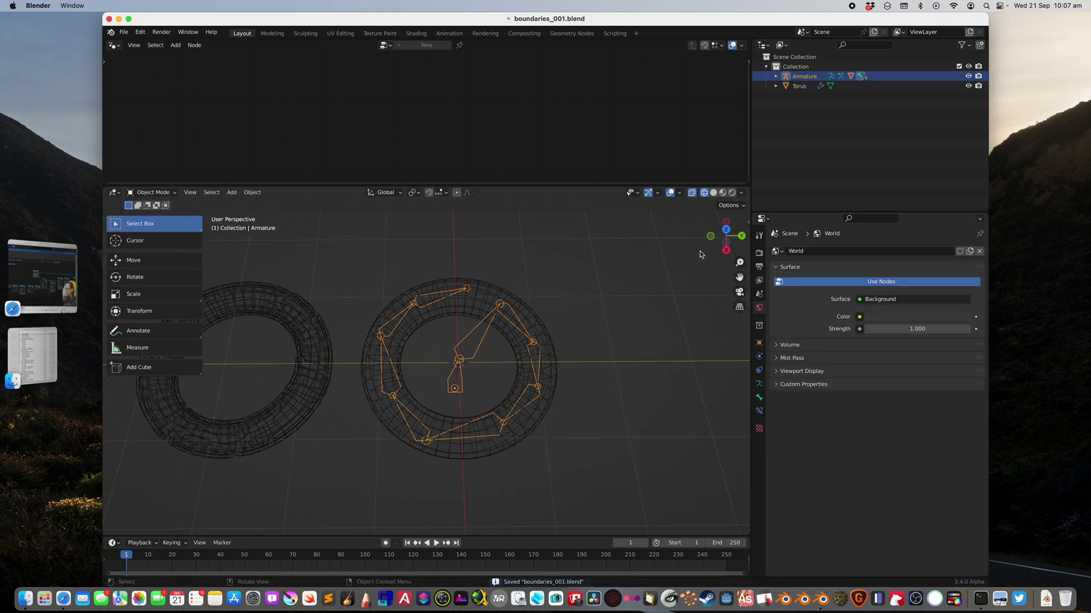
pyautogui.click(726, 230)
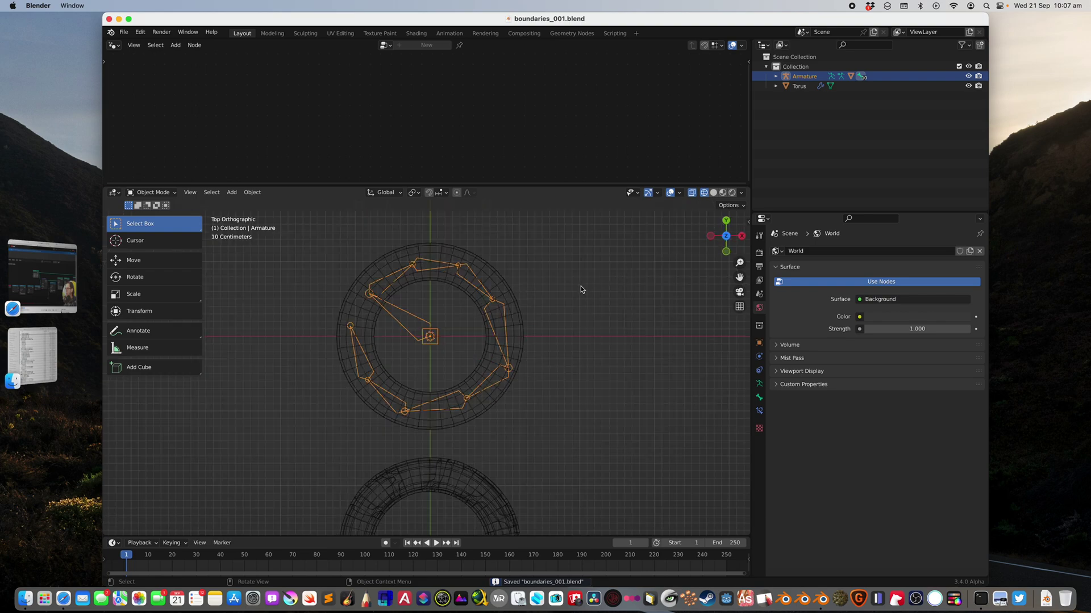
pyautogui.click(486, 321)
pyautogui.scroll(1, 525, 333)
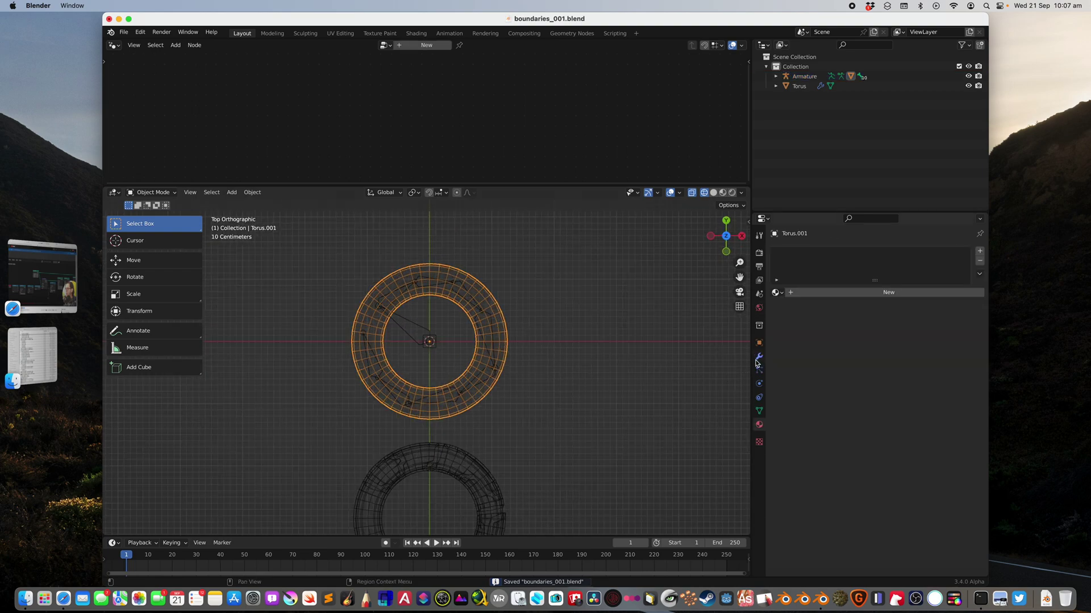
pyautogui.click(758, 357)
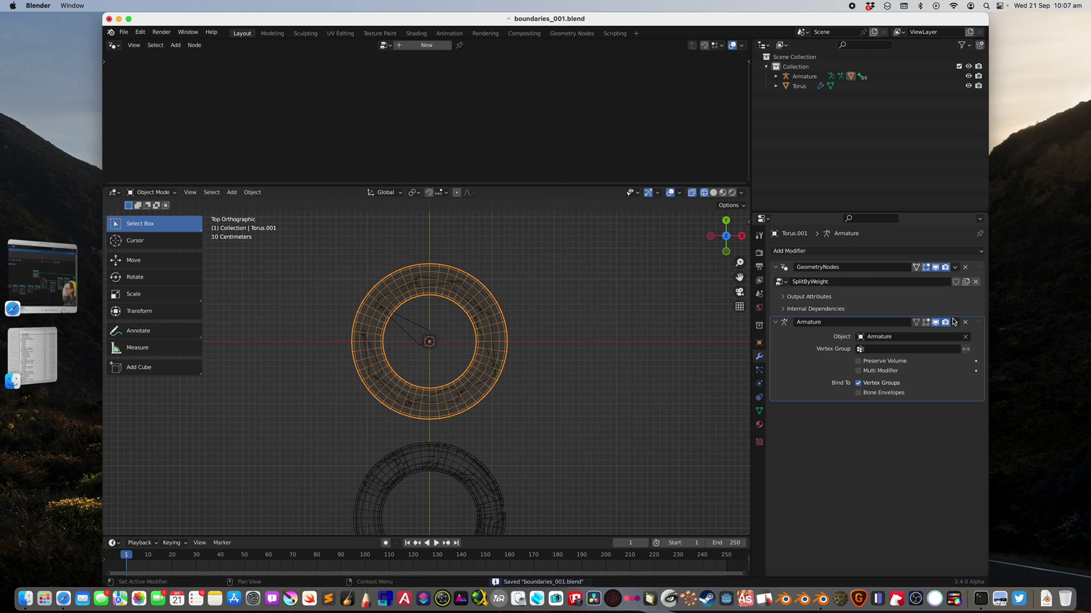
pyautogui.moveTo(978, 322); pyautogui.dragTo(972, 259)
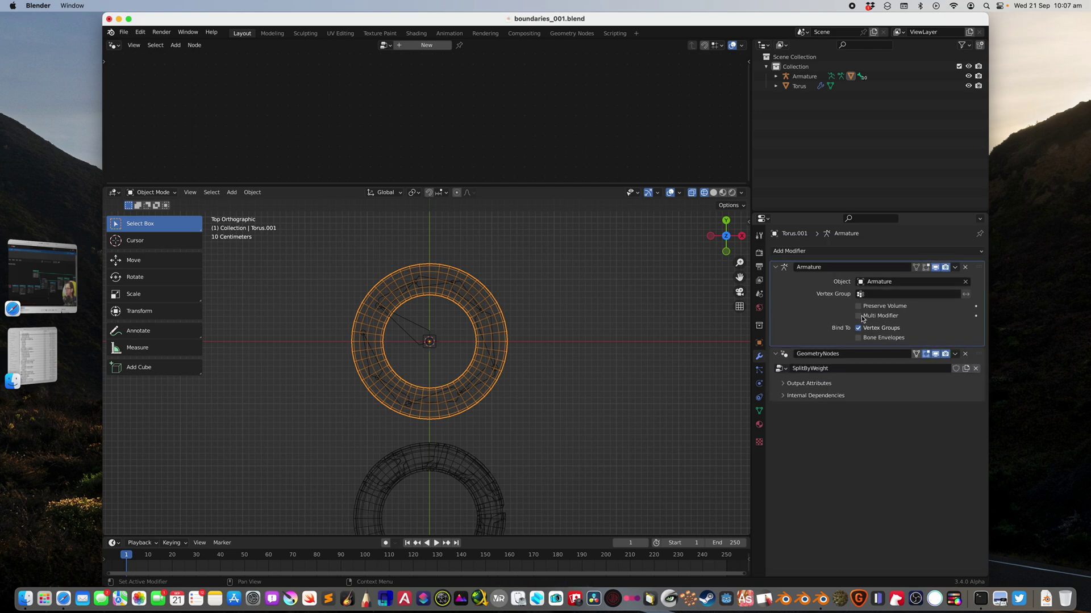
# Save the file and select the armature inside the plain torus.
pyautogui.scroll(2, 509, 319)
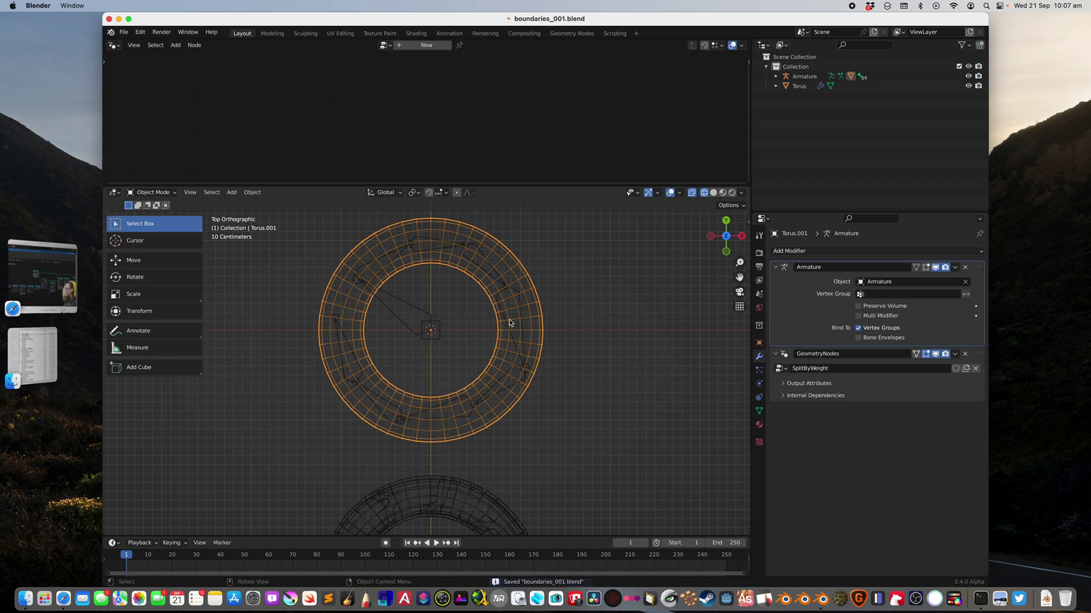
pyautogui.hotkey('ctrl', 's')
pyautogui.click(514, 292)
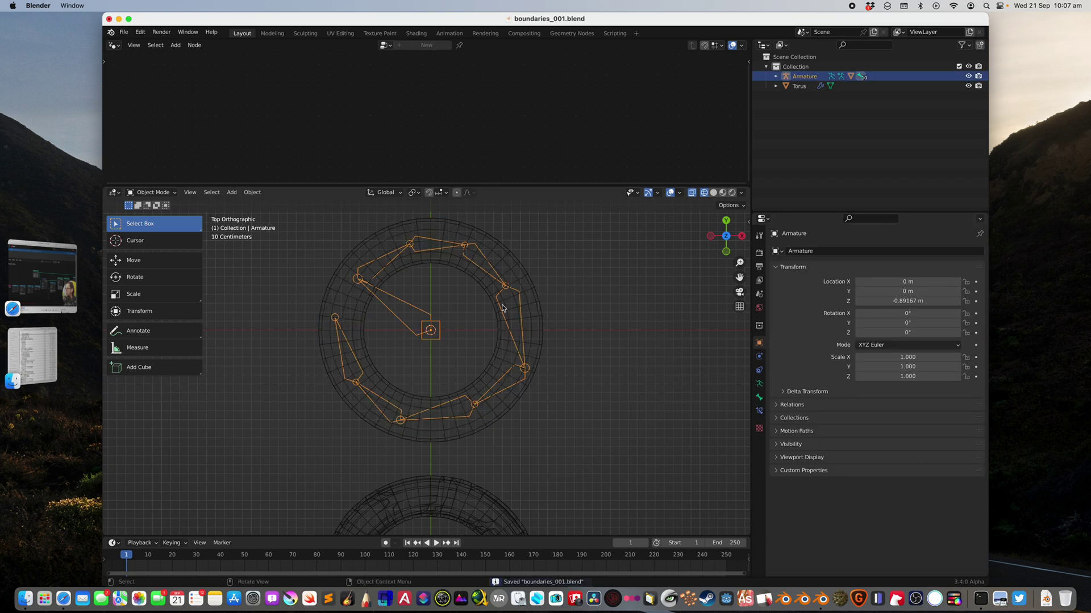
# Open the rigged torus's SplitByWeight node tree and delete the Material Selection node feeding Face Set Boundaries.
pyautogui.click(503, 265)
pyautogui.click(978, 353)
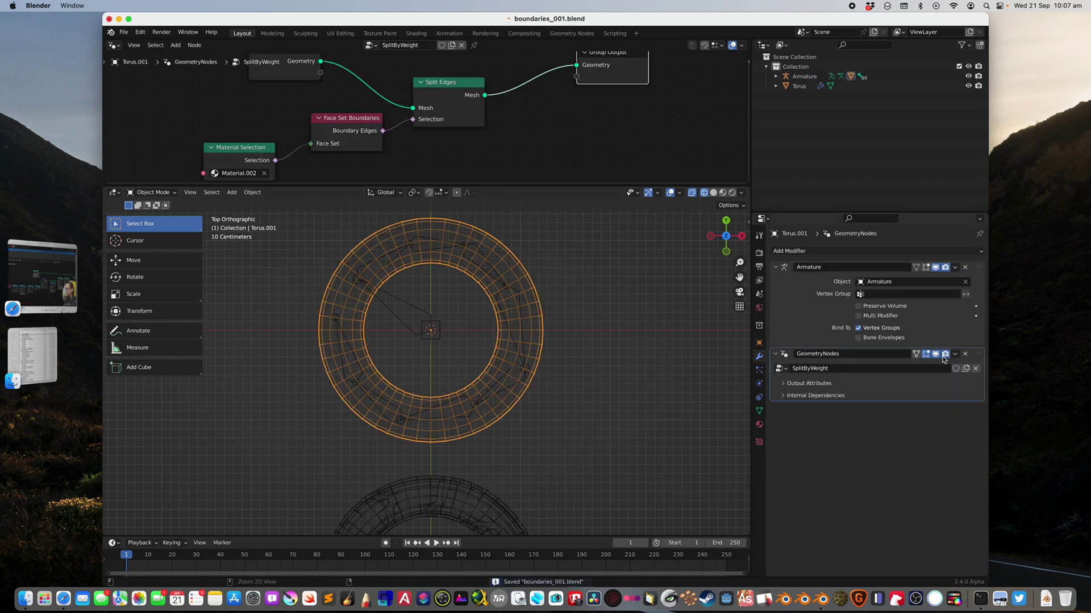
pyautogui.moveTo(402, 183); pyautogui.dragTo(318, 277)
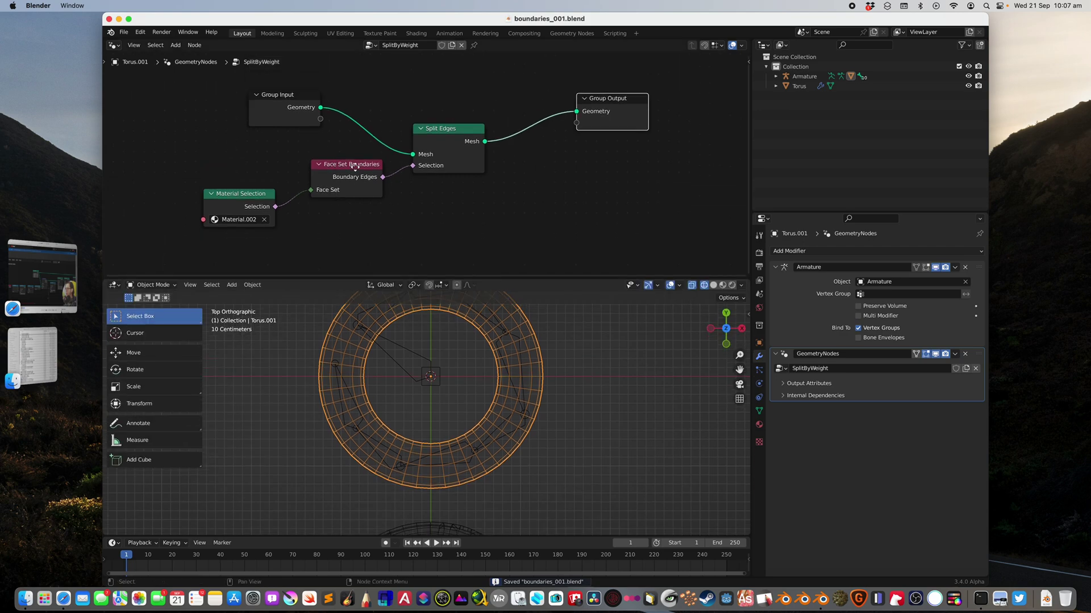
pyautogui.moveTo(355, 167); pyautogui.dragTo(372, 142, button='middle')
pyautogui.scroll(2, 372, 142)
pyautogui.moveTo(223, 172)
pyautogui.mouseDown()
pyautogui.moveTo(234, 161)
pyautogui.moveTo(220, 177)
pyautogui.mouseUp()
pyautogui.moveTo(220, 177); pyautogui.dragTo(263, 192, button='middle')
pyautogui.press('x')
# Add a Named Attribute node beside the Face Set Boundaries node.
pyautogui.hotkey('shift', 'a')
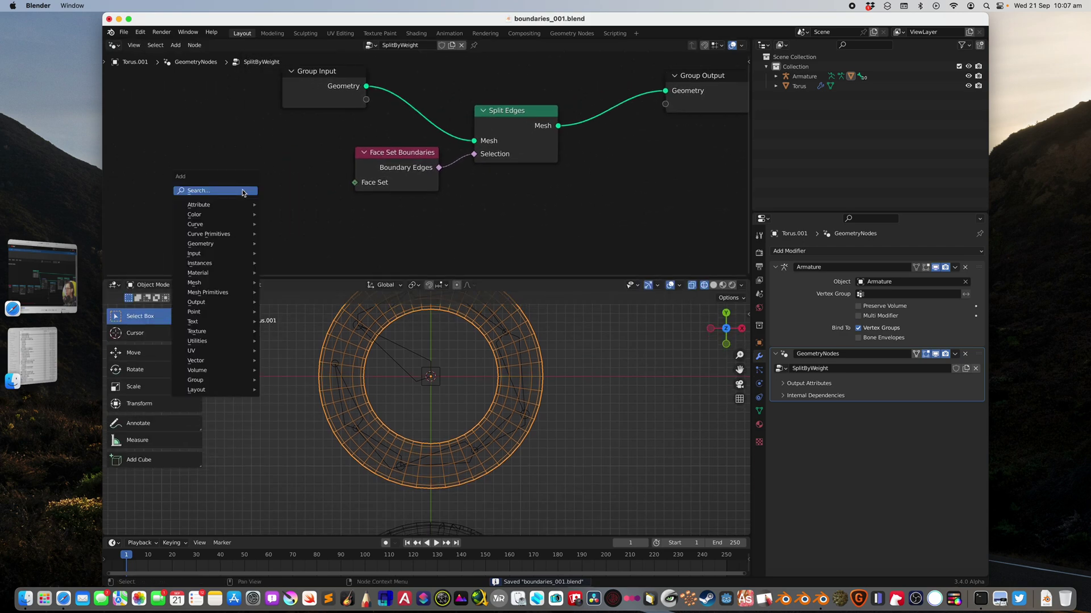
pyautogui.write('a')
pyautogui.press('BackSpace')
pyautogui.write('wei')
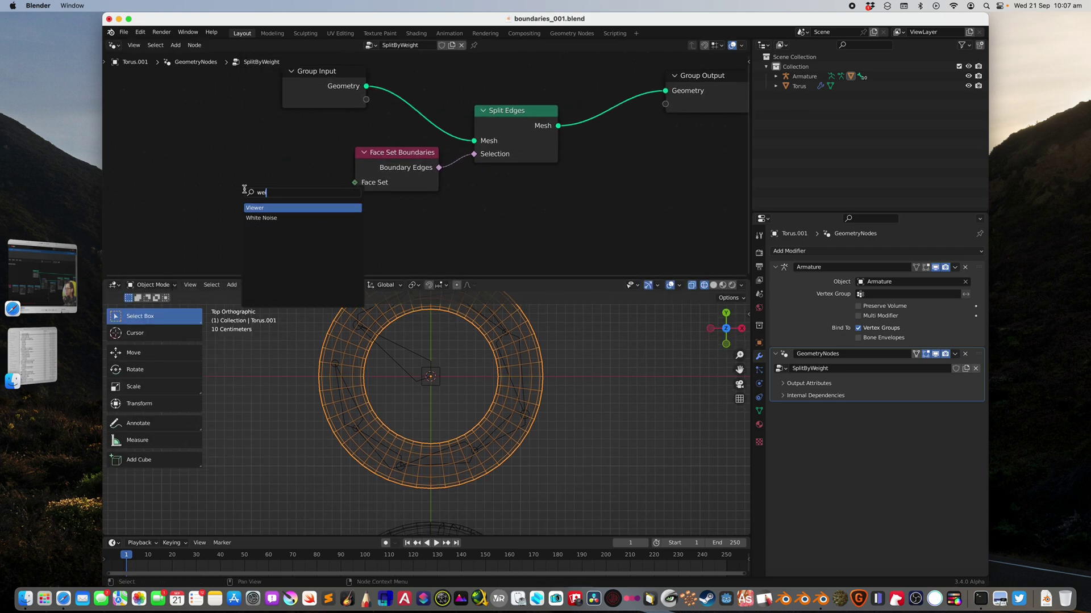
pyautogui.write('ghatt')
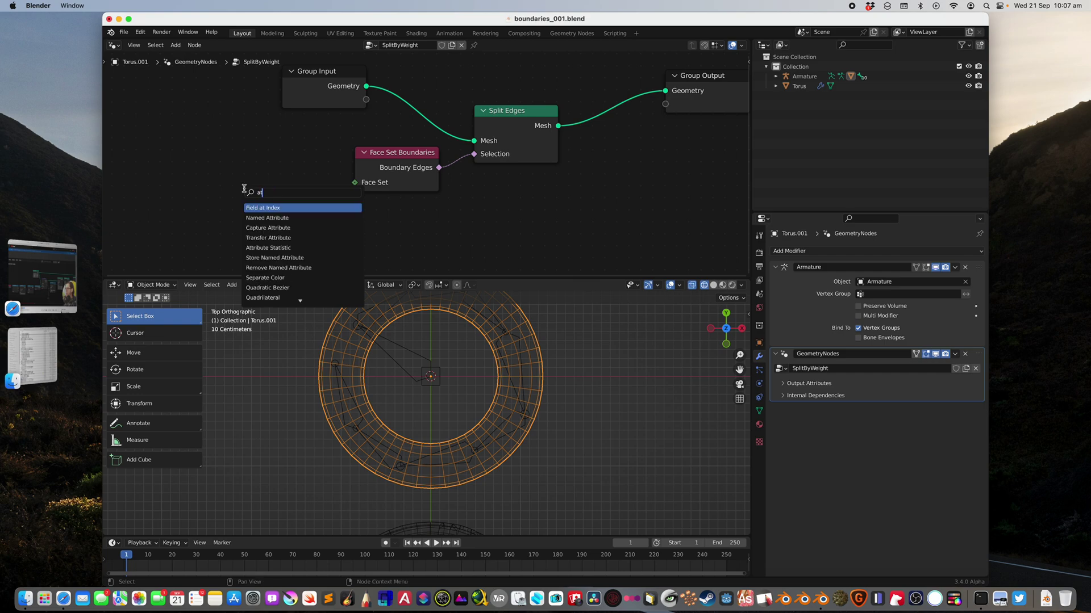
pyautogui.press('Return')
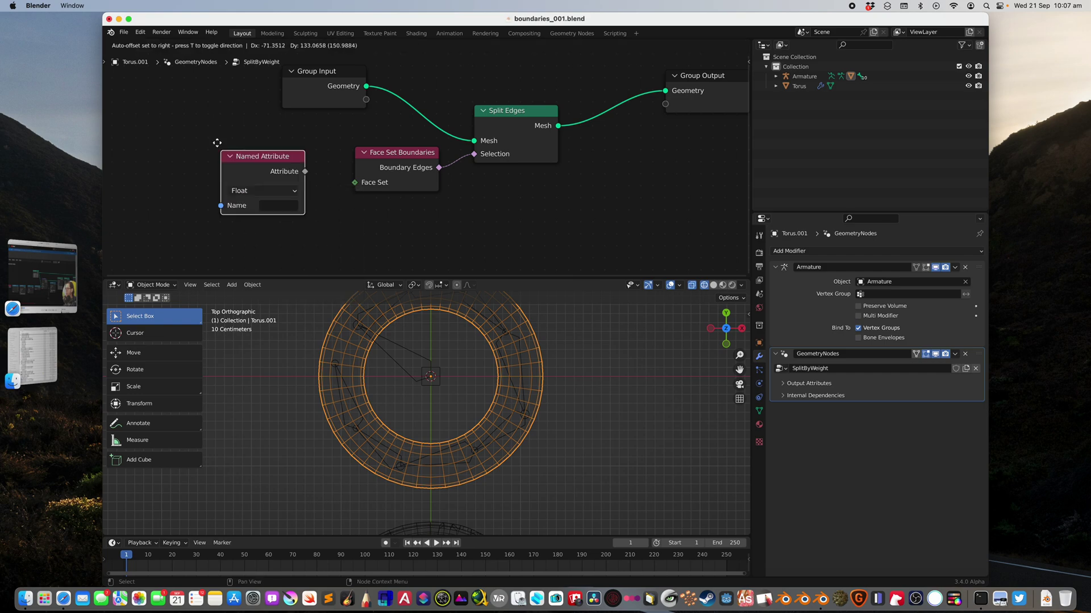
pyautogui.click(214, 139)
# Set the Named Attribute name to Bone.001 and connect its output to the Face Set input of Face Set Boundaries.
pyautogui.click(267, 200)
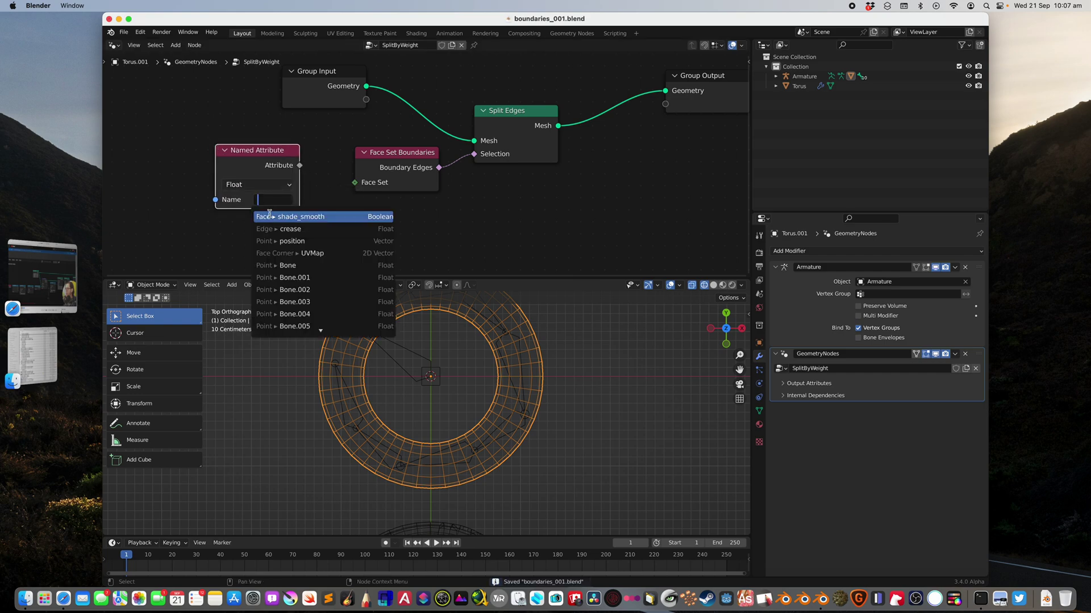
pyautogui.click(295, 277)
pyautogui.press('g')
pyautogui.click(251, 181)
pyautogui.moveTo(241, 166); pyautogui.dragTo(355, 183)
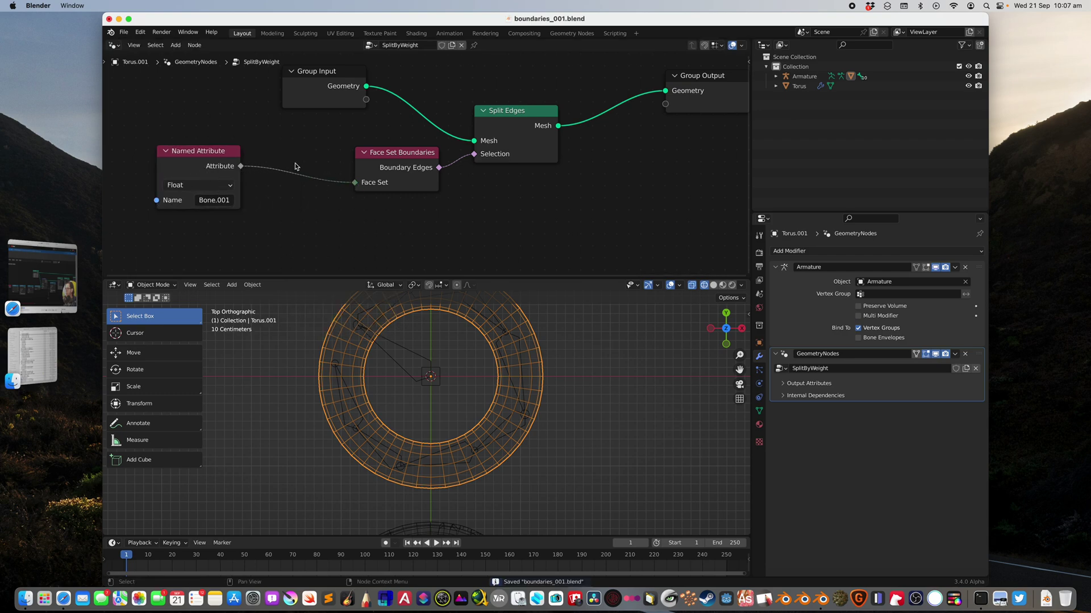
pyautogui.hotkey('shift', 'a')
pyautogui.write('math')
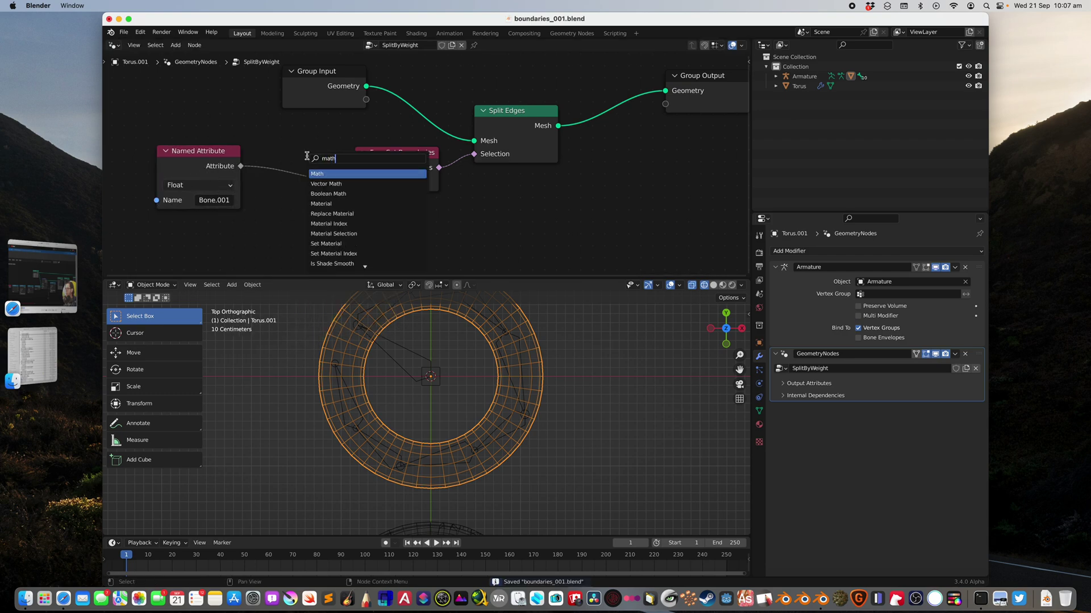
pyautogui.press('Return')
pyautogui.click(242, 140)
pyautogui.scroll(-2, 307, 174)
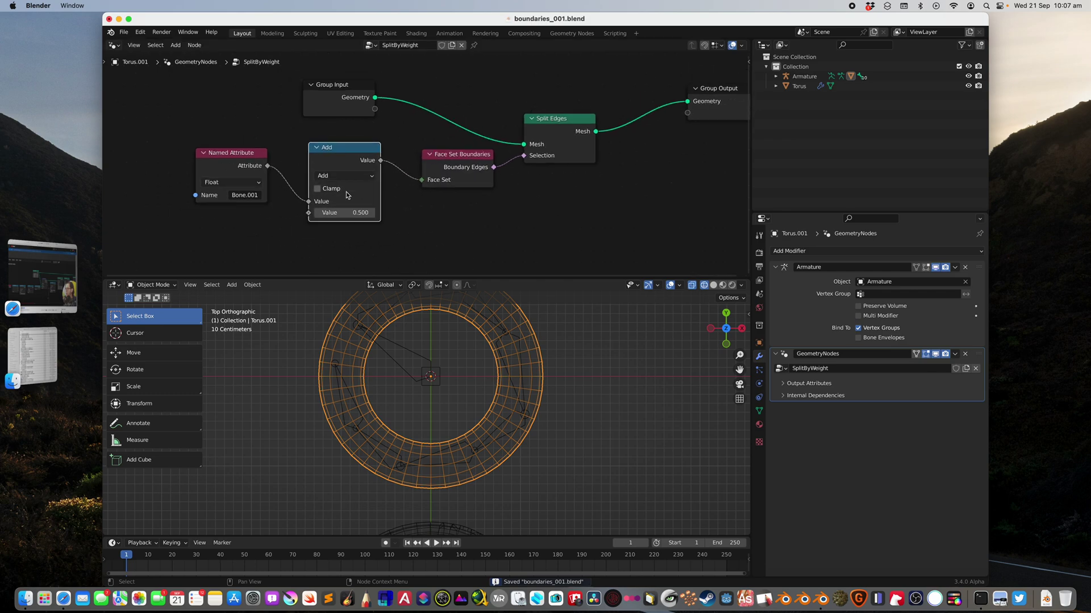
pyautogui.click(344, 175)
pyautogui.press('Escape')
pyautogui.press('x')
# Add a Compare node between the Named Attribute and Face Set Boundaries nodes.
pyautogui.hotkey('shift', 'a')
pyautogui.write('comp')
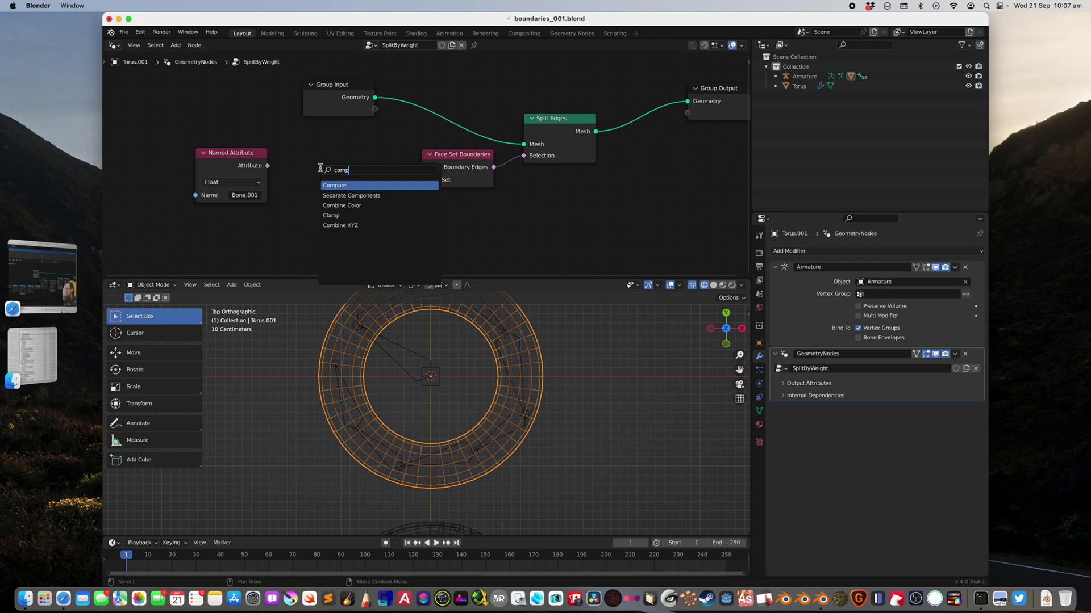
pyautogui.press('Return')
pyautogui.click(320, 168)
# Save the project as a new version named boundaries_002.blend.
pyautogui.press('super+s')
pyautogui.click(124, 33)
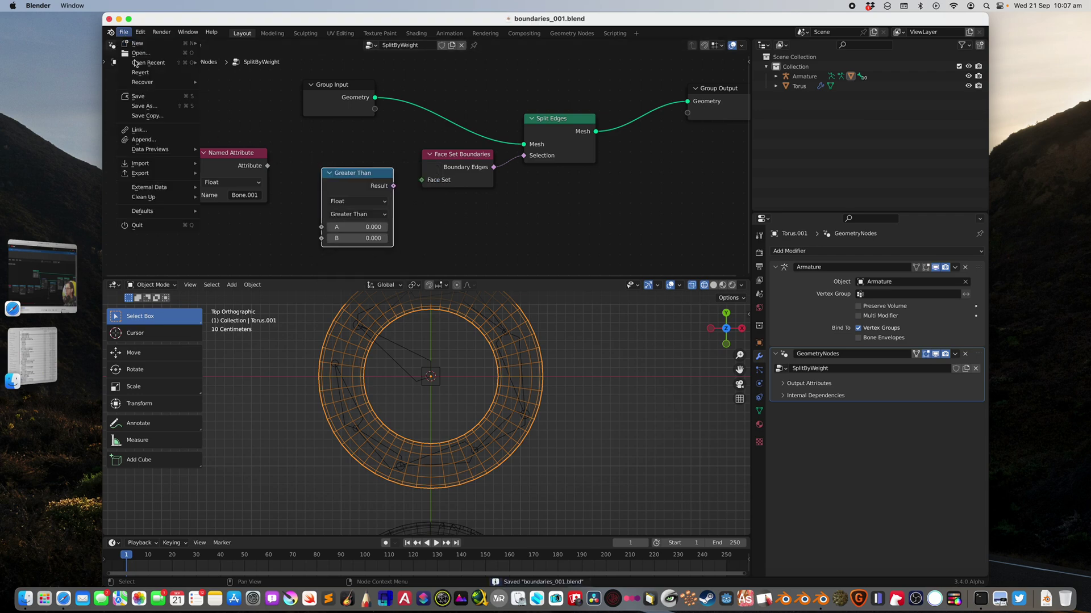
pyautogui.click(144, 105)
pyautogui.click(723, 526)
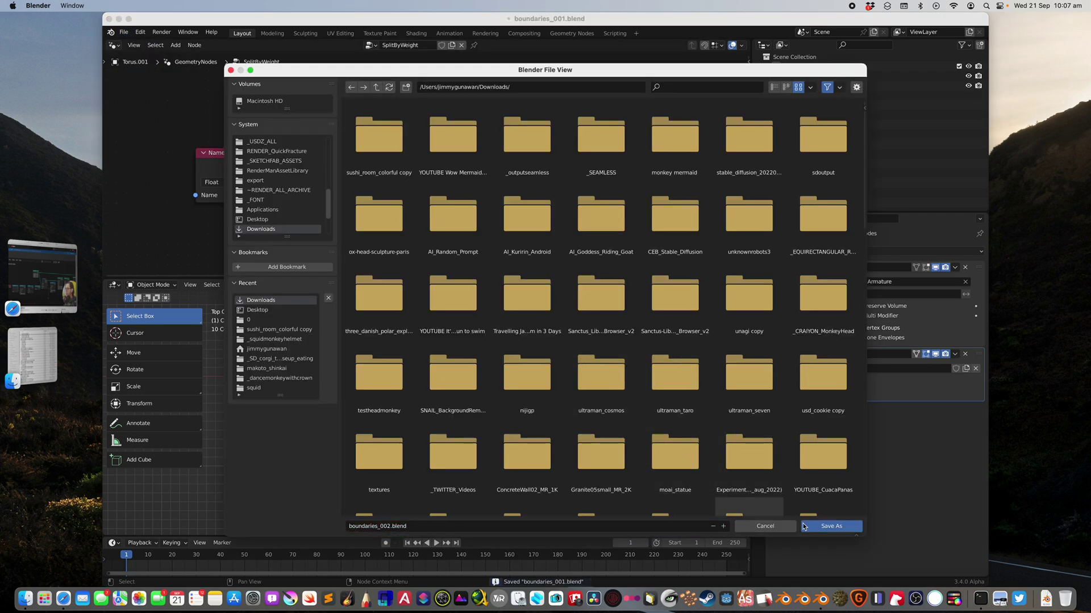
pyautogui.click(804, 526)
# Wire the Named Attribute into the Compare node's A input and its result into Face Set, then tidy the node layout.
pyautogui.moveTo(267, 165); pyautogui.dragTo(322, 227)
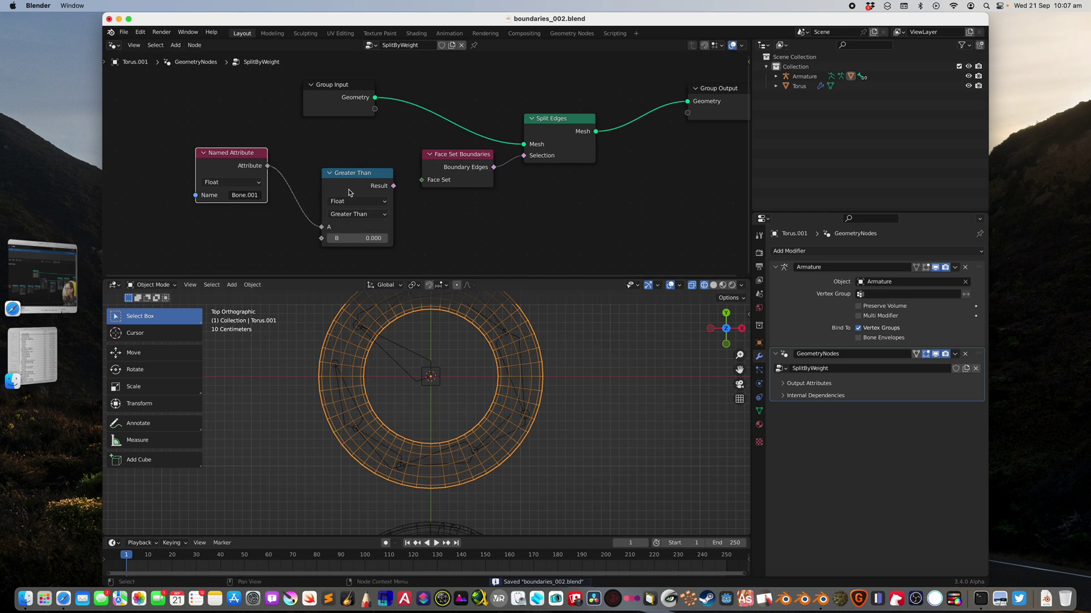
pyautogui.moveTo(349, 193); pyautogui.dragTo(422, 180)
pyautogui.moveTo(514, 336); pyautogui.dragTo(546, 359, button='middle')
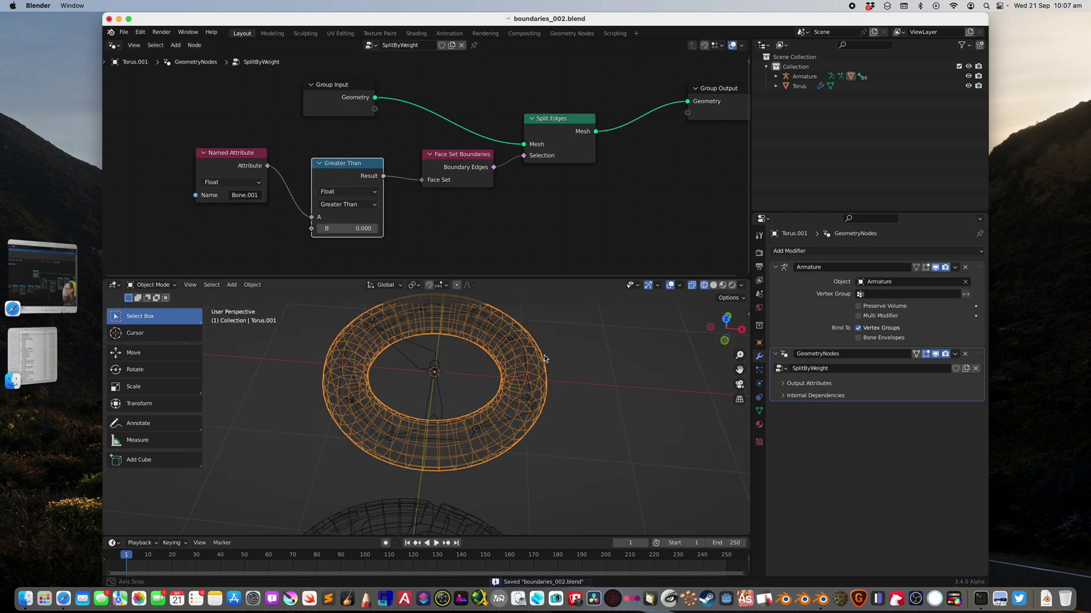
pyautogui.moveTo(461, 165); pyautogui.dragTo(447, 174)
pyautogui.moveTo(543, 121); pyautogui.dragTo(532, 103)
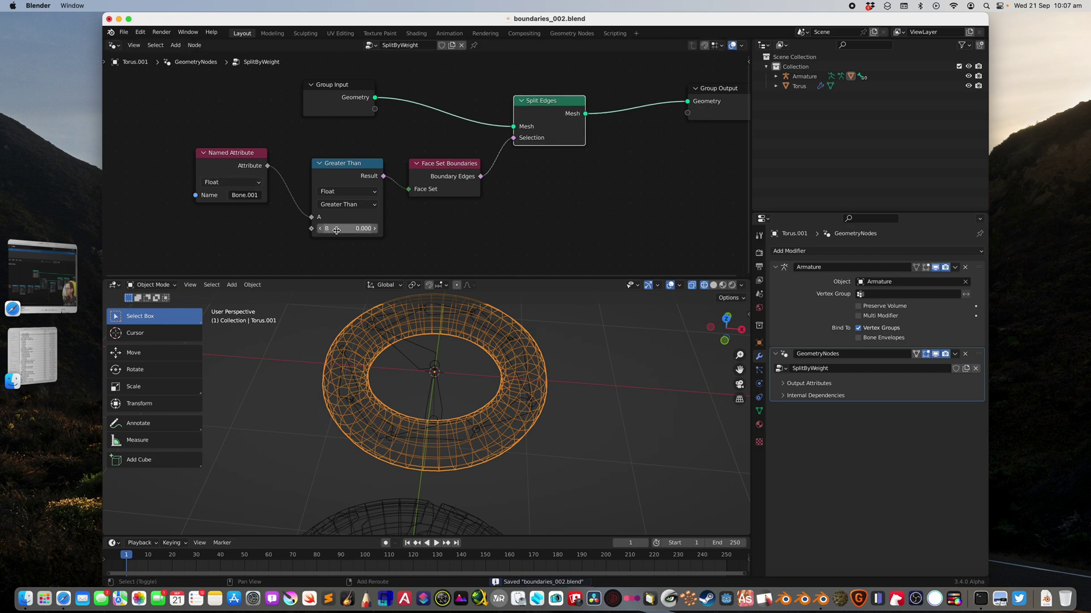
# Try the Compare node with the Greater Than operation and a B threshold of 1.140.
pyautogui.click(344, 205)
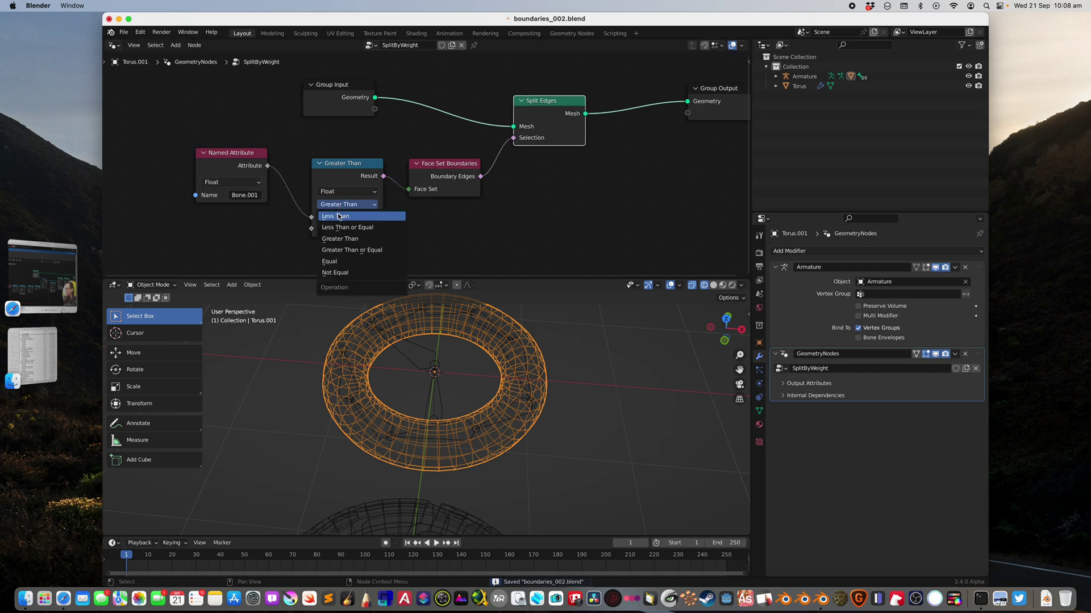
pyautogui.click(353, 239)
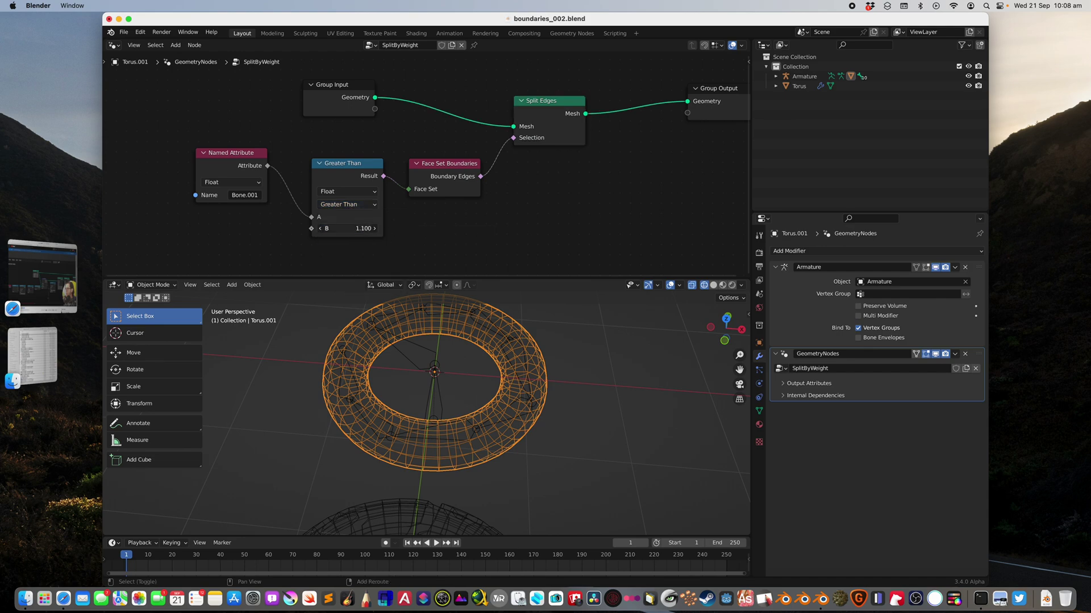
pyautogui.moveTo(351, 228); pyautogui.dragTo(354, 229)
# Try Bone.002 and then set the Named Attribute to Bone.003, moving the node closer to the Compare node.
pyautogui.click(249, 196)
pyautogui.click(255, 283)
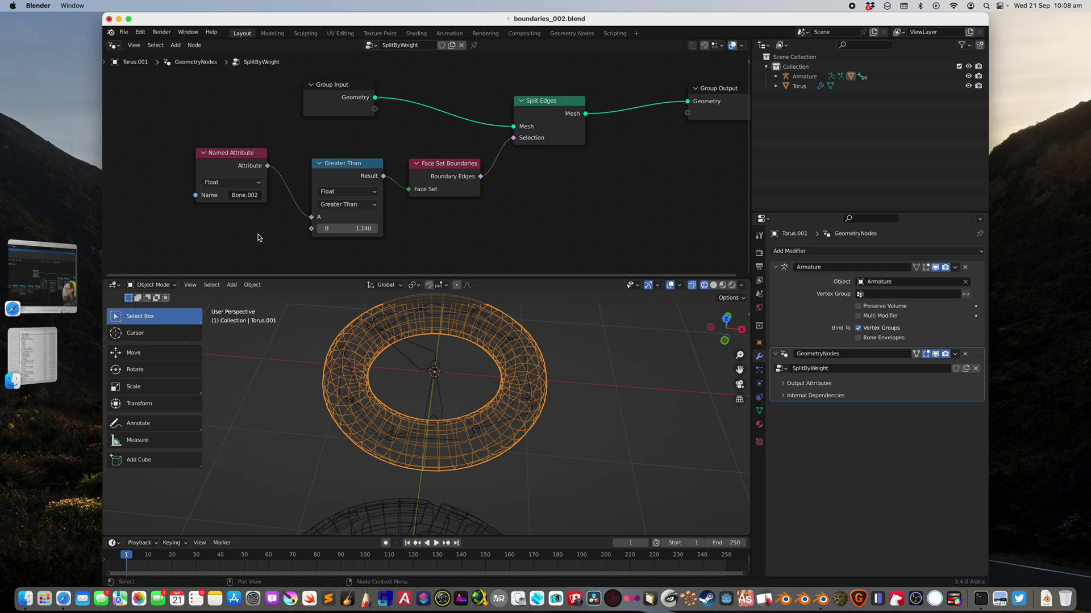
pyautogui.click(250, 194)
pyautogui.click(259, 289)
pyautogui.press('g')
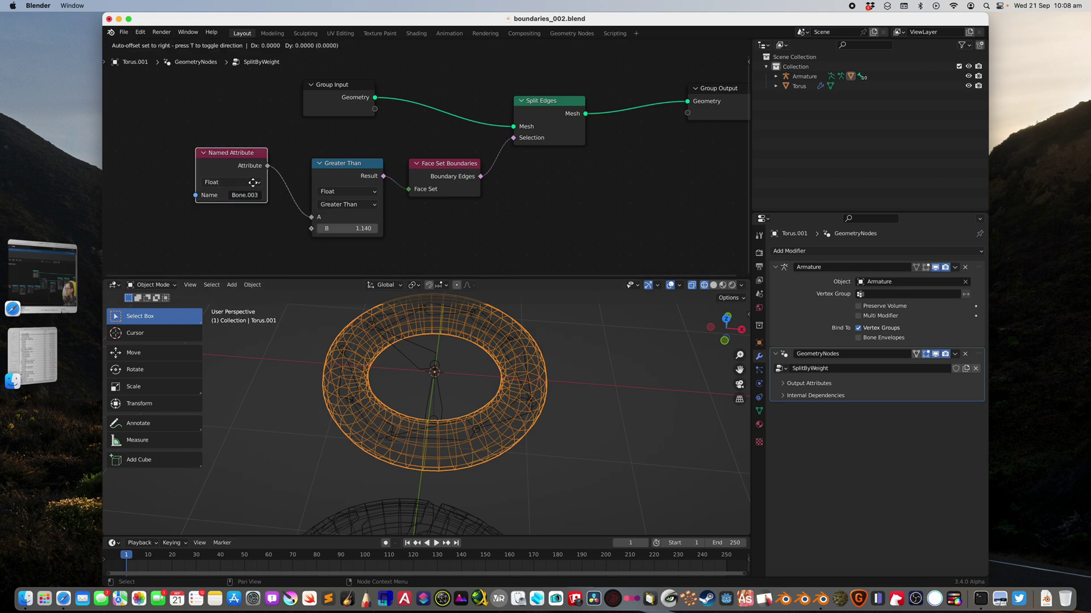
pyautogui.click(272, 203)
pyautogui.moveTo(414, 335); pyautogui.dragTo(399, 341, button='middle')
pyautogui.click(261, 203)
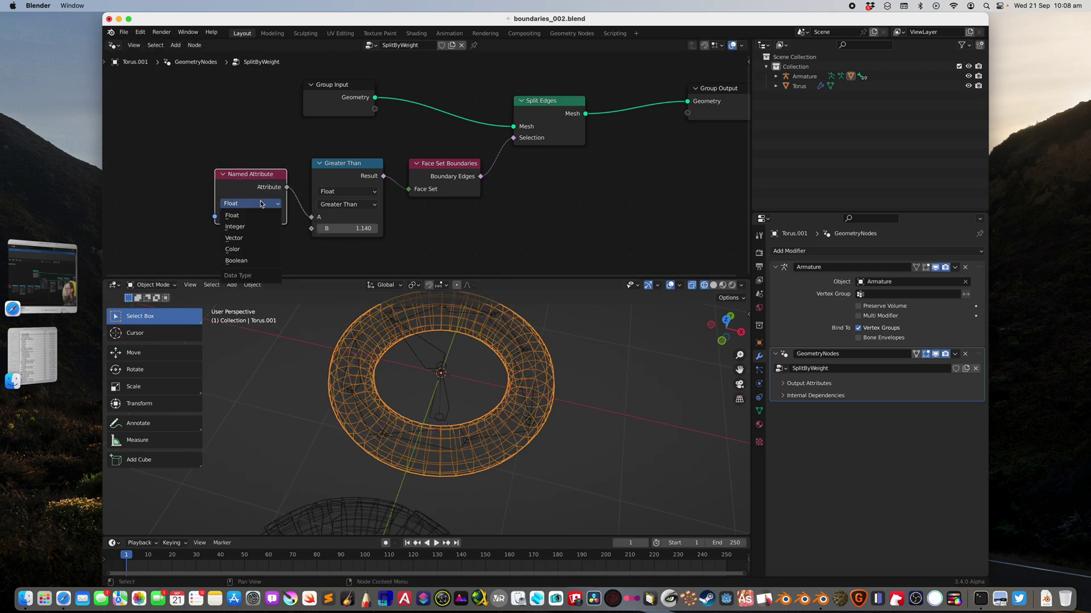
# Save the file and try the Compare node's Less Than operation with a B threshold of 1.840.
pyautogui.click(347, 182)
pyautogui.hotkey('ctrl', 's')
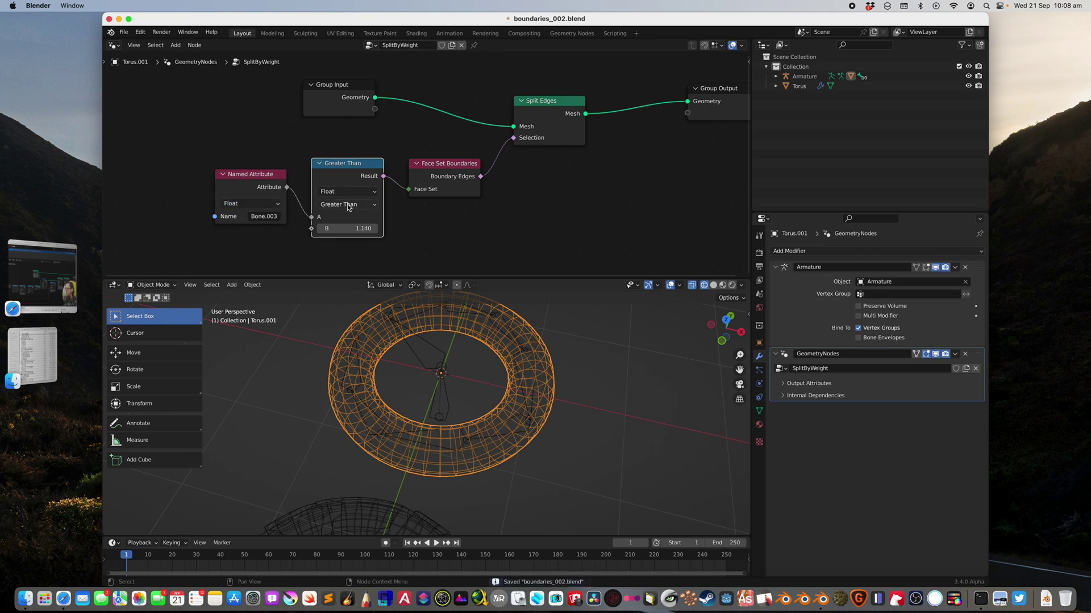
pyautogui.click(348, 206)
pyautogui.click(349, 217)
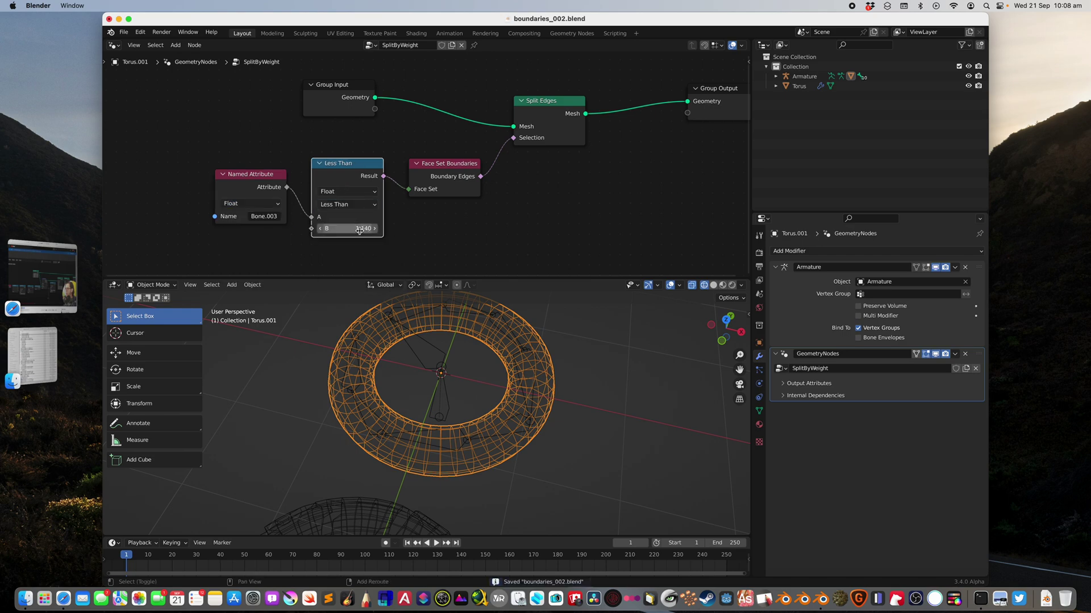
# Add a Smooth modifier with 6 repeats below GeometryNodes, reselect the GeometryNodes modifier and save the file.
pyautogui.click(789, 251)
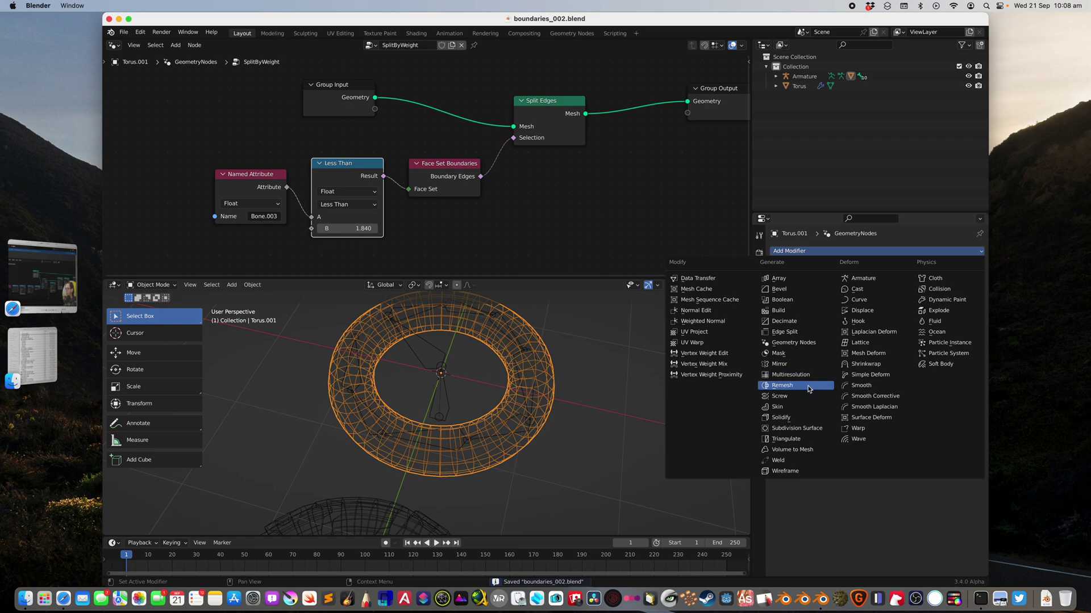
pyautogui.click(855, 386)
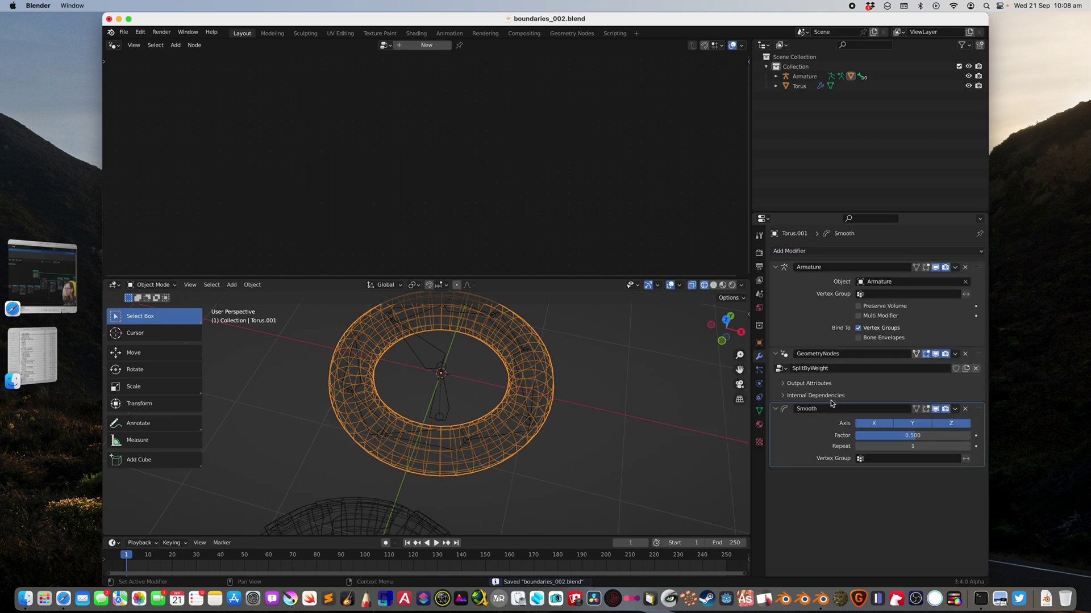
pyautogui.moveTo(966, 446); pyautogui.dragTo(1002, 446)
pyautogui.click(976, 352)
pyautogui.press('super+s')
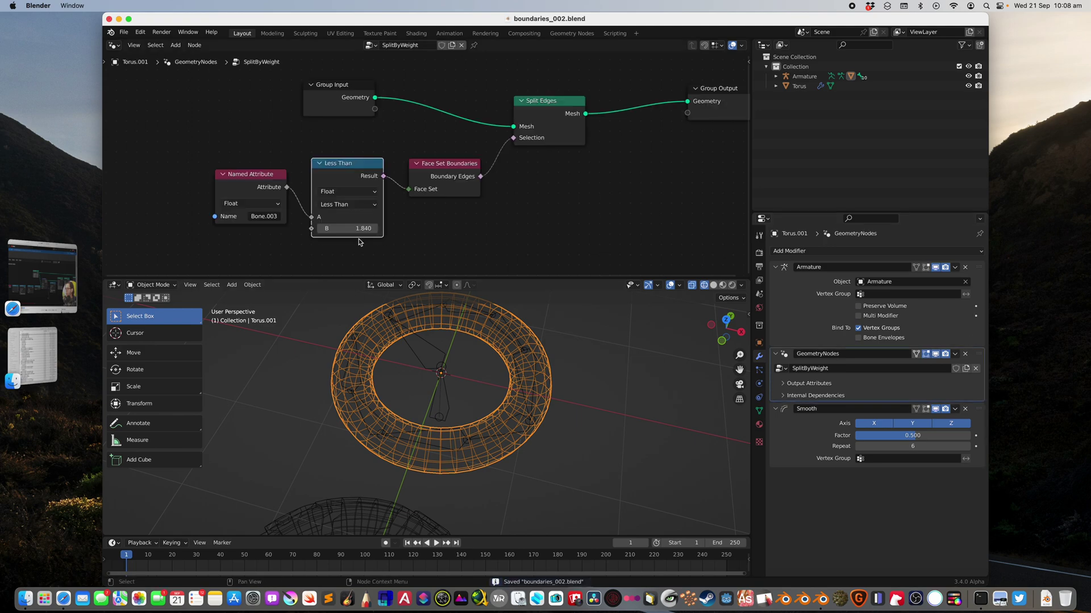
# Switch the Compare node back to Greater Than and set its B threshold to 0.820.
pyautogui.click(343, 205)
pyautogui.click(349, 238)
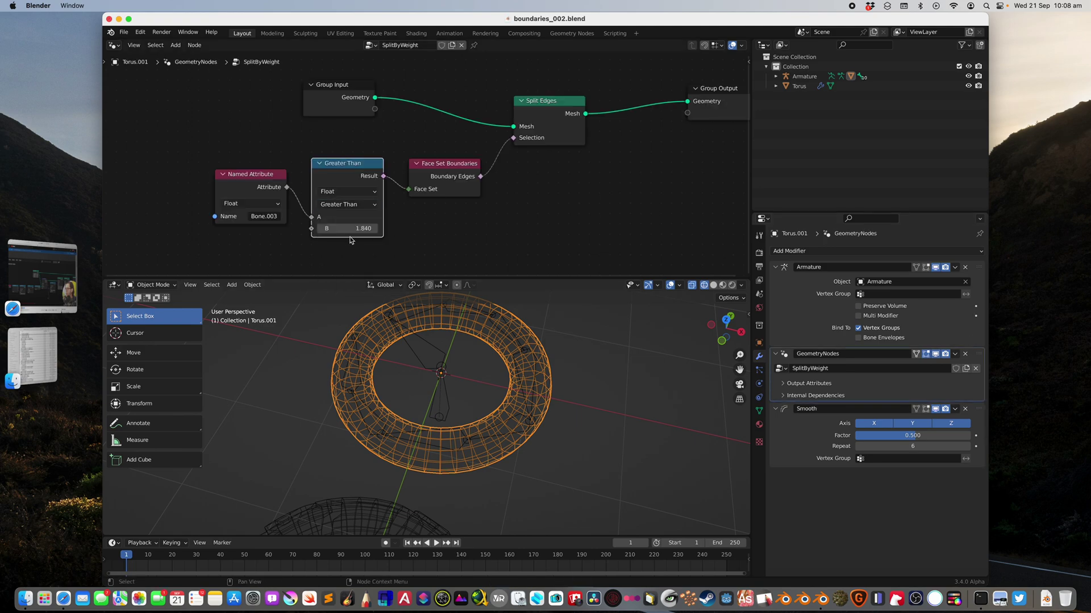
pyautogui.moveTo(349, 228); pyautogui.dragTo(252, 228)
# Display the split torus in solid shading in an enlarged 3D viewport and save the file.
pyautogui.moveTo(472, 278); pyautogui.dragTo(482, 210)
pyautogui.scroll(3, 503, 311)
pyautogui.moveTo(529, 273); pyautogui.dragTo(487, 328, button='middle')
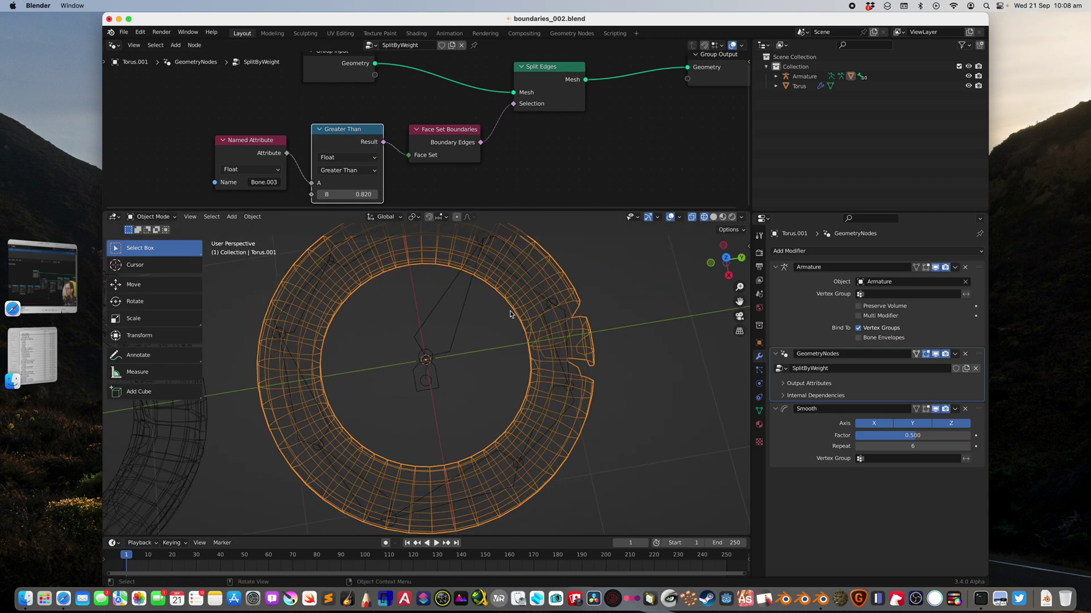
pyautogui.click(714, 217)
pyautogui.press('super+s')
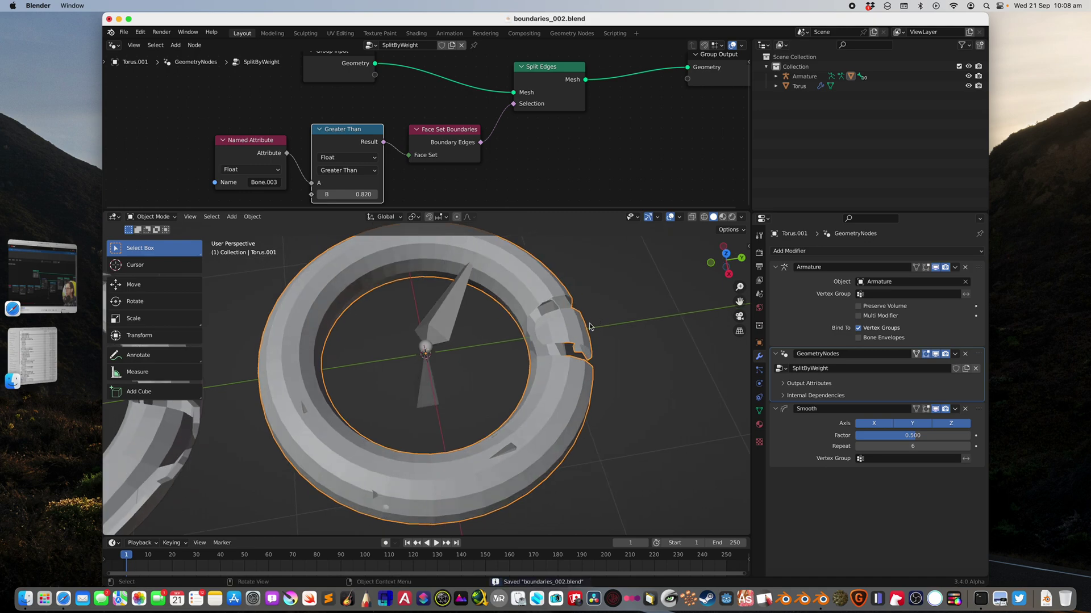
# Reduce the Smooth modifier's repeats to 4 and add a Solidify modifier with a thickness of 0.032 m.
pyautogui.moveTo(601, 326); pyautogui.dragTo(601, 348, button='middle')
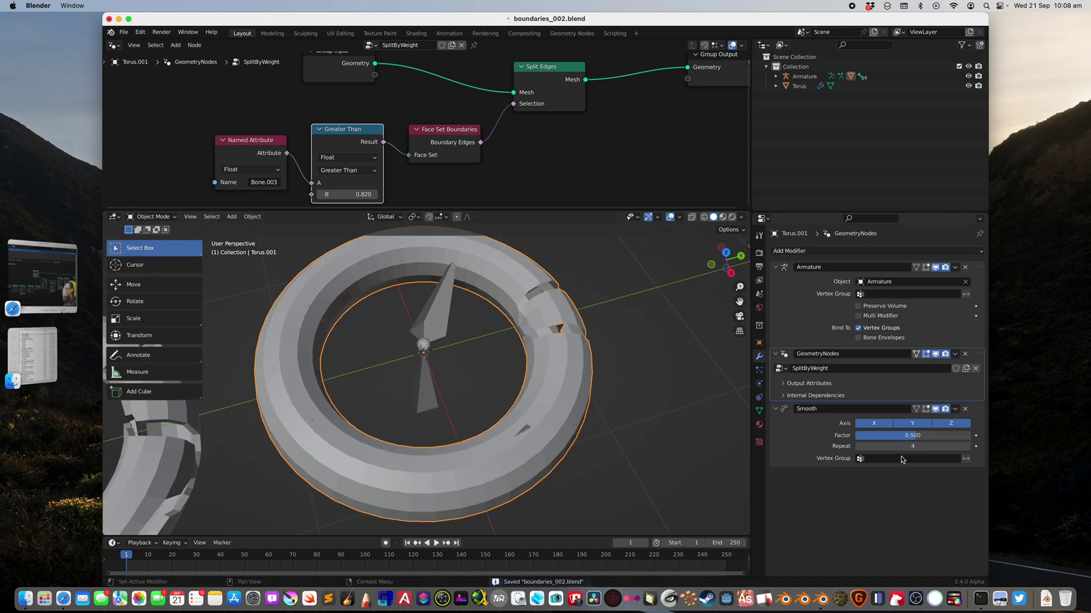
pyautogui.click(824, 251)
pyautogui.click(810, 417)
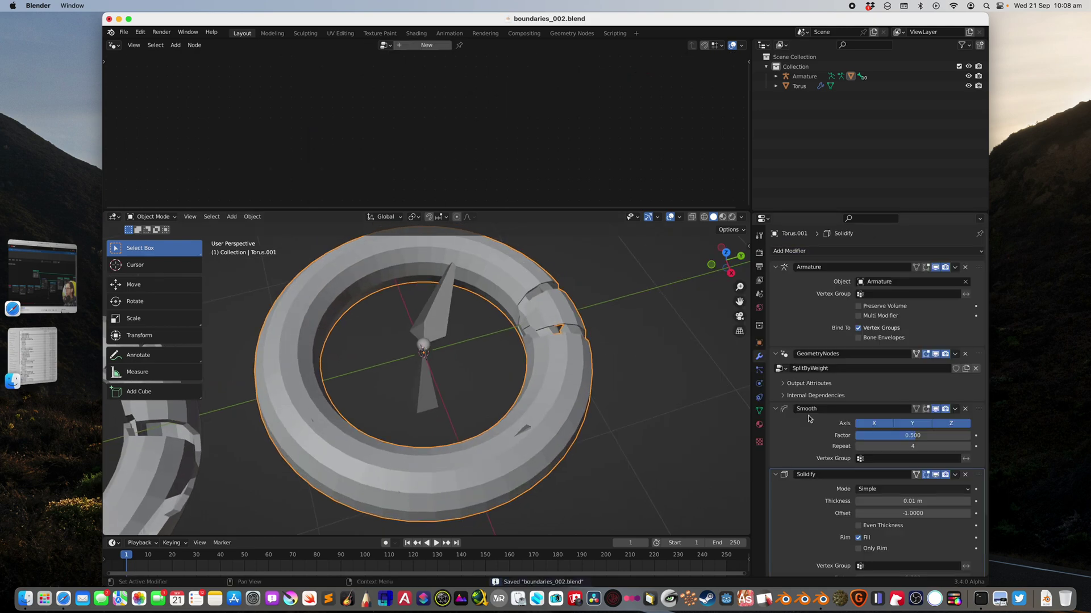
pyautogui.moveTo(909, 501); pyautogui.dragTo(932, 501)
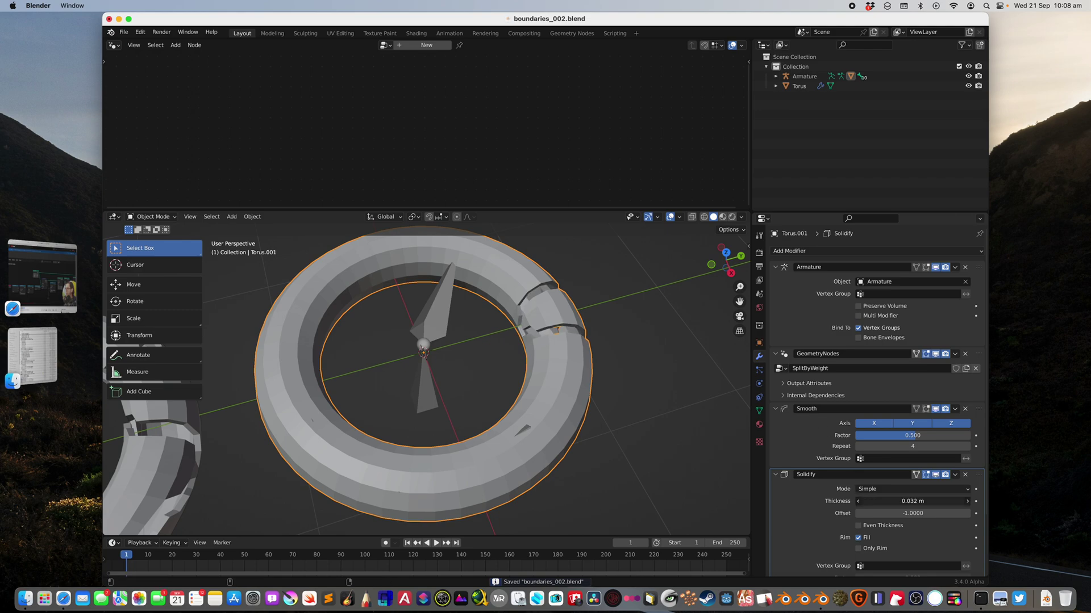
# Examine both split toruses side by side, then bring the rigged torus's SplitByWeight node tree back into view.
pyautogui.click(621, 343)
pyautogui.scroll(-2, 590, 355)
pyautogui.click(513, 341)
pyautogui.scroll(-2, 555, 329)
pyautogui.keyDown('shift'); pyautogui.moveTo(417, 361); pyautogui.dragTo(504, 361, button='middle'); pyautogui.keyUp('shift')
pyautogui.moveTo(504, 361); pyautogui.dragTo(497, 364, button='middle')
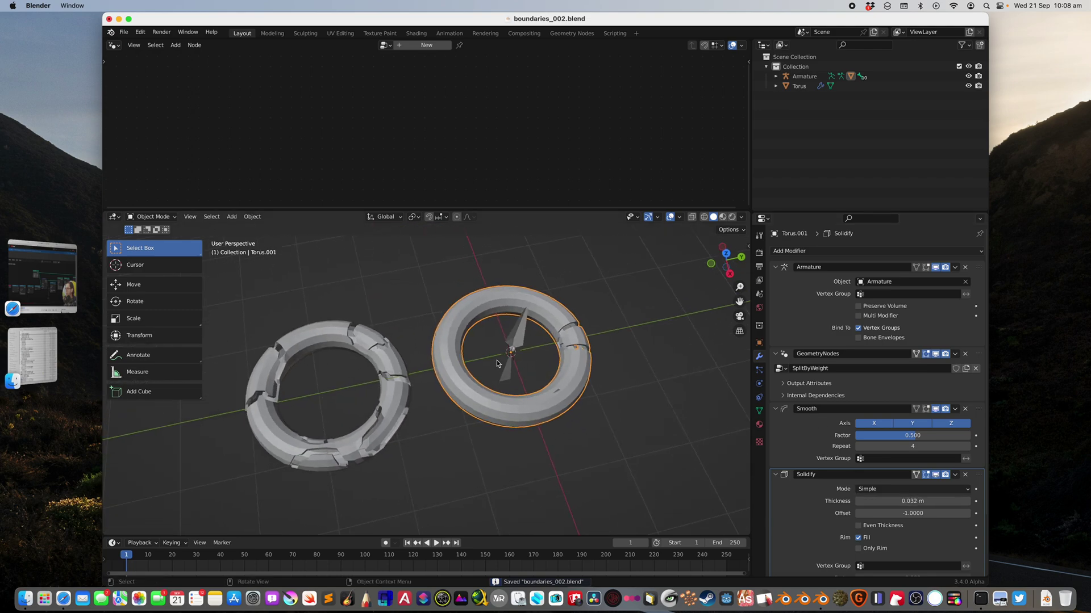
pyautogui.click(398, 361)
pyautogui.click(518, 308)
pyautogui.click(973, 364)
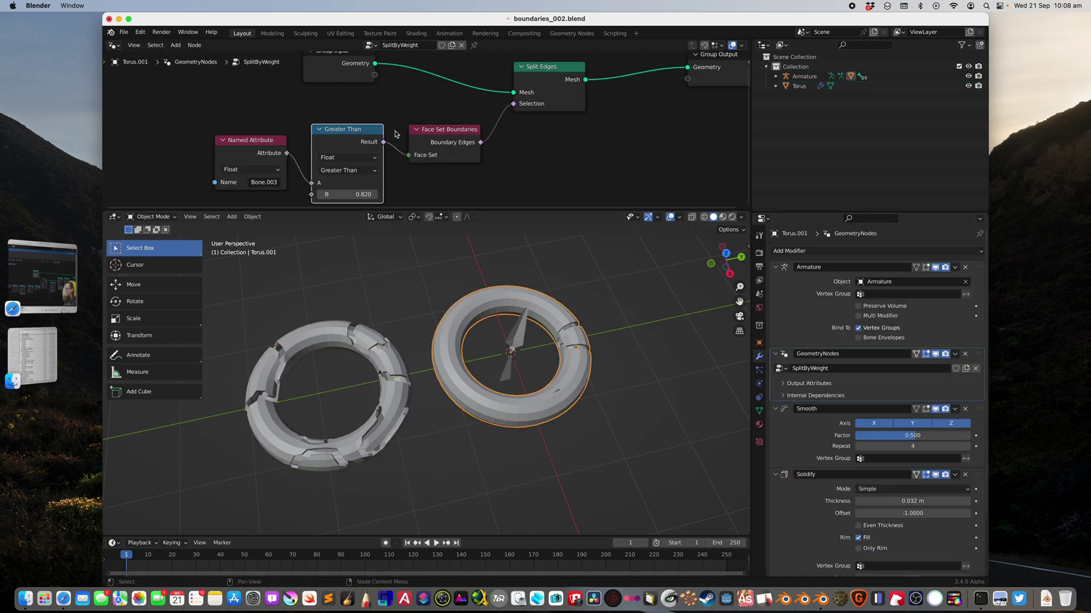
pyautogui.scroll(3, 406, 104)
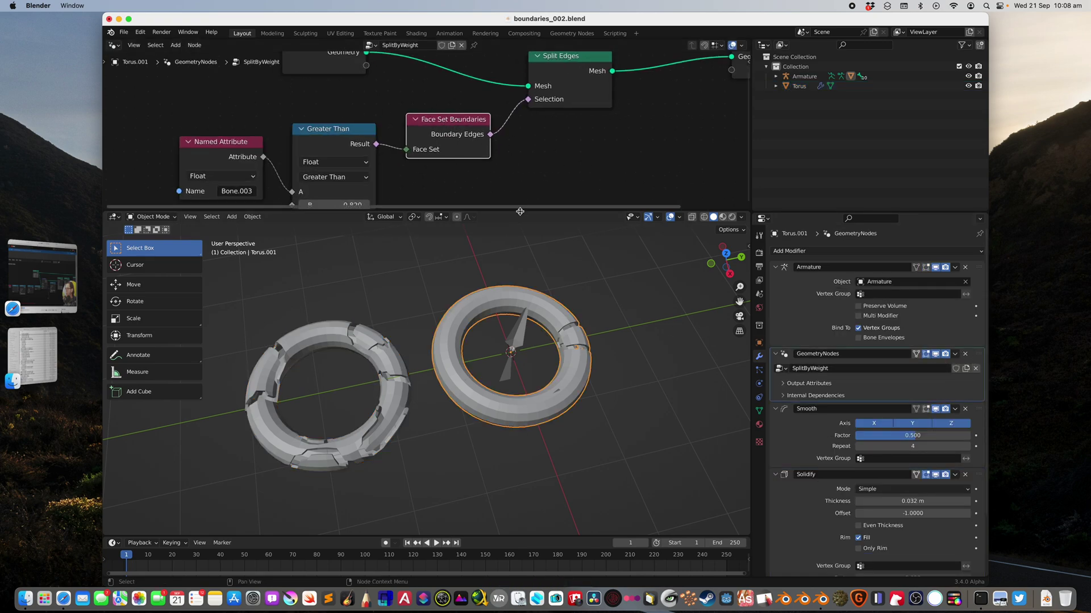
# Enlarge the node editor's height and reposition the Group Input and Split Edges nodes above the Face Set Boundaries node.
pyautogui.moveTo(466, 210); pyautogui.dragTo(465, 284)
pyautogui.scroll(1, 465, 211)
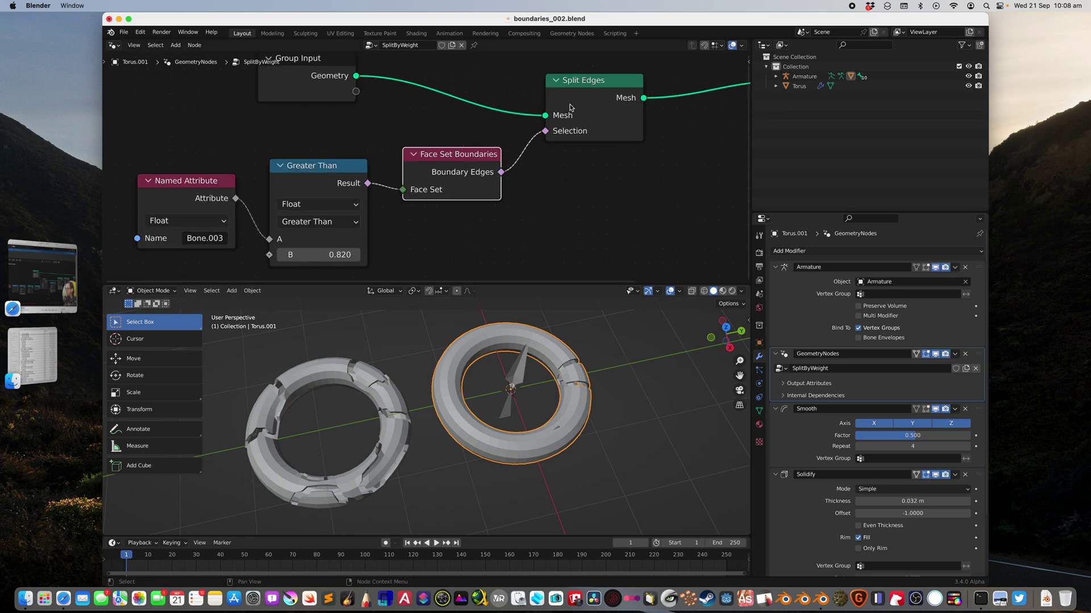
pyautogui.scroll(-2, 570, 108)
pyautogui.moveTo(570, 108); pyautogui.dragTo(567, 104)
pyautogui.moveTo(325, 78); pyautogui.dragTo(391, 83)
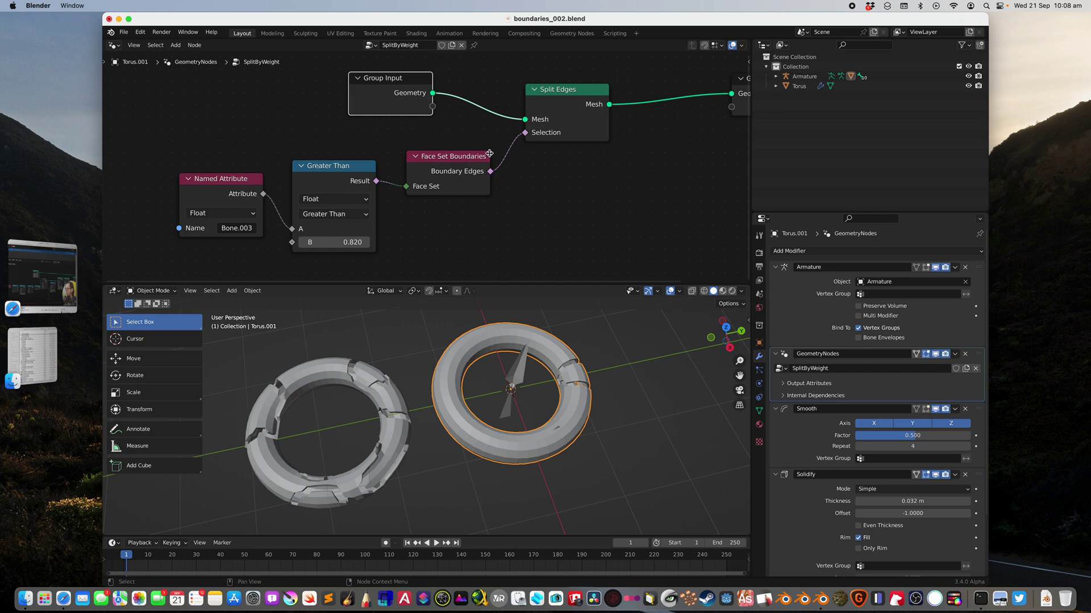
pyautogui.moveTo(490, 153); pyautogui.dragTo(412, 177, button='middle')
pyautogui.scroll(2, 392, 170)
pyautogui.moveTo(500, 121); pyautogui.dragTo(508, 100)
pyautogui.scroll(-1, 545, 153)
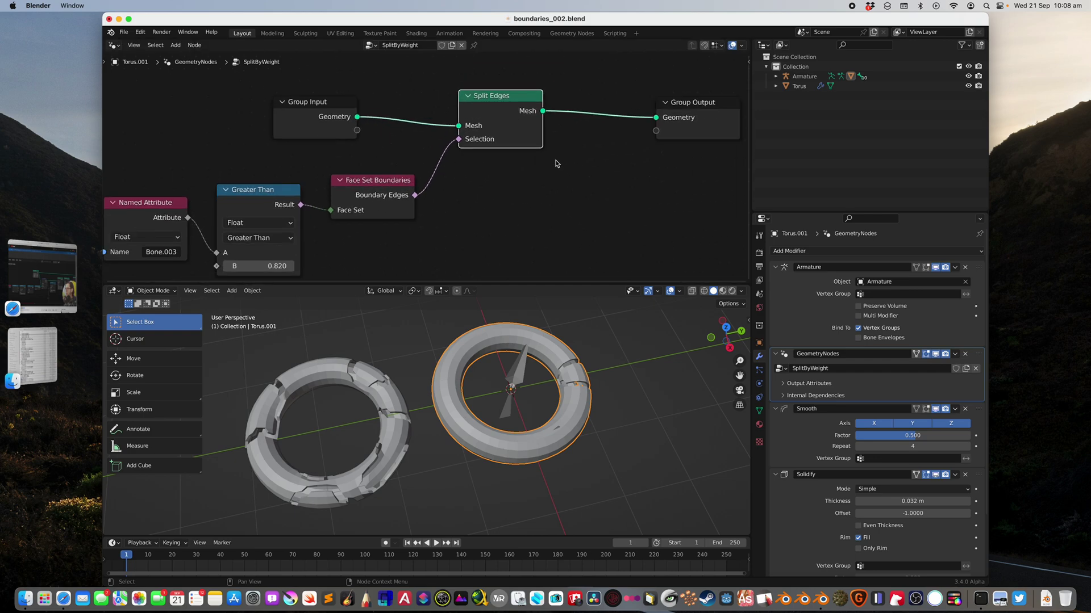
# Add a UV Unwrap node to the SplitByWeight tree and place it below the Split Edges node.
pyautogui.moveTo(585, 183); pyautogui.dragTo(512, 182, button='middle')
pyautogui.hotkey('shift', 'a')
pyautogui.click(511, 181)
pyautogui.write('uv')
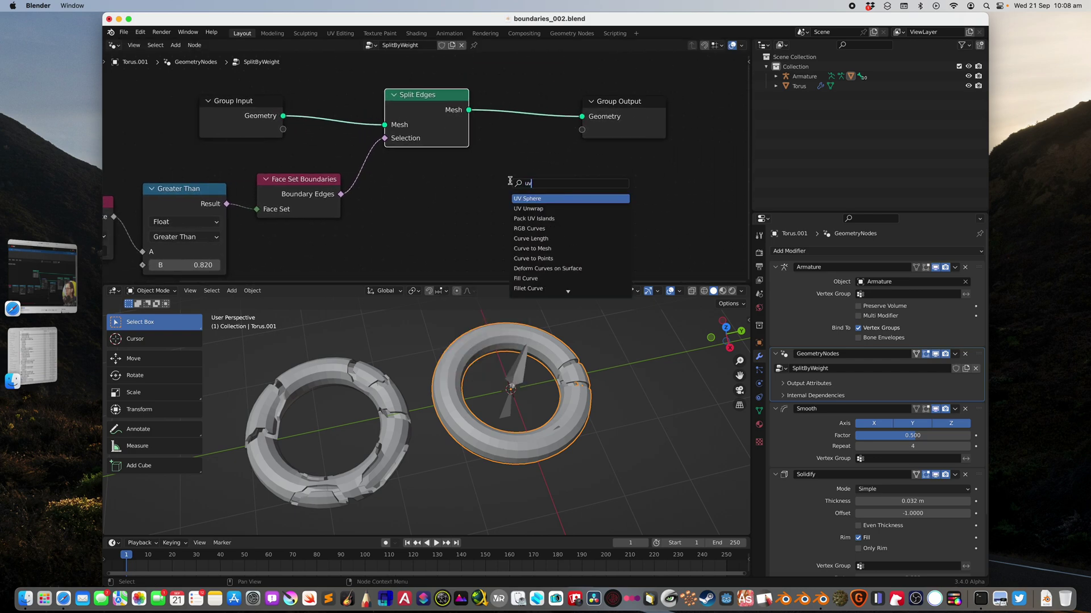
pyautogui.press('Down')
pyautogui.press('Return')
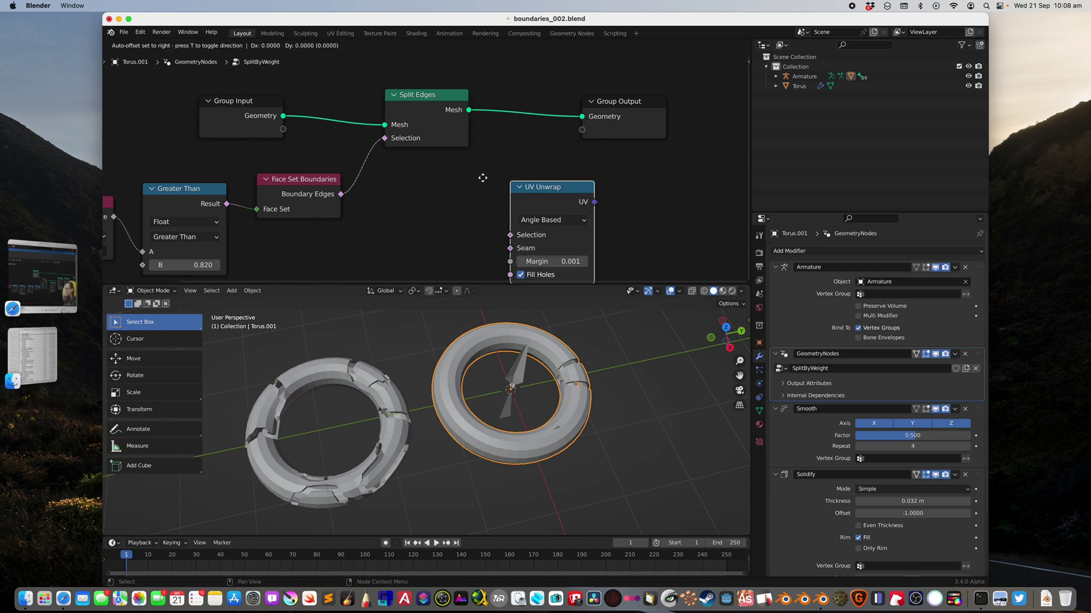
pyautogui.click(401, 166)
pyautogui.scroll(-2, 529, 122)
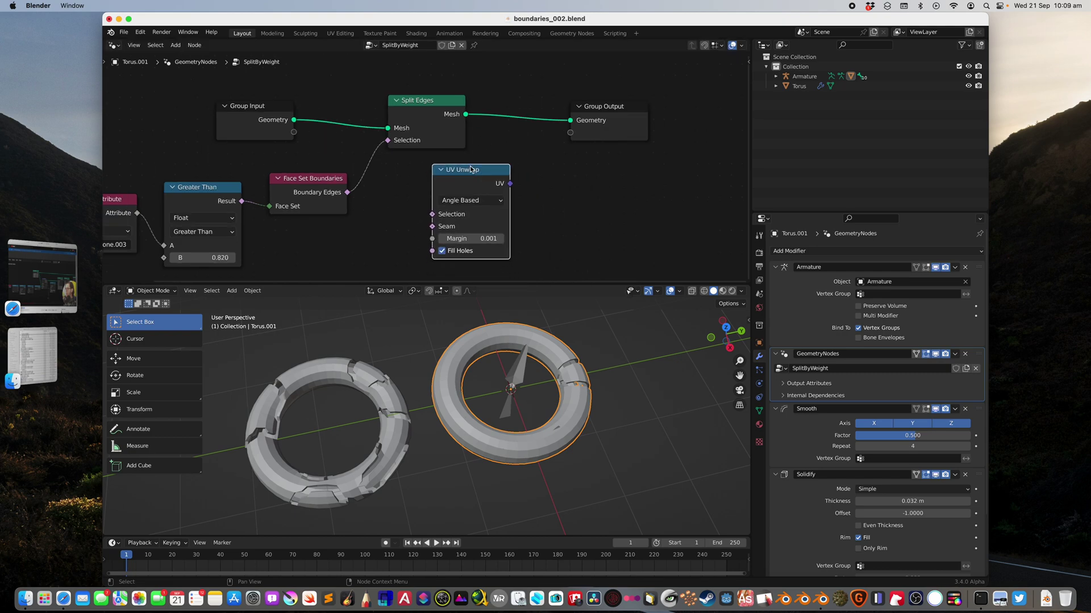
# Connect Boundary Edges to the UV Unwrap node's Seam input and align the Group Input, Split Edges and UV Unwrap nodes.
pyautogui.moveTo(370, 183); pyautogui.dragTo(448, 214)
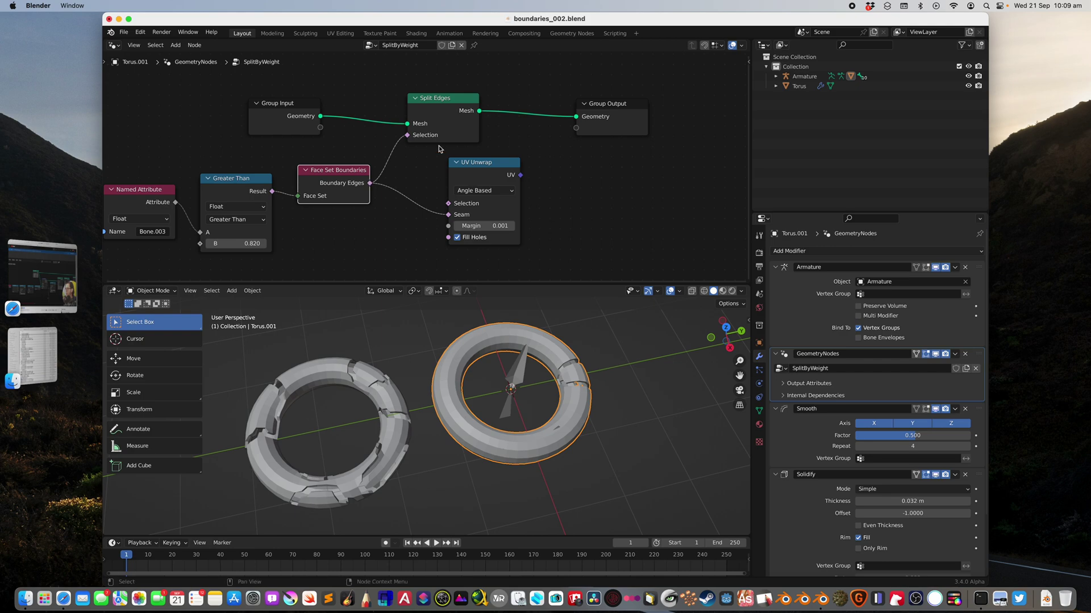
pyautogui.moveTo(446, 116); pyautogui.dragTo(467, 109)
pyautogui.moveTo(305, 125); pyautogui.dragTo(330, 119)
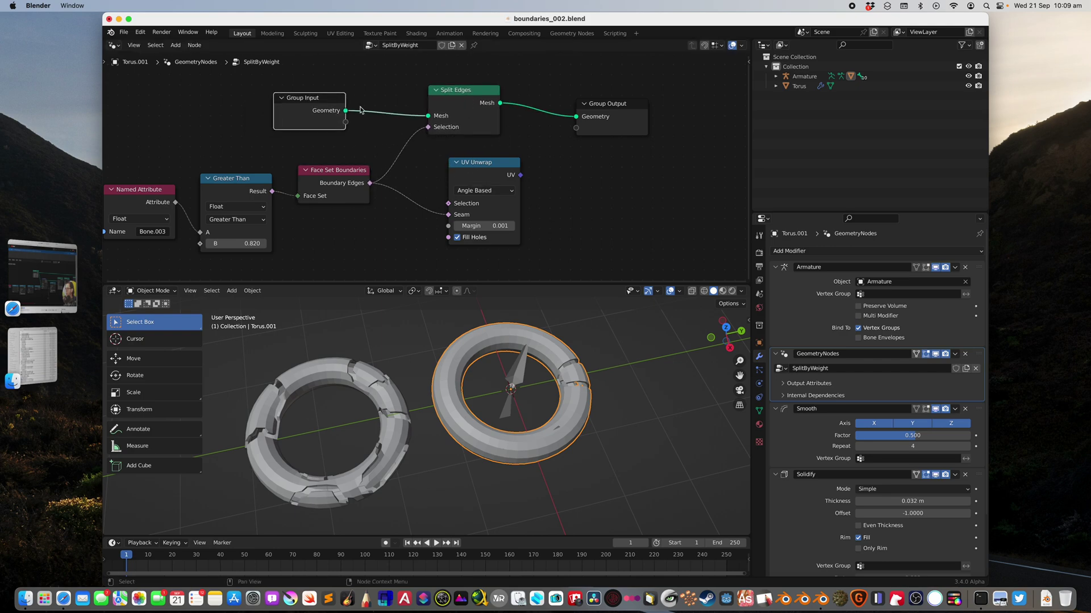
pyautogui.scroll(1, 453, 98)
pyautogui.moveTo(463, 97); pyautogui.dragTo(473, 95)
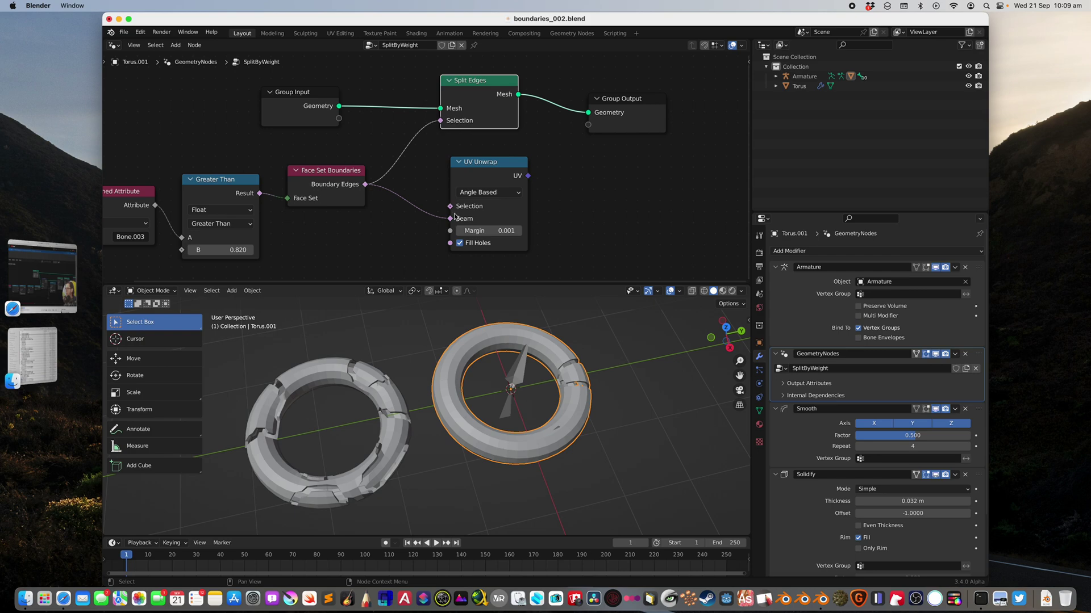
pyautogui.moveTo(455, 217); pyautogui.dragTo(446, 212)
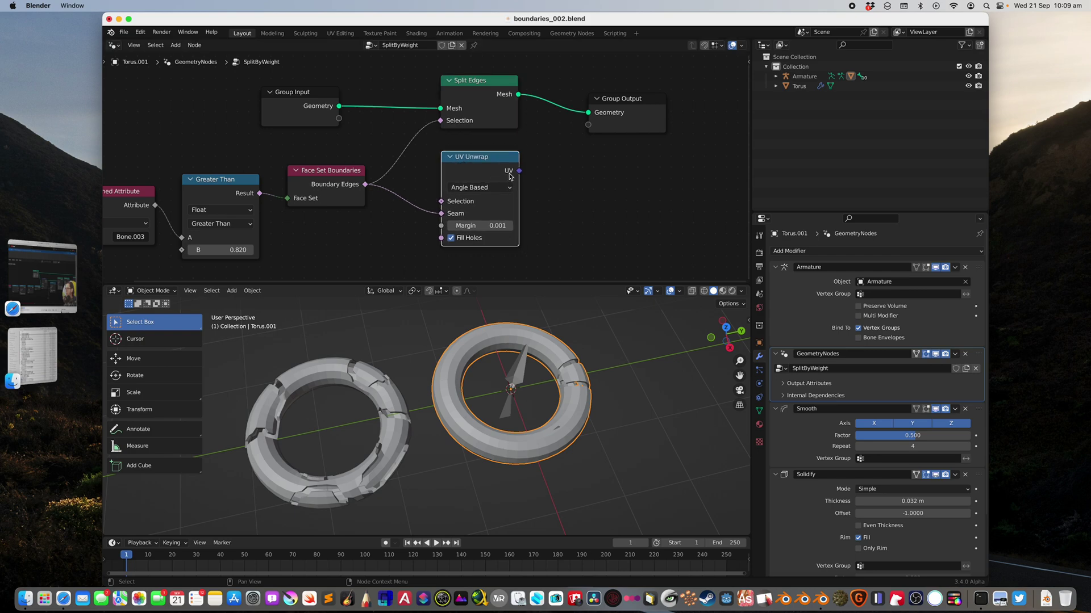
# Expose the UV Unwrap result as a new UV output on Group Output, save the file and move Group Output farther out.
pyautogui.moveTo(518, 170); pyautogui.dragTo(588, 125)
pyautogui.press('cmd+s')
pyautogui.moveTo(506, 369); pyautogui.dragTo(560, 370, button='middle')
pyautogui.scroll(-2, 598, 150)
pyautogui.moveTo(601, 116); pyautogui.dragTo(675, 100)
pyautogui.moveTo(621, 165); pyautogui.dragTo(562, 172, button='middle')
pyautogui.hotkey('shift', 'a')
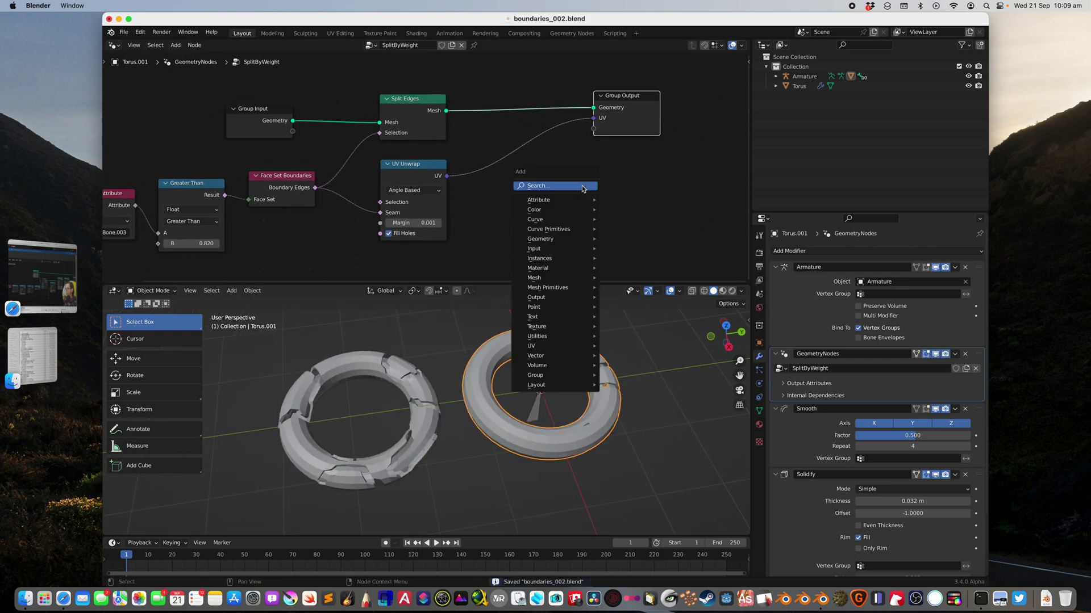
pyautogui.click(582, 187)
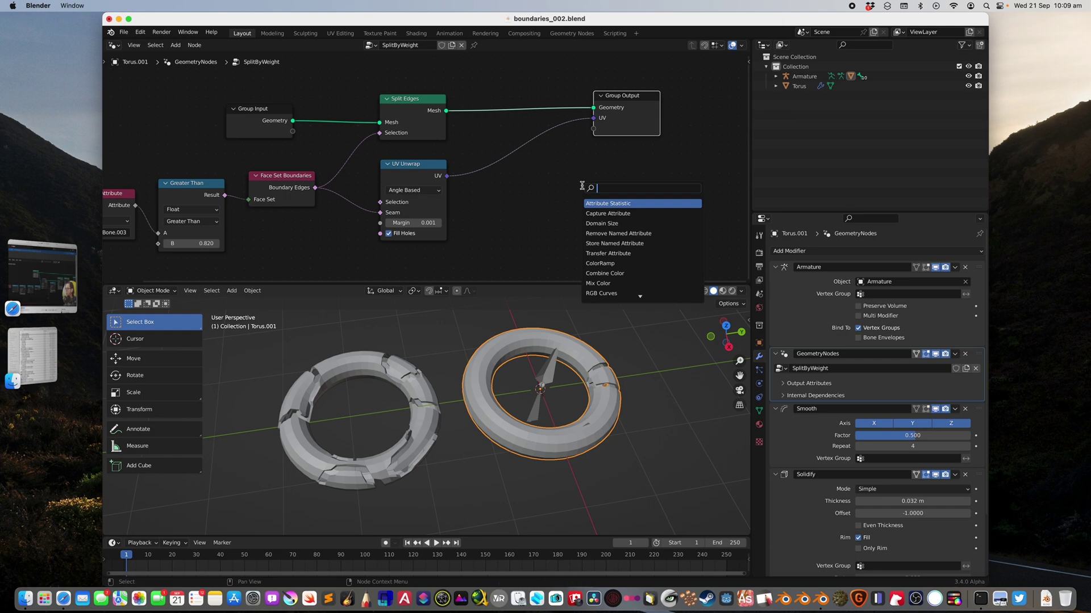
pyautogui.press('Escape')
# Widen the node editor, lower the UV Unwrap node slightly and save the file.
pyautogui.moveTo(507, 208); pyautogui.dragTo(599, 197, button='middle')
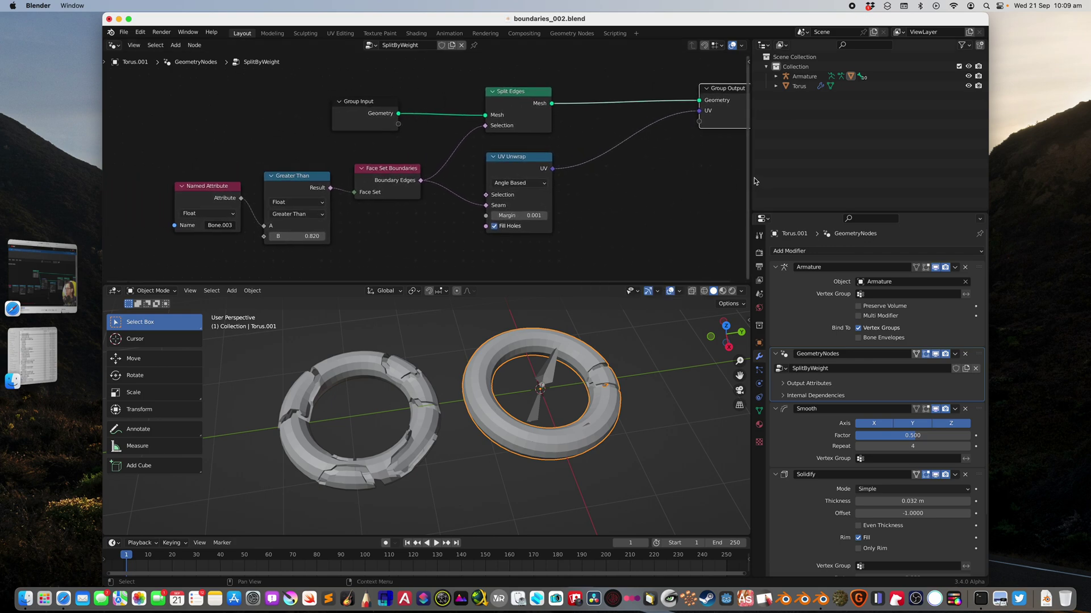
pyautogui.moveTo(750, 177); pyautogui.dragTo(801, 176)
pyautogui.moveTo(545, 173); pyautogui.dragTo(503, 171, button='middle')
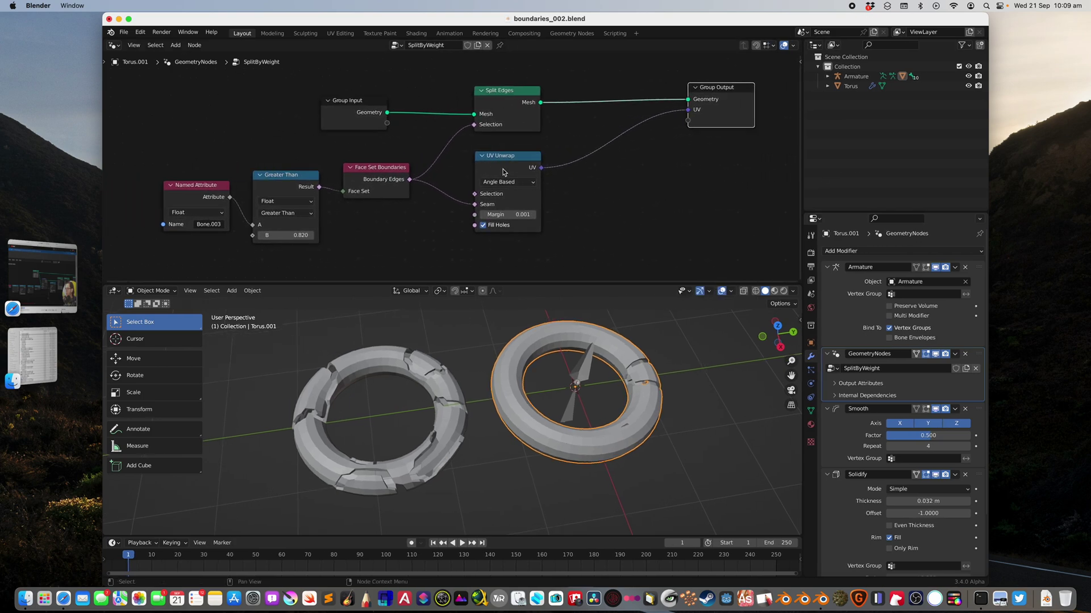
pyautogui.moveTo(509, 165); pyautogui.dragTo(510, 180)
pyautogui.press('super+s')
pyautogui.scroll(-1, 507, 182)
pyautogui.moveTo(506, 184); pyautogui.dragTo(517, 185, button='middle')
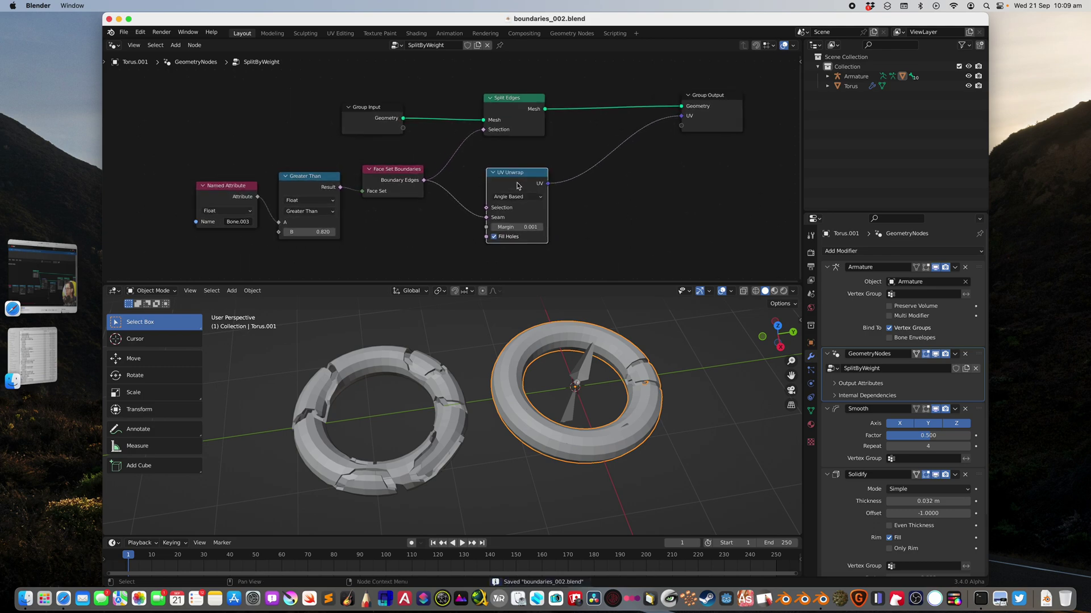
# Move the Group Input node closer to Split Edges, adjust the Split Edges node's position and save the file.
pyautogui.scroll(1, 517, 186)
pyautogui.scroll(1, 460, 164)
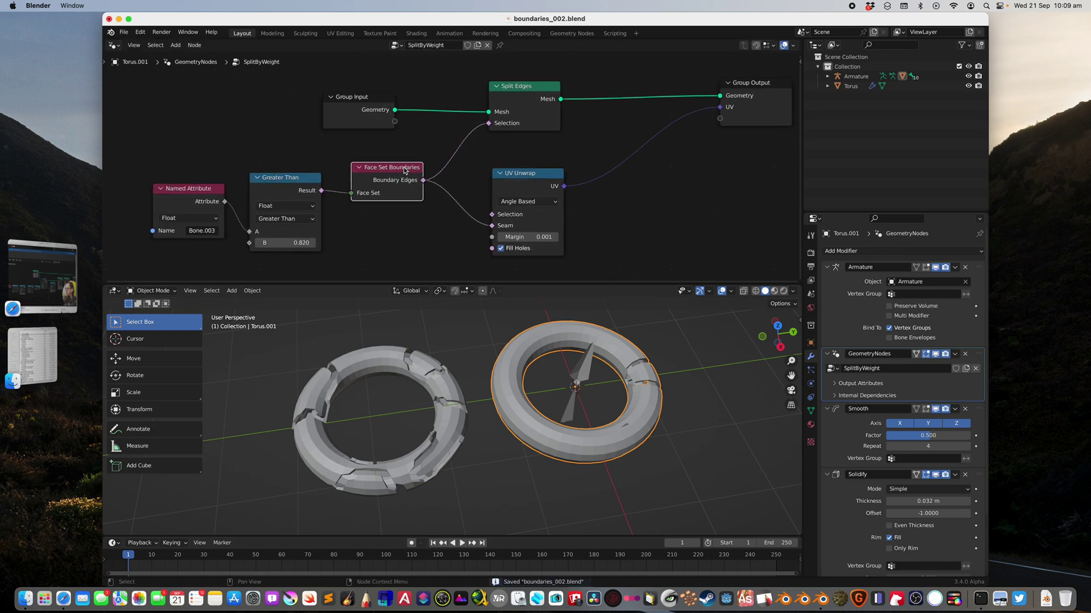
pyautogui.moveTo(395, 120); pyautogui.dragTo(431, 114)
pyautogui.moveTo(464, 117); pyautogui.dragTo(464, 124, button='middle')
pyautogui.moveTo(520, 102); pyautogui.dragTo(528, 105)
pyautogui.scroll(1, 524, 126)
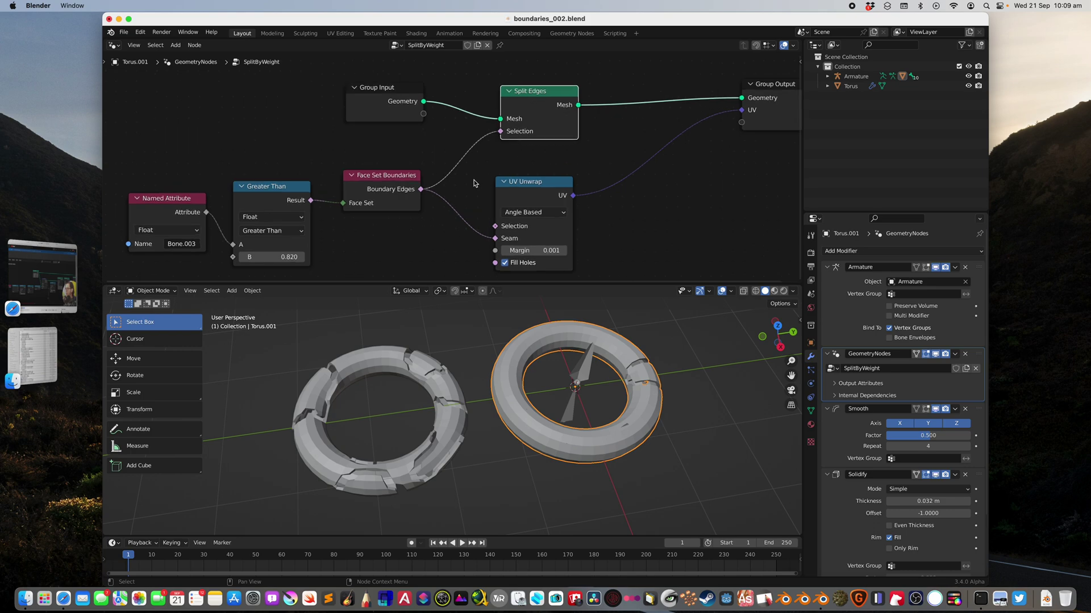
pyautogui.moveTo(461, 181); pyautogui.dragTo(476, 172, button='middle')
pyautogui.press('super+s')
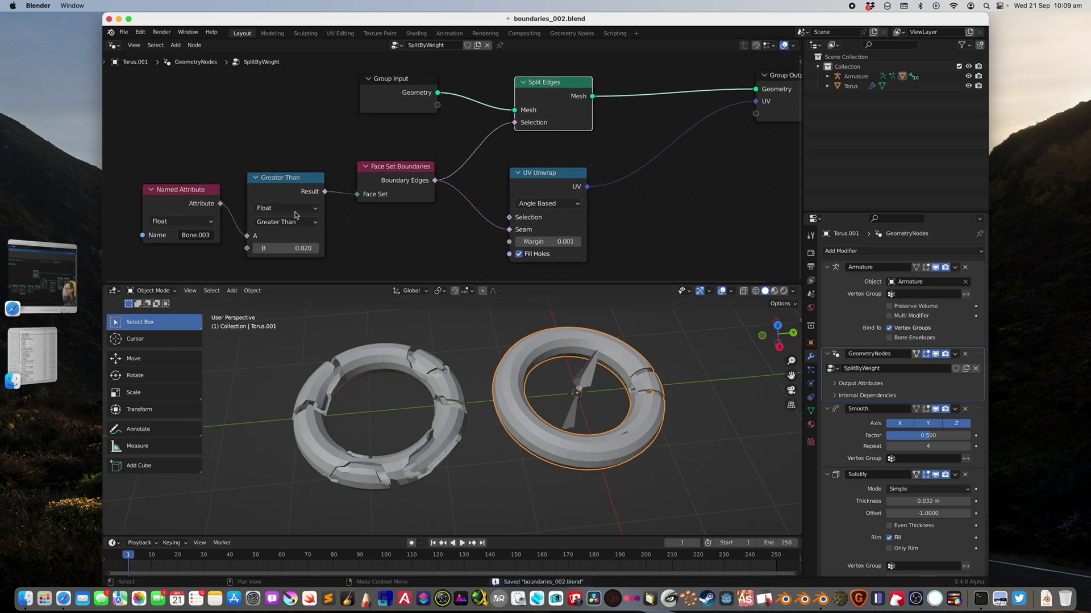
# Spread the UV Unwrap and Group Output nodes away from the Group Input and Split Edges nodes to make room between them.
pyautogui.scroll(-1, 351, 200)
pyautogui.moveTo(549, 177); pyautogui.dragTo(633, 179)
pyautogui.scroll(-3, 636, 183)
pyautogui.moveTo(638, 183); pyautogui.dragTo(467, 187, button='middle')
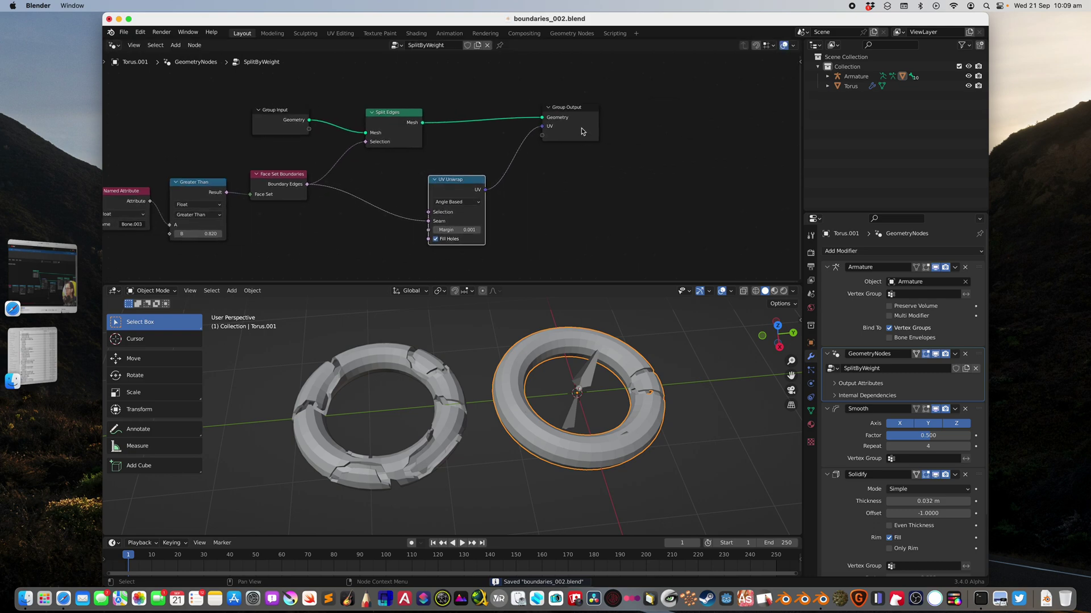
pyautogui.moveTo(582, 132); pyautogui.dragTo(698, 122)
pyautogui.moveTo(472, 188); pyautogui.dragTo(588, 179)
pyautogui.moveTo(546, 186); pyautogui.dragTo(588, 189, button='middle')
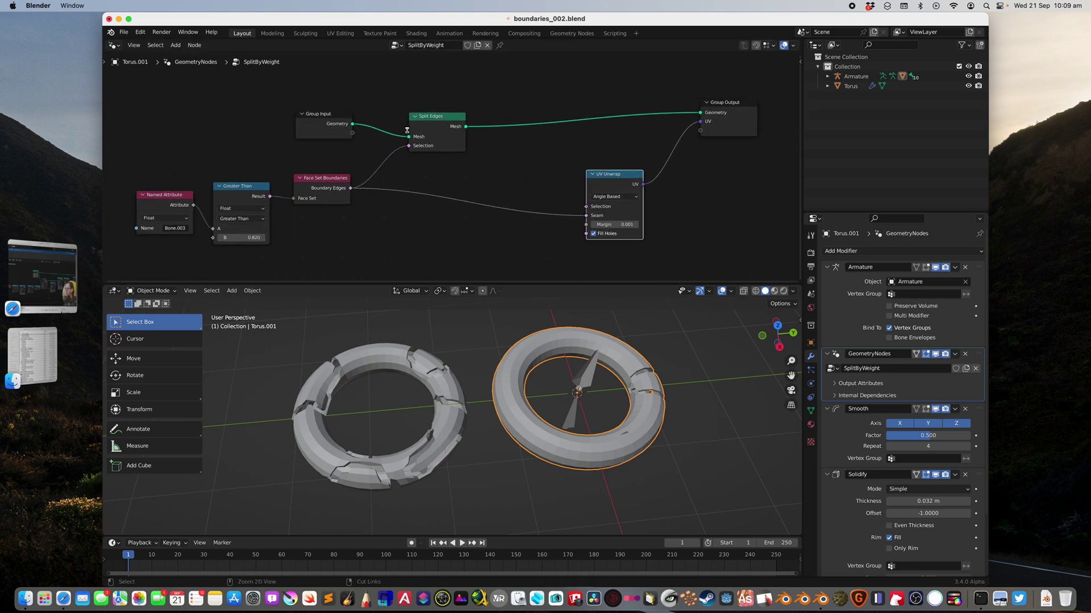
pyautogui.moveTo(328, 118); pyautogui.dragTo(293, 99)
pyautogui.moveTo(444, 113); pyautogui.dragTo(409, 114)
# Duplicate the Named Attribute, Greater Than, Face Set Boundaries and Split Edges nodes together and place the copies beside the originals.
pyautogui.click(326, 183)
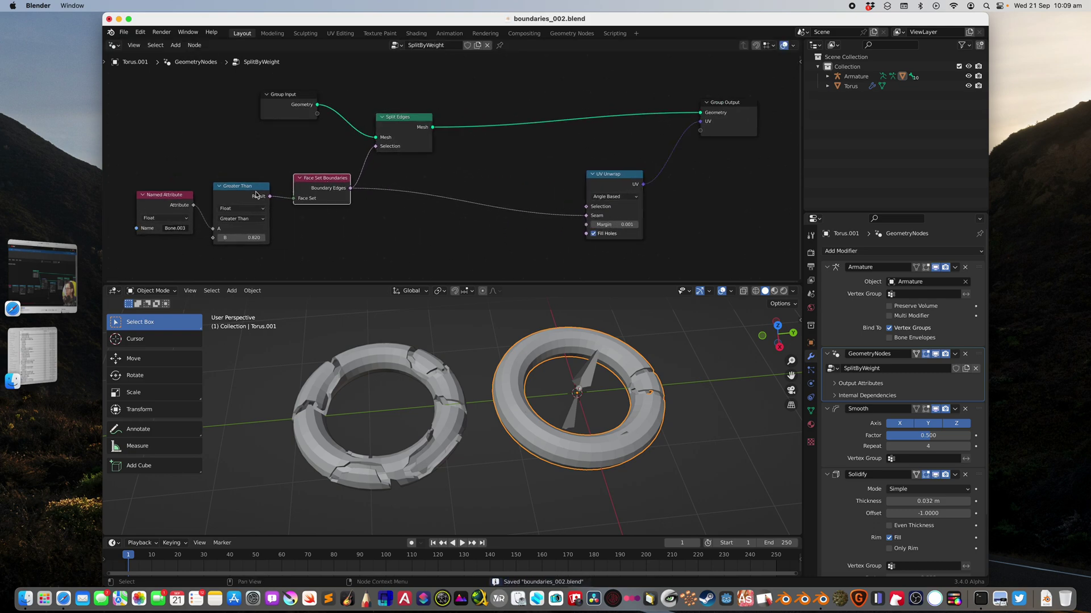
pyautogui.click(231, 196)
pyautogui.click(163, 201)
pyautogui.keyDown('shift'); pyautogui.click(238, 192); pyautogui.keyUp('shift')
pyautogui.keyDown('shift'); pyautogui.click(332, 181); pyautogui.keyUp('shift')
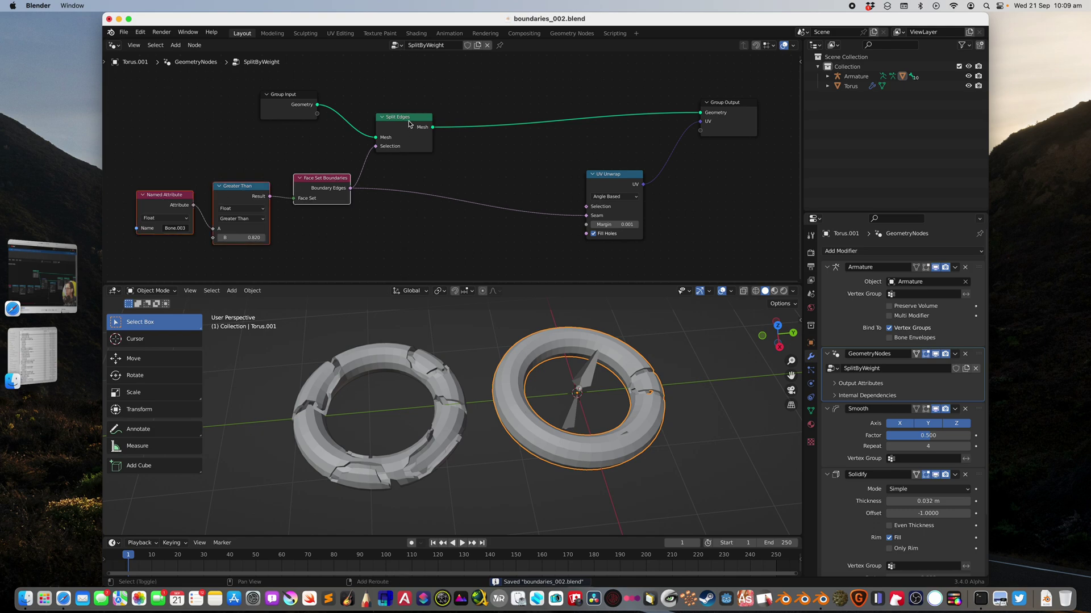
pyautogui.keyDown('shift'); pyautogui.click(408, 121); pyautogui.keyUp('shift')
pyautogui.scroll(-1, 408, 121)
pyautogui.hotkey('shift', 'd')
pyautogui.click(499, 162)
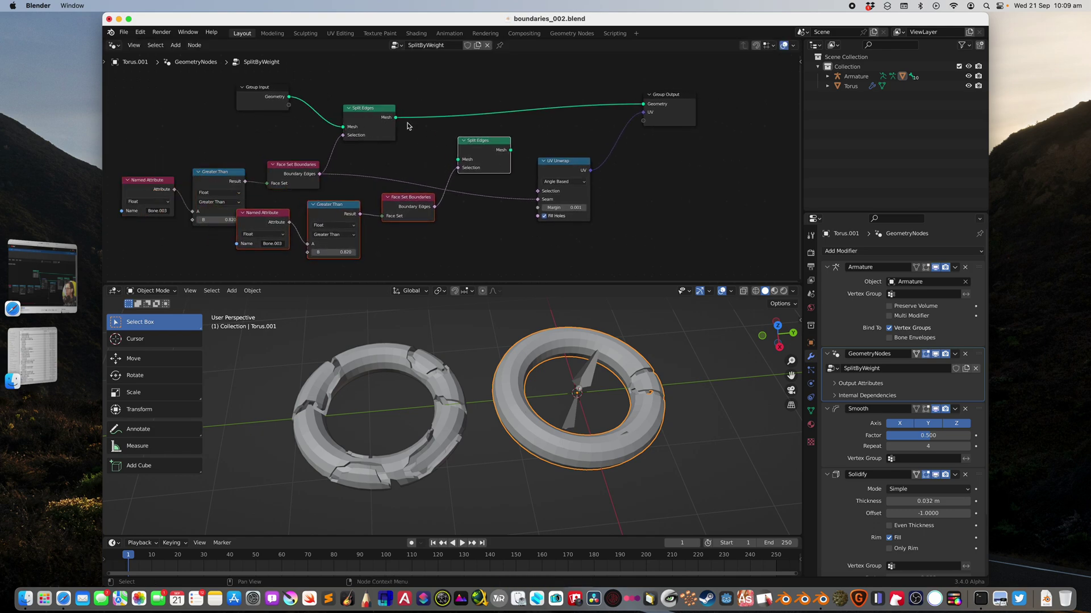
# Wire the duplicated Split Edges between the original and Group Output, and space out the UV Unwrap and duplicated Greater Than nodes.
pyautogui.moveTo(396, 118); pyautogui.dragTo(721, 100)
pyautogui.scroll(-1, 457, 162)
pyautogui.moveTo(551, 168); pyautogui.dragTo(640, 169)
pyautogui.scroll(2, 558, 187)
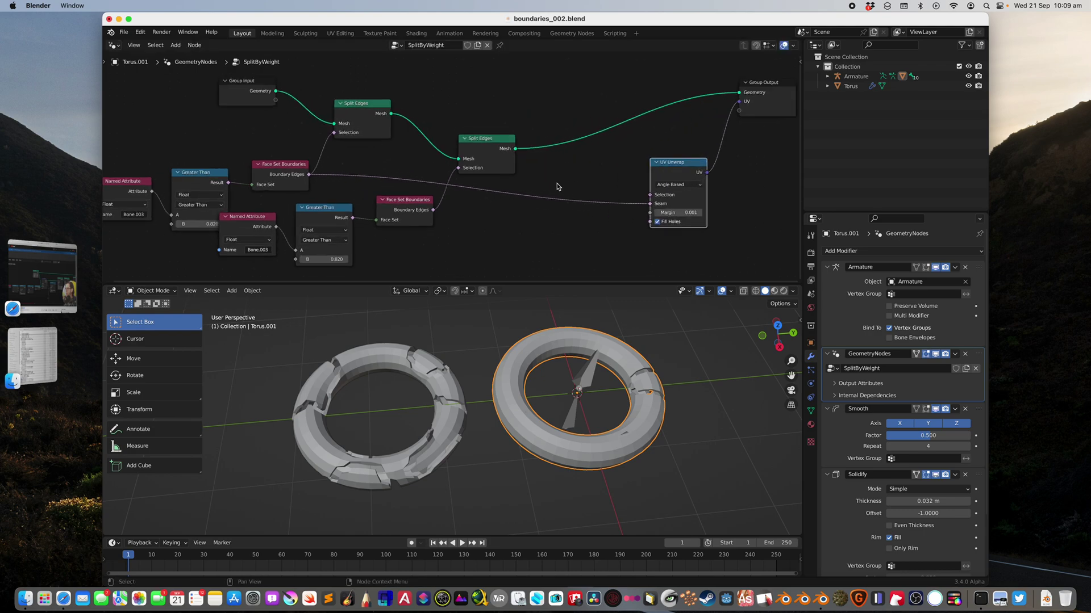
pyautogui.moveTo(412, 216); pyautogui.dragTo(467, 166, button='middle')
pyautogui.moveTo(343, 184); pyautogui.dragTo(358, 184)
pyautogui.scroll(2, 301, 204)
pyautogui.moveTo(302, 211); pyautogui.dragTo(317, 189, button='middle')
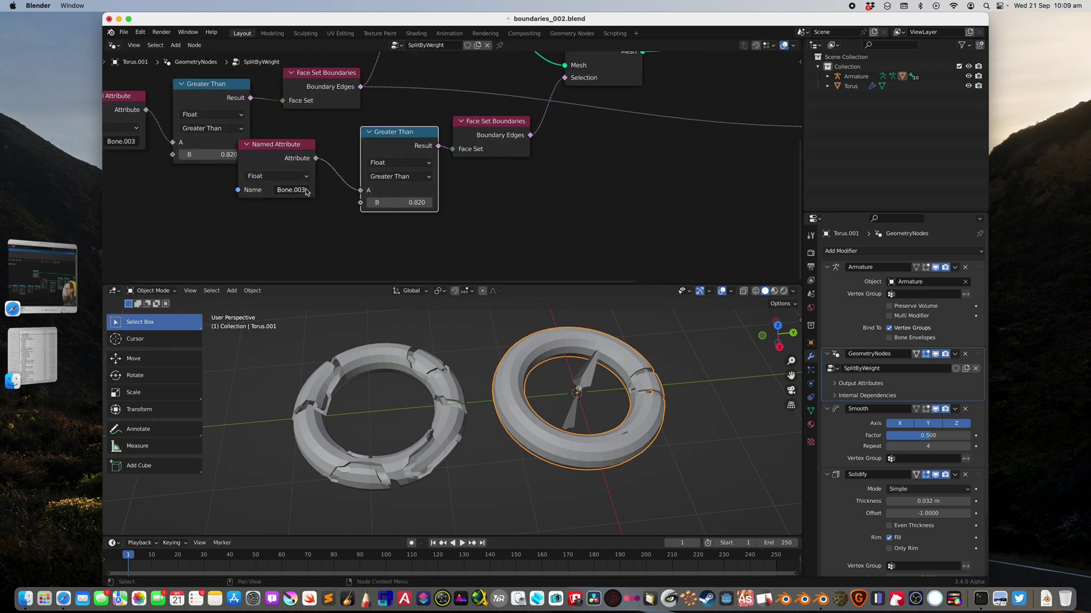
# Try Bone.001, Bone.002 and Bone.004 as the attribute name in the duplicated Named Attribute node.
pyautogui.click(303, 191)
pyautogui.click(309, 273)
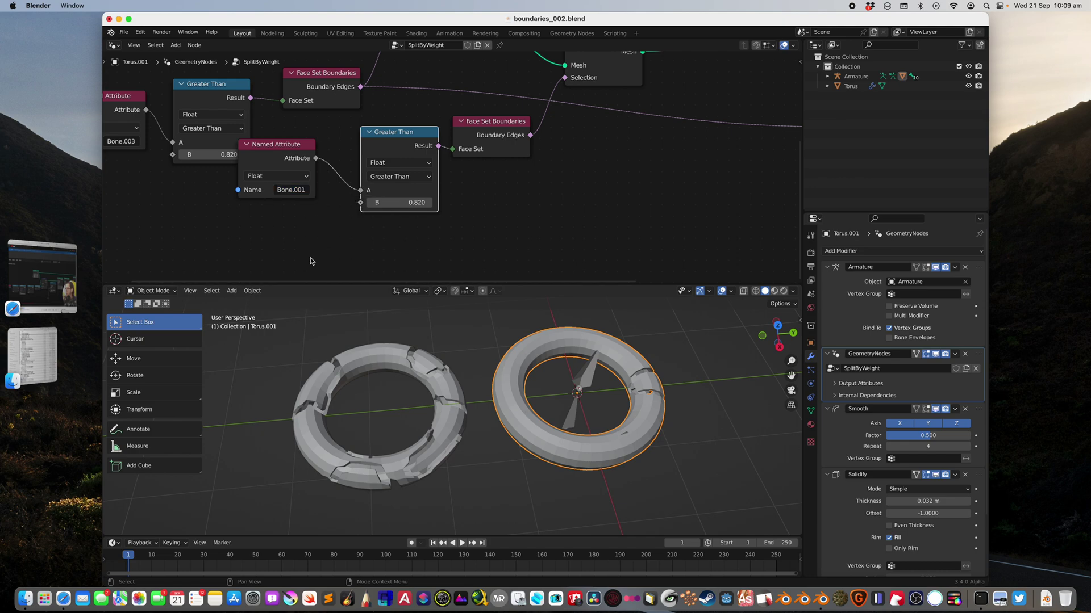
pyautogui.click(296, 194)
pyautogui.click(295, 283)
pyautogui.press('super+s')
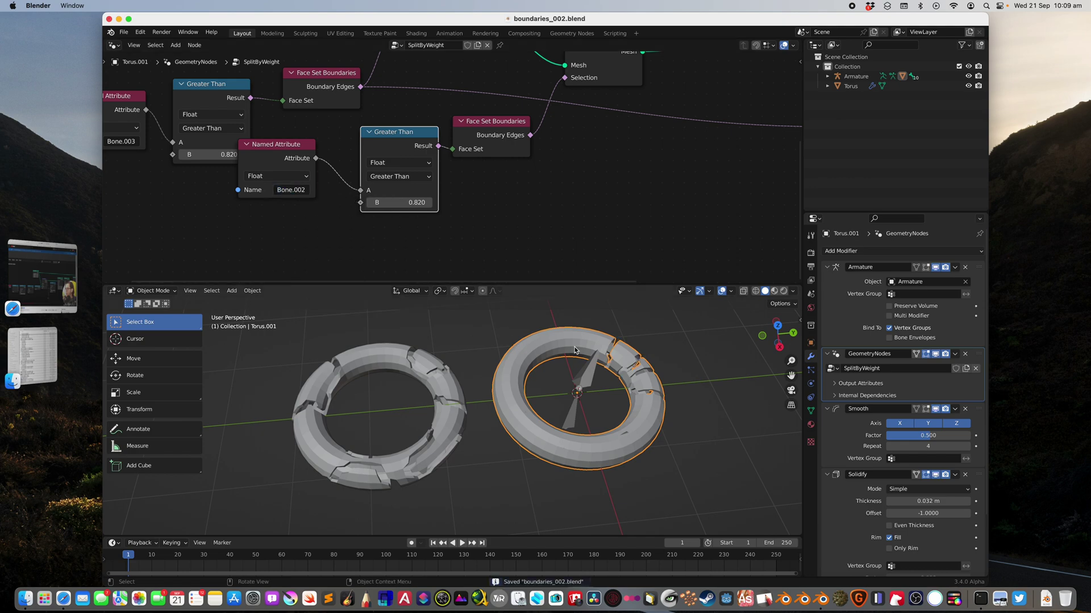
pyautogui.click(299, 193)
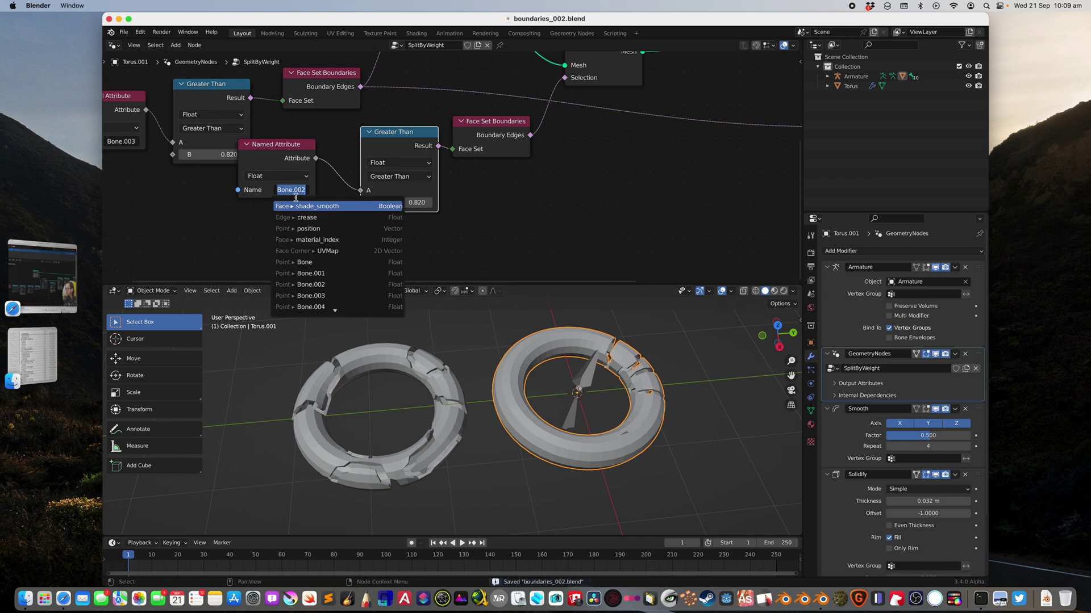
pyautogui.click(317, 305)
# Set the duplicated Named Attribute node's name to Bone.007 and save the file.
pyautogui.click(294, 190)
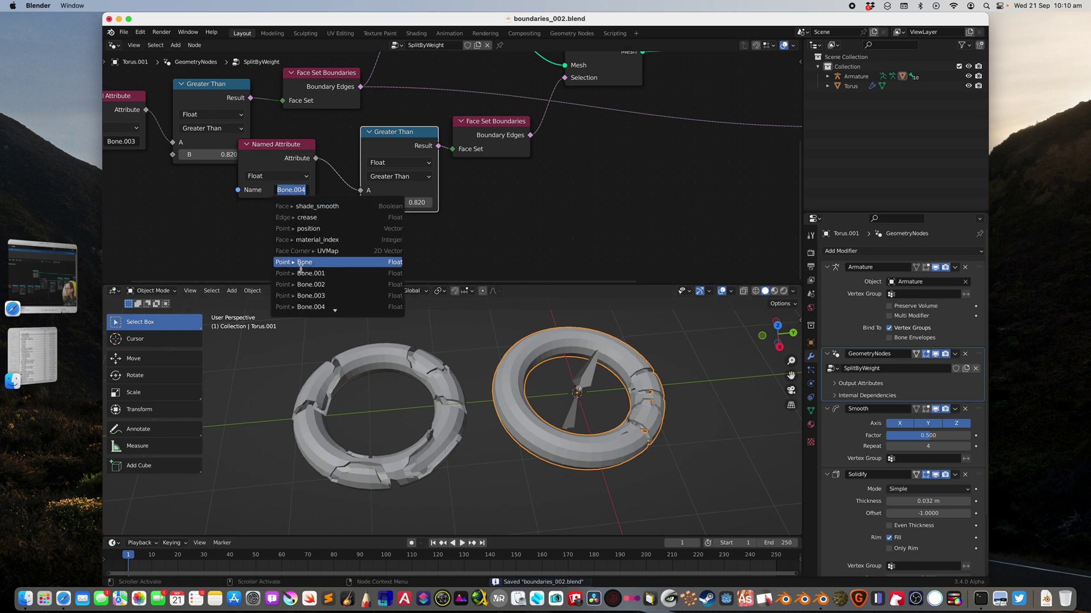
pyautogui.scroll(-5, 306, 308)
pyautogui.click(311, 286)
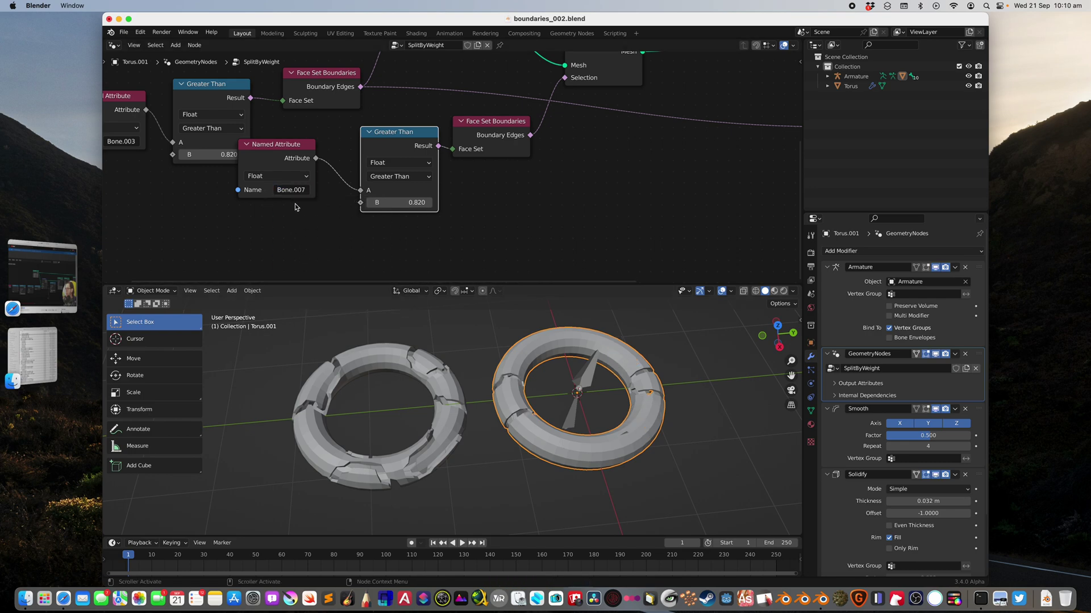
pyautogui.moveTo(565, 399); pyautogui.dragTo(556, 403, button='middle')
pyautogui.press('super+s')
# Move the Bone.007 Named Attribute node below its chain and shift the UV Unwrap and Group Output nodes farther out.
pyautogui.moveTo(290, 168); pyautogui.dragTo(295, 212)
pyautogui.scroll(-2, 386, 197)
pyautogui.moveTo(391, 198); pyautogui.dragTo(314, 229, button='middle')
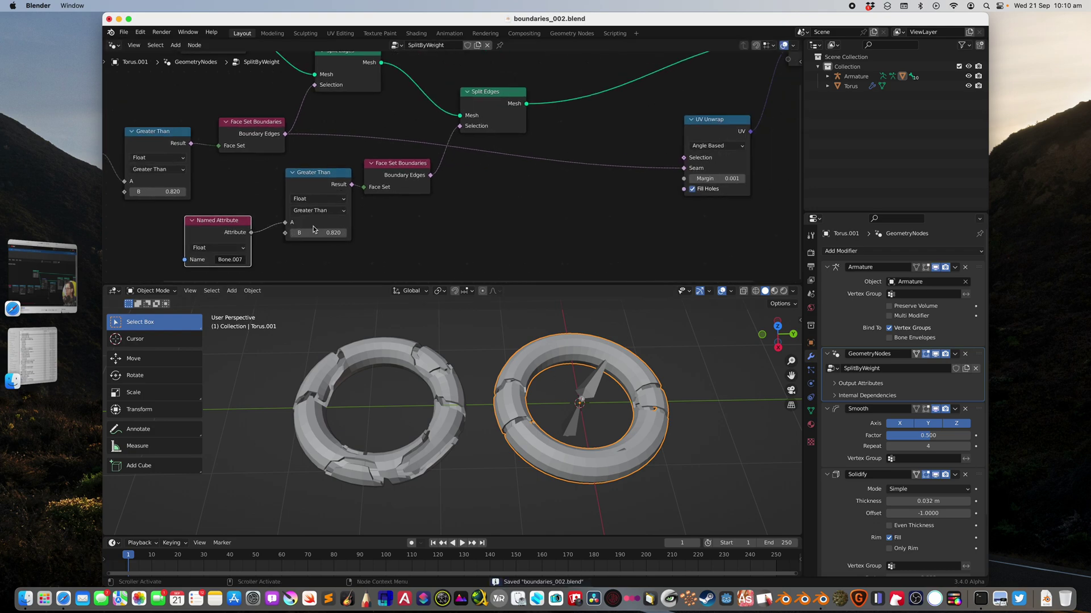
pyautogui.scroll(-2, 343, 207)
pyautogui.click(492, 122)
pyautogui.scroll(-2, 489, 121)
pyautogui.moveTo(490, 121); pyautogui.dragTo(413, 129, button='middle')
pyautogui.moveTo(573, 141); pyautogui.dragTo(592, 147)
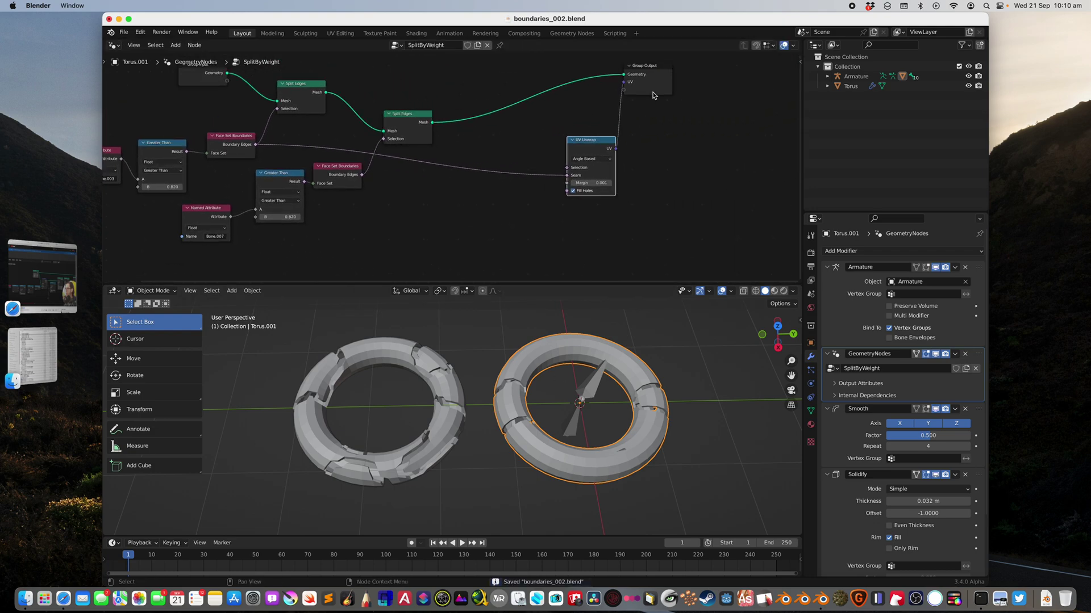
pyautogui.moveTo(656, 75); pyautogui.dragTo(738, 89)
pyautogui.moveTo(600, 143); pyautogui.dragTo(655, 147)
pyautogui.moveTo(312, 184); pyautogui.dragTo(431, 168, button='middle')
pyautogui.scroll(2, 431, 168)
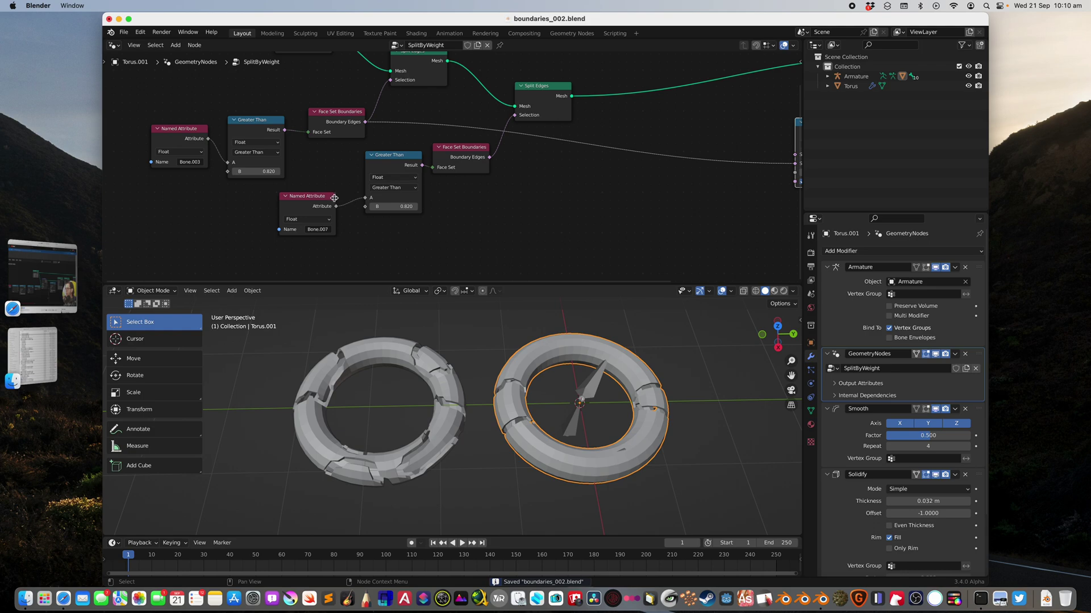
# Select the Bone.007 Named Attribute with its Greater Than, Face Set Boundaries and Split Edges nodes together.
pyautogui.click(318, 198)
pyautogui.keyDown('shift'); pyautogui.click(395, 161); pyautogui.keyUp('shift')
pyautogui.keyDown('shift'); pyautogui.click(470, 152); pyautogui.keyUp('shift')
pyautogui.keyDown('shift'); pyautogui.click(539, 97); pyautogui.keyUp('shift')
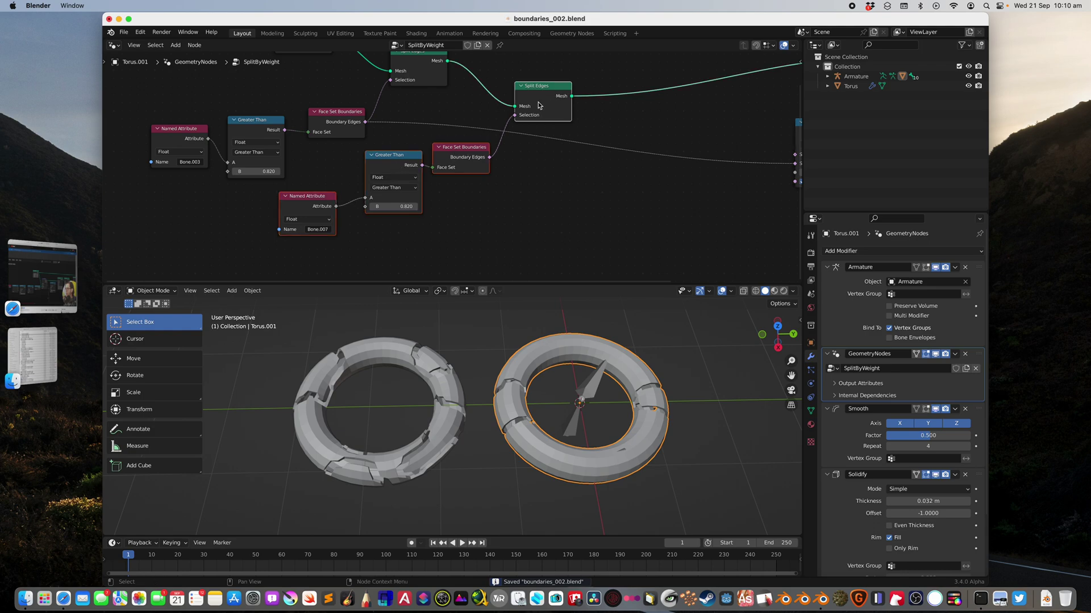
pyautogui.scroll(-2, 439, 109)
pyautogui.scroll(-2, 431, 111)
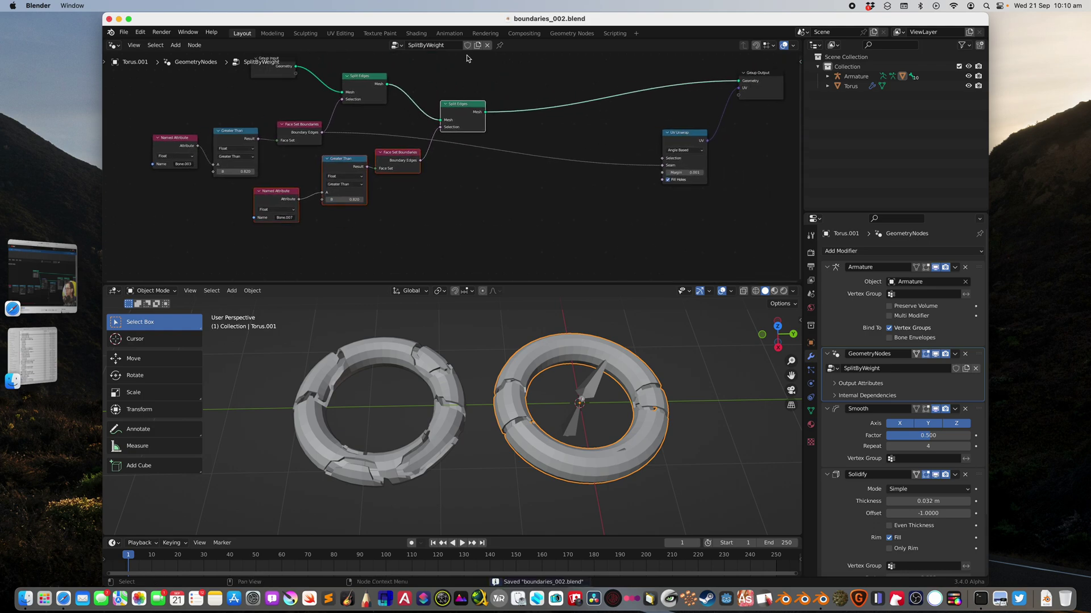
# Give the SplitByWeight node tree a fake user and save the file under the new name boundaries_003.blend.
pyautogui.click(125, 33)
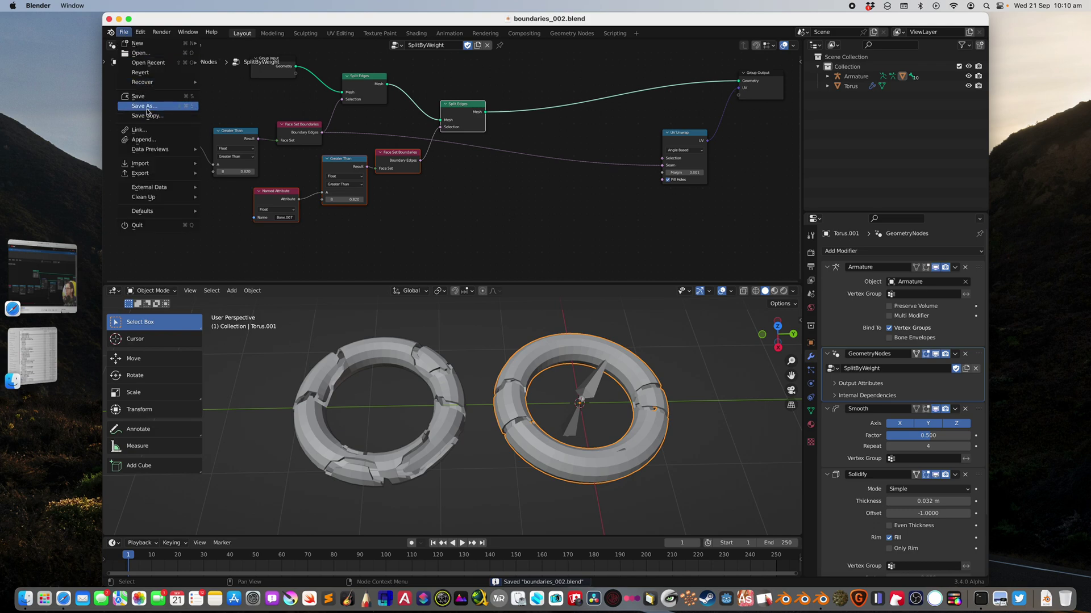
pyautogui.click(145, 115)
pyautogui.click(717, 526)
pyautogui.click(831, 526)
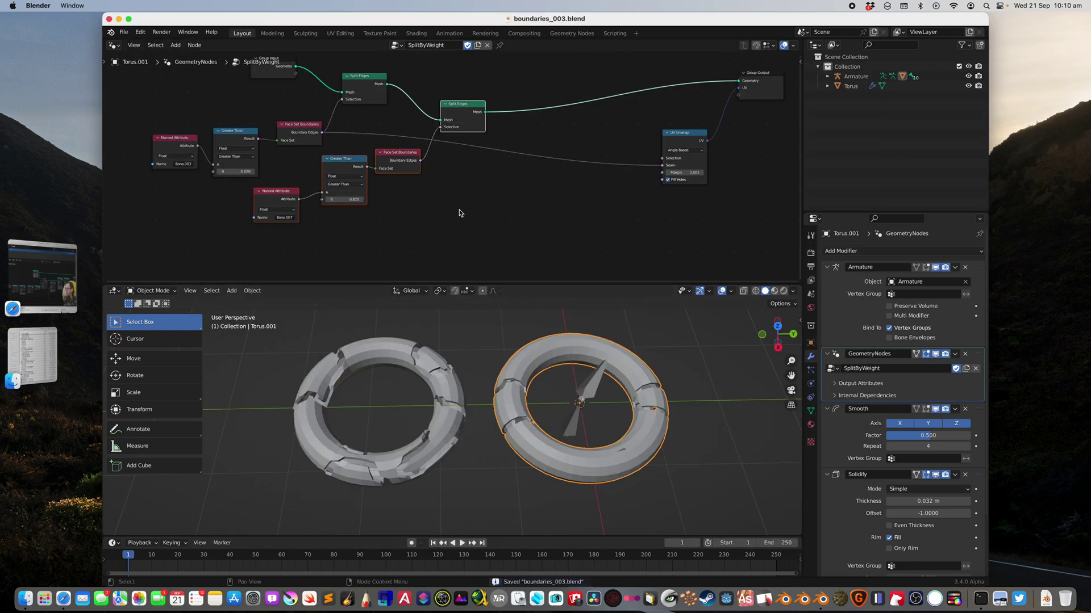
# Turn the second Split Edges node into a node group and space out the Split Edges and Group Output nodes inside it.
pyautogui.scroll(3, 471, 230)
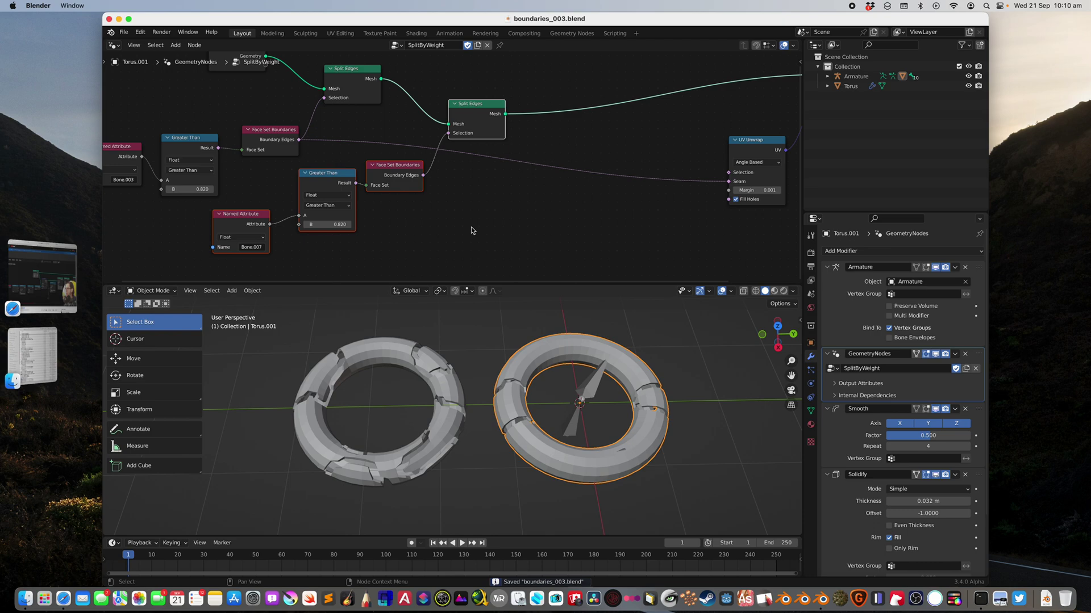
pyautogui.click(242, 219)
pyautogui.moveTo(298, 218)
pyautogui.mouseDown()
pyautogui.moveTo(270, 227)
pyautogui.moveTo(299, 216)
pyautogui.mouseUp()
pyautogui.click(303, 195)
pyautogui.moveTo(236, 226); pyautogui.dragTo(239, 226)
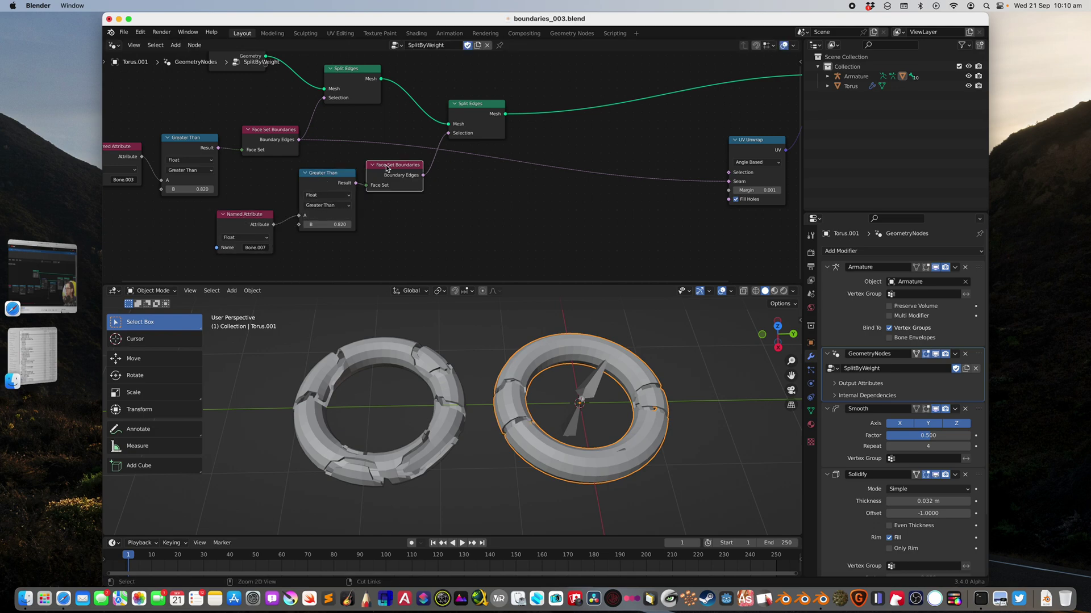
pyautogui.click(467, 112)
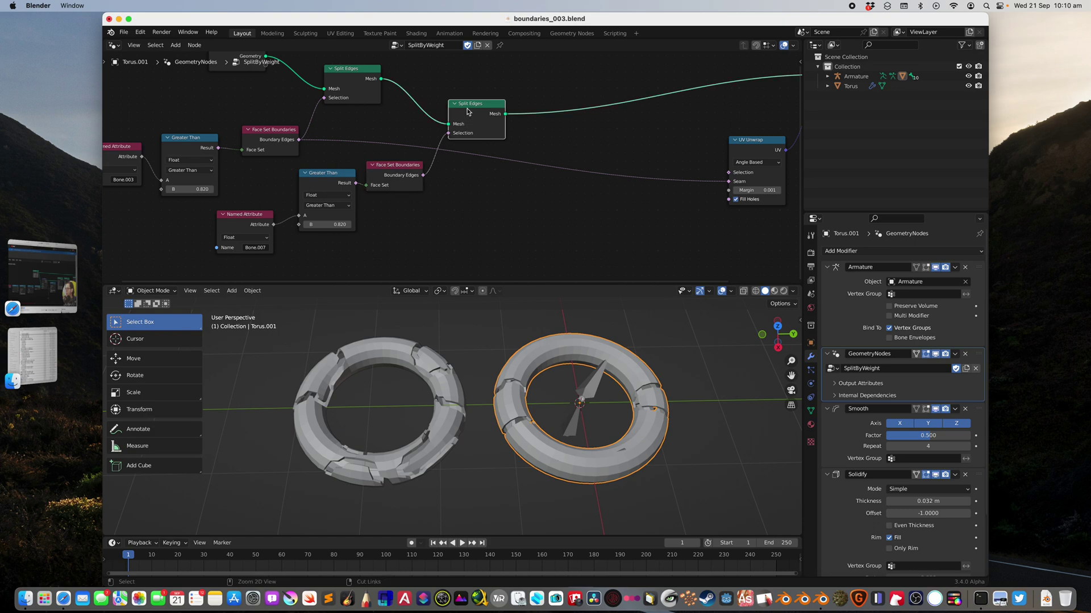
pyautogui.hotkey('ctrl', 'g')
pyautogui.scroll(3, 469, 163)
pyautogui.moveTo(494, 170); pyautogui.dragTo(508, 116)
pyautogui.moveTo(586, 175); pyautogui.dragTo(628, 184)
pyautogui.scroll(2, 464, 165)
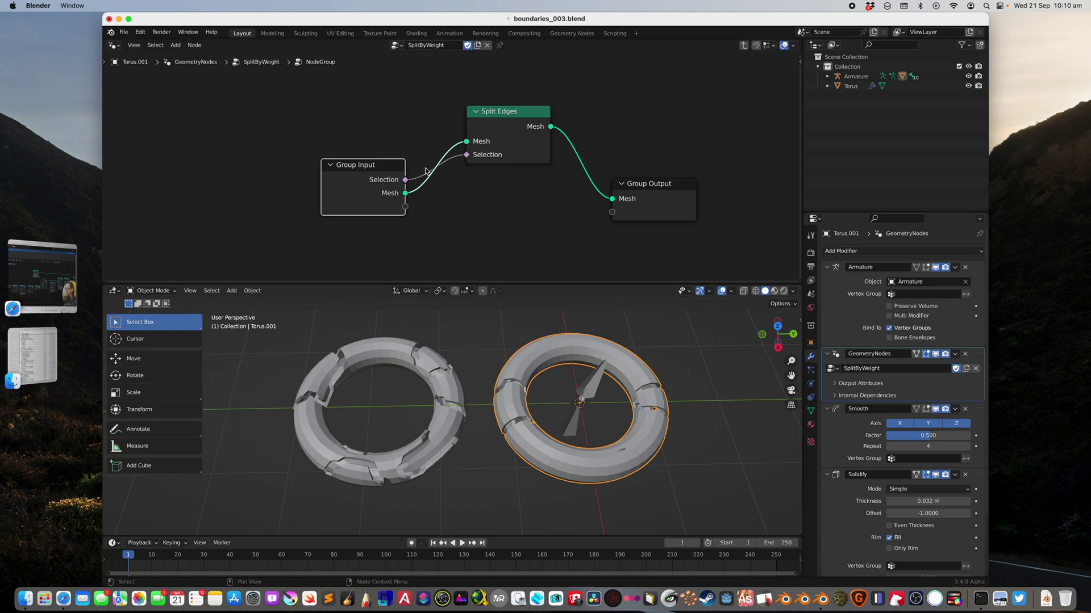
# Leave the node group, move its node up, and insert a duplicate of it into the mesh link before Group Output.
pyautogui.press('Tab')
pyautogui.scroll(-2, 385, 174)
pyautogui.moveTo(471, 103); pyautogui.dragTo(484, 95)
pyautogui.scroll(-4, 487, 110)
pyautogui.scroll(1, 487, 112)
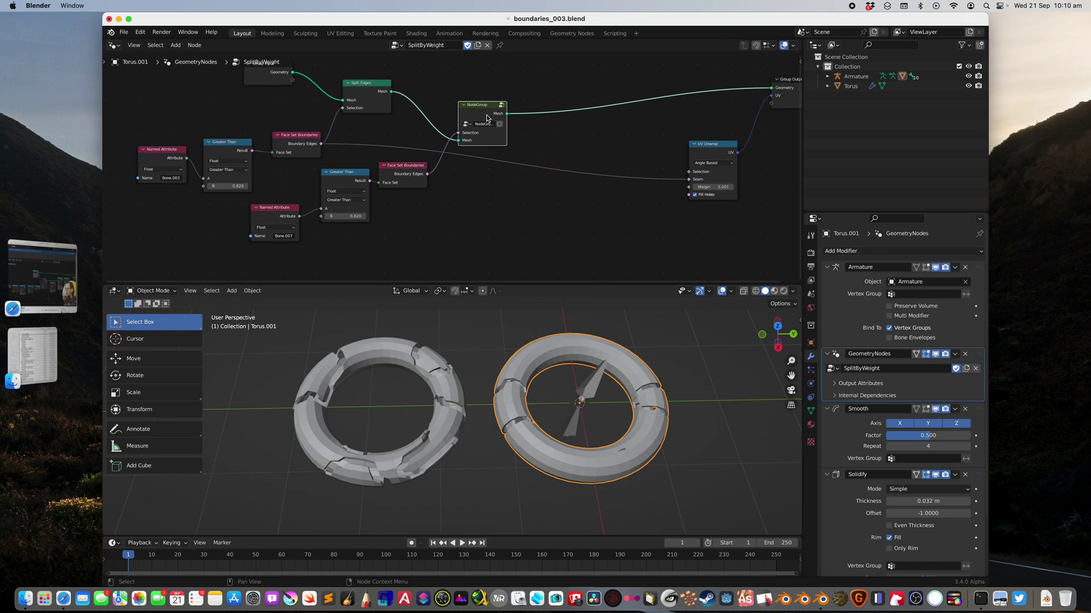
pyautogui.moveTo(474, 120); pyautogui.dragTo(477, 99)
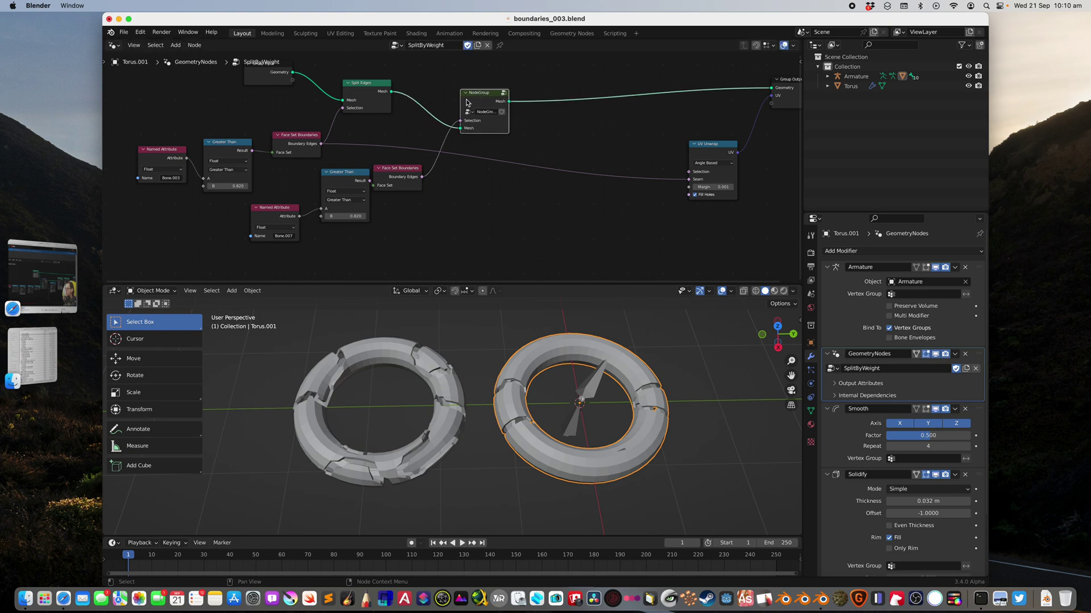
pyautogui.hotkey('shift', 'd')
pyautogui.click(550, 100)
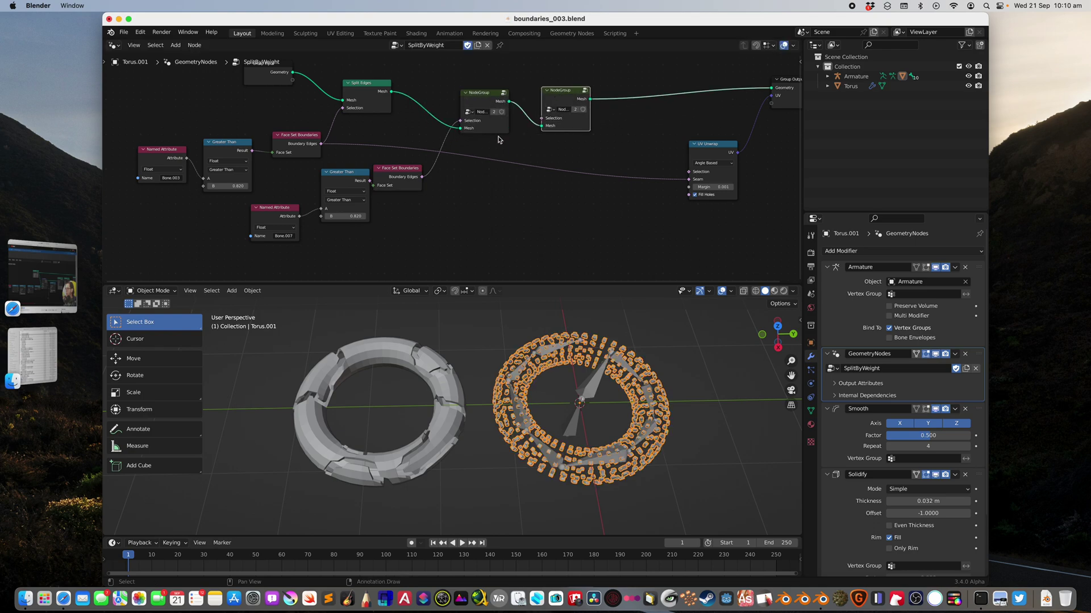
# Duplicate the Bone.007 Named Attribute, Greater Than and Face Set Boundaries chain and wire its Boundary Edges to the second NodeGroup's Selection.
pyautogui.click(404, 172)
pyautogui.keyDown('shift'); pyautogui.click(342, 175); pyautogui.keyUp('shift')
pyautogui.keyDown('shift'); pyautogui.click(281, 209); pyautogui.keyUp('shift')
pyautogui.hotkey('shift', 'd')
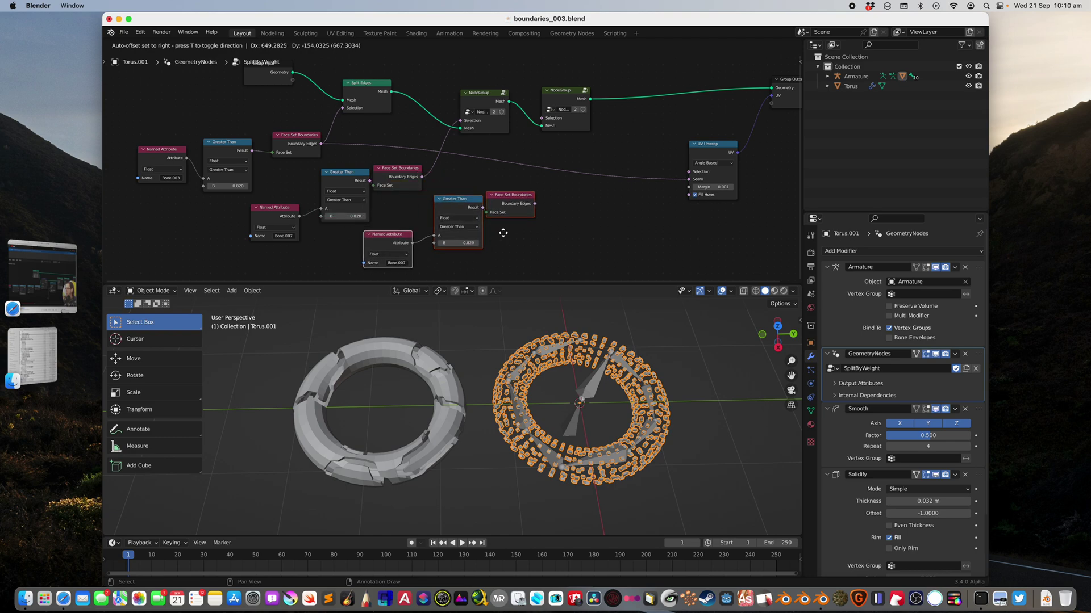
pyautogui.click(504, 232)
pyautogui.moveTo(538, 204); pyautogui.dragTo(544, 118)
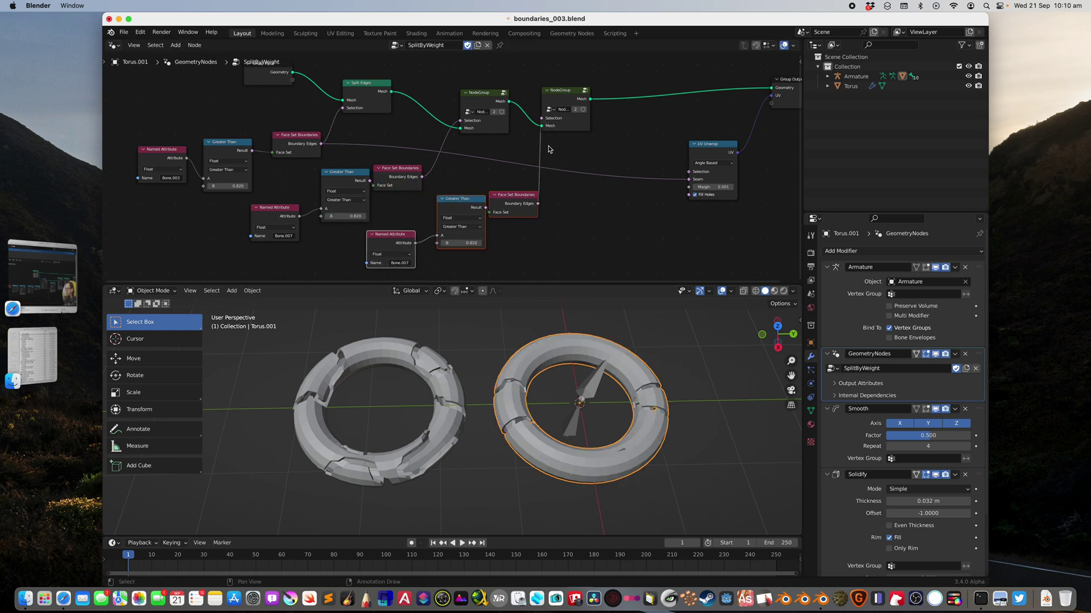
# Try Bone.002 and Bone.008 as the attribute name in the newest Named Attribute node.
pyautogui.click(404, 261)
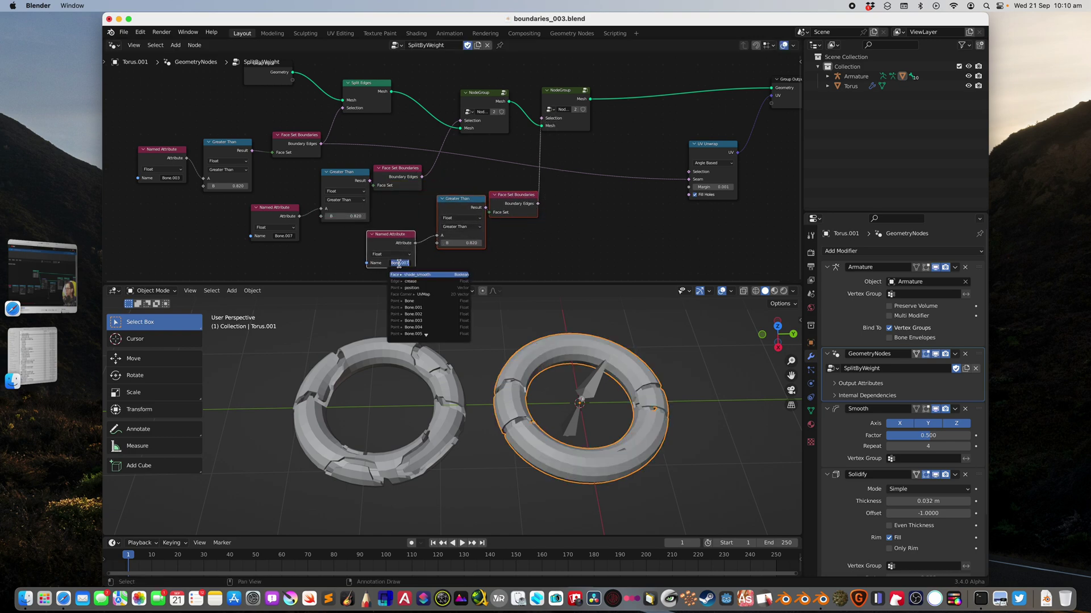
pyautogui.click(423, 312)
pyautogui.click(399, 263)
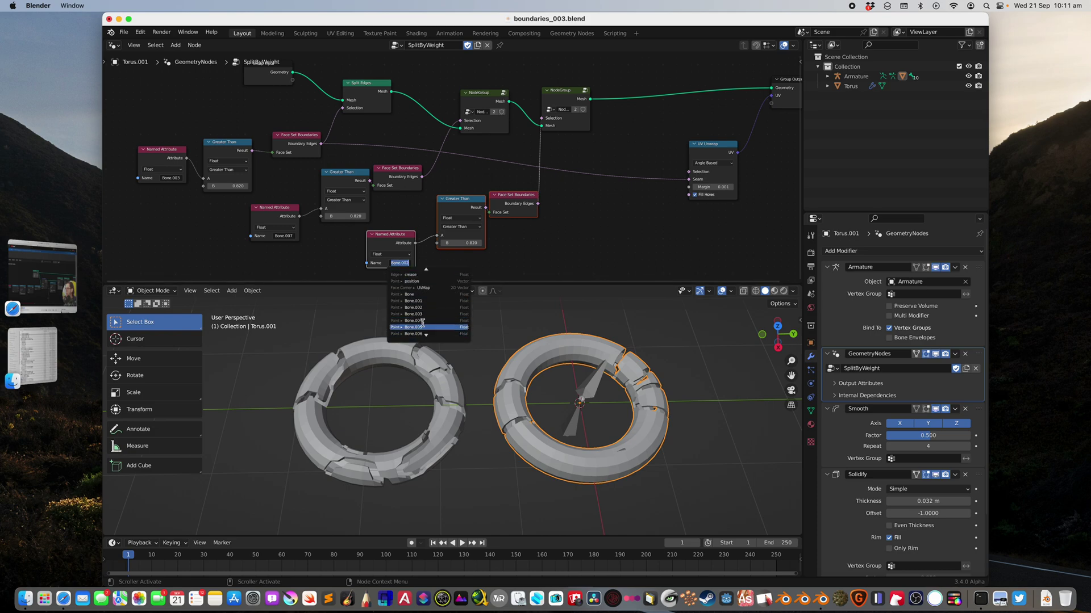
pyautogui.click(423, 321)
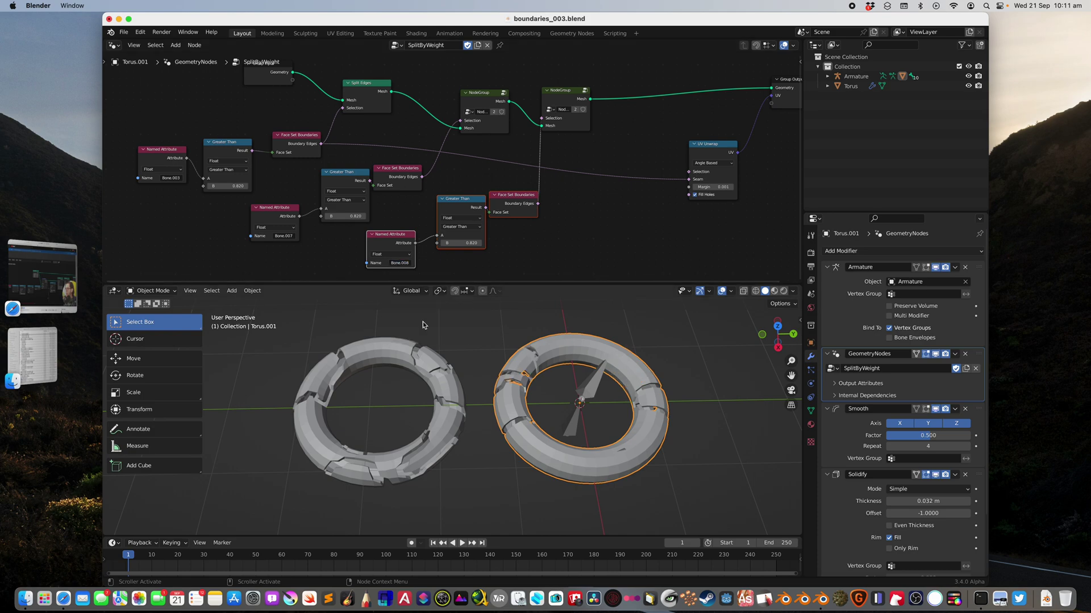
# Set the newest Named Attribute node's name to Bone.006 and save the file.
pyautogui.click(403, 263)
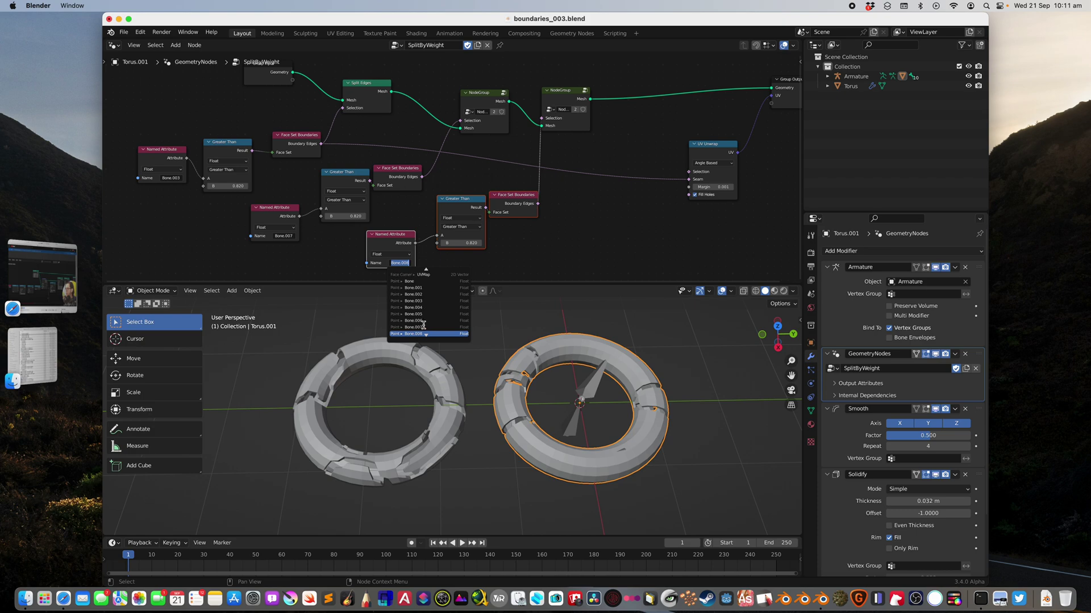
pyautogui.click(422, 323)
pyautogui.moveTo(533, 310); pyautogui.dragTo(496, 383, button='middle')
pyautogui.press('super+s')
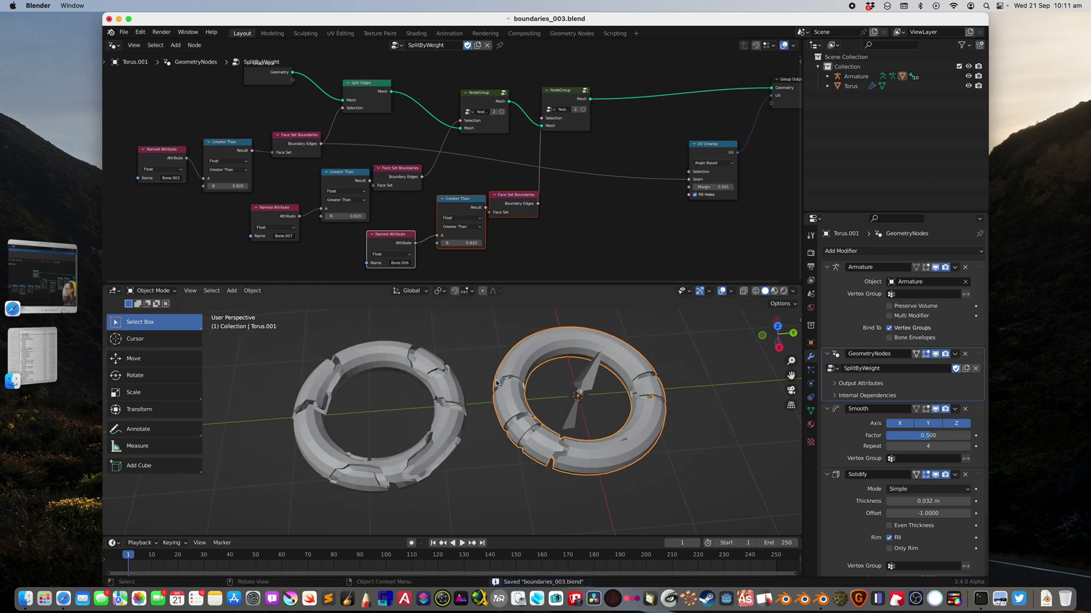
# Move the Bone.006 chain's Face Set Boundaries node farther right and shift its Greater Than node toward the Named Attribute.
pyautogui.scroll(5, 488, 224)
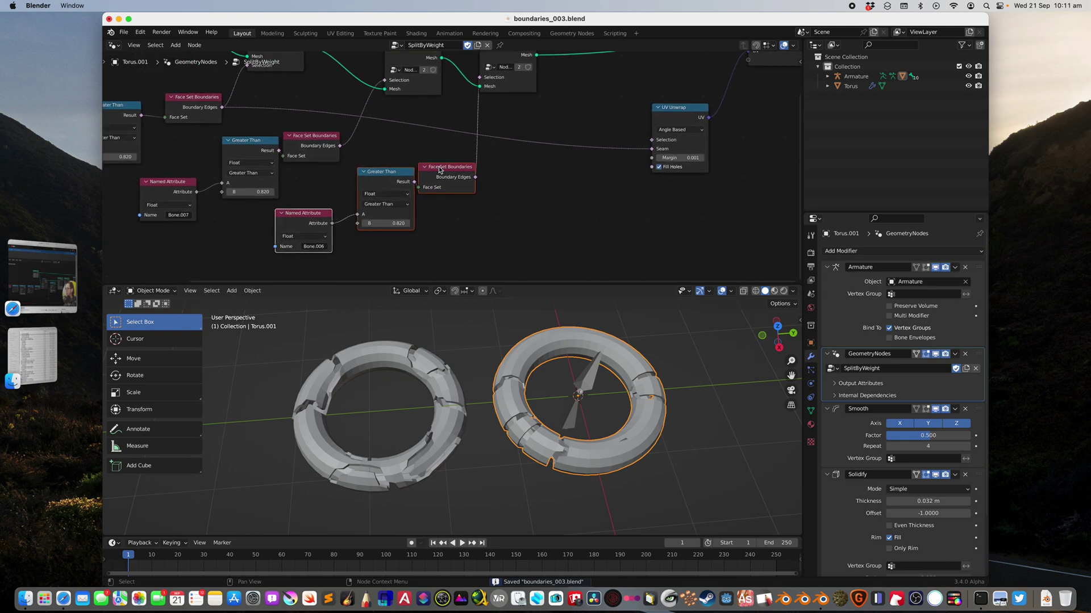
pyautogui.moveTo(506, 154); pyautogui.dragTo(565, 145, button='middle')
pyautogui.moveTo(533, 211); pyautogui.dragTo(569, 206)
pyautogui.click(529, 169)
pyautogui.scroll(-1, 433, 248)
pyautogui.moveTo(519, 361); pyautogui.dragTo(524, 367, button='middle')
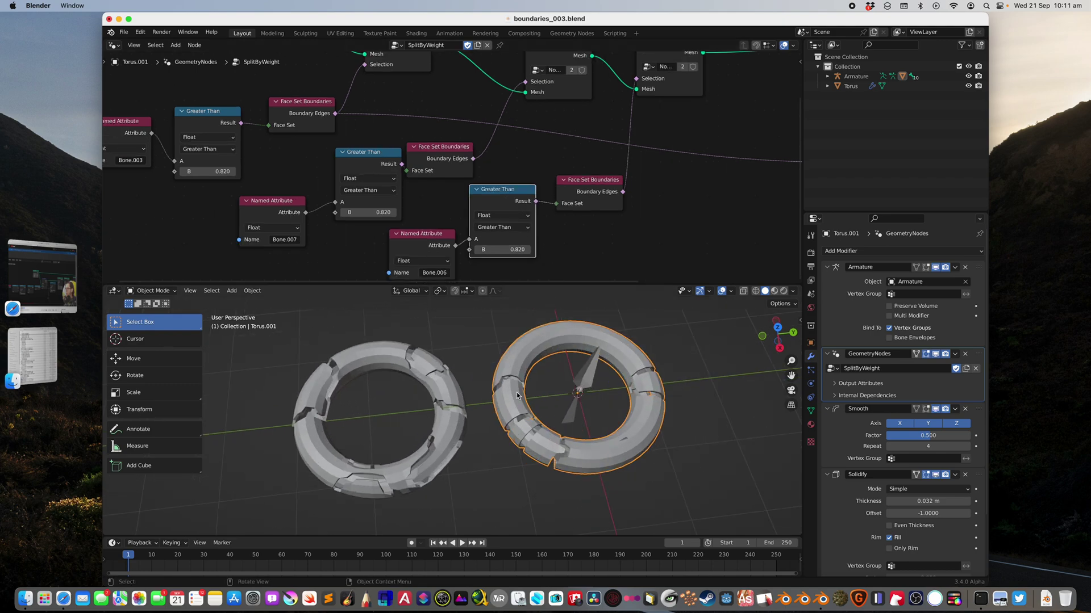
pyautogui.scroll(-1, 436, 198)
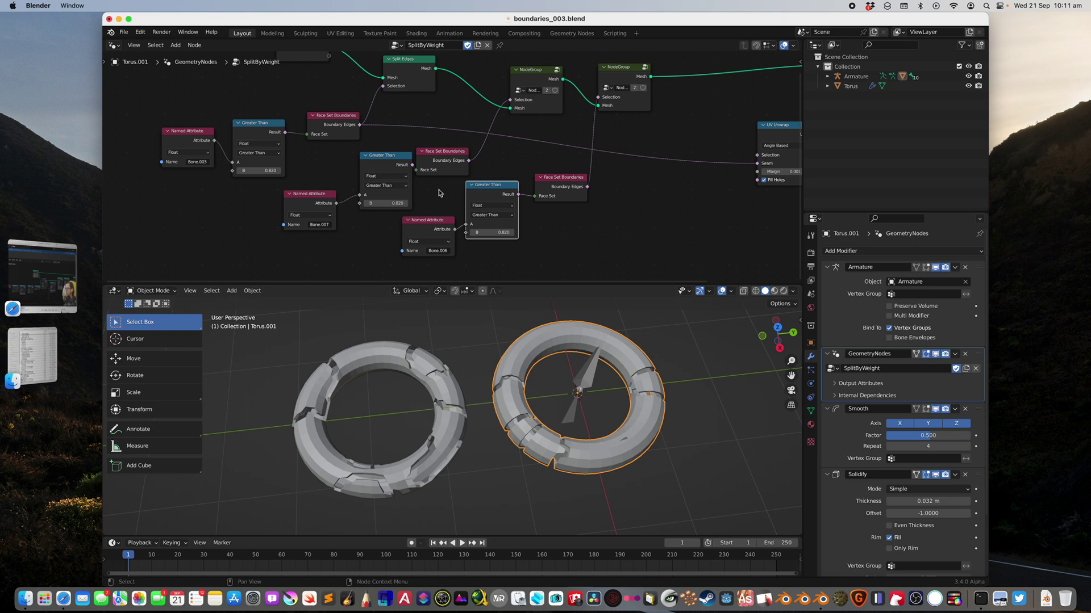
# Spread out the Bone.003 chain by moving its Named Attribute left and repositioning its Greater Than and Face Set Boundaries nodes.
pyautogui.scroll(1, 239, 199)
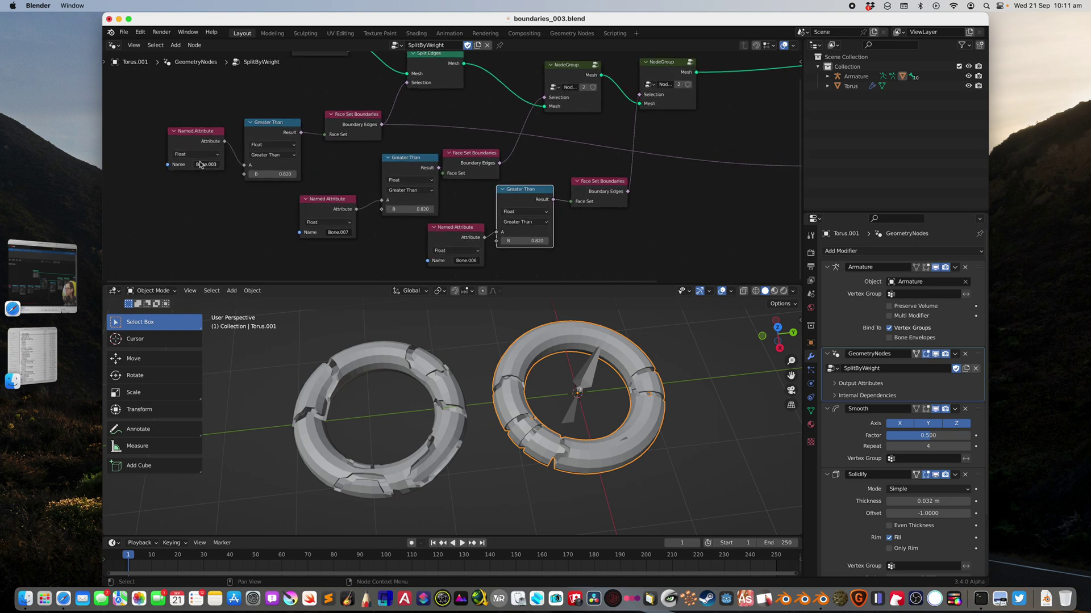
pyautogui.moveTo(191, 134); pyautogui.dragTo(169, 136)
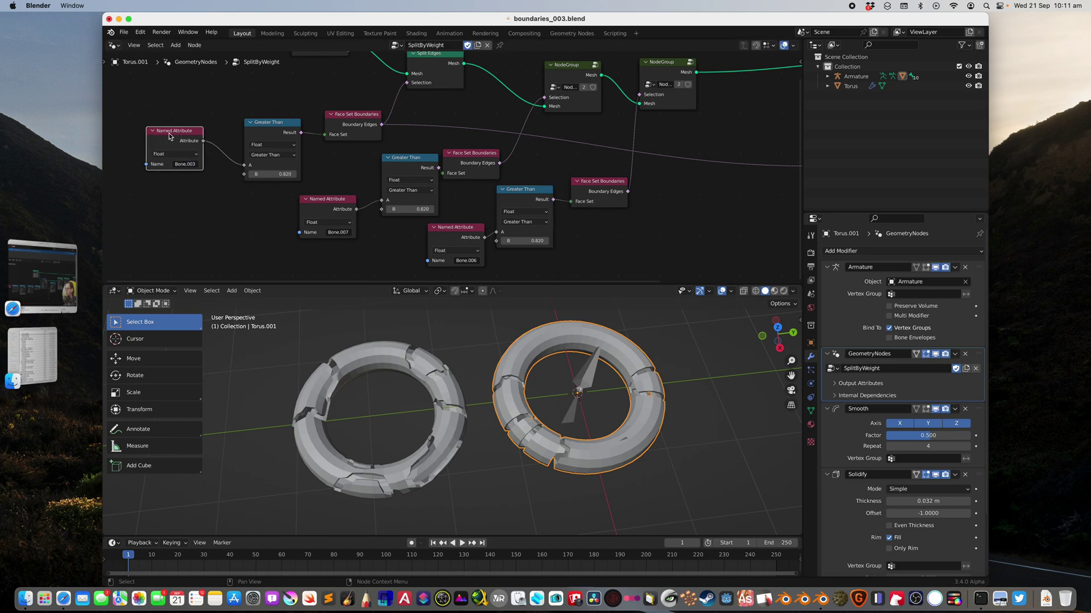
pyautogui.click(190, 165)
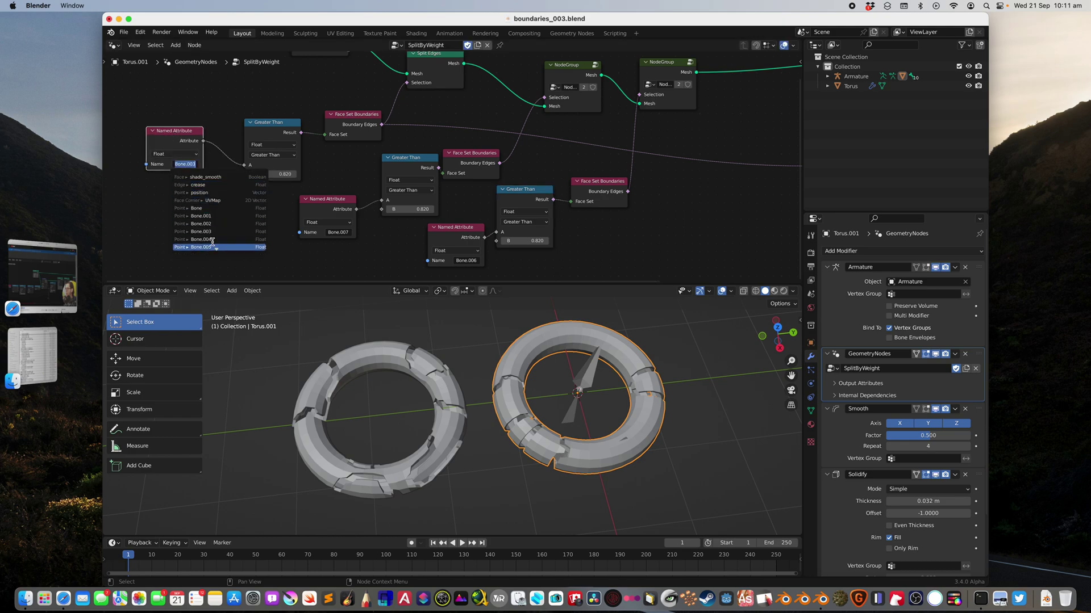
pyautogui.click(234, 117)
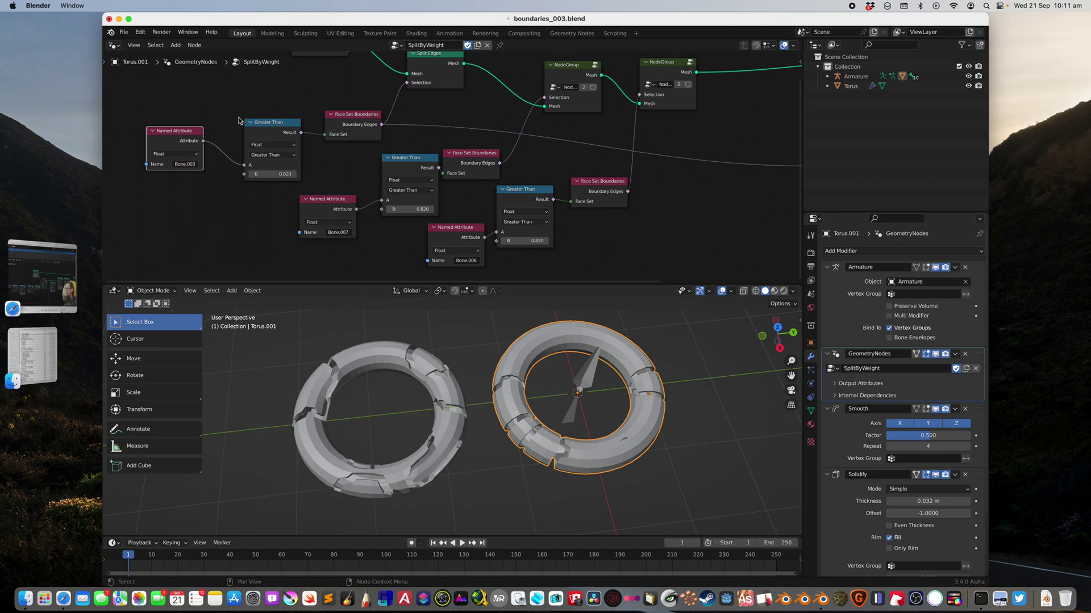
pyautogui.moveTo(259, 123); pyautogui.dragTo(248, 111)
pyautogui.moveTo(348, 116); pyautogui.dragTo(342, 109)
pyautogui.moveTo(261, 113); pyautogui.dragTo(262, 109)
pyautogui.moveTo(336, 113); pyautogui.dragTo(333, 111)
pyautogui.scroll(1, 326, 115)
pyautogui.scroll(1, 335, 142)
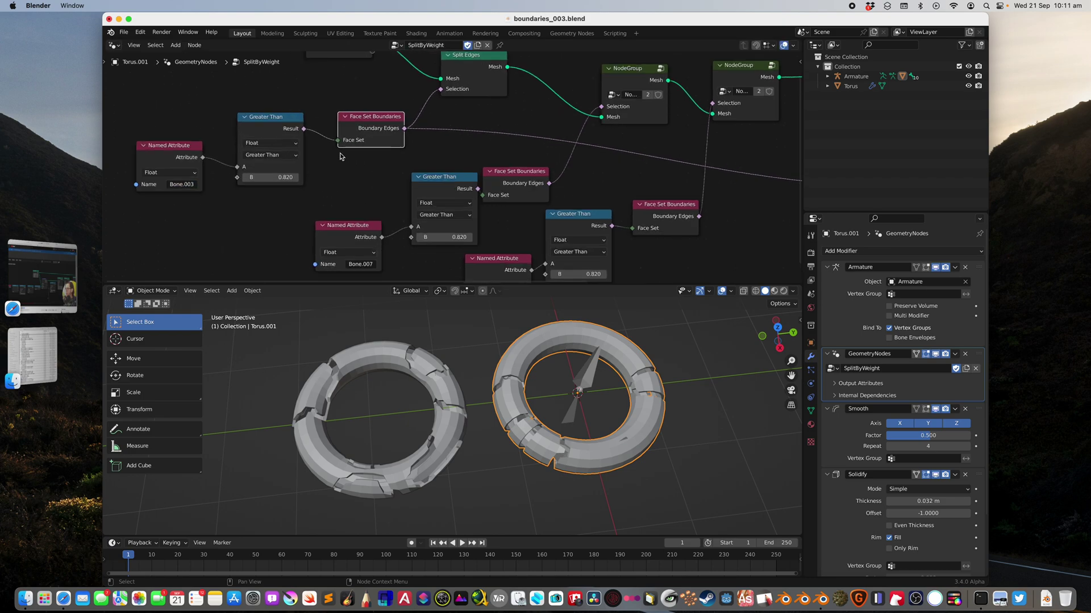
# Raise the Bone.007 chain's Face Set Boundaries node and move the second NodeGroup farther right.
pyautogui.scroll(-2, 353, 126)
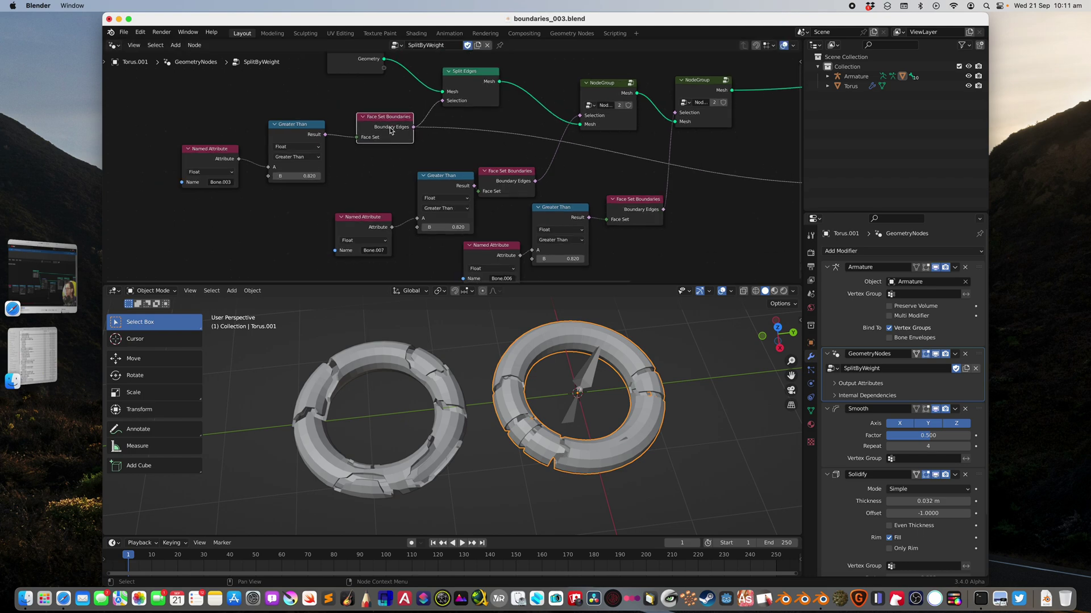
pyautogui.moveTo(454, 163); pyautogui.dragTo(458, 149)
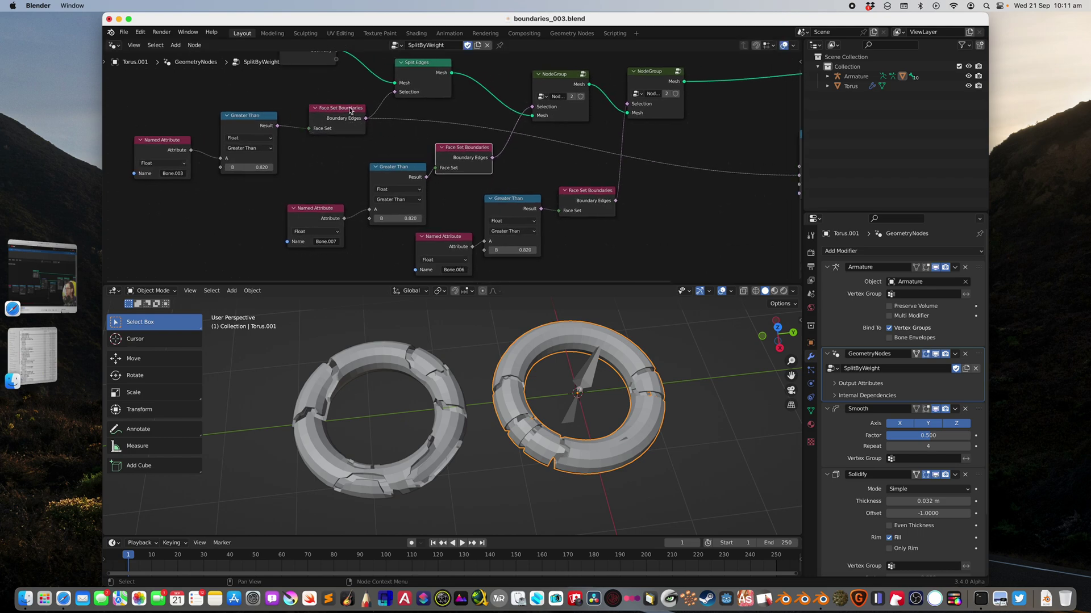
pyautogui.scroll(-3, 343, 180)
pyautogui.moveTo(341, 176); pyautogui.dragTo(330, 188, button='middle')
pyautogui.moveTo(310, 89); pyautogui.dragTo(298, 89)
pyautogui.moveTo(393, 100); pyautogui.dragTo(354, 97, button='middle')
pyautogui.moveTo(528, 105); pyautogui.dragTo(554, 112)
pyautogui.scroll(1, 494, 102)
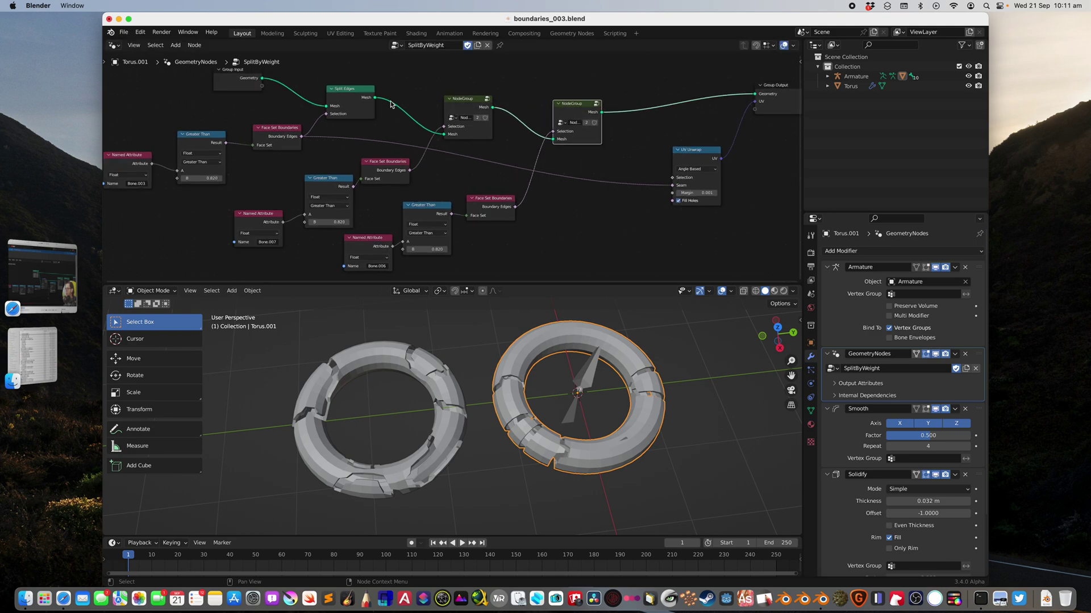
# Adjust the spacing of the Split Edges and NodeGroup nodes, move UV Unwrap up, and save the file.
pyautogui.moveTo(348, 93); pyautogui.dragTo(354, 89)
pyautogui.moveTo(463, 105); pyautogui.dragTo(464, 102)
pyautogui.moveTo(573, 111); pyautogui.dragTo(578, 111)
pyautogui.moveTo(579, 115); pyautogui.dragTo(543, 104, button='middle')
pyautogui.scroll(-1, 545, 129)
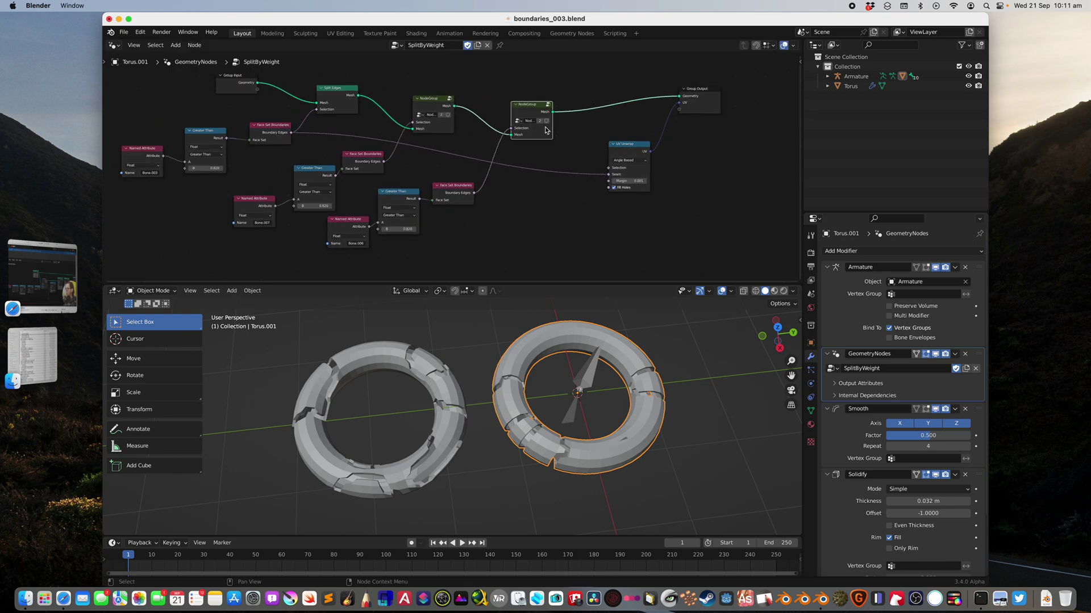
pyautogui.moveTo(634, 153); pyautogui.dragTo(624, 139)
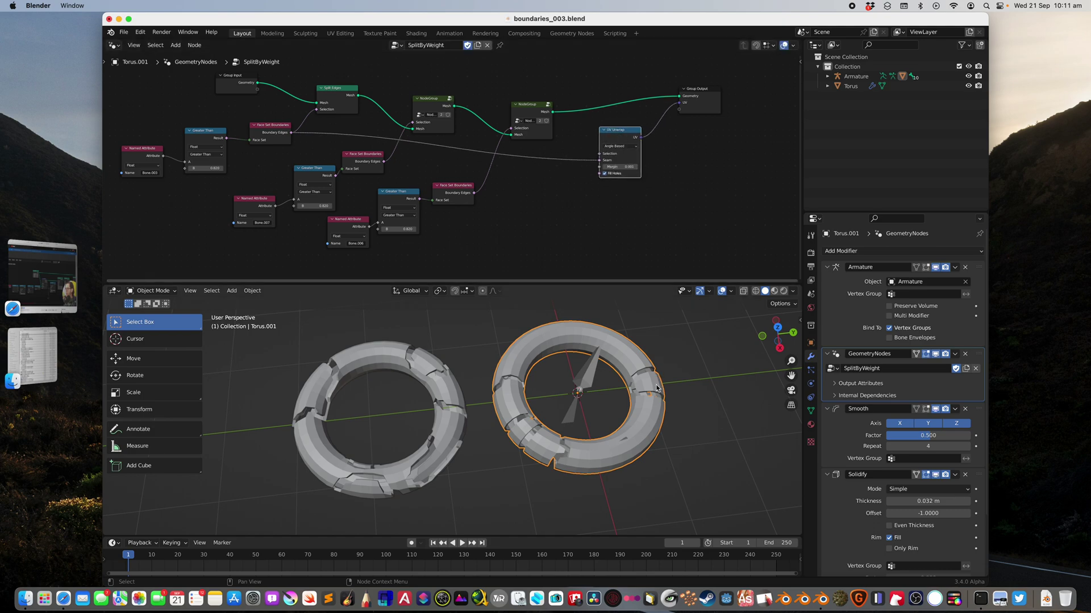
pyautogui.press('super+s')
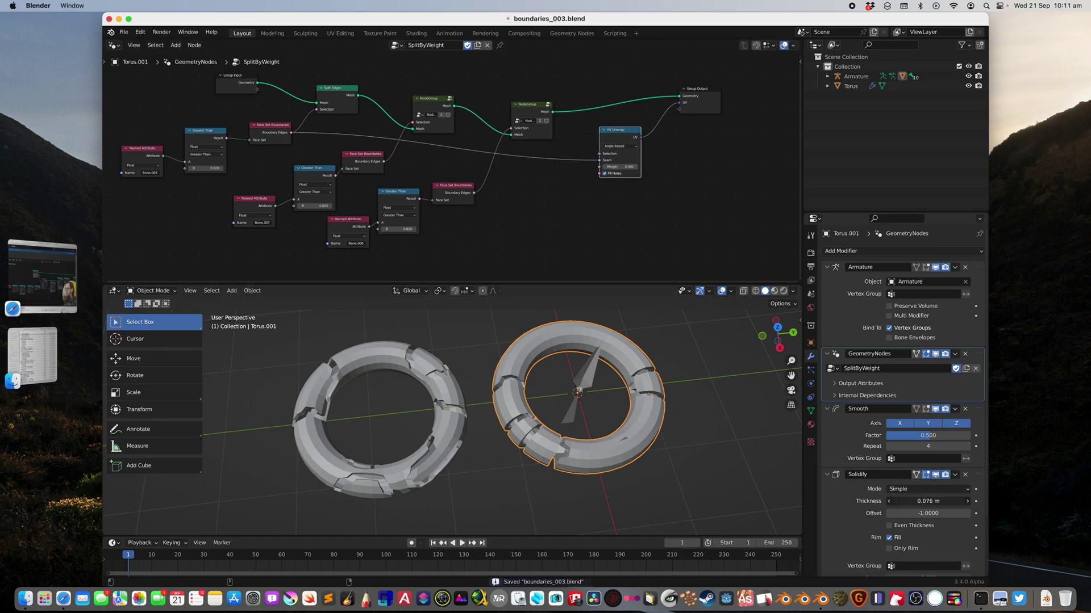
# Set the bone-weight torus's Solidify thickness to 0.036 m and its Smooth factor to 0.717 with 7 repeats, then deselect it.
pyautogui.moveTo(928, 501)
pyautogui.mouseDown()
pyautogui.moveTo(912, 501)
pyautogui.moveTo(929, 501)
pyautogui.mouseUp()
pyautogui.moveTo(926, 437); pyautogui.dragTo(929, 437)
pyautogui.click(968, 447)
pyautogui.click(968, 447)
pyautogui.click(968, 447)
pyautogui.moveTo(631, 391)
pyautogui.mouseDown(button='middle')
pyautogui.moveTo(623, 355)
pyautogui.moveTo(618, 376)
pyautogui.mouseUp(button='middle')
pyautogui.click(624, 355)
# Nudge the Bone.007 chain's Face Set Boundaries node slightly up.
pyautogui.scroll(1, 618, 376)
pyautogui.scroll(1, 466, 201)
pyautogui.moveTo(359, 157); pyautogui.dragTo(361, 155)
pyautogui.scroll(2, 449, 188)
pyautogui.scroll(-1, 460, 191)
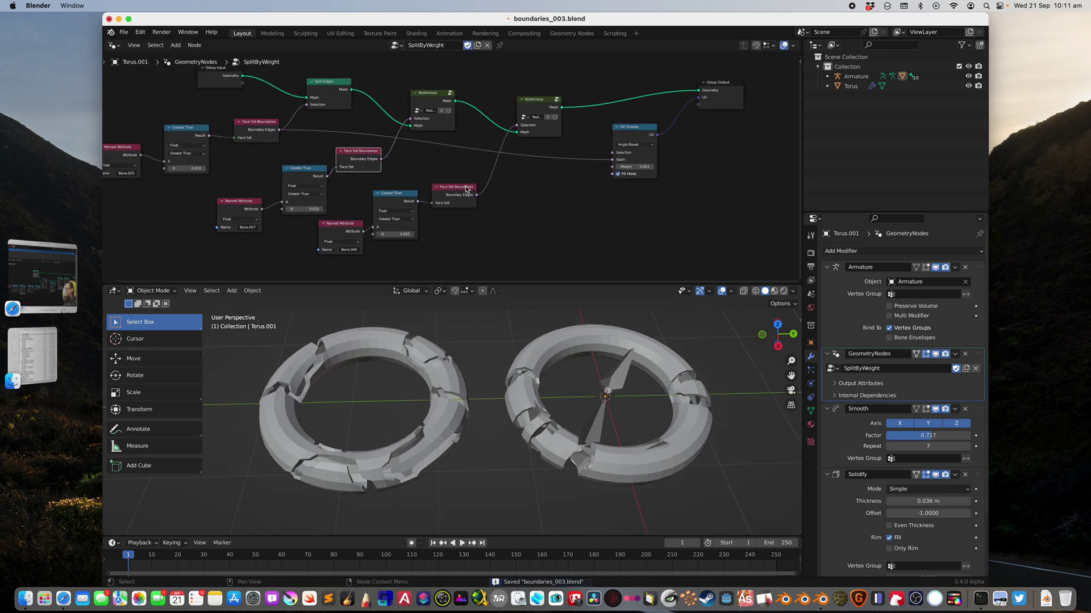
# Select the material-split torus and enlarge the 3D viewport into the node editor's space.
pyautogui.moveTo(523, 391); pyautogui.dragTo(476, 362, button='middle')
pyautogui.click(478, 369)
pyautogui.scroll(-2, 478, 370)
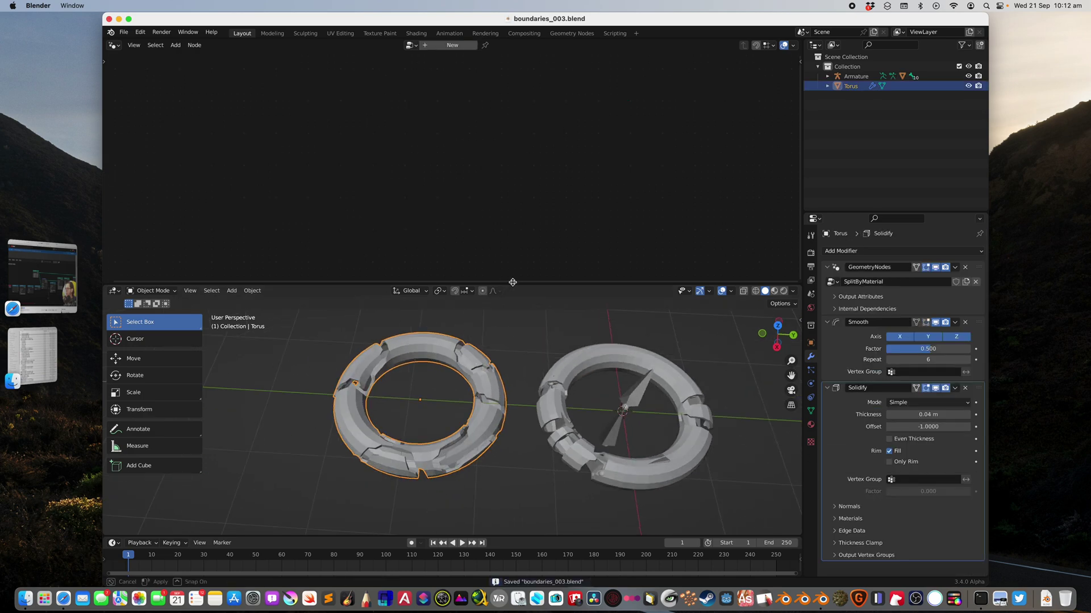
pyautogui.moveTo(507, 283); pyautogui.dragTo(500, 197)
# Switch the material-split torus to Sculpt Mode and show all of its face sets.
pyautogui.click(170, 211)
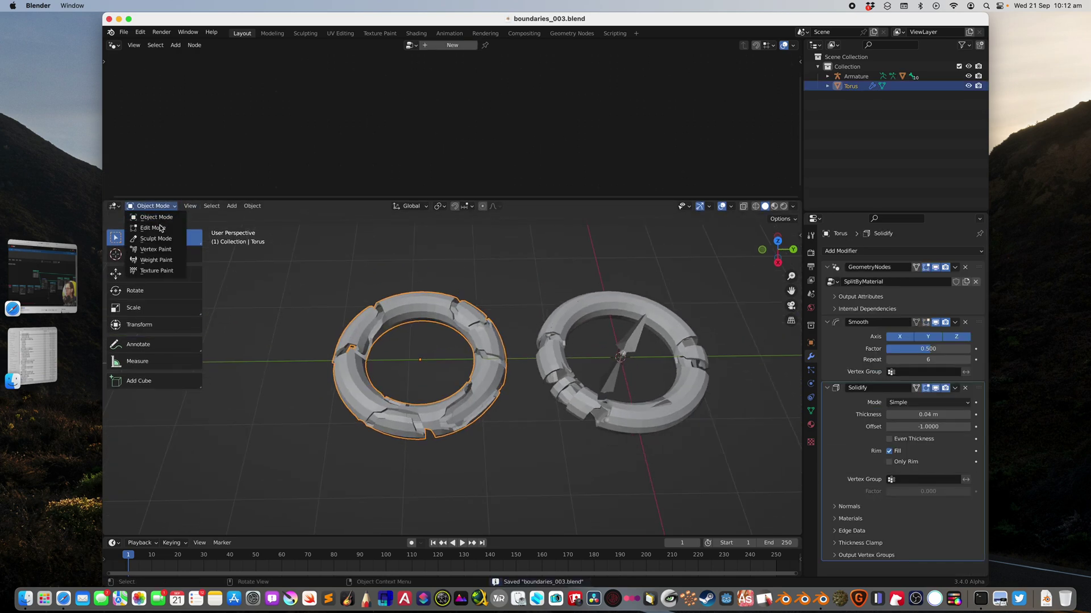
pyautogui.click(165, 244)
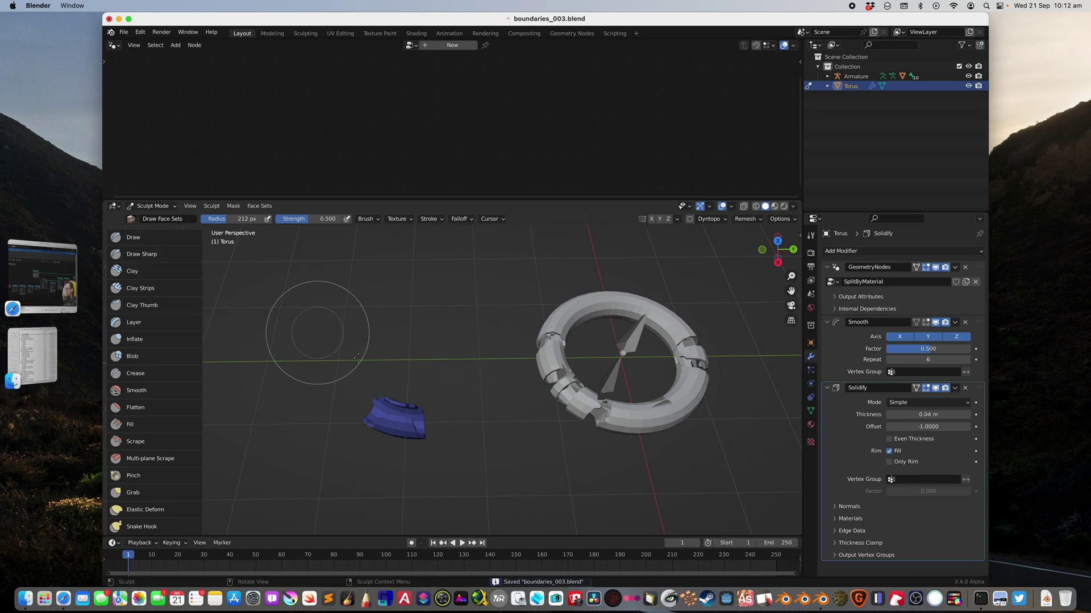
pyautogui.hotkey('alt', 'h')
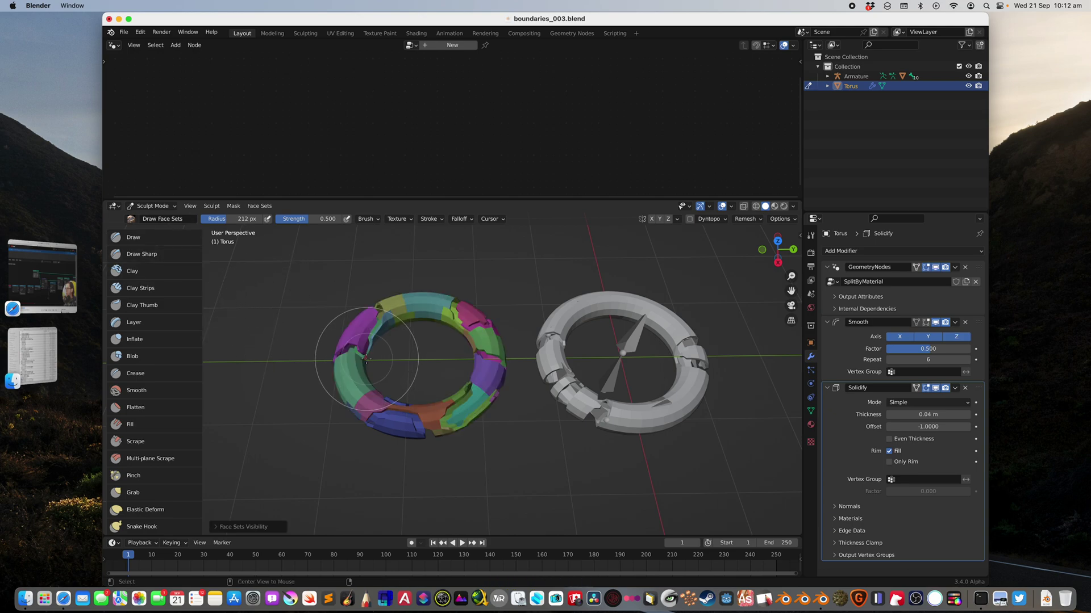
# Return the material-split torus to Object Mode, save the file and deselect the torus.
pyautogui.moveTo(369, 359)
pyautogui.mouseDown(button='middle')
pyautogui.moveTo(369, 432)
pyautogui.moveTo(519, 438)
pyautogui.moveTo(450, 446)
pyautogui.moveTo(358, 373)
pyautogui.moveTo(318, 324)
pyautogui.moveTo(210, 245)
pyautogui.mouseUp(button='middle')
pyautogui.click(150, 205)
pyautogui.click(152, 212)
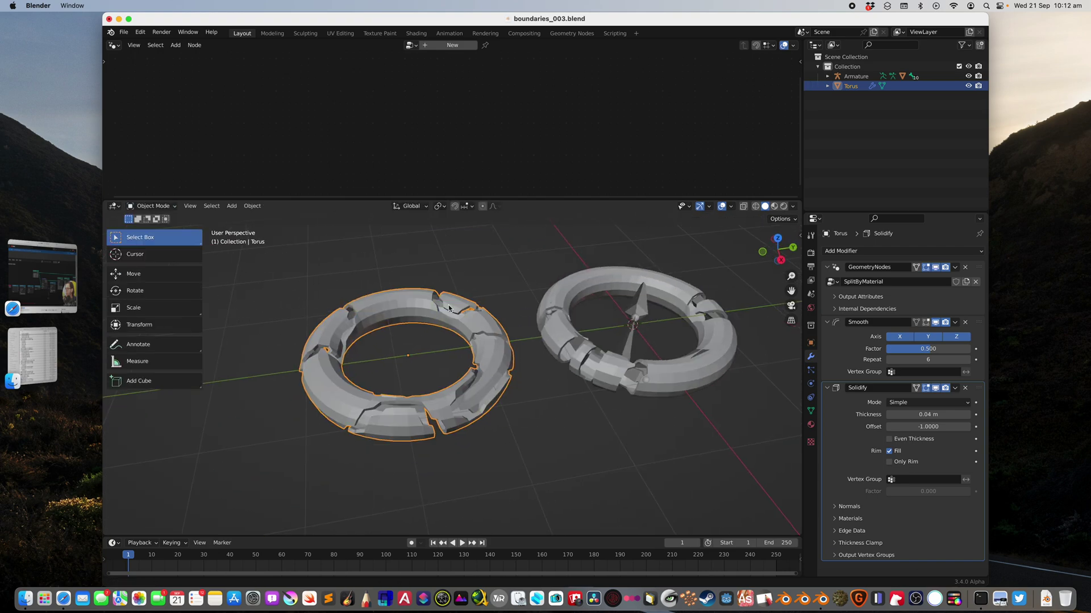
pyautogui.moveTo(284, 267); pyautogui.dragTo(441, 303, button='middle')
pyautogui.press('super+s')
pyautogui.click(439, 296)
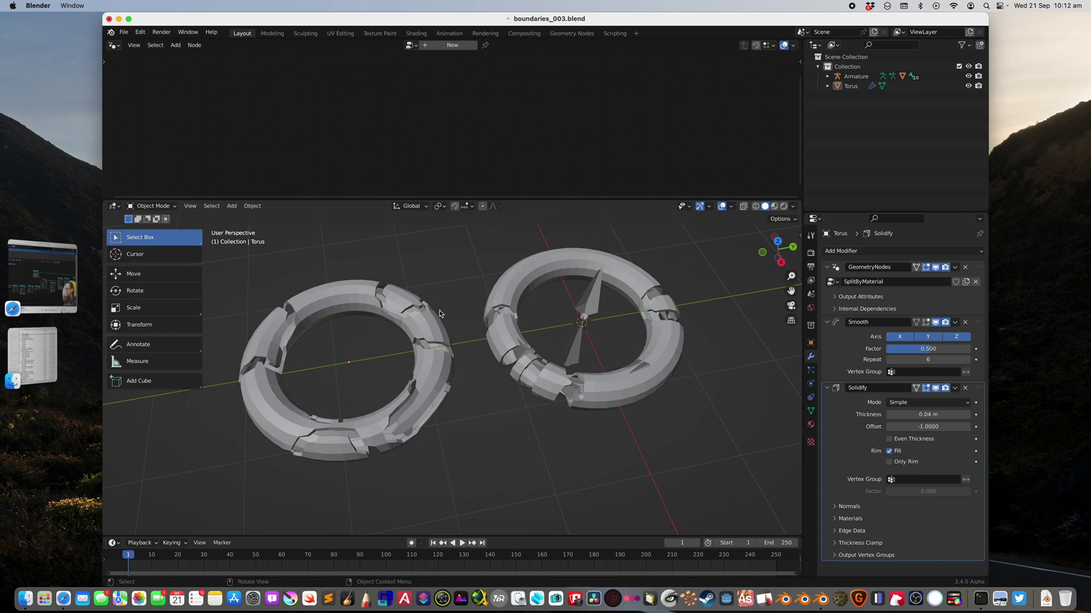
# Add a Monkey mesh and move it to the free space beside the bone-weight torus.
pyautogui.moveTo(438, 293); pyautogui.dragTo(340, 278, button='middle')
pyautogui.click(151, 206)
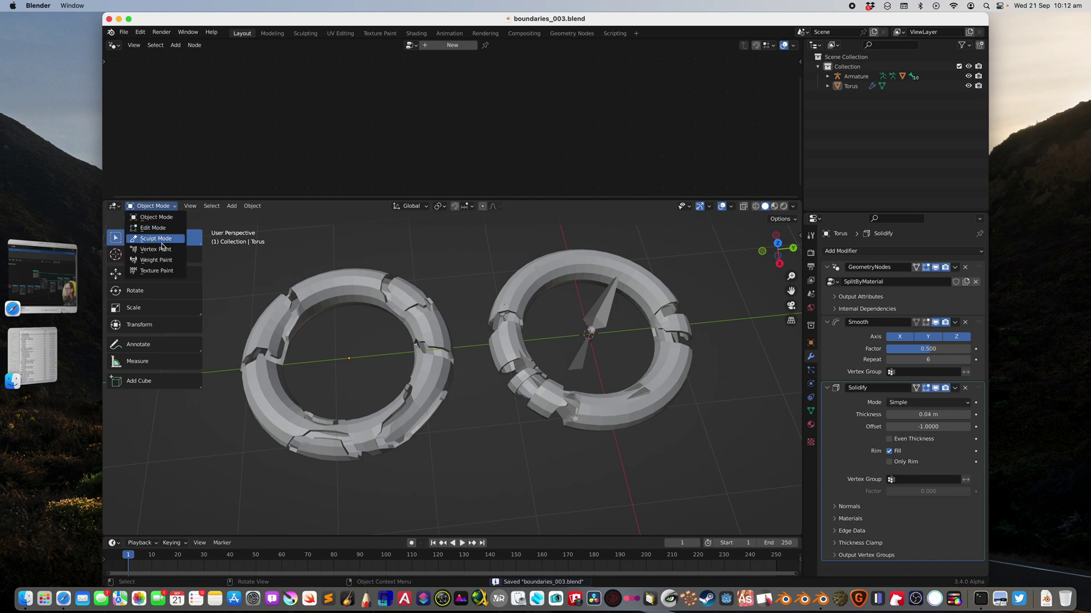
pyautogui.scroll(-1, 531, 340)
pyautogui.moveTo(541, 326); pyautogui.dragTo(528, 313, button='middle')
pyautogui.hotkey('shift', 'a')
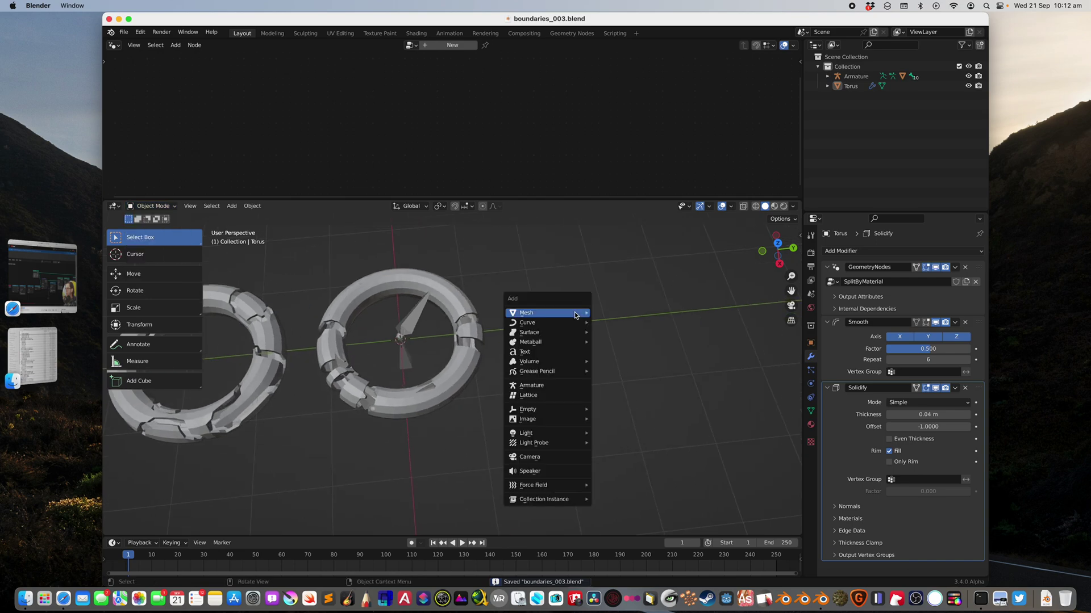
pyautogui.moveTo(568, 313)
pyautogui.click(624, 405)
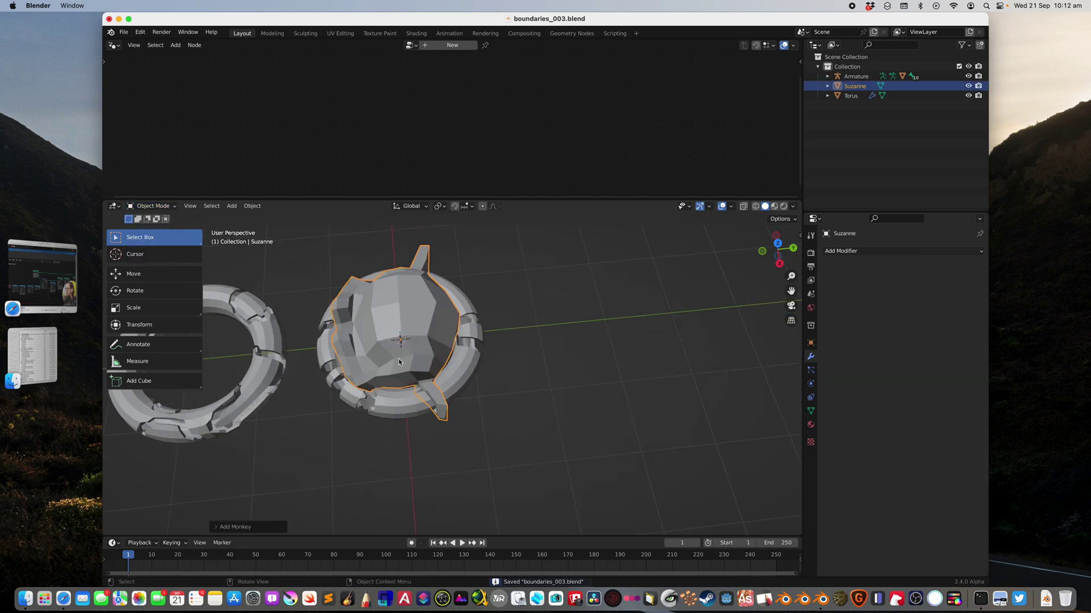
pyautogui.press('g')
pyautogui.click(585, 349)
pyautogui.moveTo(568, 353); pyautogui.dragTo(545, 303, button='middle')
pyautogui.scroll(3, 509, 344)
# Add a Remesh modifier to Suzanne with a voxel size of 0.04 m and apply it.
pyautogui.click(888, 254)
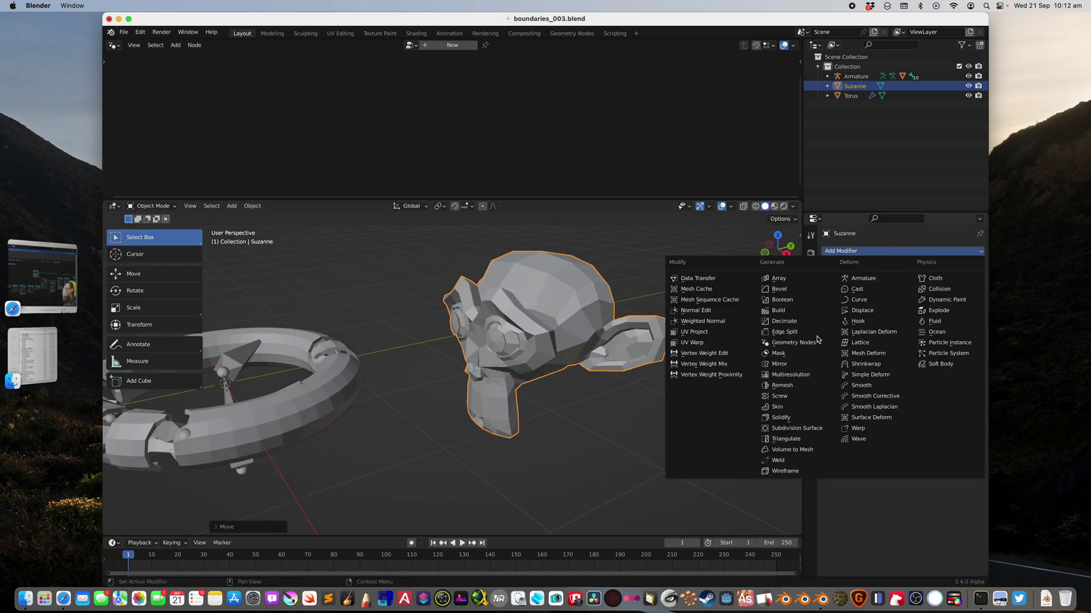
pyautogui.click(798, 387)
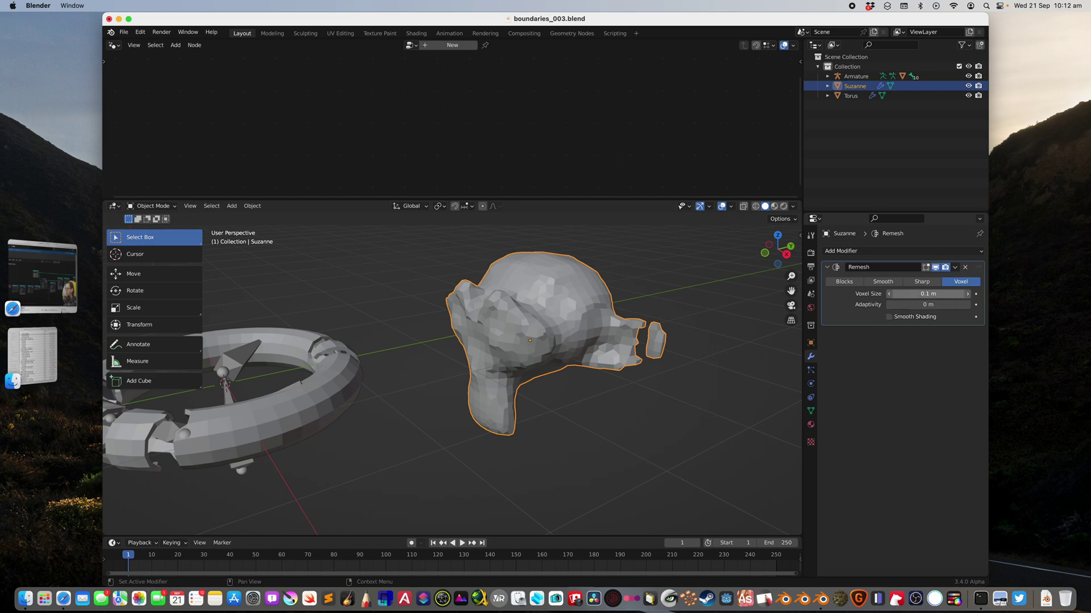
pyautogui.press('Return')
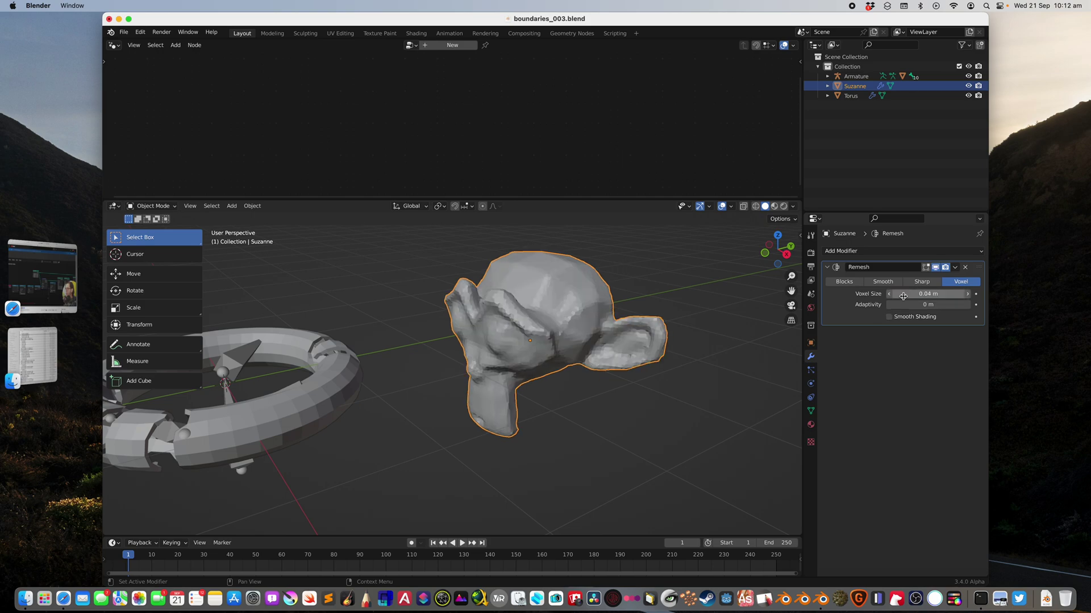
pyautogui.hotkey('ctrl', 'a')
# Switch Suzanne to Sculpt Mode and draw face sets over the top of the head, forehead and face.
pyautogui.moveTo(488, 290)
pyautogui.mouseDown(button='middle')
pyautogui.moveTo(414, 292)
pyautogui.moveTo(489, 302)
pyautogui.mouseUp(button='middle')
pyautogui.click(167, 211)
pyautogui.click(167, 242)
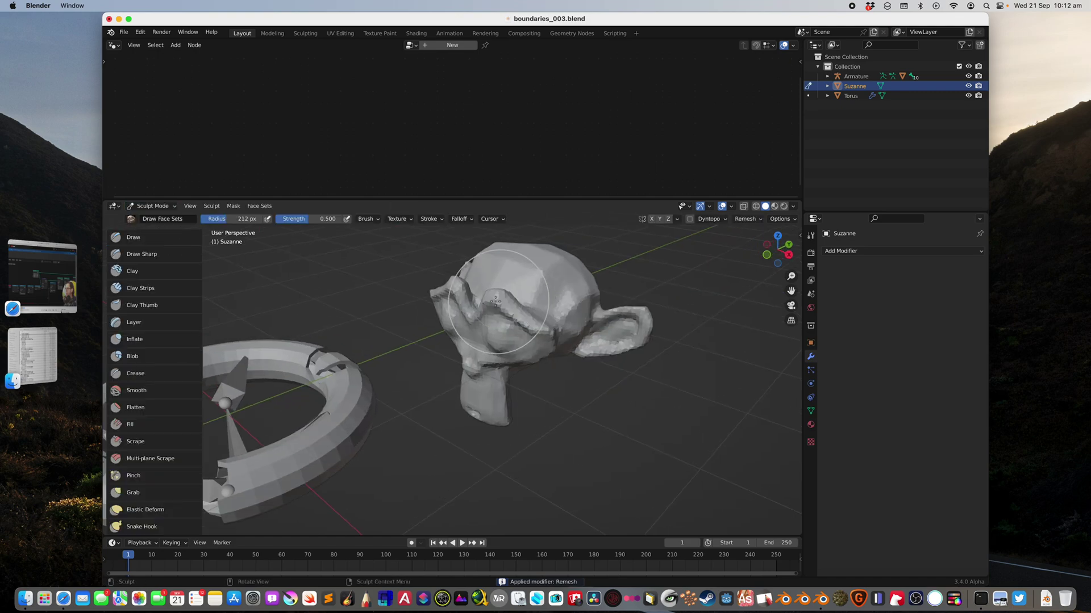
pyautogui.click(509, 312)
pyautogui.click(554, 298)
pyautogui.click(540, 276)
pyautogui.scroll(-2, 530, 281)
pyautogui.click(487, 293)
pyautogui.moveTo(475, 318); pyautogui.dragTo(472, 347)
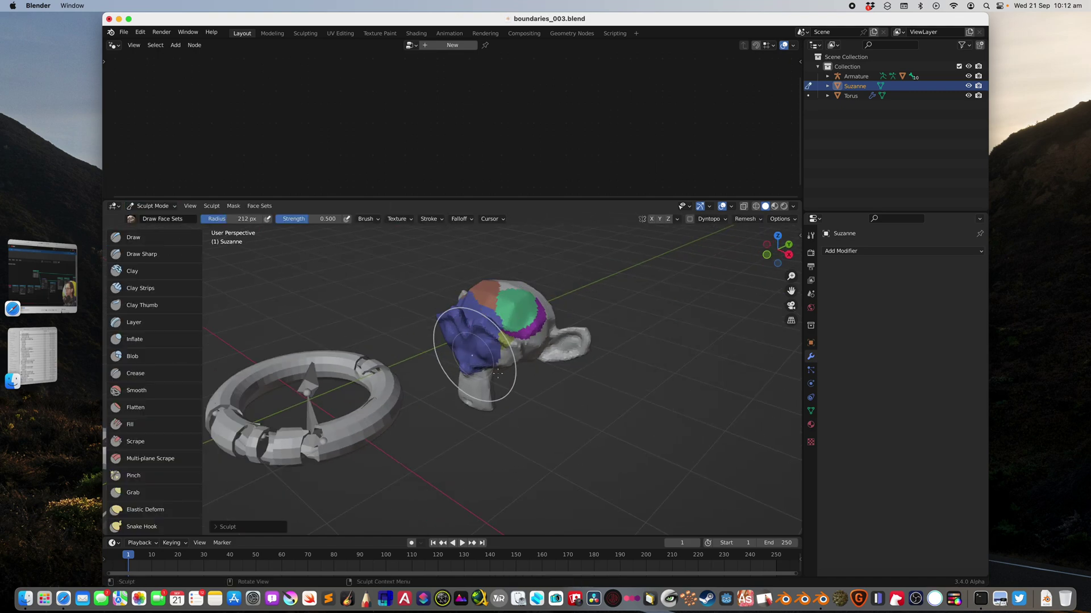
# Draw separate face sets over Suzanne's ears, back and sides of the head, muzzle and chin.
pyautogui.moveTo(463, 350); pyautogui.dragTo(493, 369, button='middle')
pyautogui.click(465, 372)
pyautogui.moveTo(406, 360); pyautogui.dragTo(500, 332, button='middle')
pyautogui.click(404, 398)
pyautogui.click(358, 354)
pyautogui.moveTo(341, 361); pyautogui.dragTo(429, 362, button='middle')
pyautogui.click(418, 369)
pyautogui.click(441, 410)
pyautogui.click(349, 358)
pyautogui.moveTo(393, 350); pyautogui.dragTo(423, 348)
pyautogui.click(459, 345)
pyautogui.moveTo(458, 348); pyautogui.dragTo(468, 389, button='middle')
pyautogui.moveTo(423, 364); pyautogui.dragTo(446, 395)
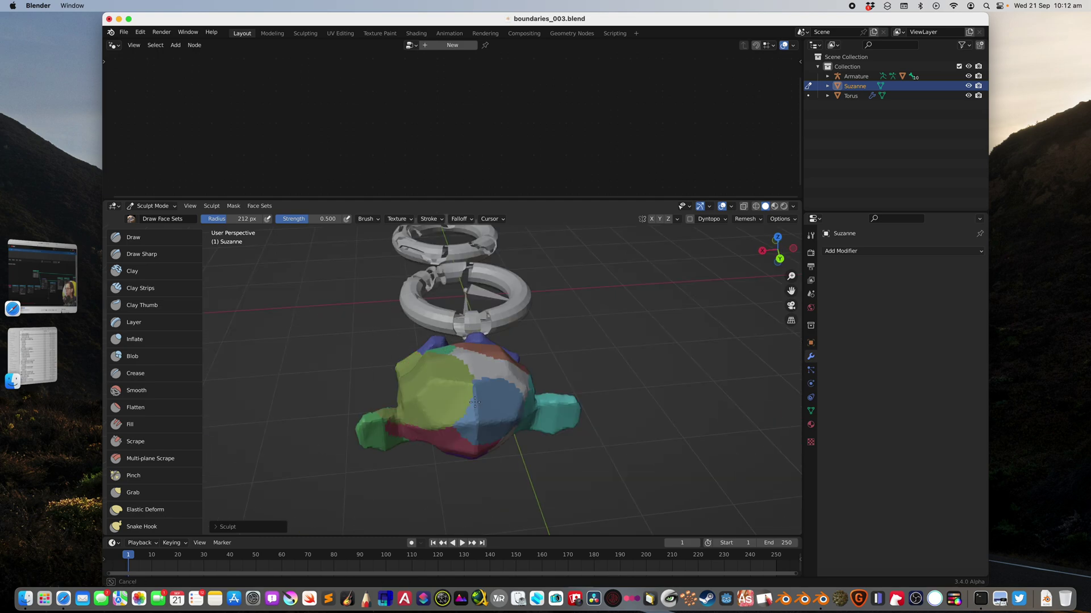
pyautogui.click(478, 393)
pyautogui.moveTo(495, 364); pyautogui.dragTo(442, 341, button='middle')
pyautogui.click(434, 360)
pyautogui.click(442, 425)
pyautogui.moveTo(427, 384)
pyautogui.mouseDown(button='middle')
pyautogui.moveTo(406, 304)
pyautogui.moveTo(327, 305)
pyautogui.moveTo(557, 330)
pyautogui.moveTo(591, 416)
pyautogui.mouseUp(button='middle')
pyautogui.click(404, 302)
pyautogui.click(403, 285)
pyautogui.click(458, 292)
pyautogui.click(327, 303)
pyautogui.click(545, 372)
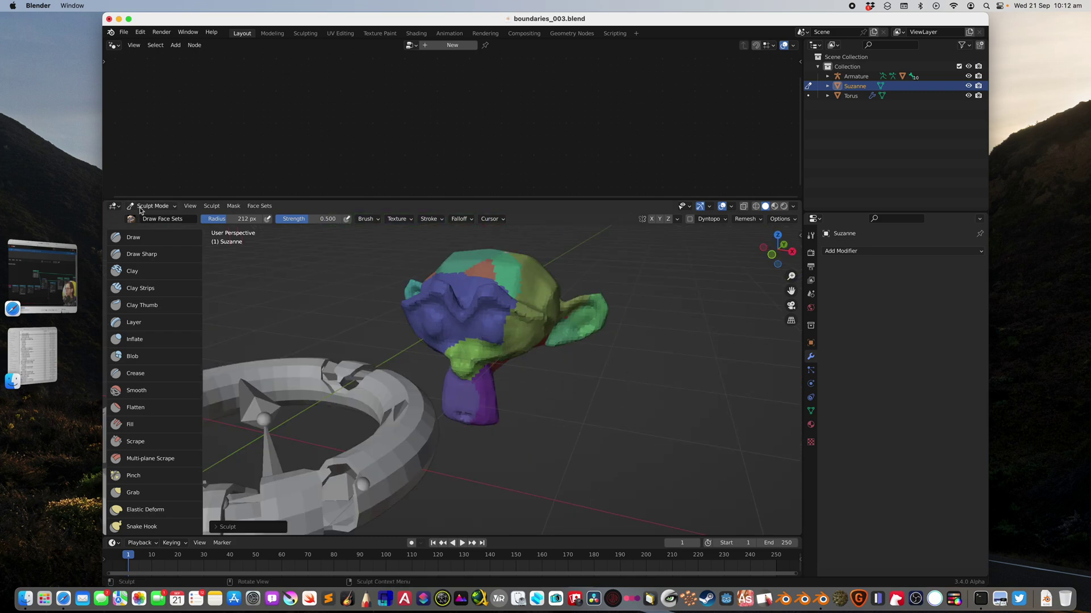
# Save the file with Suzanne in Object Mode, then return it to Sculpt Mode.
pyautogui.click(141, 211)
pyautogui.click(148, 218)
pyautogui.moveTo(503, 315)
pyautogui.mouseDown(button='middle')
pyautogui.moveTo(482, 313)
pyautogui.moveTo(468, 335)
pyautogui.moveTo(499, 346)
pyautogui.moveTo(355, 254)
pyautogui.mouseUp(button='middle')
pyautogui.press('super+s')
pyautogui.click(151, 210)
pyautogui.click(157, 238)
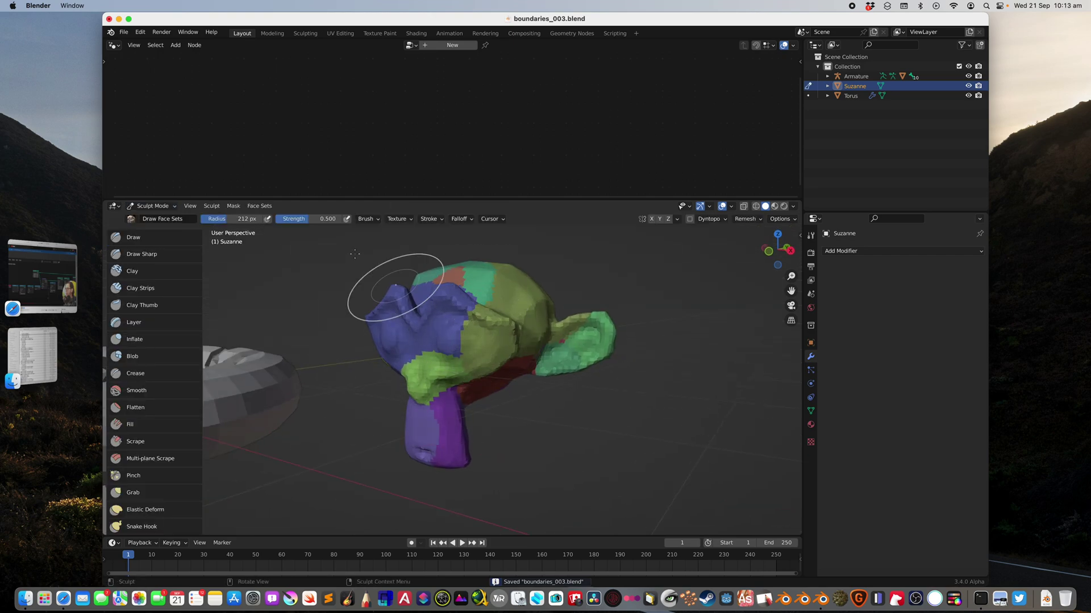
# Examine the face set commands, including the Initialize Face Sets options and the shortcut and Quick Favorites options for Extract Face Set.
pyautogui.click(267, 208)
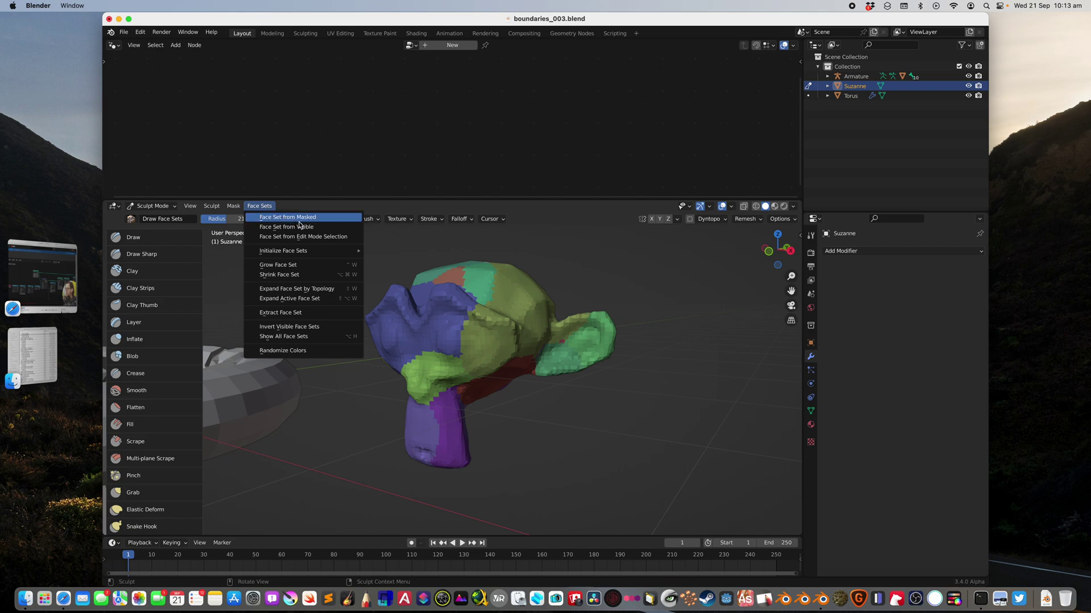
pyautogui.moveTo(320, 248)
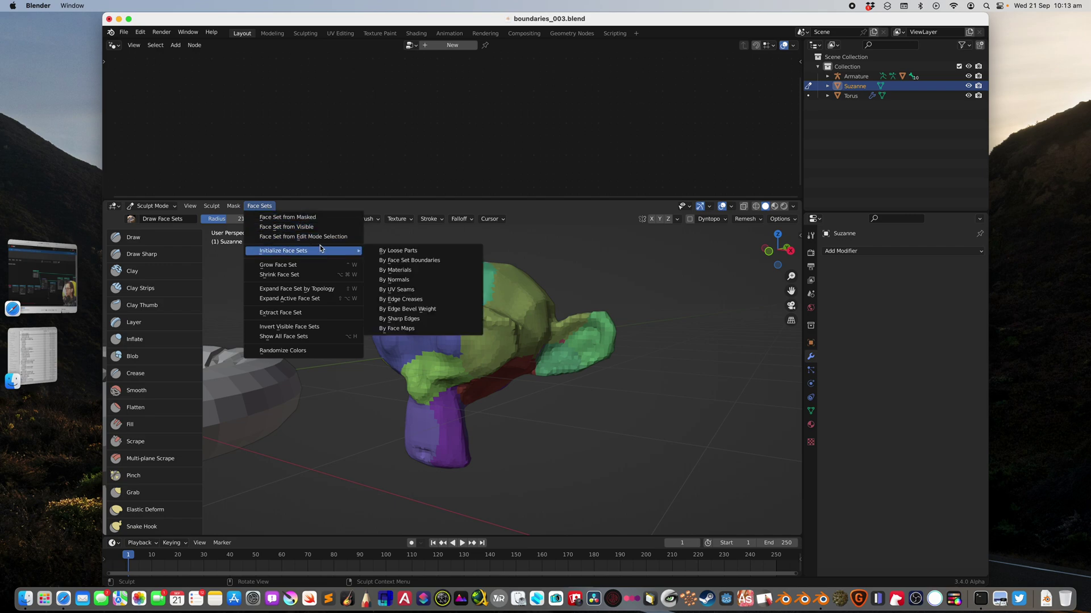
pyautogui.rightClick(312, 316)
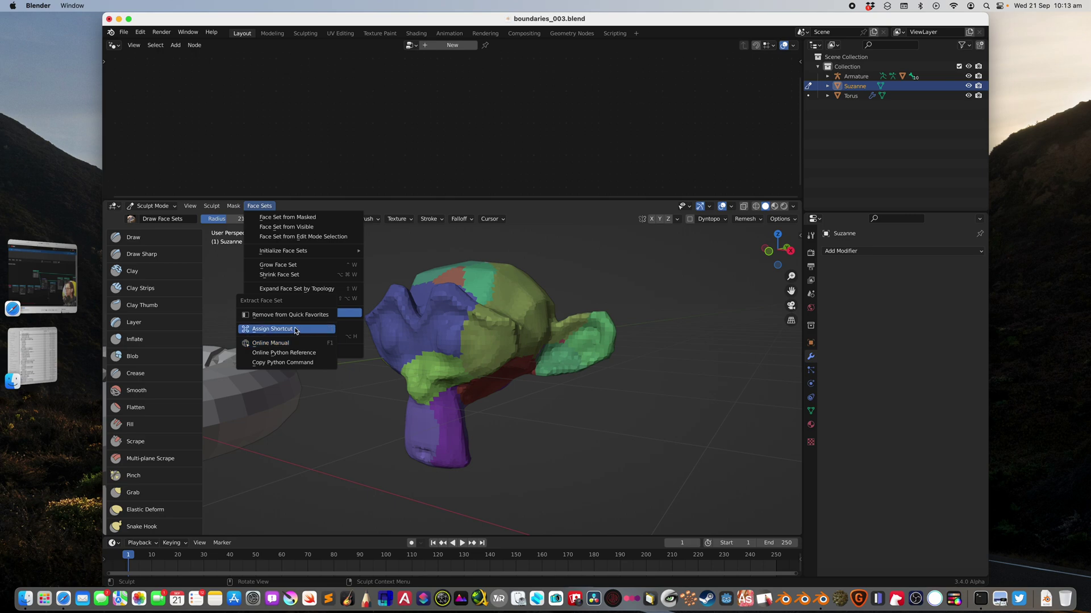
pyautogui.click(295, 331)
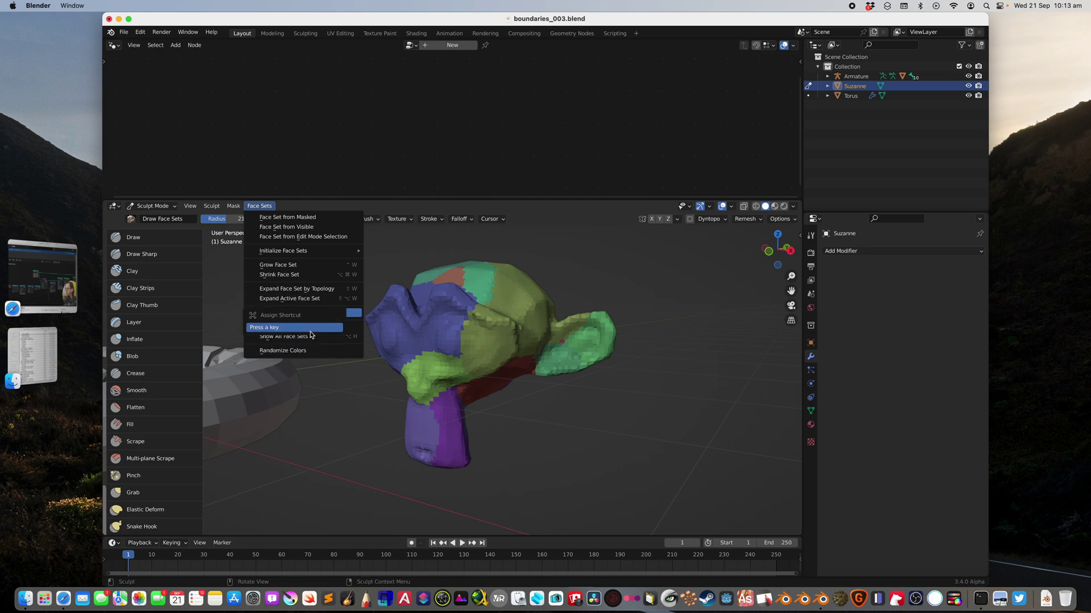
pyautogui.click(274, 206)
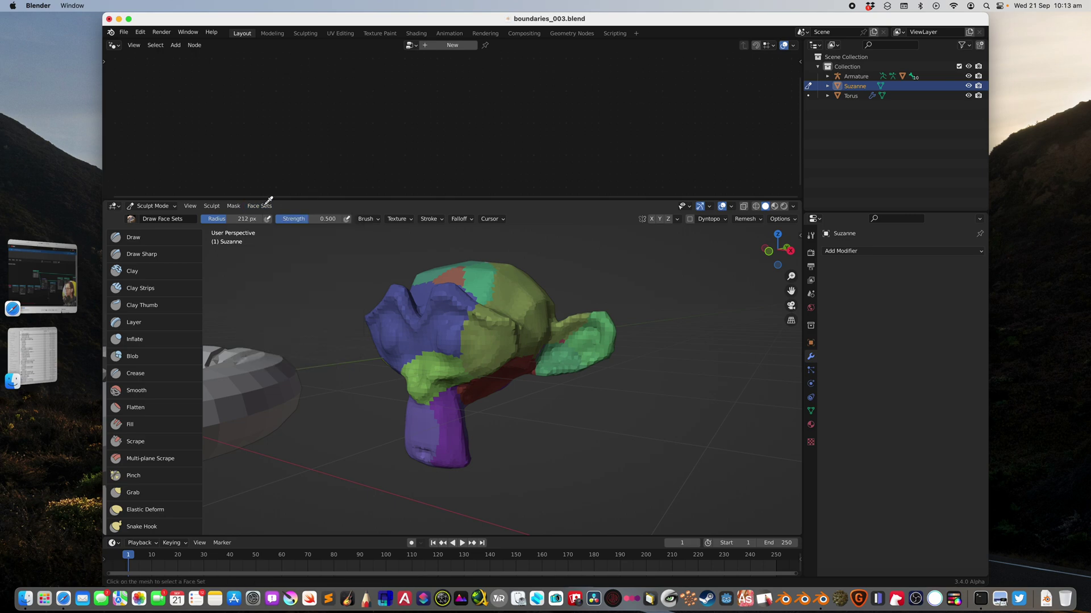
pyautogui.press('Escape')
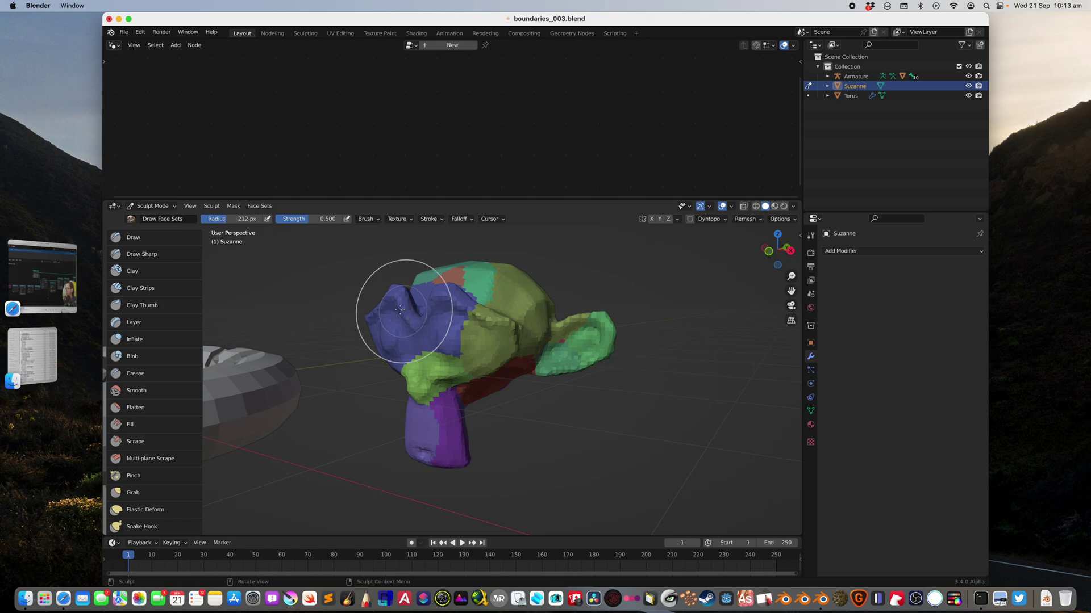
pyautogui.click(259, 206)
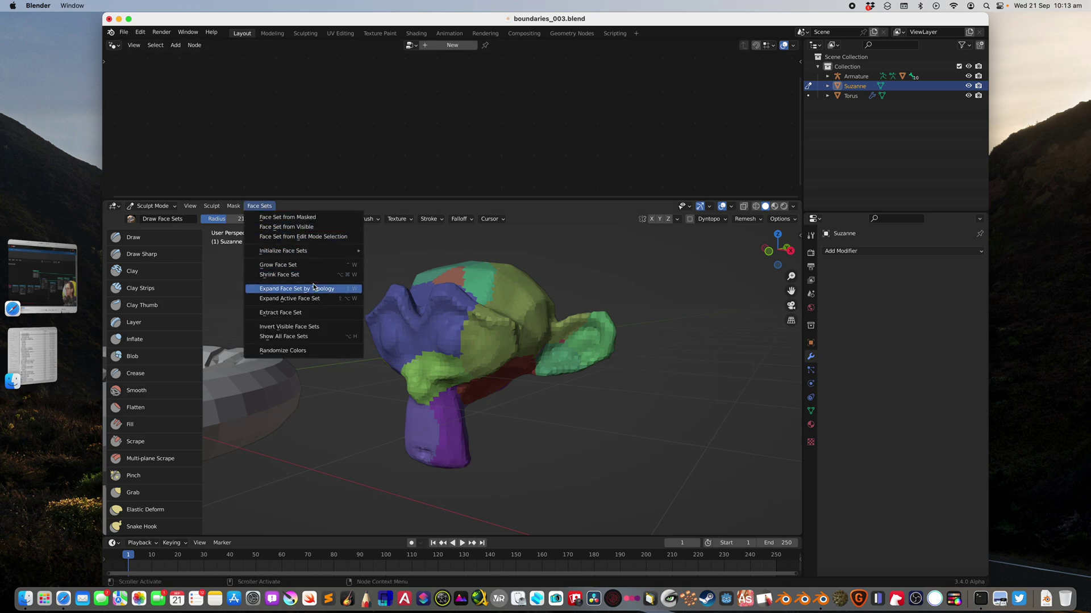
pyautogui.rightClick(305, 313)
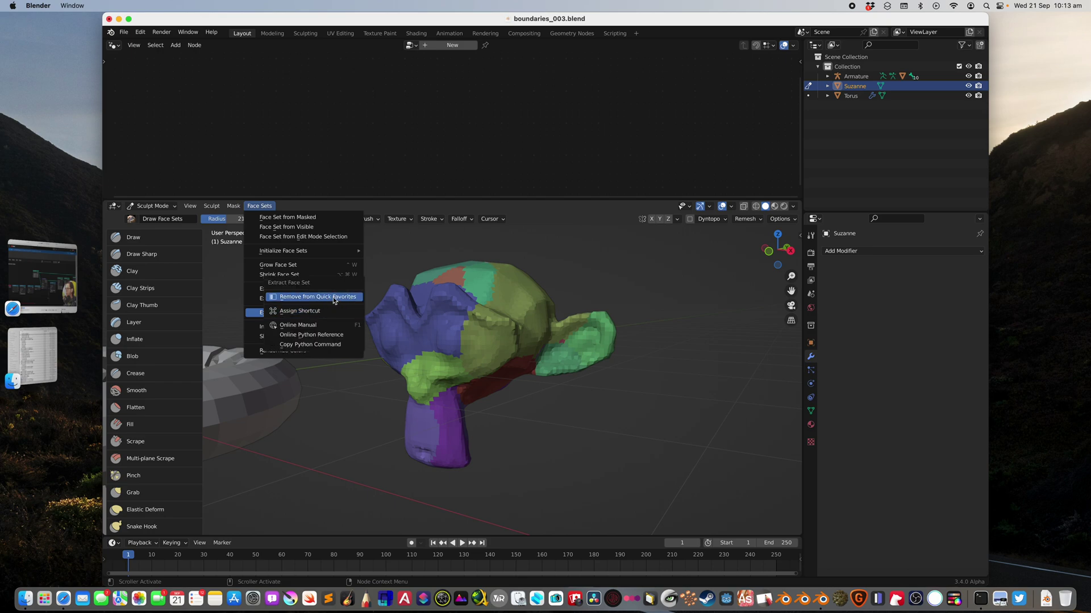
# Extract the olive face set on the side of Suzanne's head as a separate mesh and try moving it away.
pyautogui.moveTo(481, 330); pyautogui.dragTo(494, 340, button='middle')
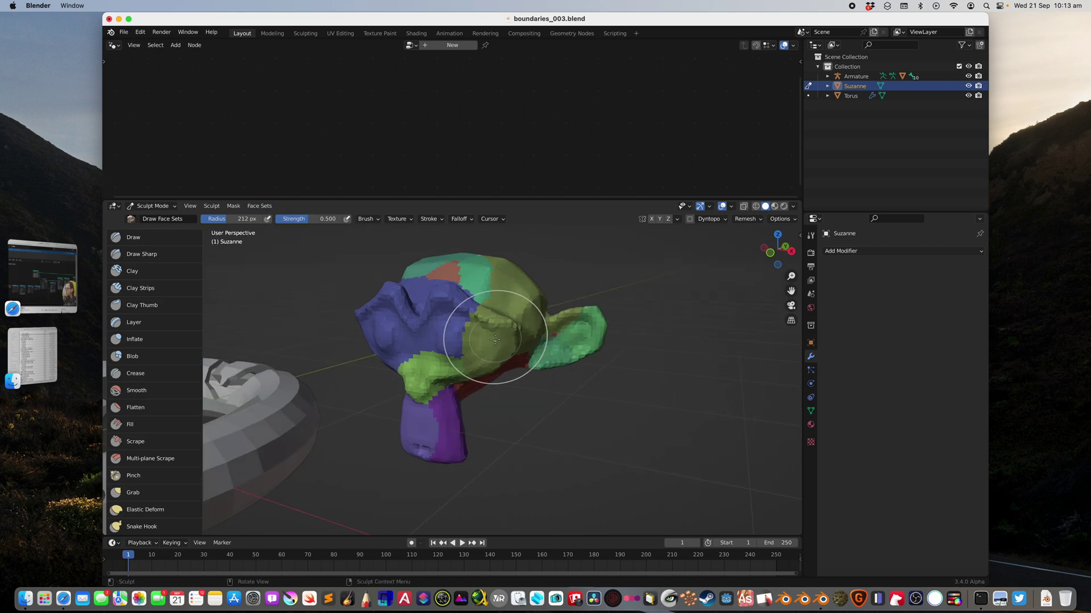
pyautogui.press('q')
pyautogui.click(494, 339)
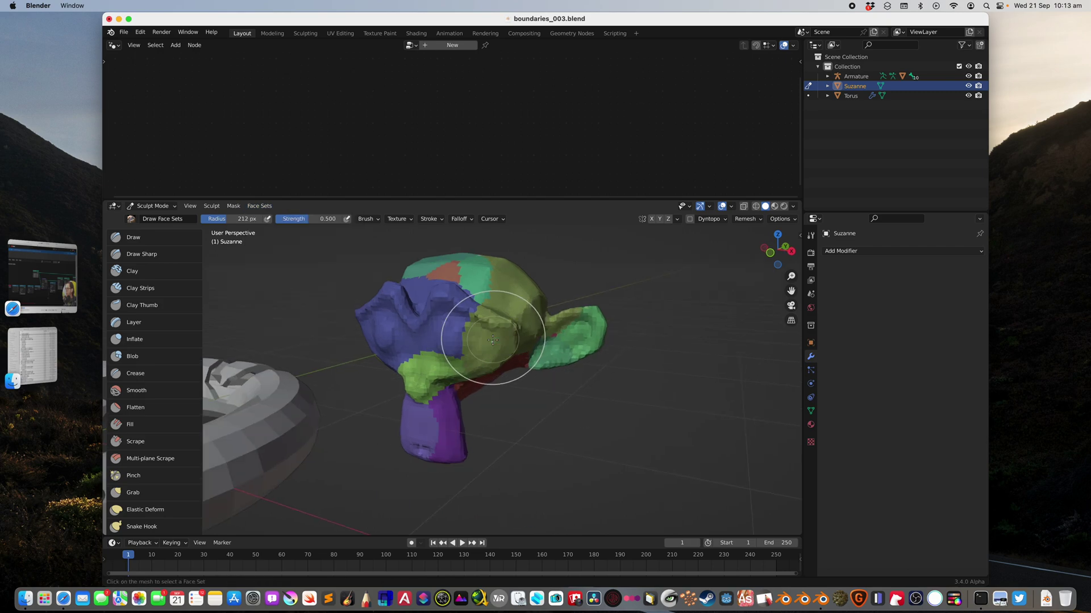
pyautogui.click(507, 307)
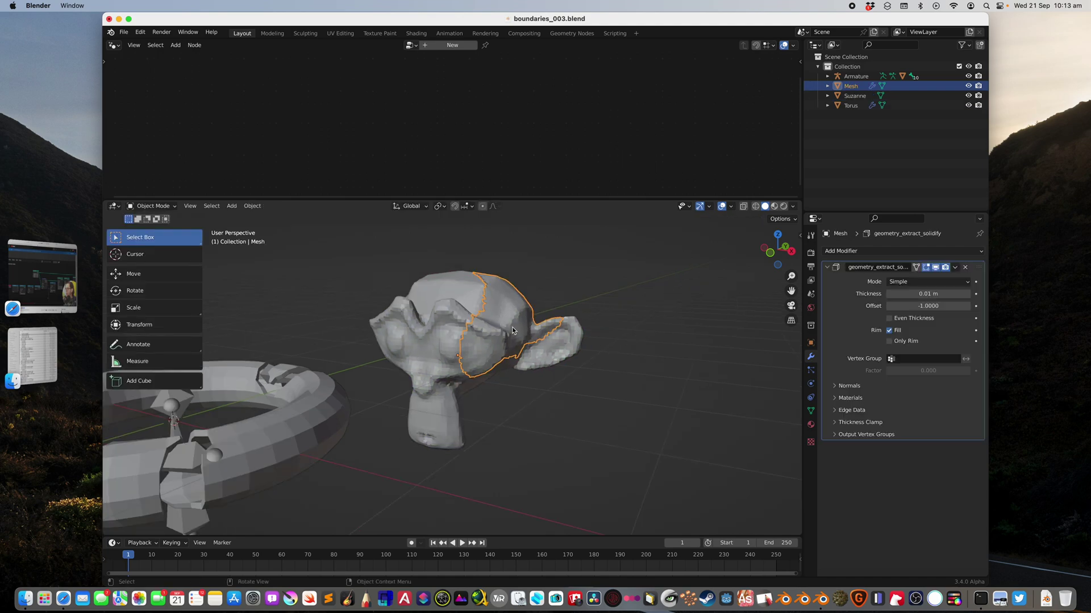
pyautogui.rightClick(529, 323)
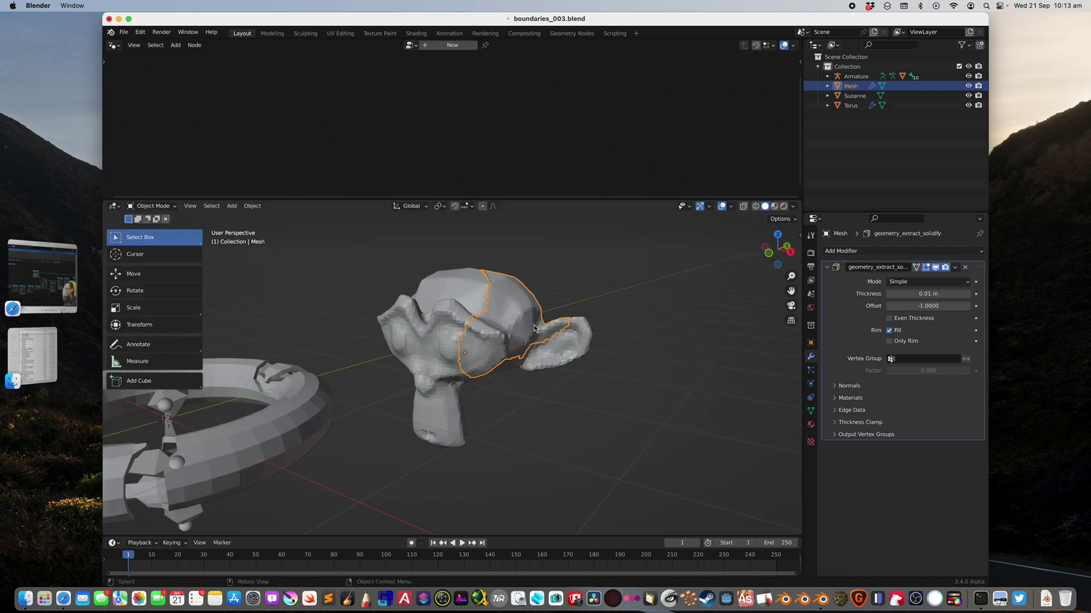
pyautogui.press('g')
pyautogui.rightClick(591, 291)
# Select Suzanne and switch it back to Sculpt Mode.
pyautogui.click(441, 310)
pyautogui.moveTo(439, 307); pyautogui.dragTo(414, 281, button='middle')
pyautogui.press('q')
pyautogui.press('Escape')
pyautogui.click(153, 206)
pyautogui.click(149, 242)
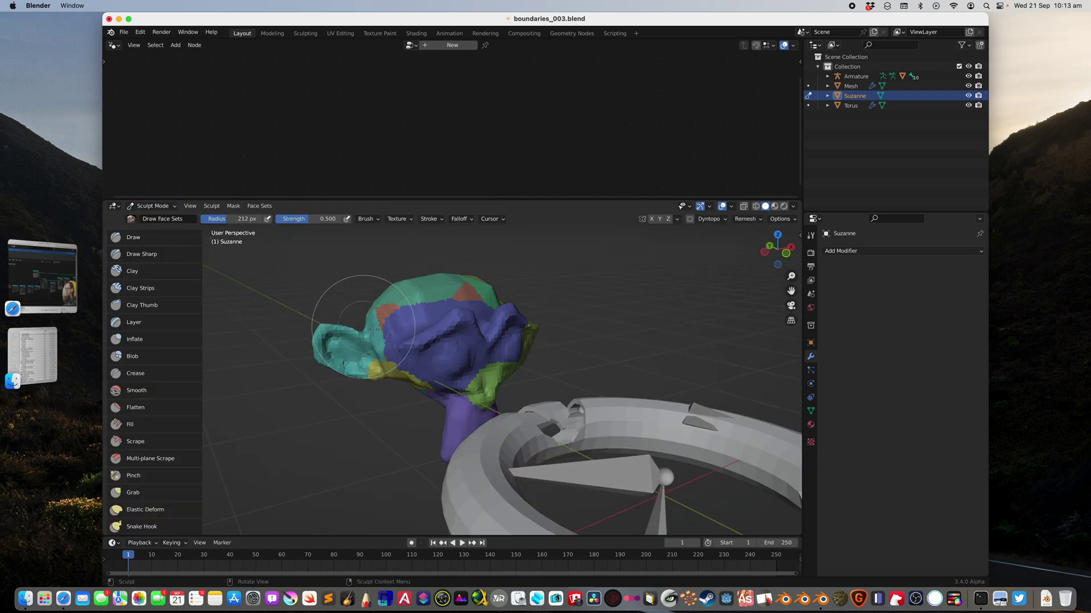
# Extract the blue face set across Suzanne's brow and eyes as a separate mesh and try moving it away.
pyautogui.moveTo(346, 333); pyautogui.dragTo(364, 346, button='middle')
pyautogui.press('q')
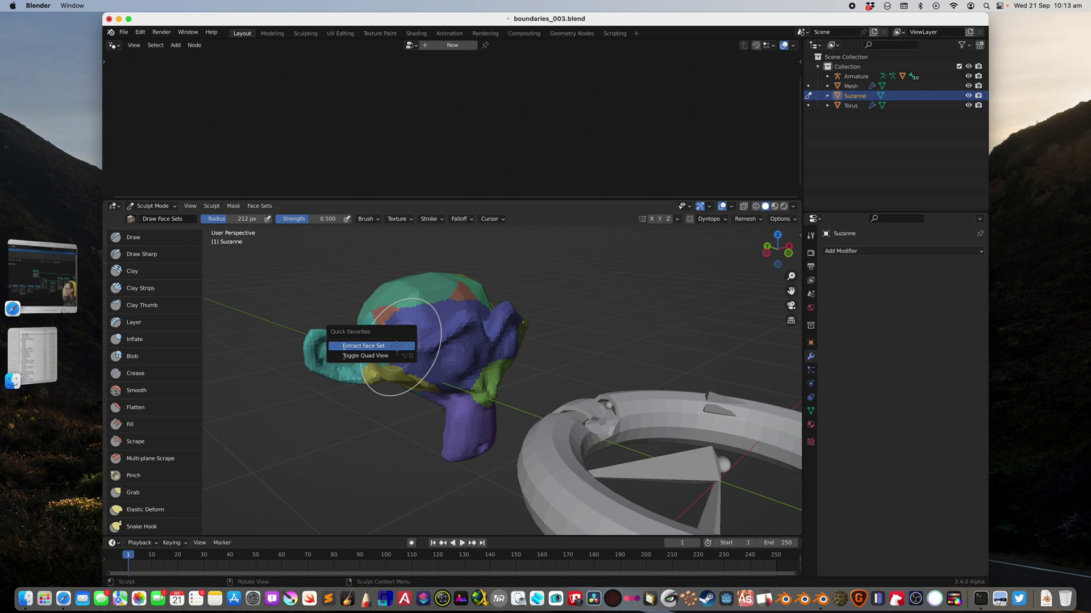
pyautogui.click(396, 349)
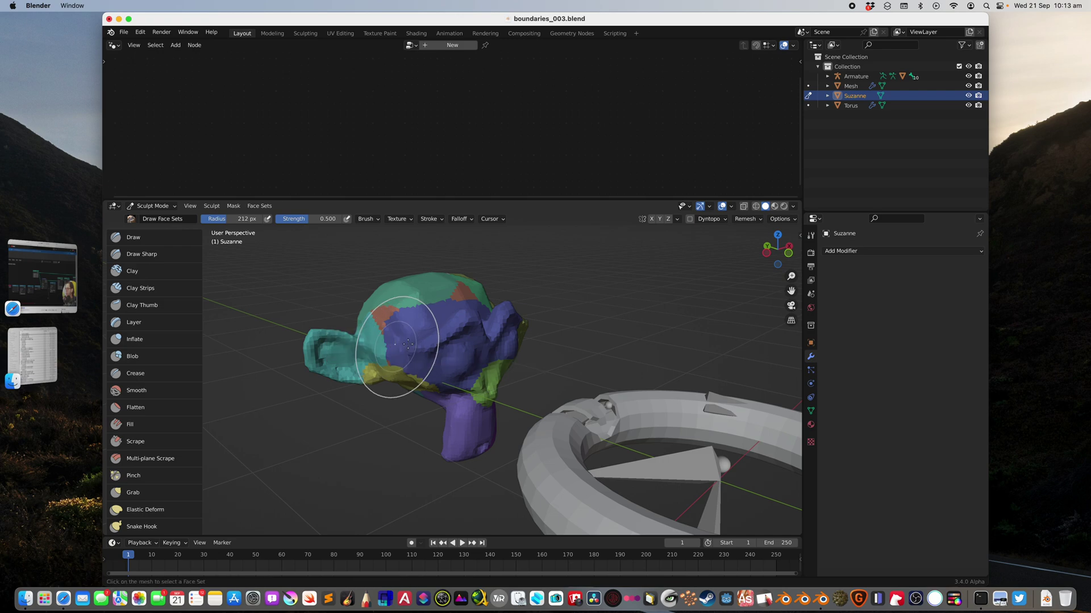
pyautogui.click(406, 345)
pyautogui.moveTo(407, 345); pyautogui.dragTo(461, 322, button='middle')
pyautogui.press('g')
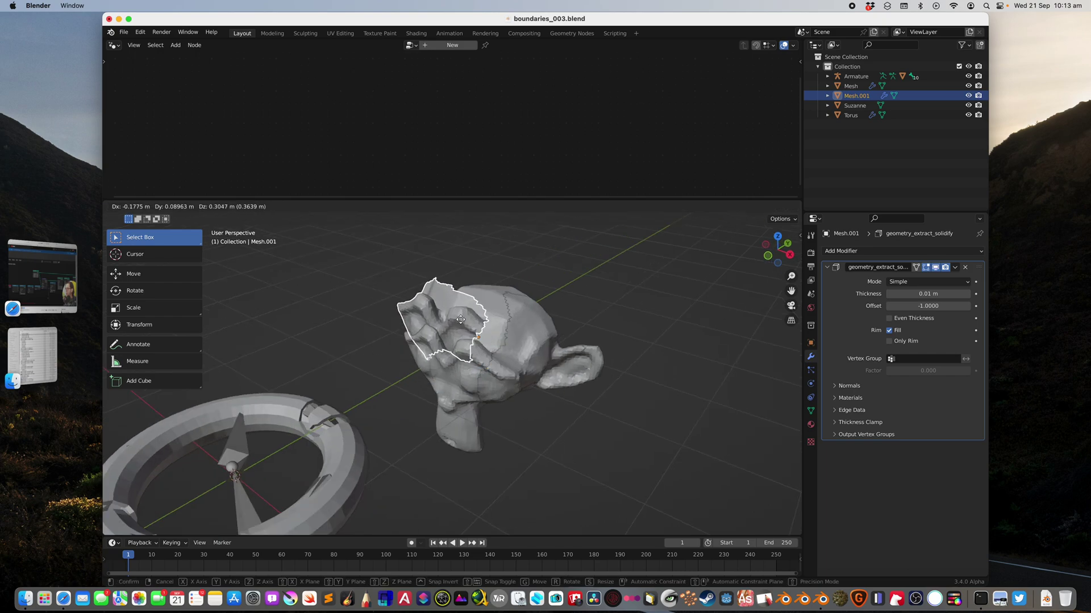
pyautogui.press('Escape')
# Move Suzanne clear of the two extracted pieces and select the piece from the side of the head.
pyautogui.click(524, 315)
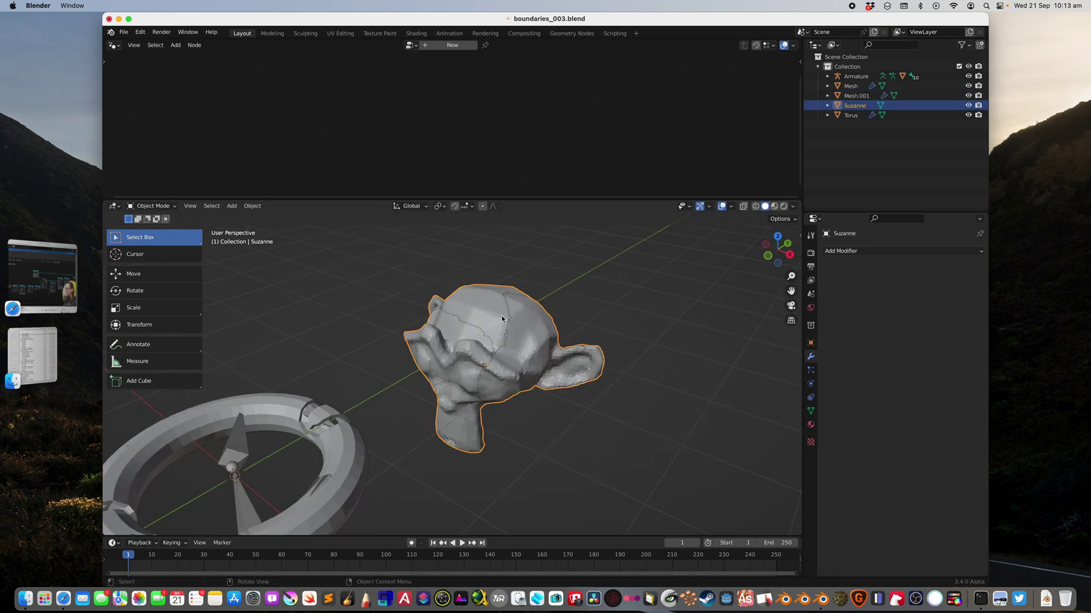
pyautogui.moveTo(502, 319); pyautogui.dragTo(532, 328, button='middle')
pyautogui.press('g')
pyautogui.click(331, 311)
pyautogui.click(536, 326)
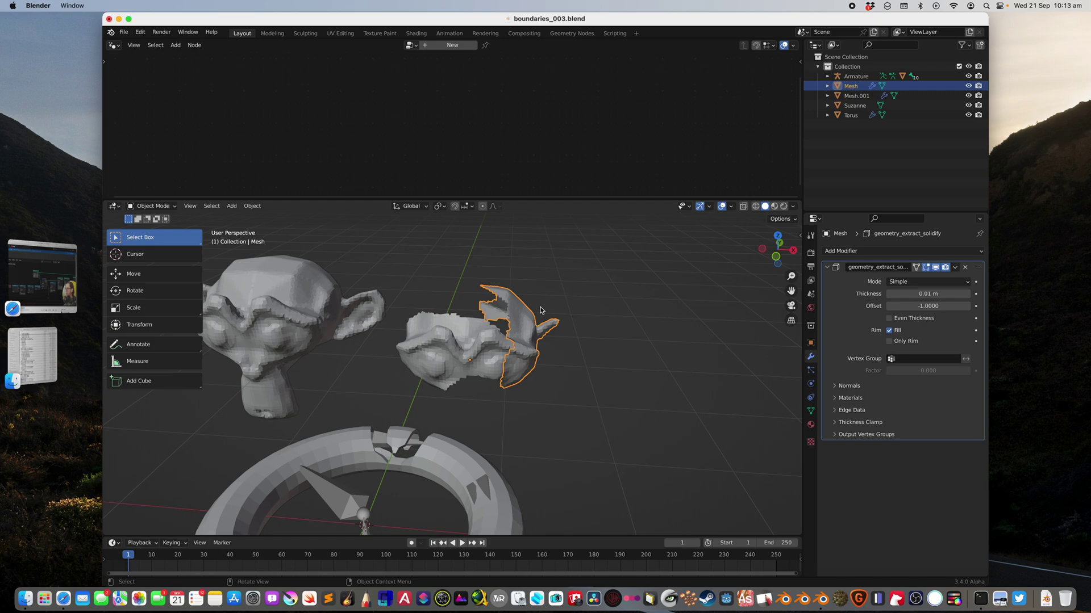
# Move the side-of-head piece and the brow-and-eyes piece apart from each other and save the file.
pyautogui.press('g')
pyautogui.click(543, 307)
pyautogui.click(492, 341)
pyautogui.press('g')
pyautogui.click(467, 338)
pyautogui.moveTo(528, 284); pyautogui.dragTo(477, 268, button='middle')
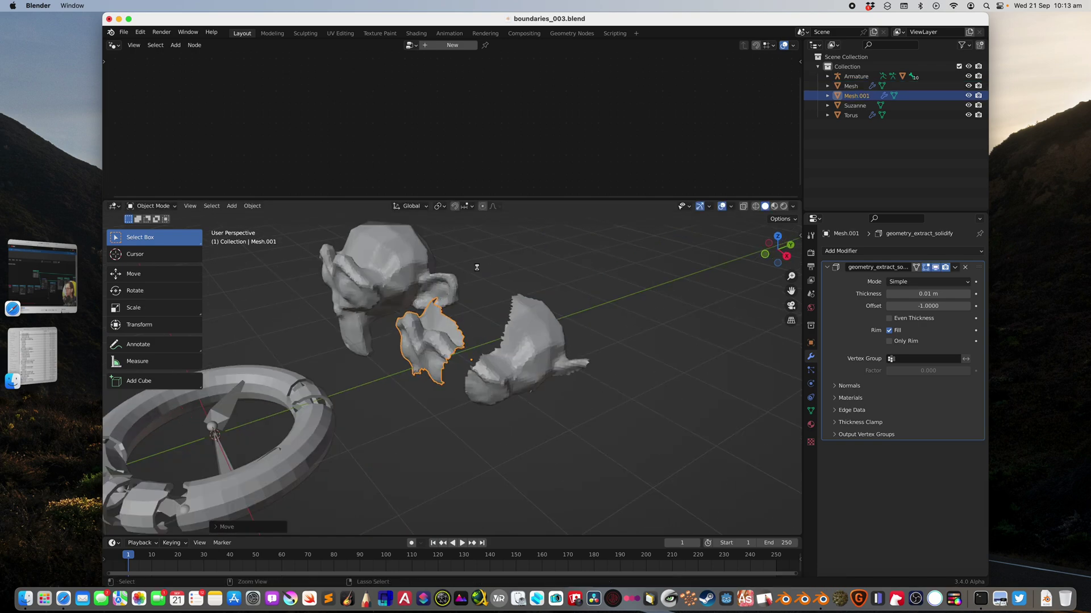
pyautogui.hotkey('ctrl', 's')
# Examine the extracted pieces and the split, solidified torus from several angles.
pyautogui.click(465, 311)
pyautogui.moveTo(438, 318); pyautogui.dragTo(537, 318, button='middle')
pyautogui.click(427, 318)
pyautogui.click(488, 284)
pyautogui.keyDown('shift'); pyautogui.moveTo(431, 341); pyautogui.dragTo(662, 230, button='middle'); pyautogui.keyUp('shift')
pyautogui.scroll(-3, 383, 389)
pyautogui.click(372, 394)
pyautogui.click(413, 409)
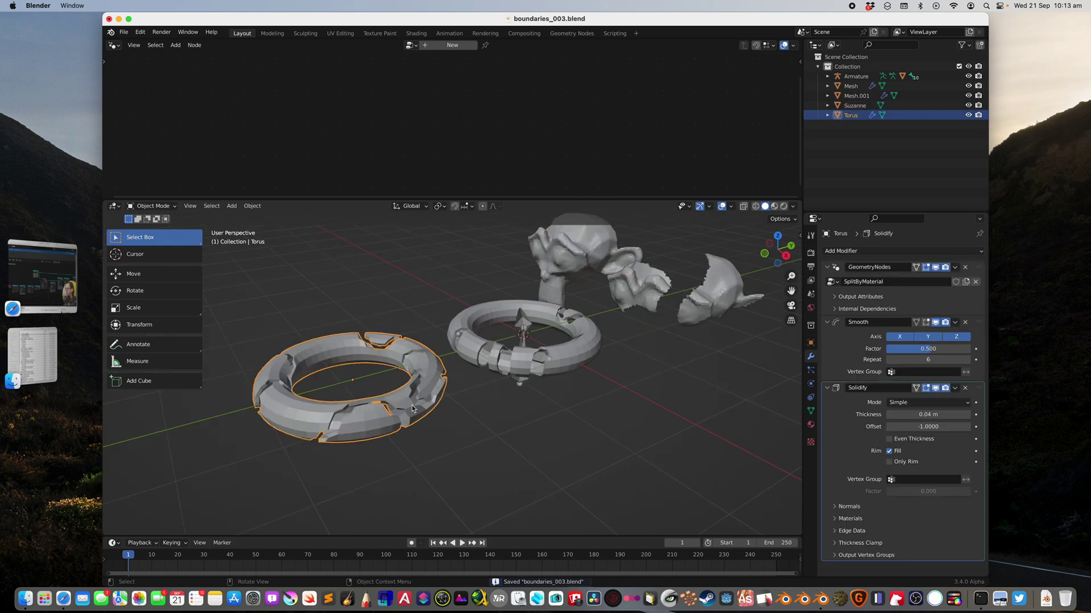
pyautogui.scroll(2, 431, 397)
pyautogui.moveTo(413, 409); pyautogui.dragTo(505, 362, button='middle')
pyautogui.scroll(-3, 432, 396)
# Inspect Suzanne, the two extracted pieces and the toruses, selecting them in turn.
pyautogui.click(517, 284)
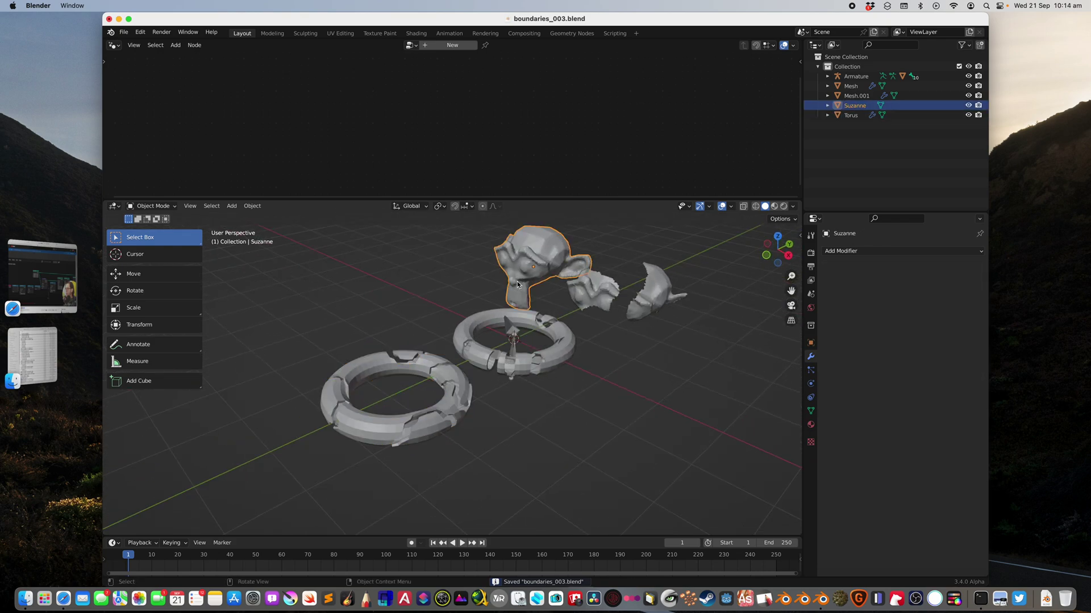
pyautogui.click(603, 285)
pyautogui.click(652, 291)
pyautogui.click(596, 294)
pyautogui.click(559, 259)
pyautogui.click(419, 408)
pyautogui.click(493, 282)
pyautogui.moveTo(549, 317); pyautogui.dragTo(458, 363, button='middle')
pyautogui.scroll(1, 550, 331)
# Select the torus without the armature and display the SplitByMaterial node tree of its GeometryNodes modifier.
pyautogui.click(356, 404)
pyautogui.moveTo(356, 404); pyautogui.dragTo(316, 409, button='middle')
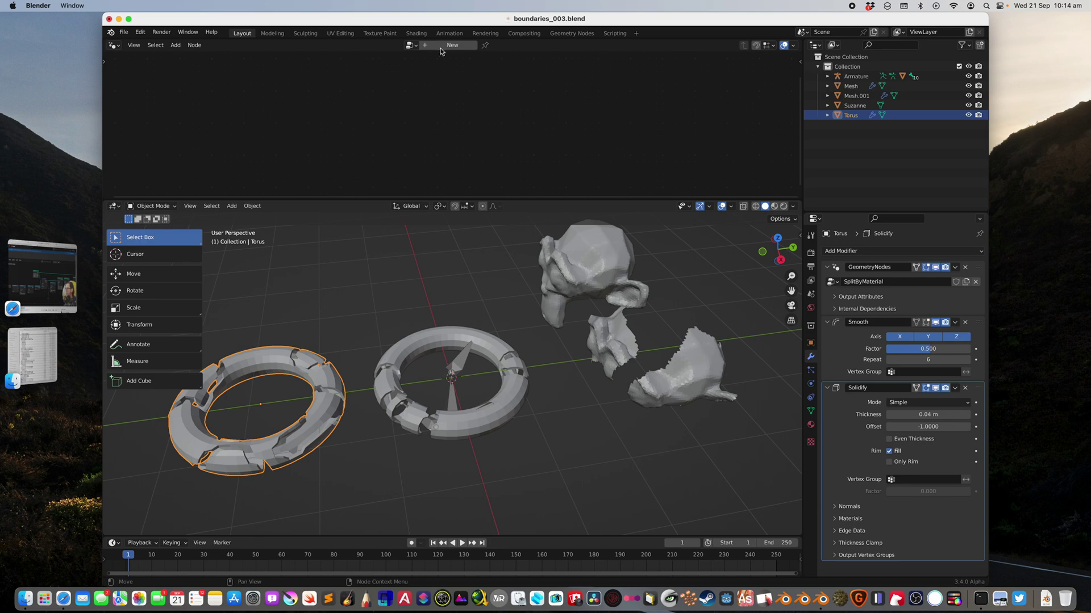
pyautogui.click(967, 267)
pyautogui.scroll(2, 438, 163)
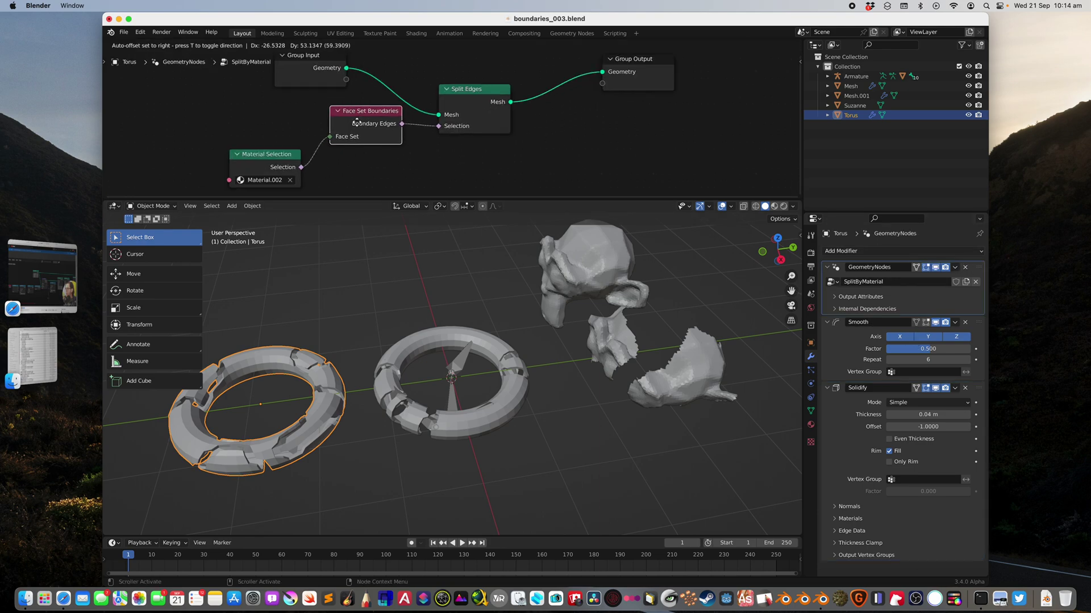
# Enlarge the node editor area and examine the Material Selection, Face Set Boundaries and Split Edges nodes.
pyautogui.scroll(2, 409, 182)
pyautogui.moveTo(389, 199); pyautogui.dragTo(389, 267)
pyautogui.scroll(1, 423, 193)
pyautogui.moveTo(350, 163)
pyautogui.mouseDown()
pyautogui.moveTo(338, 194)
pyautogui.moveTo(349, 164)
pyautogui.mouseUp()
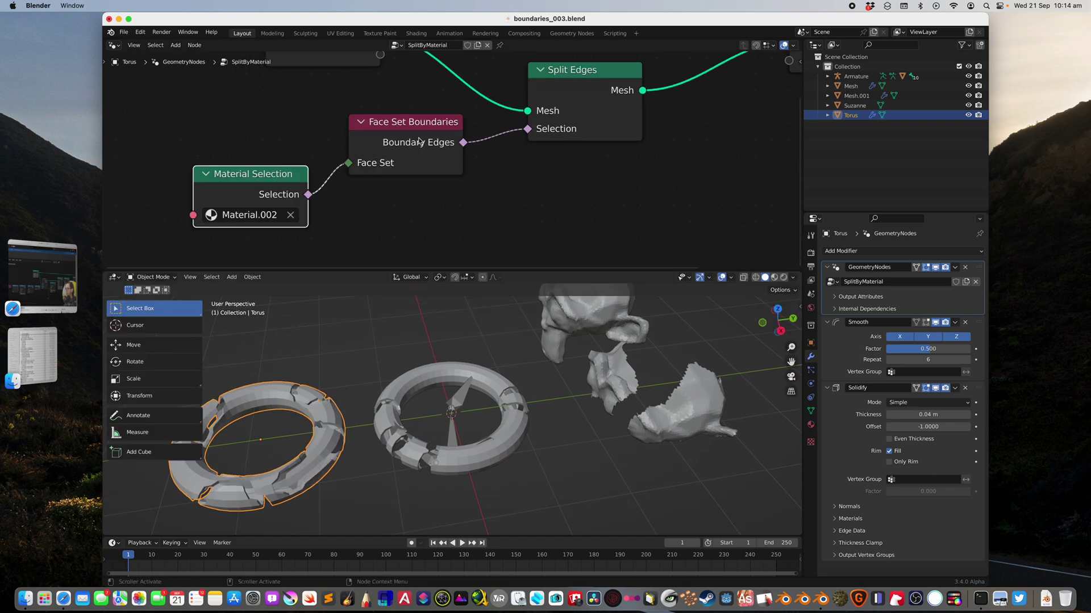
pyautogui.scroll(-3, 418, 141)
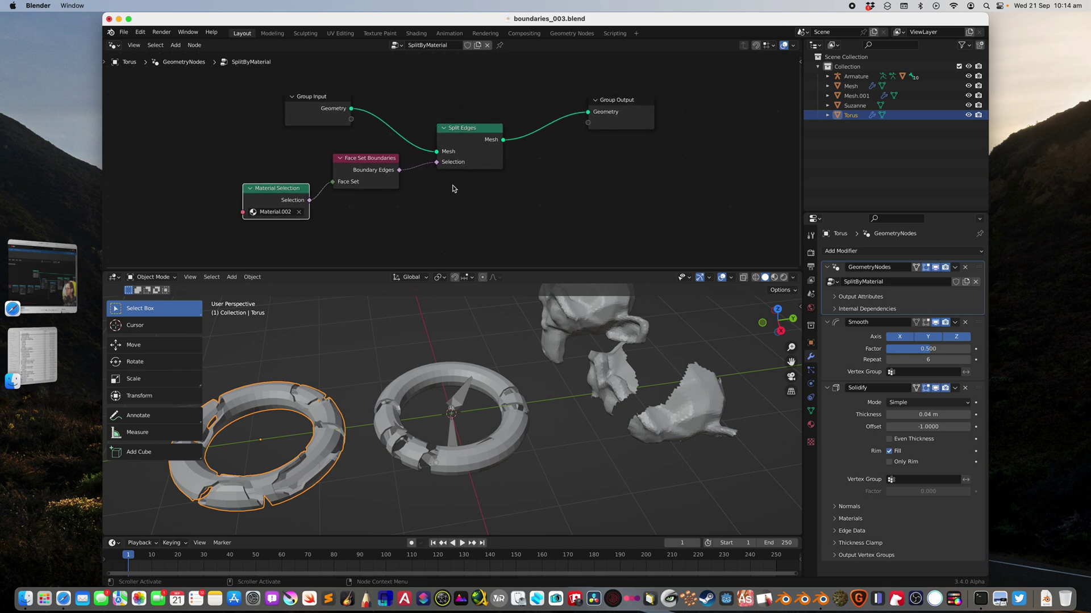
# Show the Blender splash screen to check the version and dismiss it.
pyautogui.click(111, 32)
pyautogui.click(136, 44)
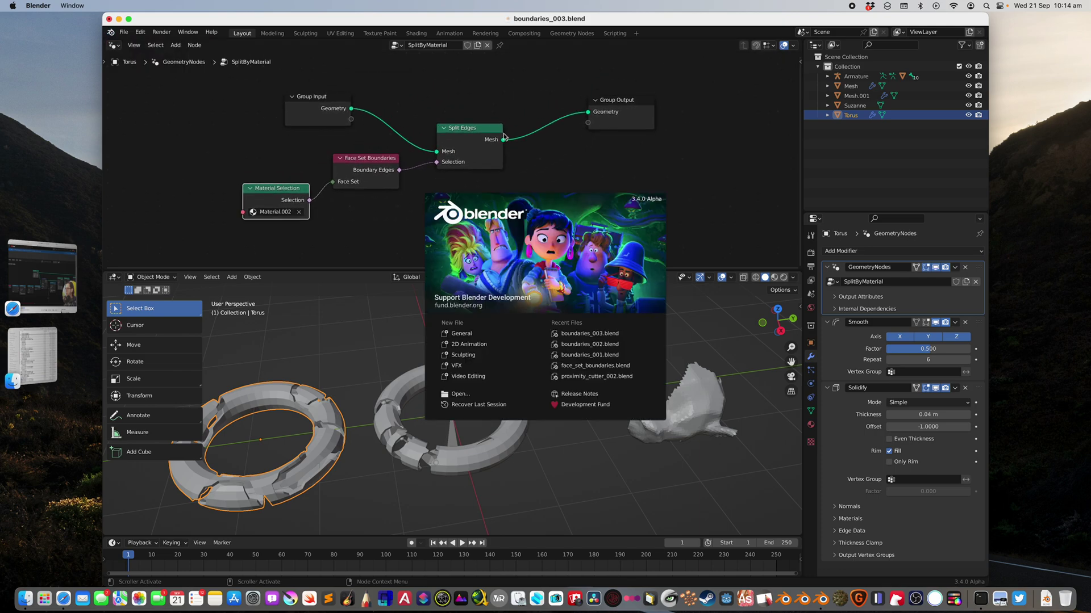
pyautogui.click(592, 172)
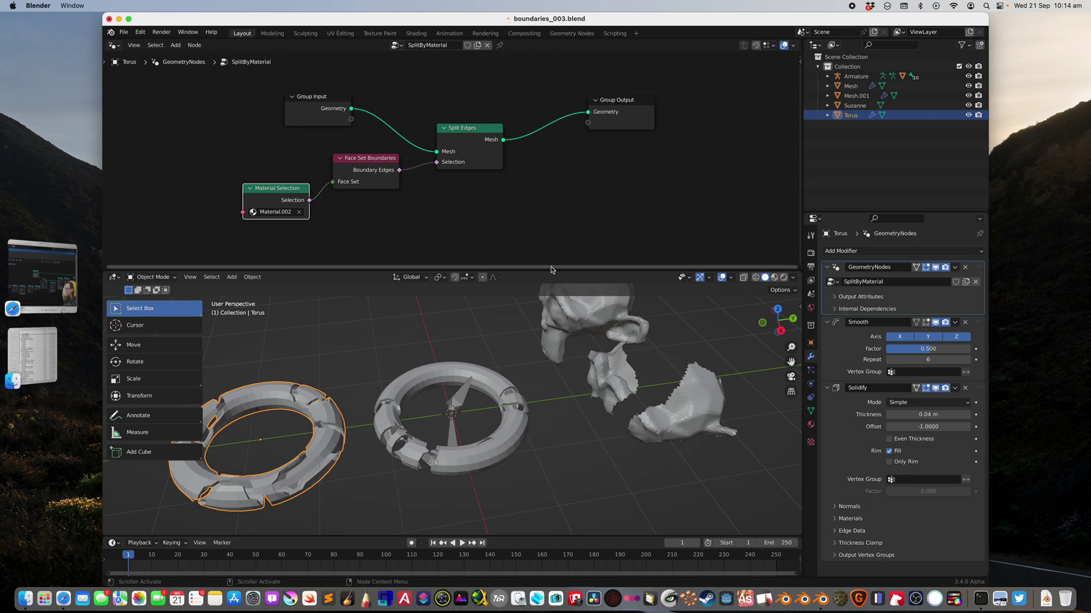
# Shrink the node editor to give the 3D viewport more room, frame all the objects and deselect the torus.
pyautogui.moveTo(553, 269); pyautogui.dragTo(553, 191)
pyautogui.scroll(-3, 506, 324)
pyautogui.scroll(2, 491, 321)
pyautogui.moveTo(477, 347); pyautogui.dragTo(585, 286, button='middle')
pyautogui.click(583, 285)
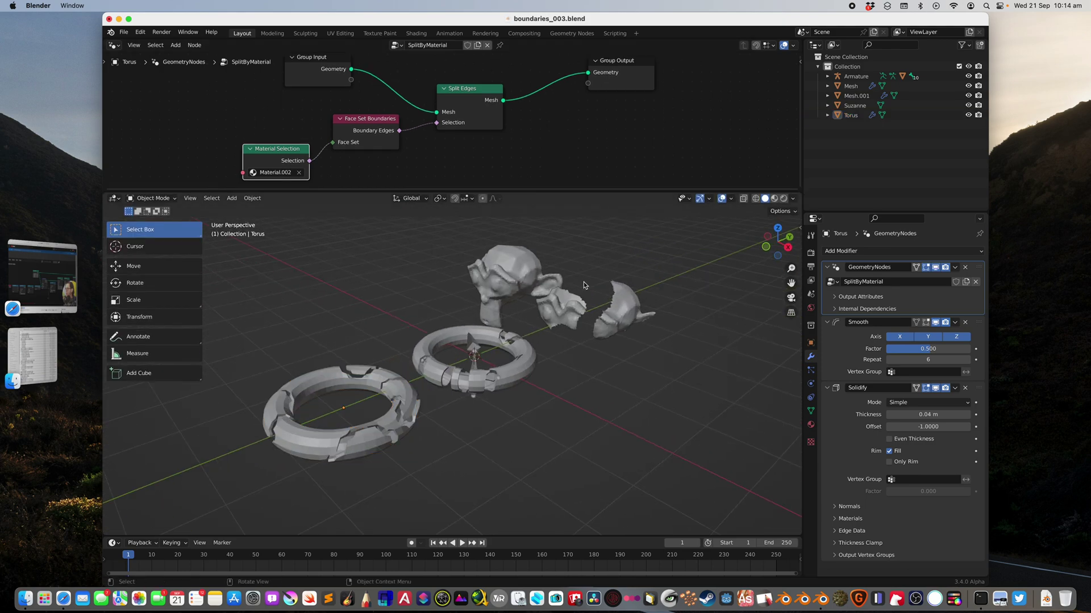